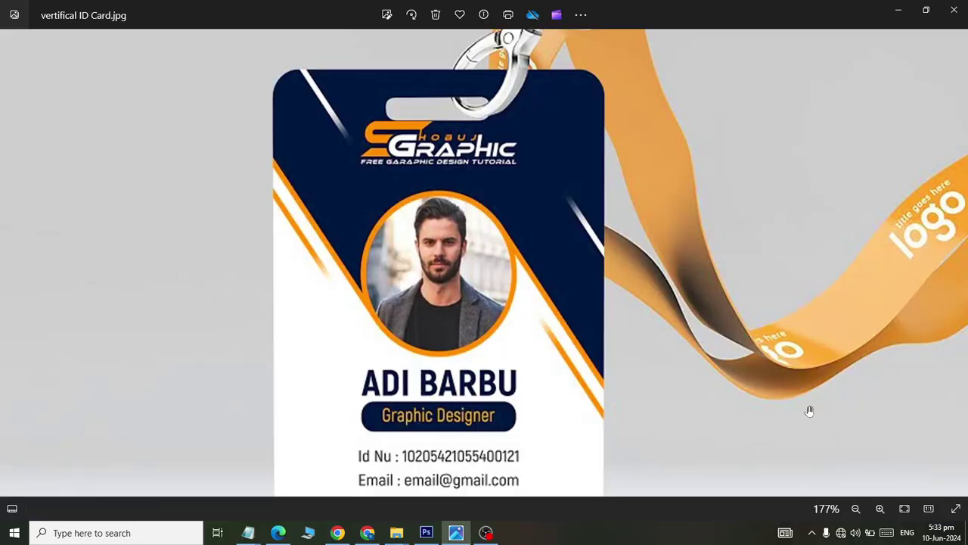
{"action": "key", "text": "alt+Tab"}
Study the reference vertical ID card in Photos, then start a new Photoshop document.
{"action": "key", "text": "Tab"}
{"action": "key", "text": "alt+shift+Tab"}
{"action": "key", "text": "alt+shift+Tab"}
{"action": "mouse_move", "coordinate": [714, 393]}
{"action": "left_mouse_down"}
{"action": "mouse_move", "coordinate": [530, 233]}
{"action": "mouse_move", "coordinate": [540, 346]}
{"action": "mouse_move", "coordinate": [547, 324]}
{"action": "left_mouse_up"}
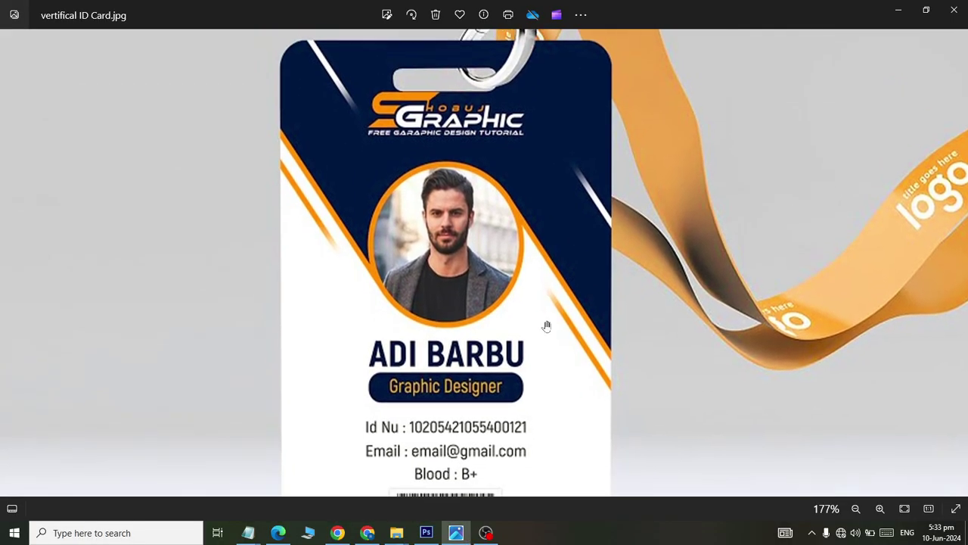
{"action": "key", "text": "alt+Tab"}
{"action": "key", "text": "alt+Tab"}
{"action": "key", "text": "ctrl+n"}
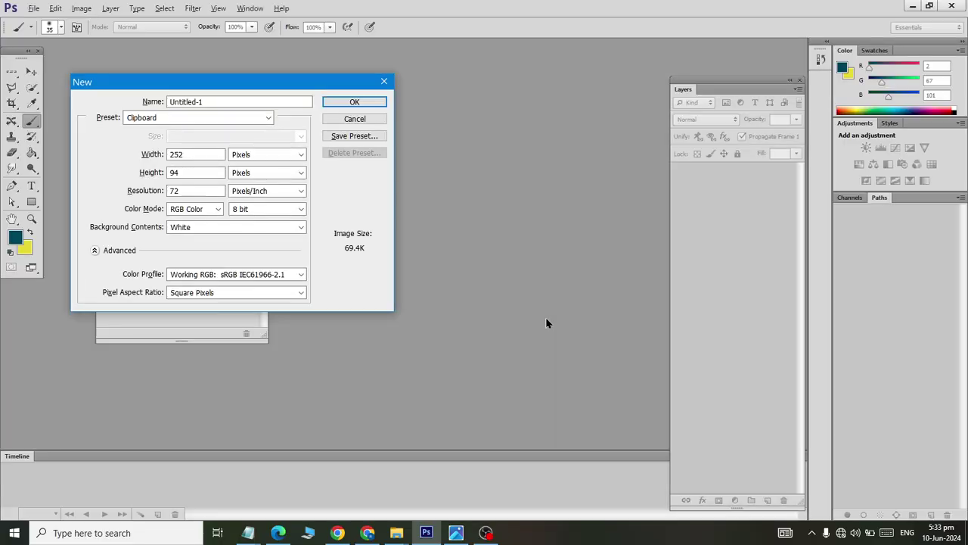
Create a 2.2 × 3.6 inch, 300 ppi portrait document and close the Properties panel.
{"action": "left_click", "coordinate": [278, 155]}
{"action": "left_click", "coordinate": [269, 175]}
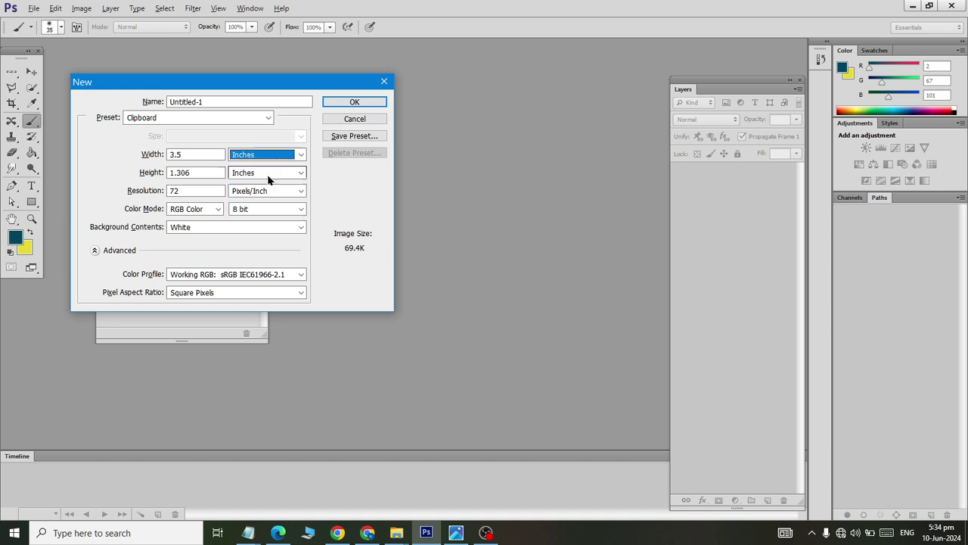
{"action": "left_click_drag", "start_coordinate": [206, 155], "coordinate": [32, 153]}
{"action": "type", "text": "2"}
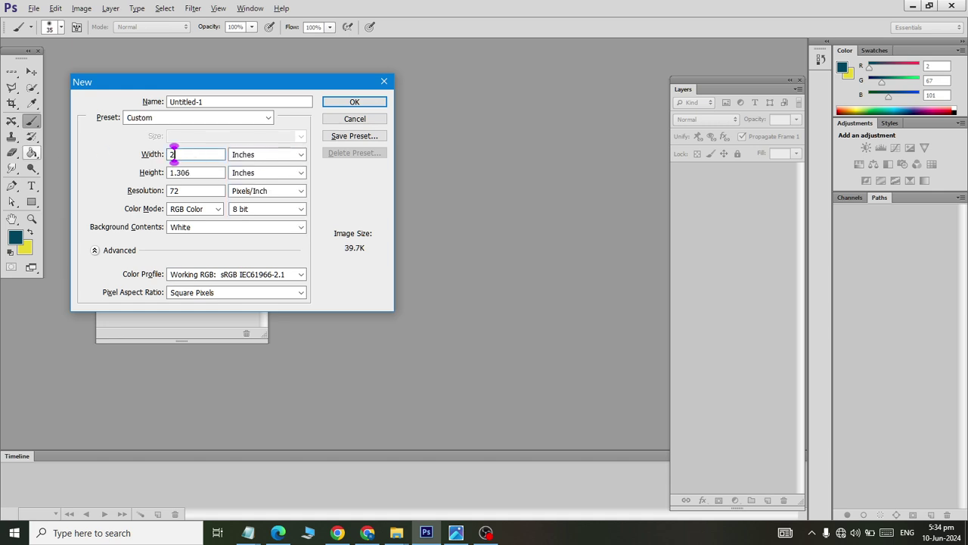
{"action": "type", "text": ".2"}
{"action": "key", "text": "Tab"}
{"action": "key", "text": "Tab"}
{"action": "type", "text": "3"}
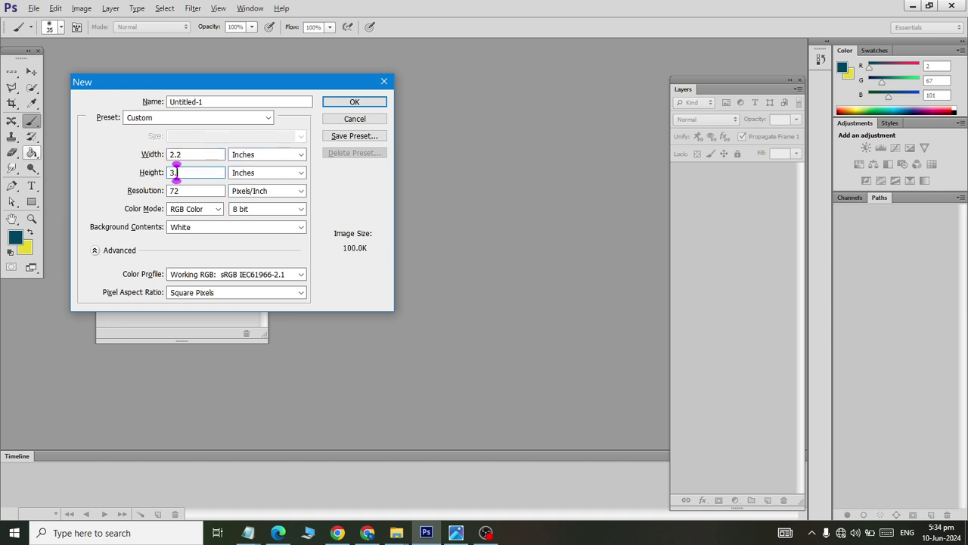
{"action": "type", "text": ".6"}
{"action": "key", "text": "Tab"}
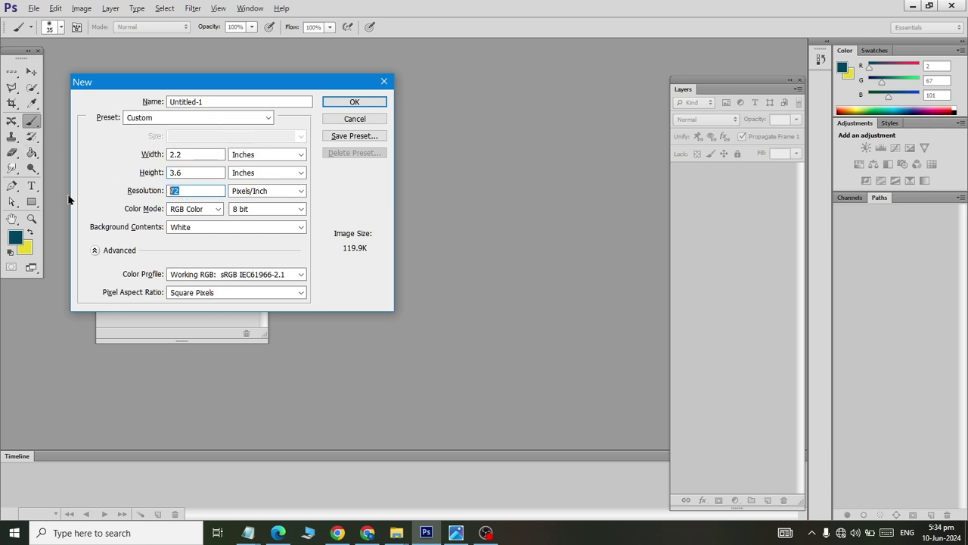
{"action": "type", "text": "300"}
{"action": "key", "text": "Return"}
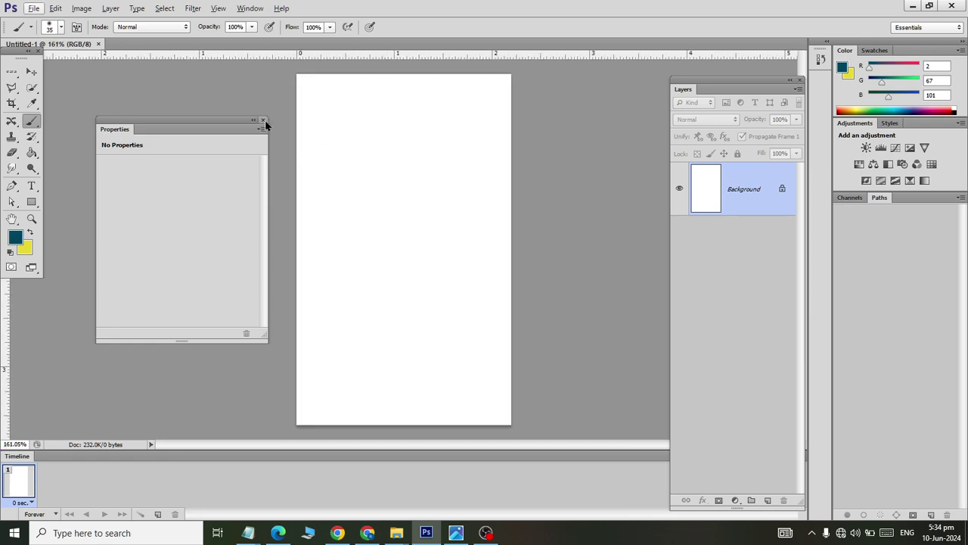
{"action": "left_click", "coordinate": [262, 119]}
{"action": "key", "text": "alt+Tab"}
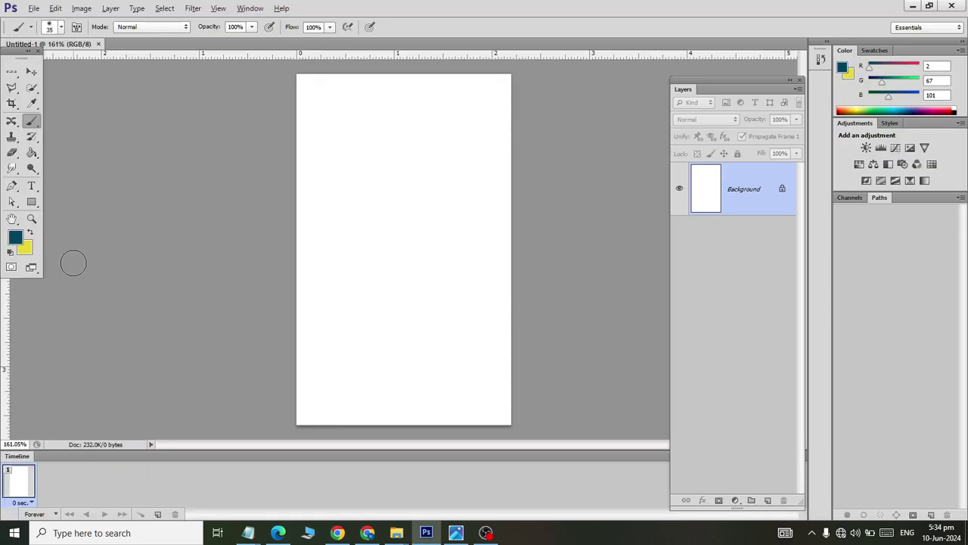
Unlock the Background into Layer 0 and set the Pen shape to no fill with a black stroke.
{"action": "left_click_drag", "start_coordinate": [13, 188], "coordinate": [48, 188]}
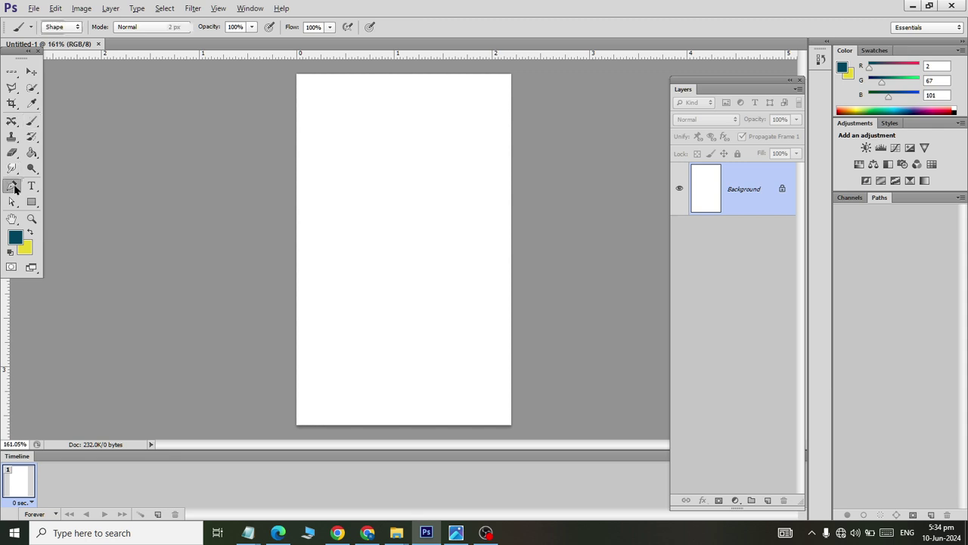
{"action": "double_click", "coordinate": [783, 191]}
{"action": "left_click", "coordinate": [585, 169]}
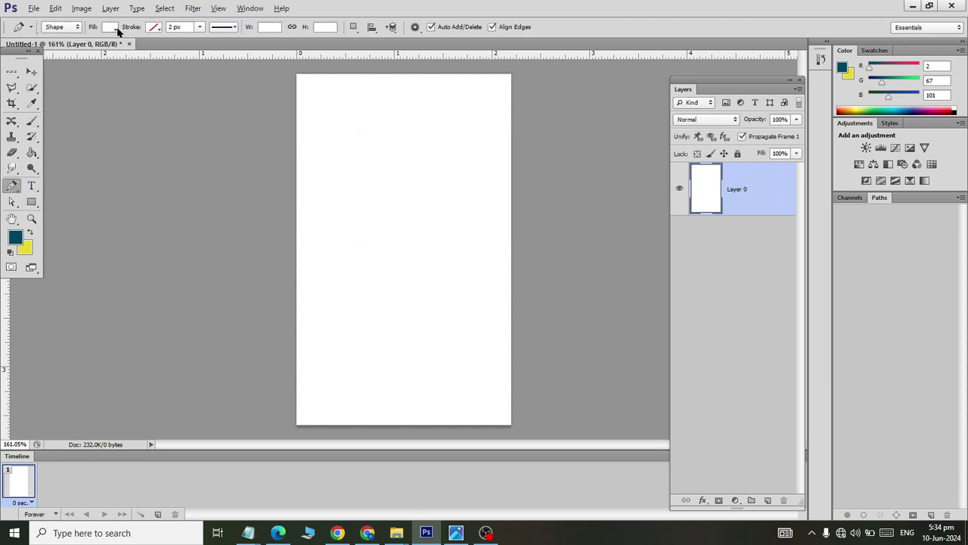
{"action": "left_click", "coordinate": [115, 27]}
{"action": "left_click", "coordinate": [60, 50]}
{"action": "left_click", "coordinate": [156, 24]}
{"action": "left_click", "coordinate": [157, 29]}
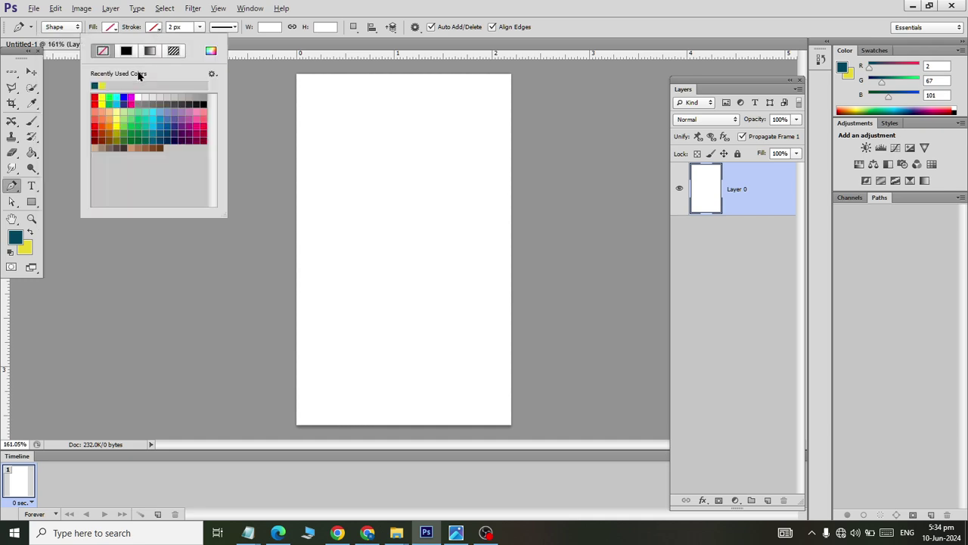
{"action": "left_click", "coordinate": [126, 51]}
Outline the header across the card top with a zigzag lower edge.
{"action": "left_click", "coordinate": [335, 6]}
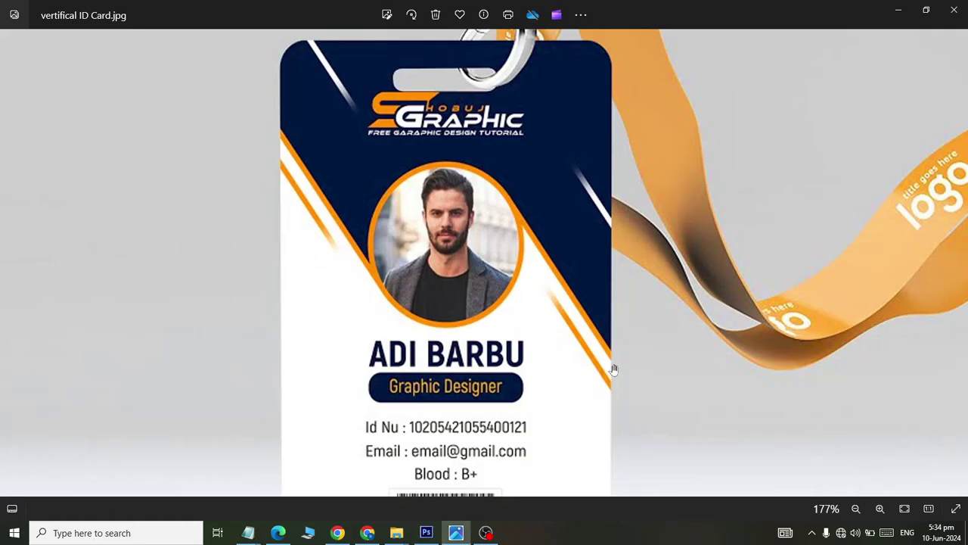
{"action": "key", "text": "alt+Tab"}
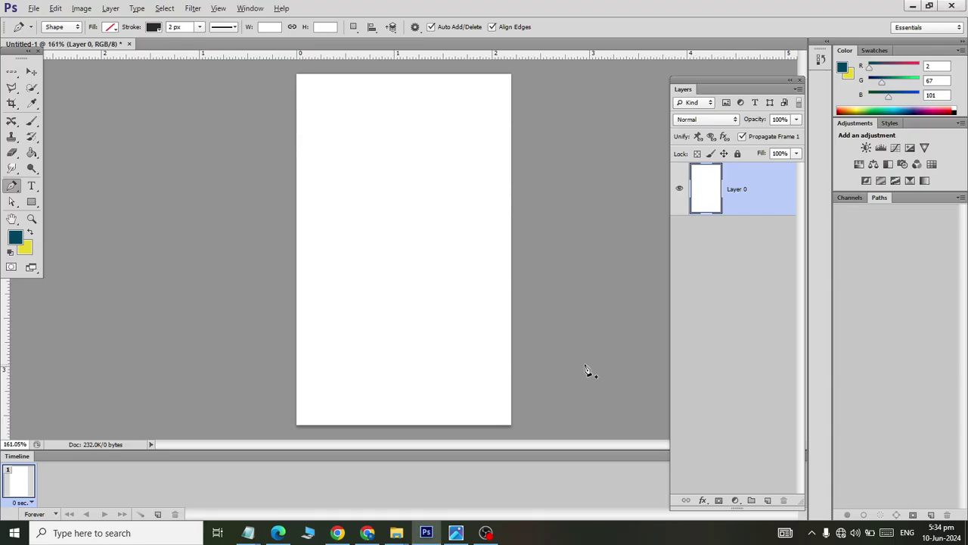
{"action": "left_click", "coordinate": [512, 269]}
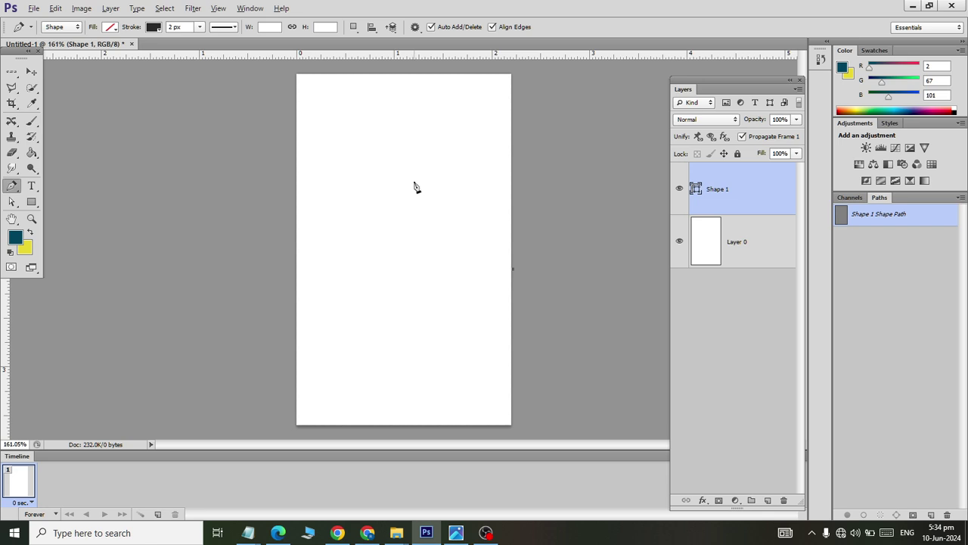
{"action": "left_click", "coordinate": [414, 183]}
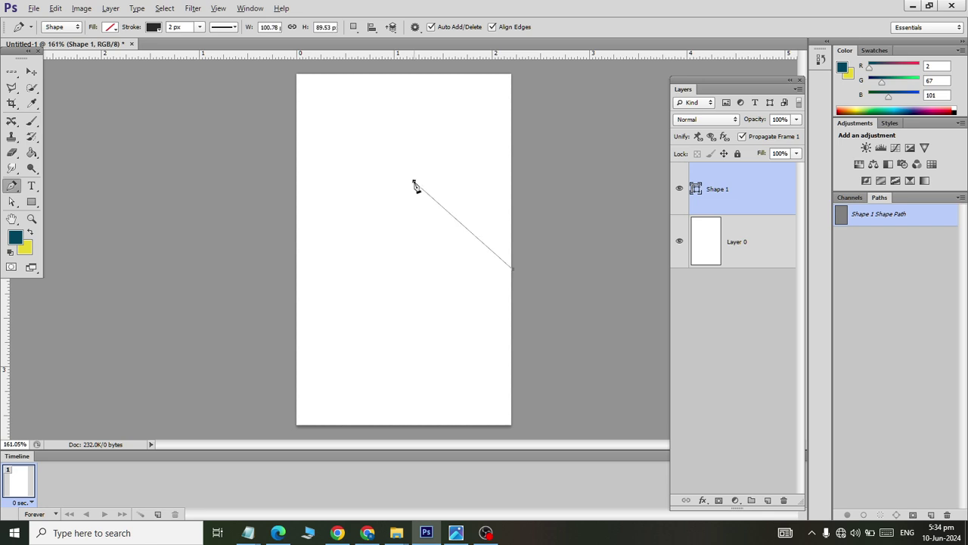
{"action": "left_click", "coordinate": [379, 234]}
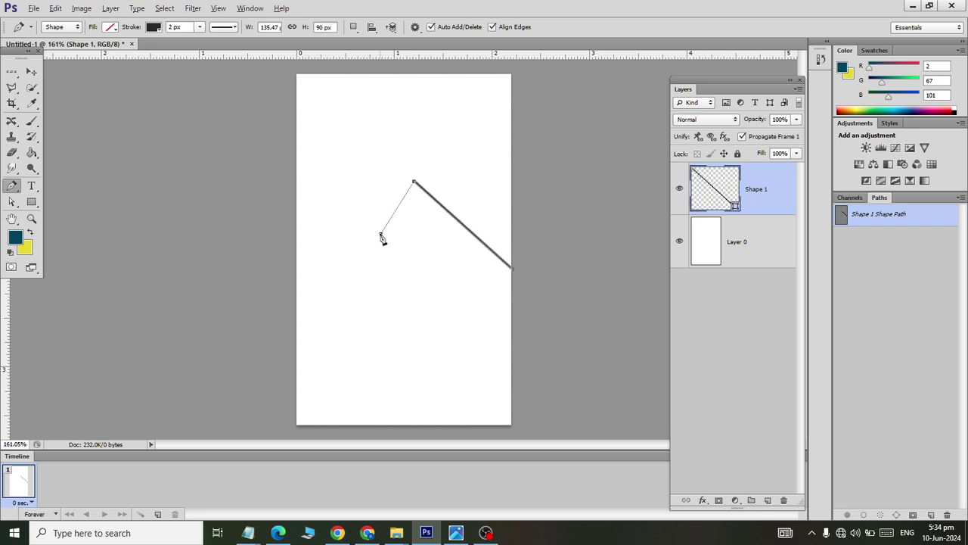
{"action": "left_click", "coordinate": [298, 162]}
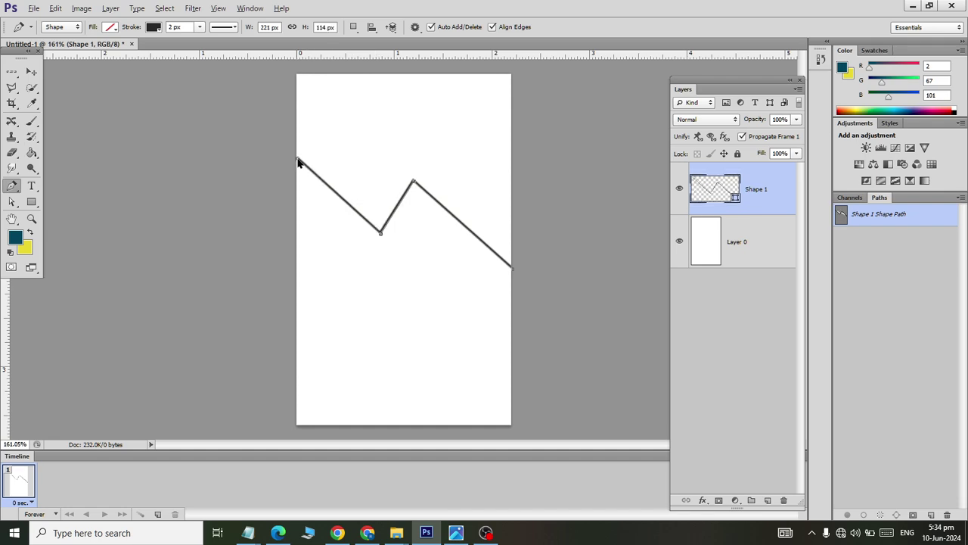
{"action": "left_click", "coordinate": [297, 74]}
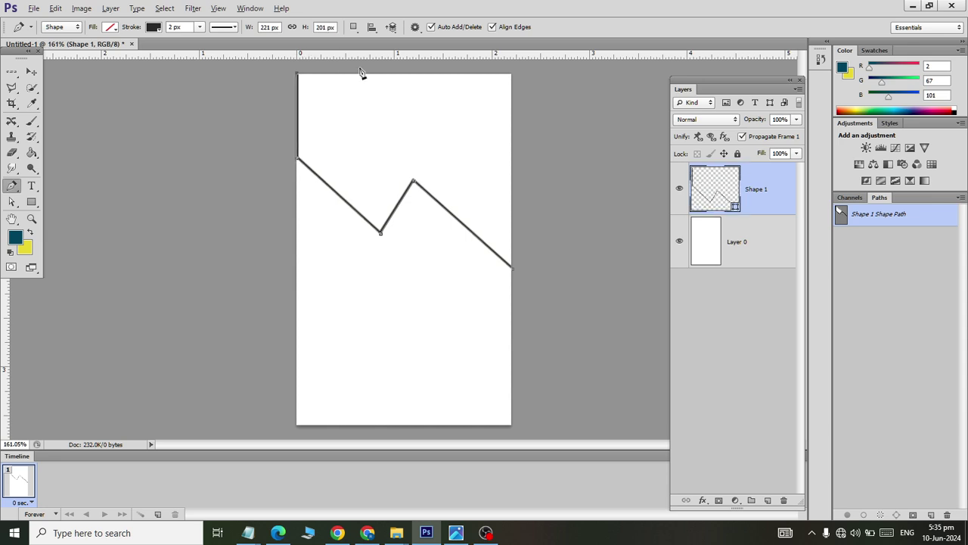
{"action": "left_click", "coordinate": [513, 74]}
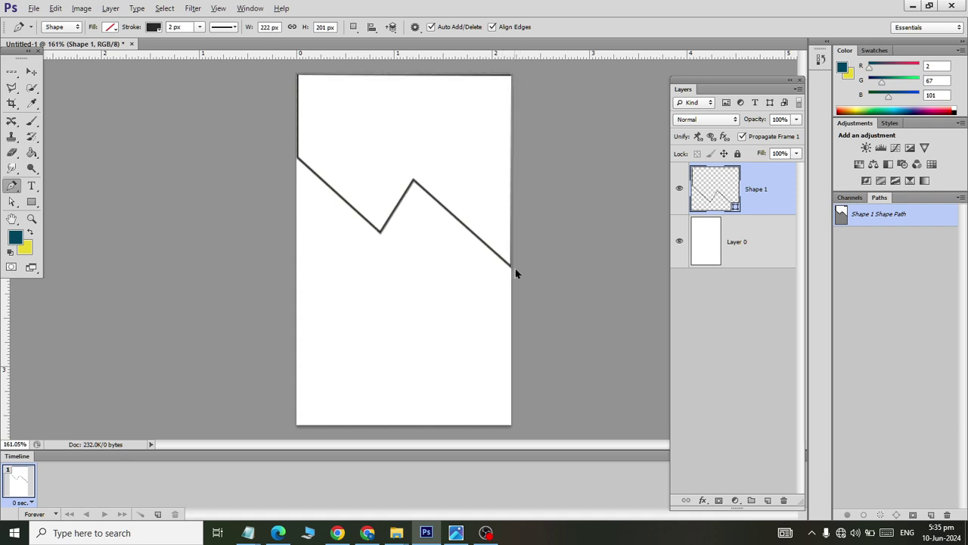
Fill the header shape dark navy and remove its outline.
{"action": "key", "text": "alt+Tab"}
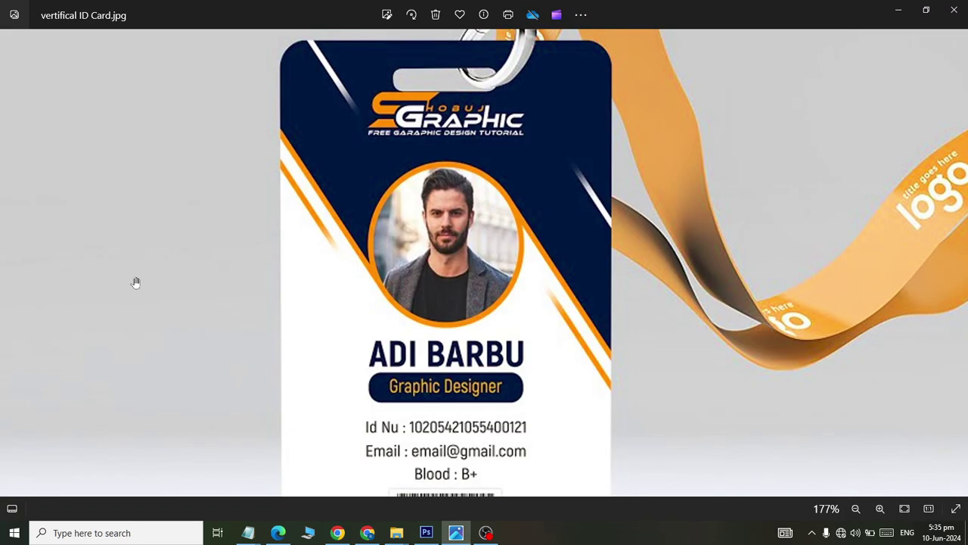
{"action": "key", "text": "alt+Tab"}
{"action": "key", "text": "alt+Tab"}
{"action": "key", "text": "alt+Tab"}
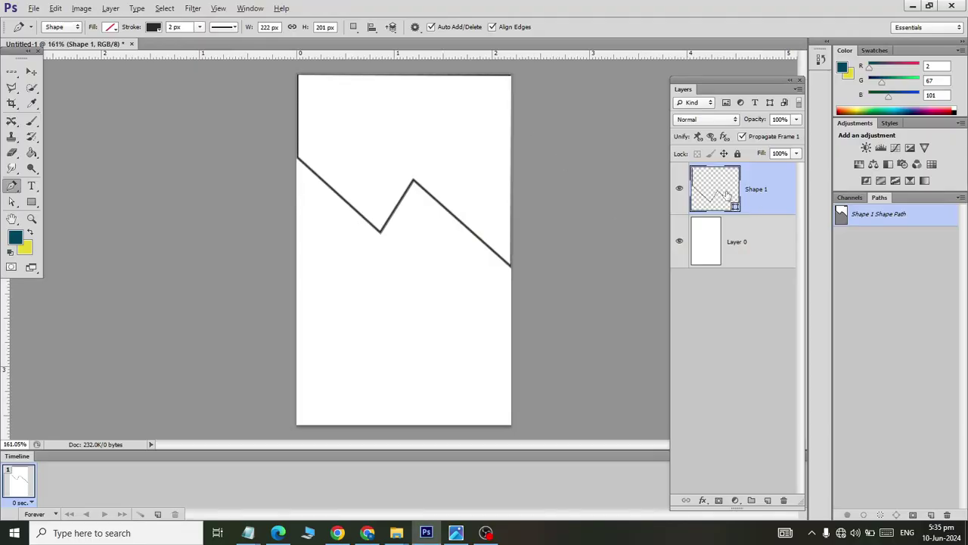
{"action": "left_click", "coordinate": [113, 27]}
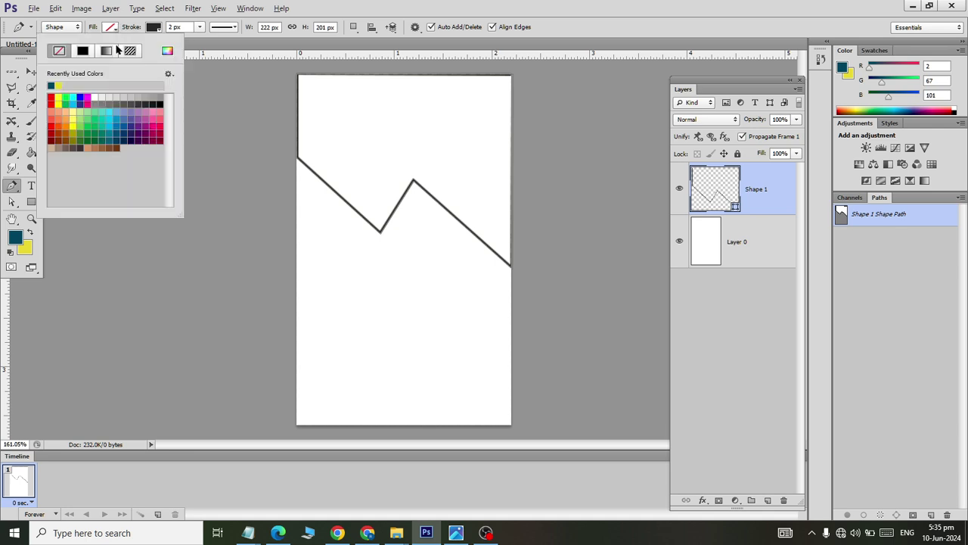
{"action": "left_click", "coordinate": [136, 126]}
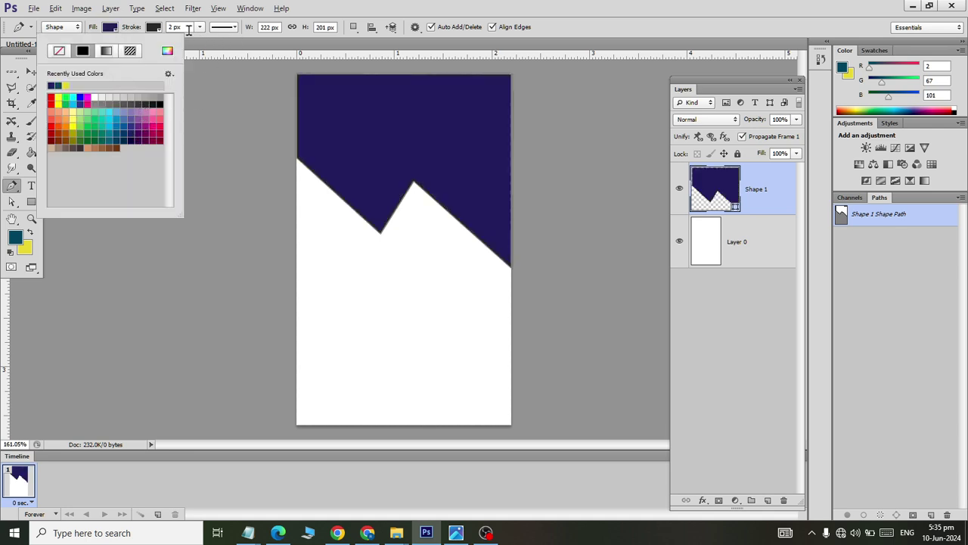
{"action": "left_click", "coordinate": [159, 32]}
{"action": "left_click", "coordinate": [152, 33]}
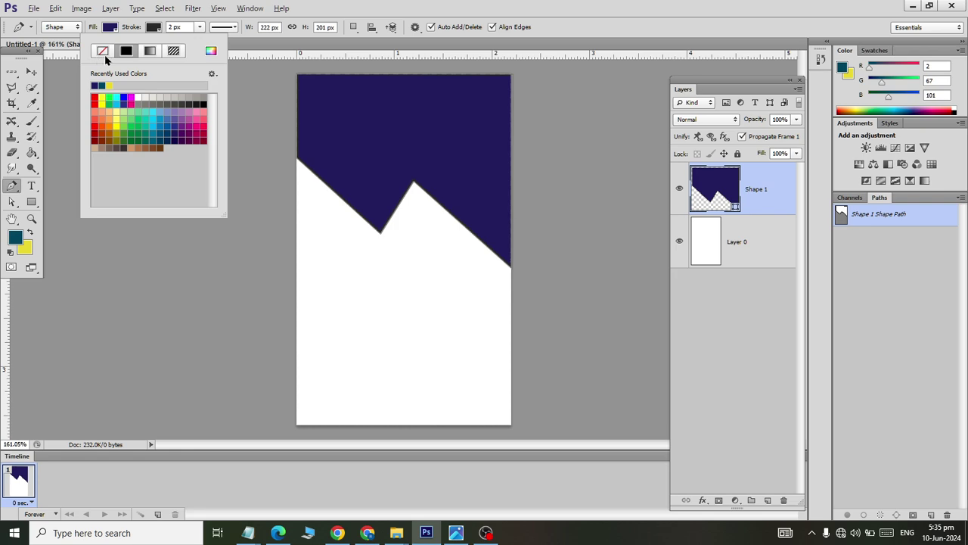
{"action": "left_click", "coordinate": [103, 50]}
{"action": "left_click", "coordinate": [31, 71]}
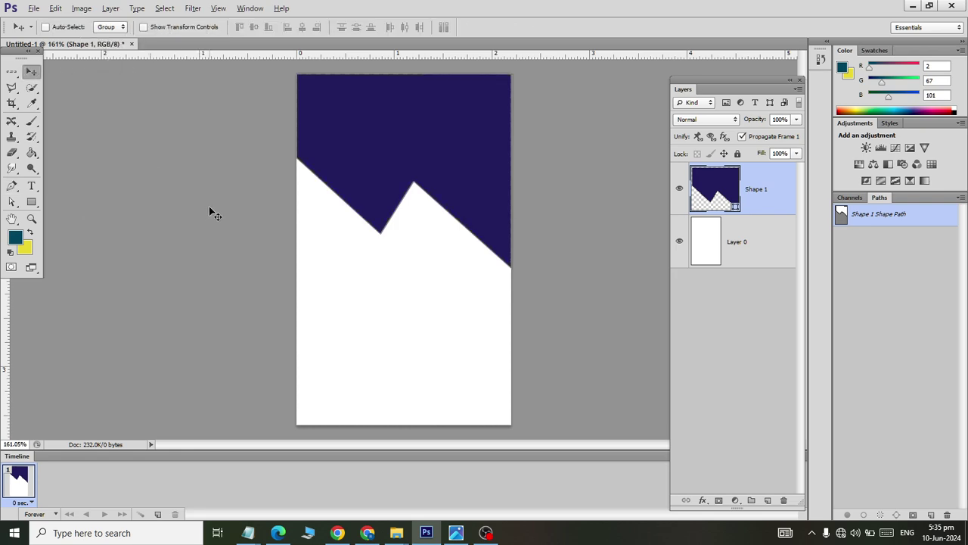
{"action": "key", "text": "ctrl+s"}
Navigate to the Horizon folder inside Documents' Ps Files folder.
{"action": "left_click", "coordinate": [34, 113]}
{"action": "left_click", "coordinate": [34, 166]}
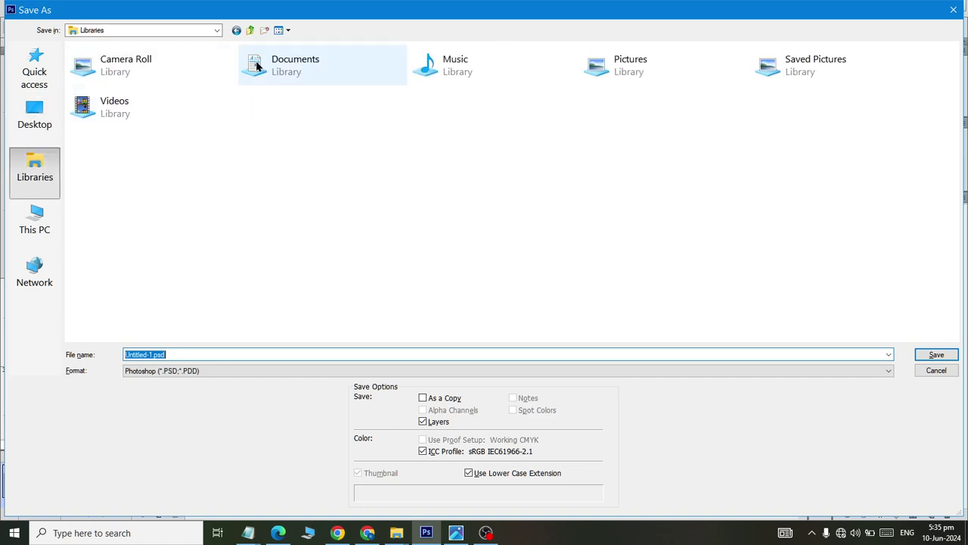
{"action": "double_click", "coordinate": [257, 66]}
{"action": "type", "text": "ps"}
{"action": "key", "text": "Return"}
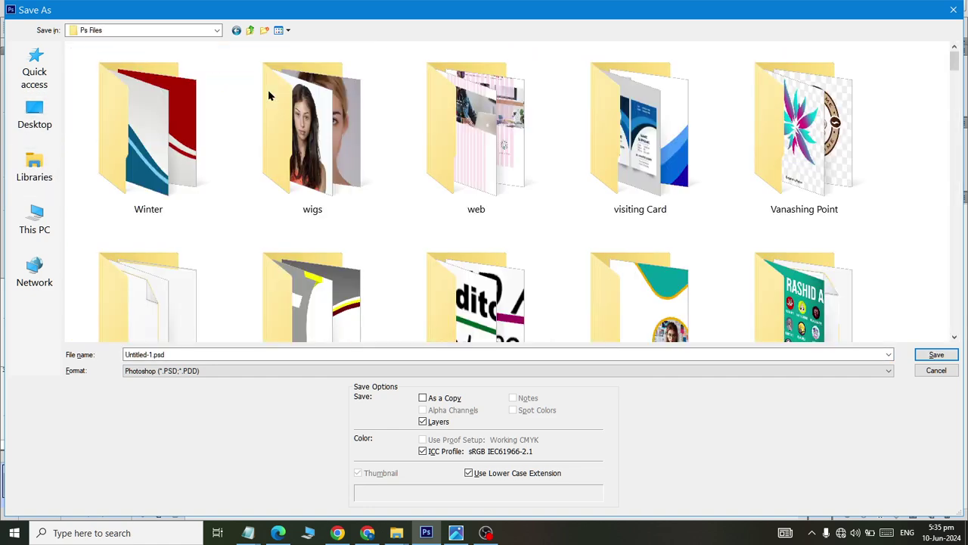
{"action": "double_click", "coordinate": [606, 127]}
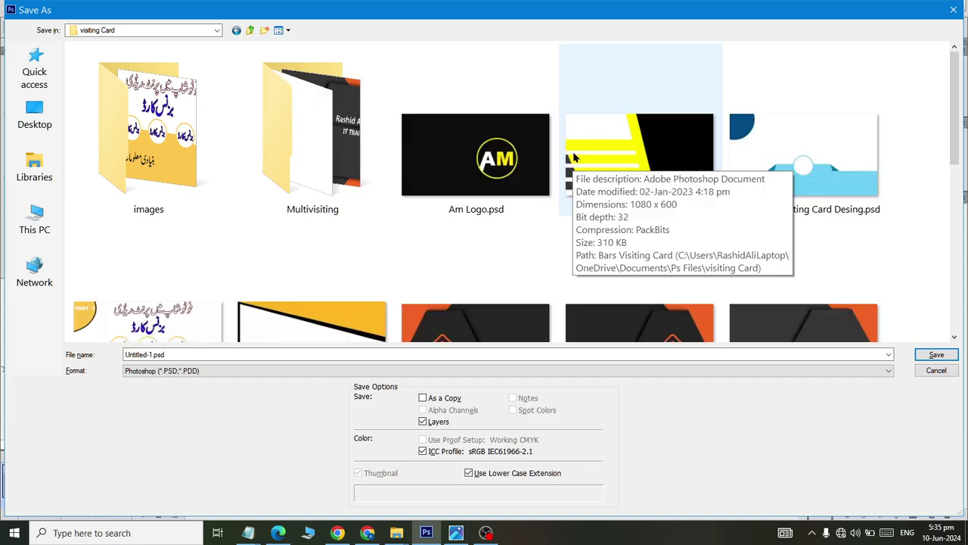
{"action": "key", "text": "BackSpace"}
{"action": "scroll", "coordinate": [572, 152], "scroll_direction": "up", "scroll_amount": 5}
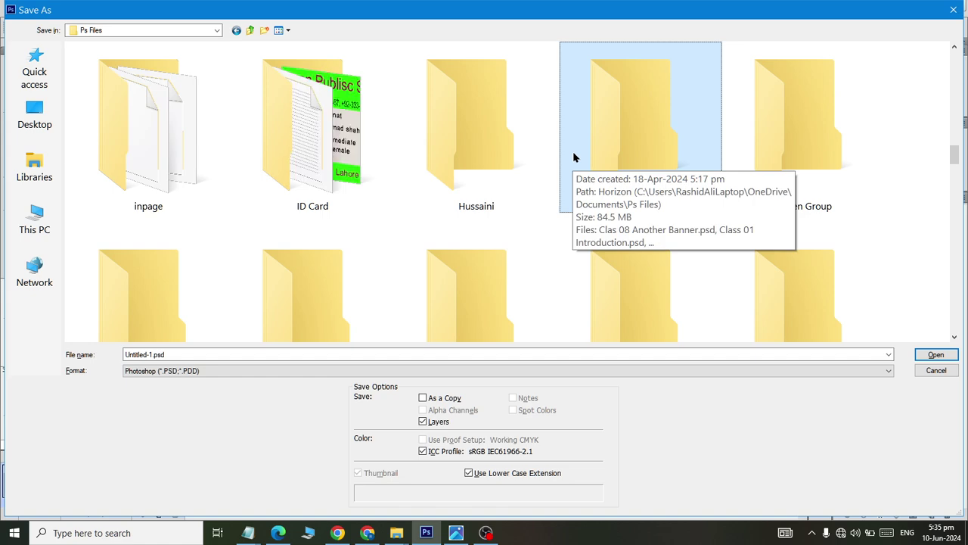
{"action": "double_click", "coordinate": [596, 106]}
{"action": "scroll", "coordinate": [367, 270], "scroll_direction": "down", "scroll_amount": 5}
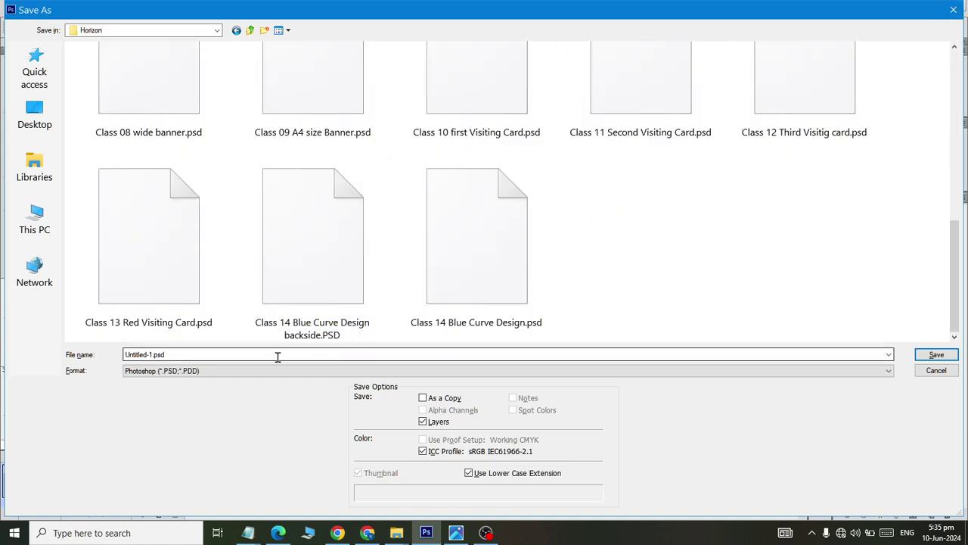
Save the file as 'Class 15 Another Blue Vertical Visiting Card'.
{"action": "triple_click", "coordinate": [237, 353]}
{"action": "type", "text": "Class 1"}
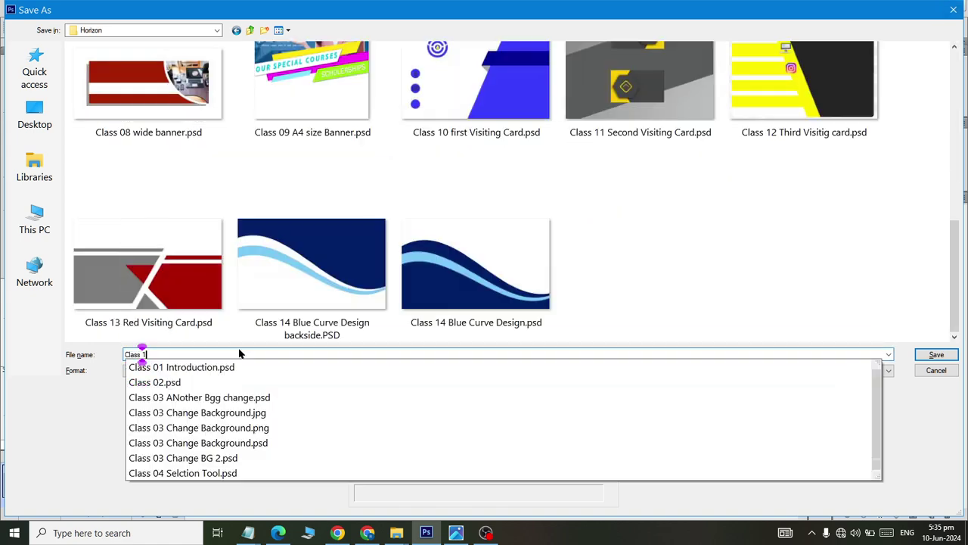
{"action": "type", "text": "5 Anoth"}
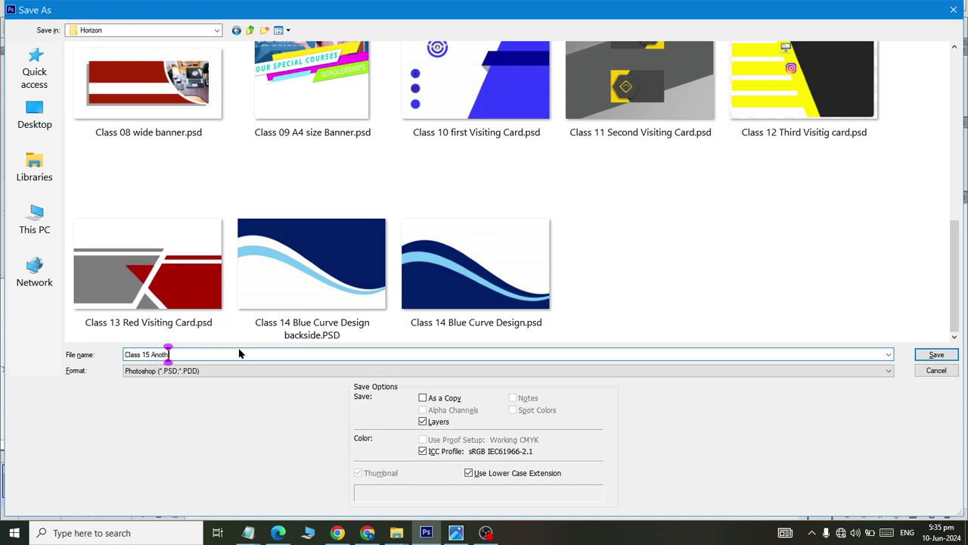
{"action": "type", "text": "er Blue Verti"}
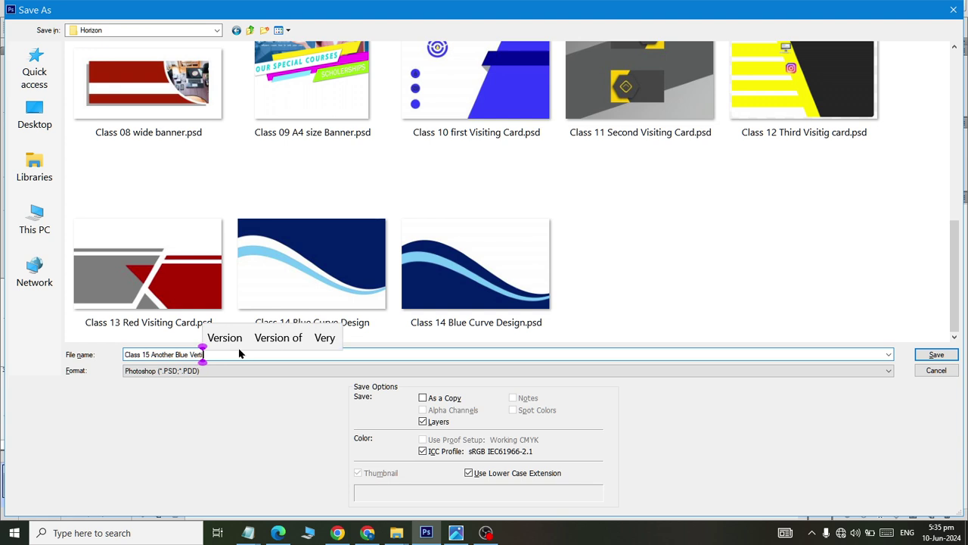
{"action": "type", "text": "cal Vs"}
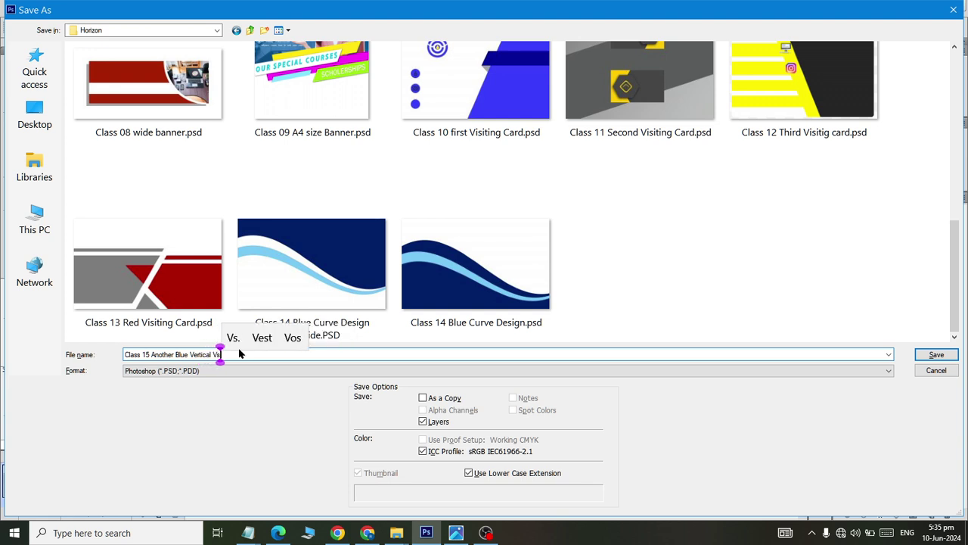
{"action": "key", "text": "BackSpace"}
{"action": "type", "text": "isiting C"}
{"action": "key", "text": "Return"}
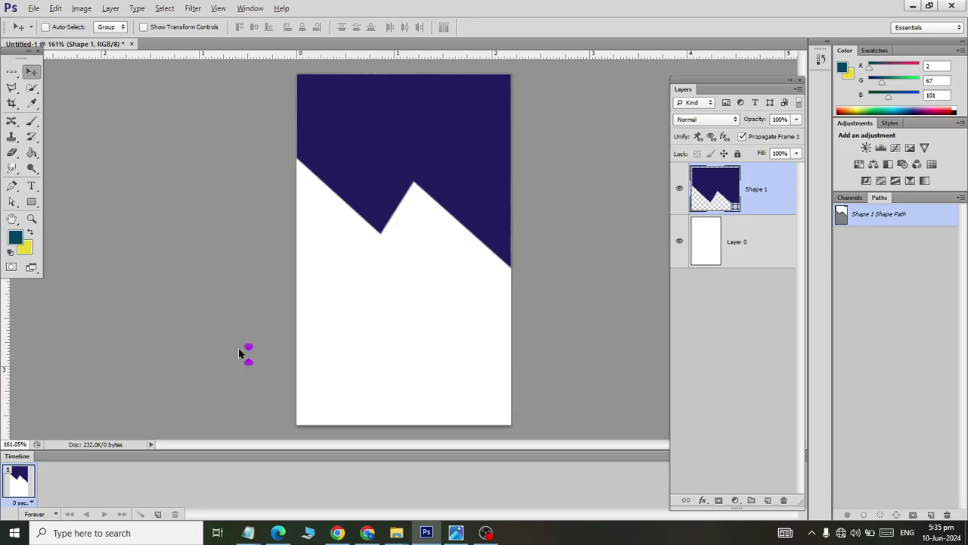
Finish saving, then draw a trial circle with the Ellipse Tool and undo it.
{"action": "key", "text": "Return"}
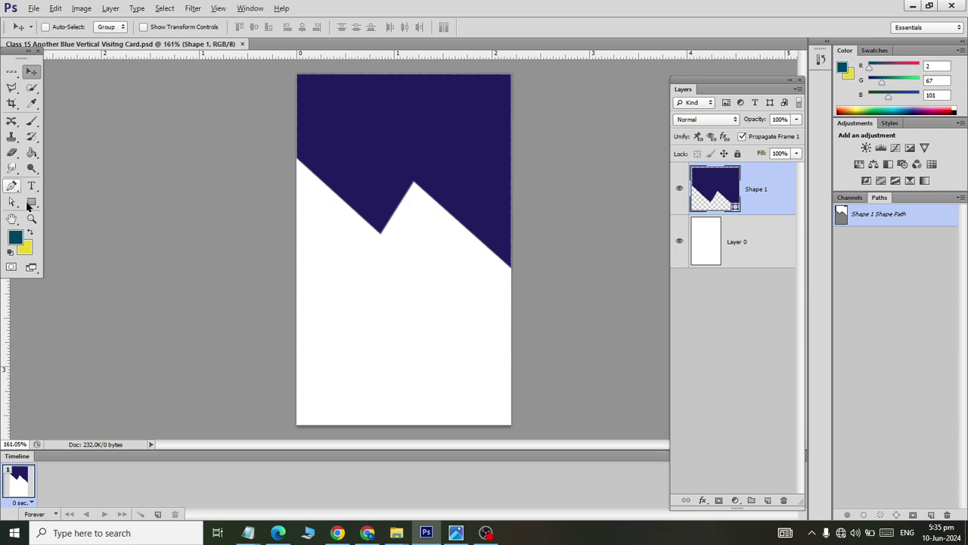
{"action": "left_click", "coordinate": [31, 203]}
{"action": "left_click", "coordinate": [75, 225]}
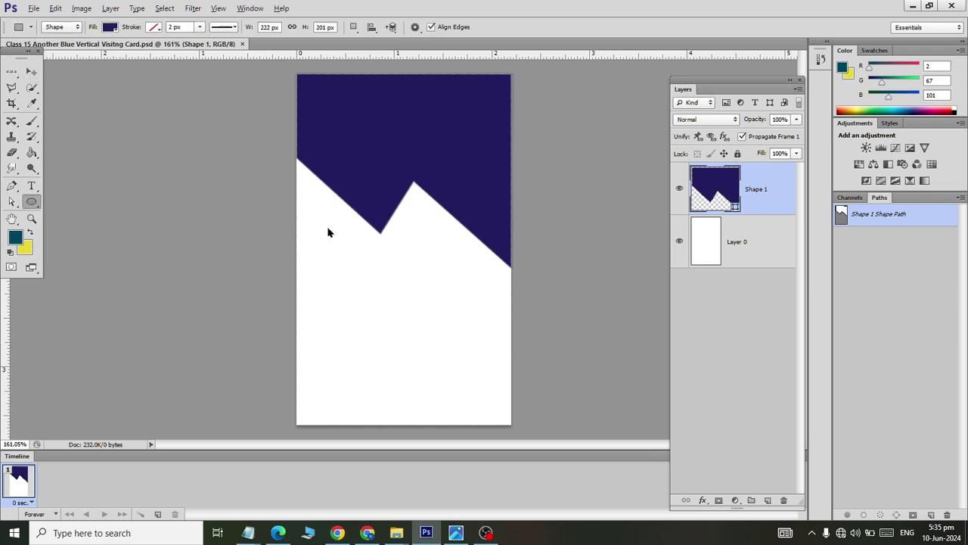
{"action": "mouse_move", "coordinate": [372, 225]}
{"action": "left_mouse_down"}
{"action": "mouse_move", "coordinate": [462, 349]}
{"action": "mouse_move", "coordinate": [478, 393]}
{"action": "left_mouse_up"}
{"action": "left_click", "coordinate": [31, 71]}
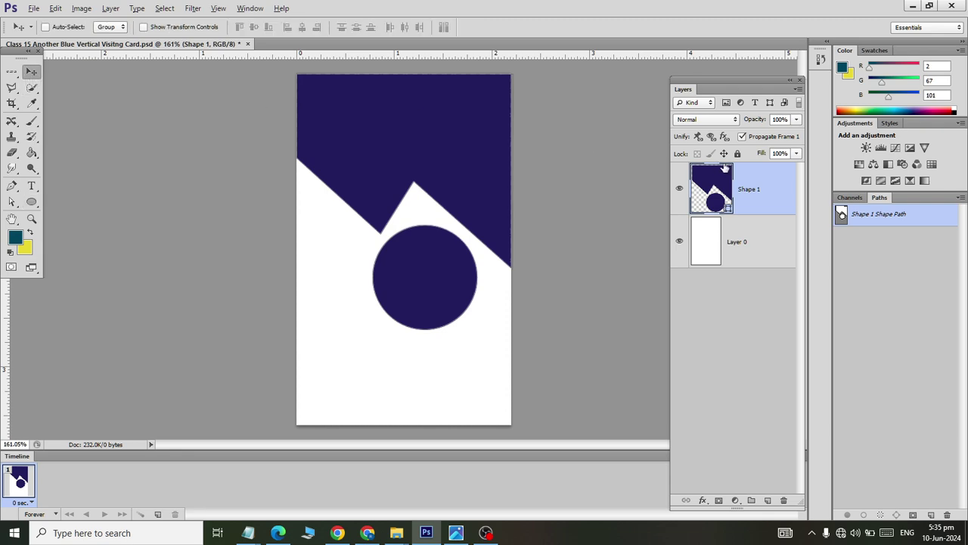
{"action": "key", "text": "ctrl+z"}
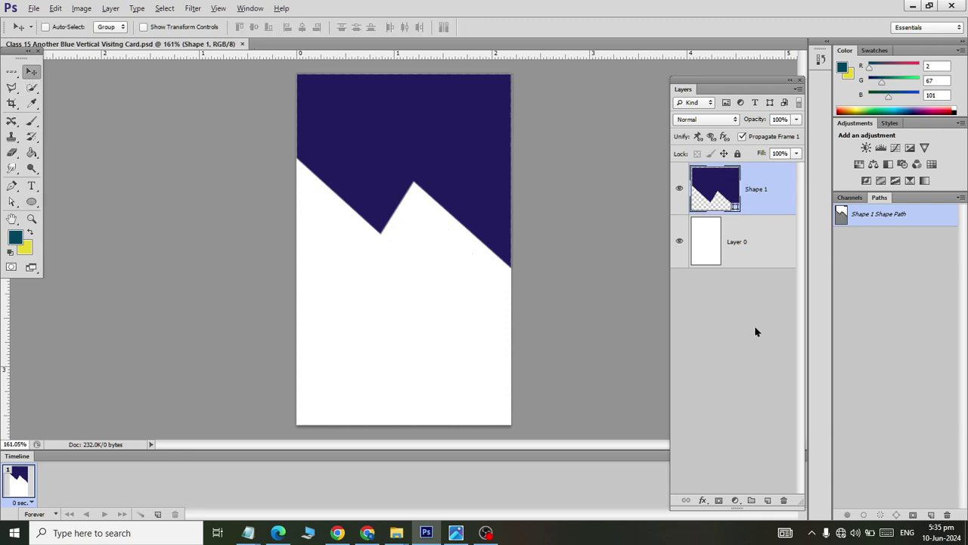
Draw a 115 px circle on a new layer and raise Layer 0 above Shape 1.
{"action": "left_click", "coordinate": [766, 499]}
{"action": "left_click", "coordinate": [31, 201]}
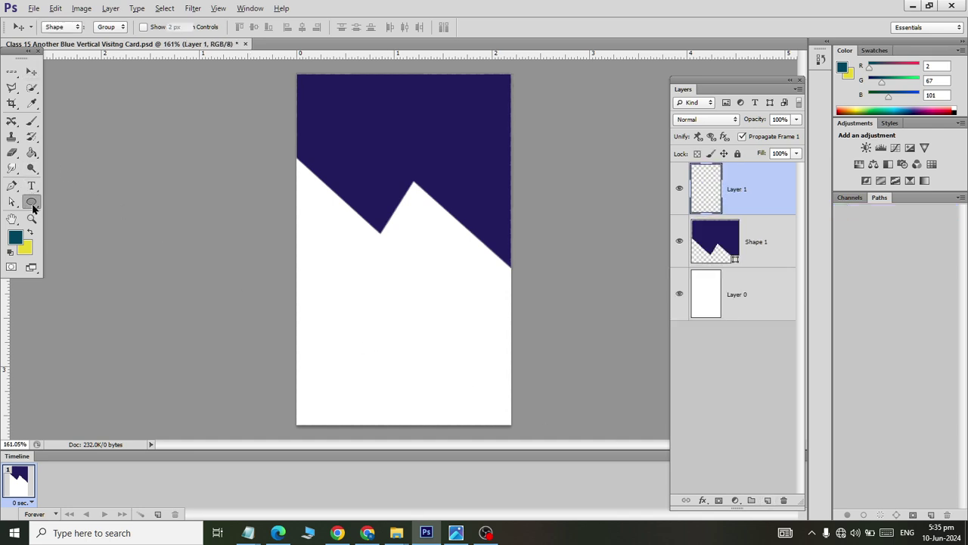
{"action": "left_click_drag", "start_coordinate": [357, 264], "coordinate": [464, 388]}
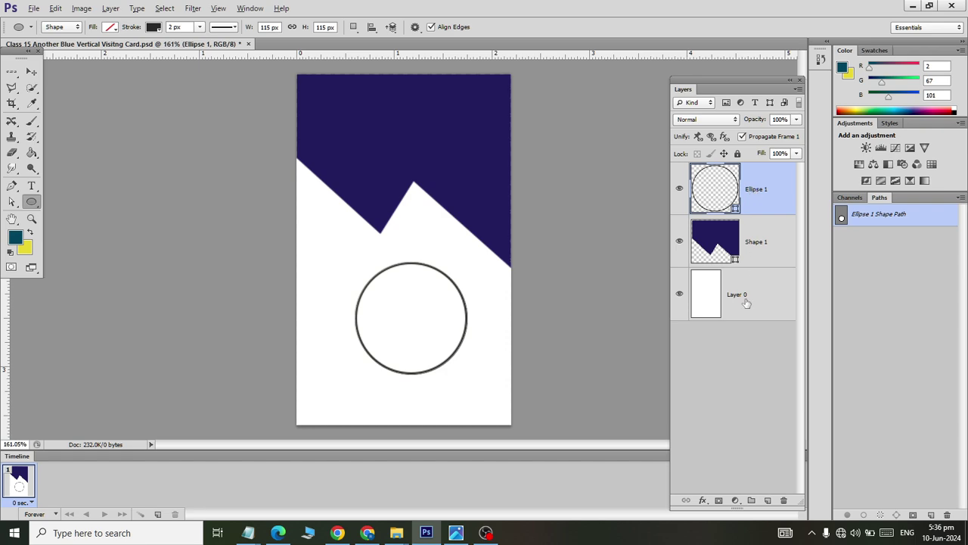
{"action": "left_click_drag", "start_coordinate": [745, 302], "coordinate": [744, 230]}
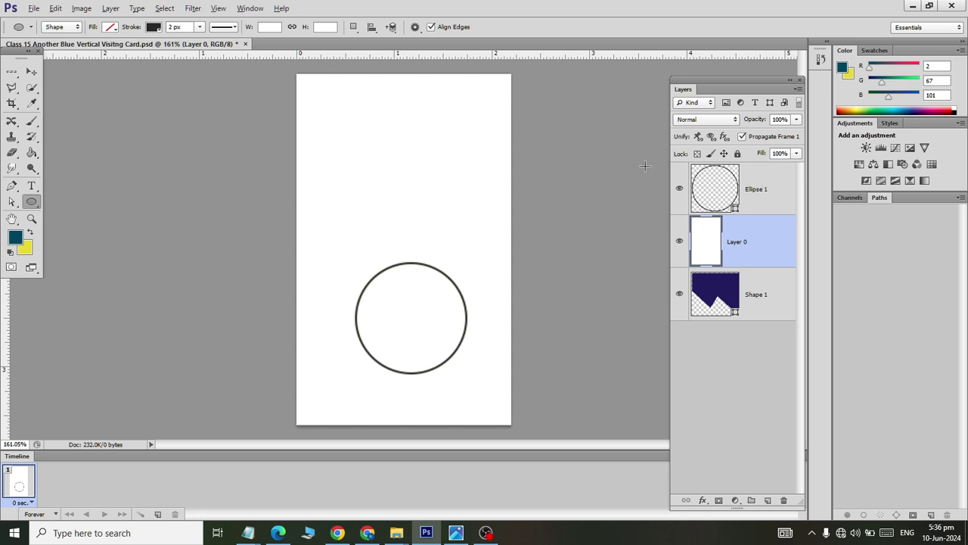
{"action": "left_click", "coordinate": [747, 182]}
{"action": "left_click", "coordinate": [750, 238], "text": "shift"}
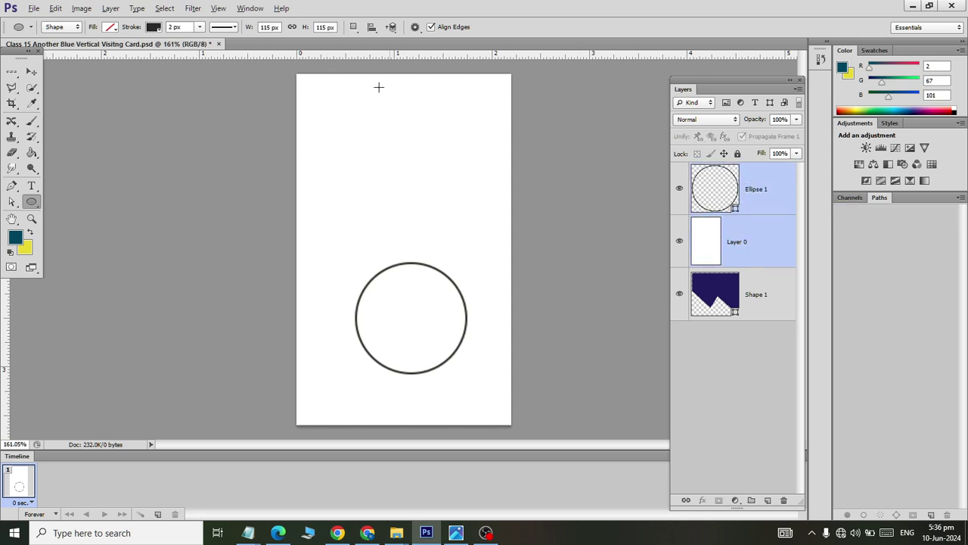
Align Ellipse 1 and Layer 0 on vertical and horizontal centres to centre the circle.
{"action": "left_click", "coordinate": [372, 28]}
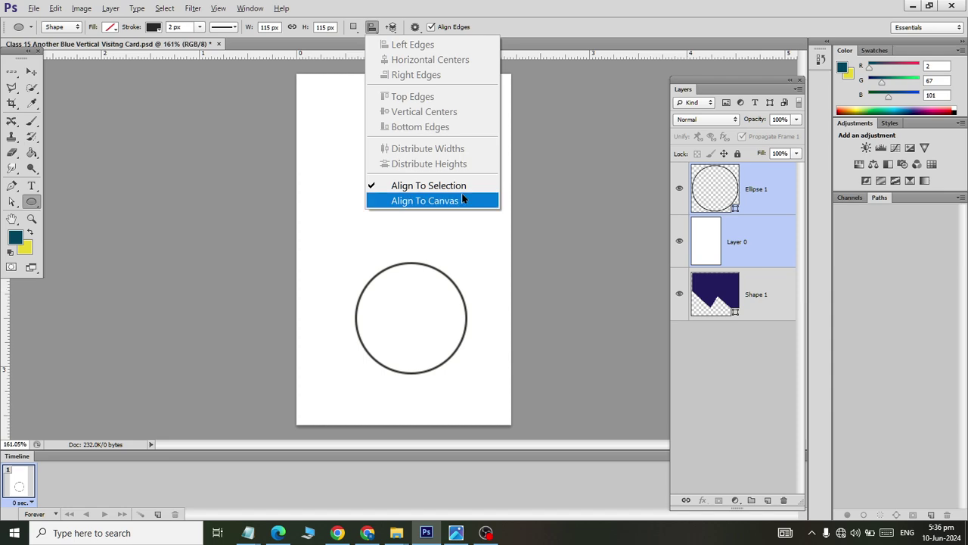
{"action": "left_click", "coordinate": [526, 149]}
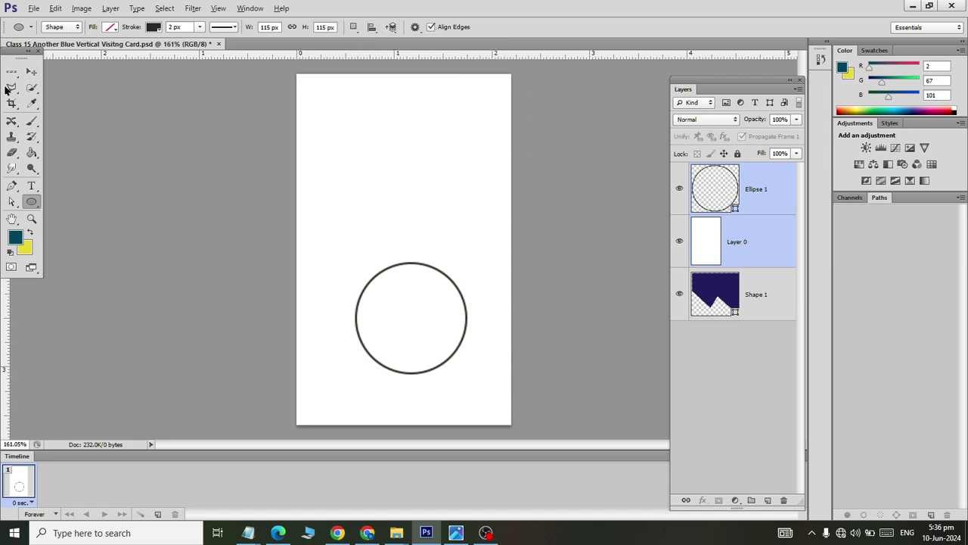
{"action": "left_click", "coordinate": [31, 71]}
{"action": "left_click", "coordinate": [749, 295]}
{"action": "left_click", "coordinate": [732, 195]}
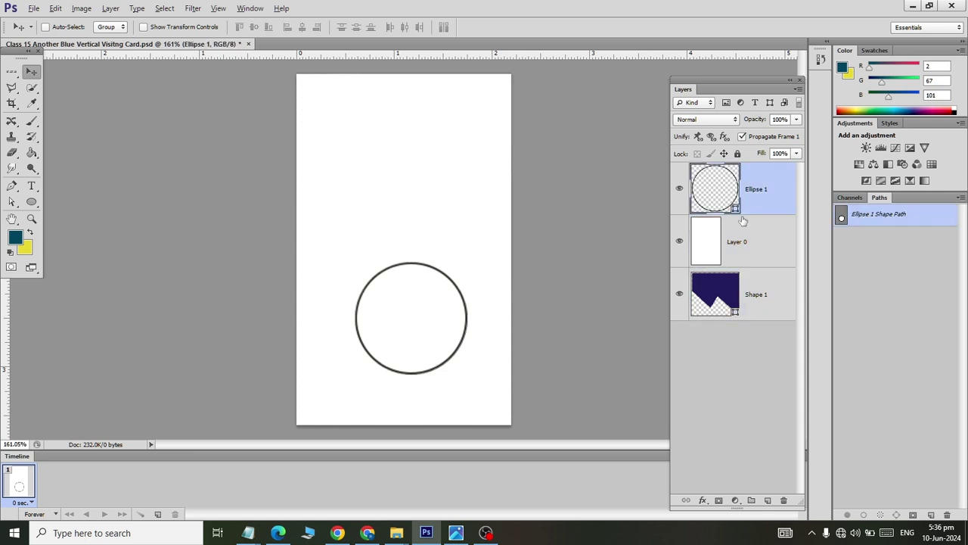
{"action": "left_click", "coordinate": [742, 247], "text": "shift"}
{"action": "left_click", "coordinate": [254, 28]}
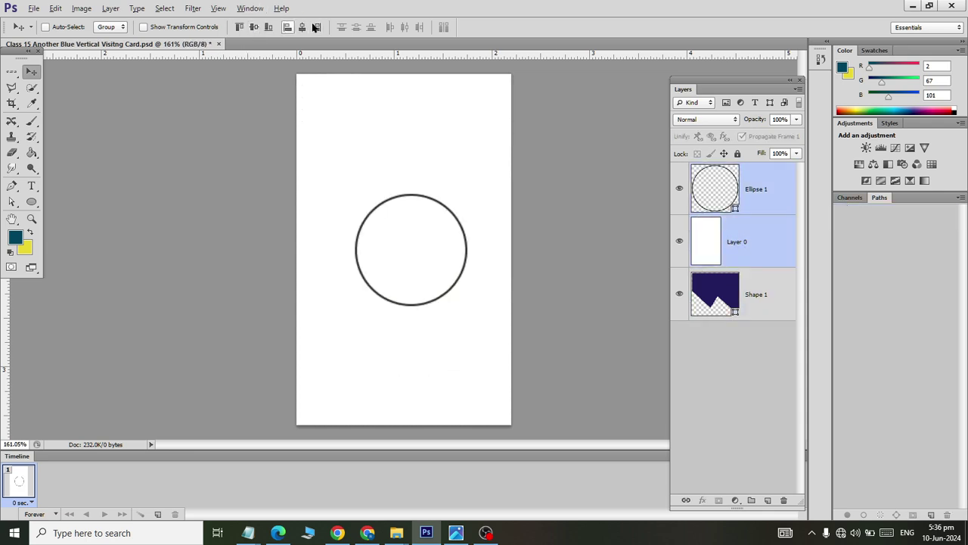
{"action": "left_click", "coordinate": [302, 27]}
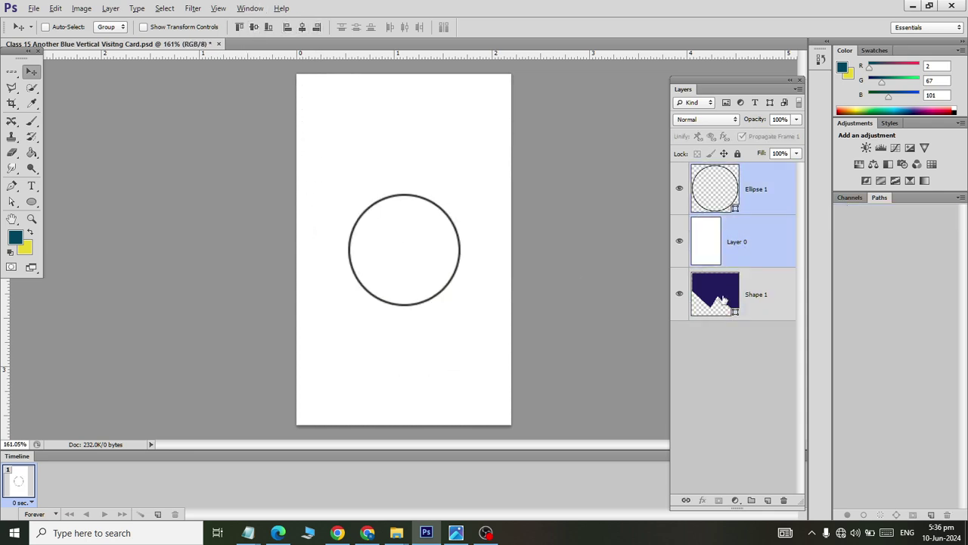
Move Layer 0 back below the navy shape and reselect the circle layer.
{"action": "left_click", "coordinate": [701, 365]}
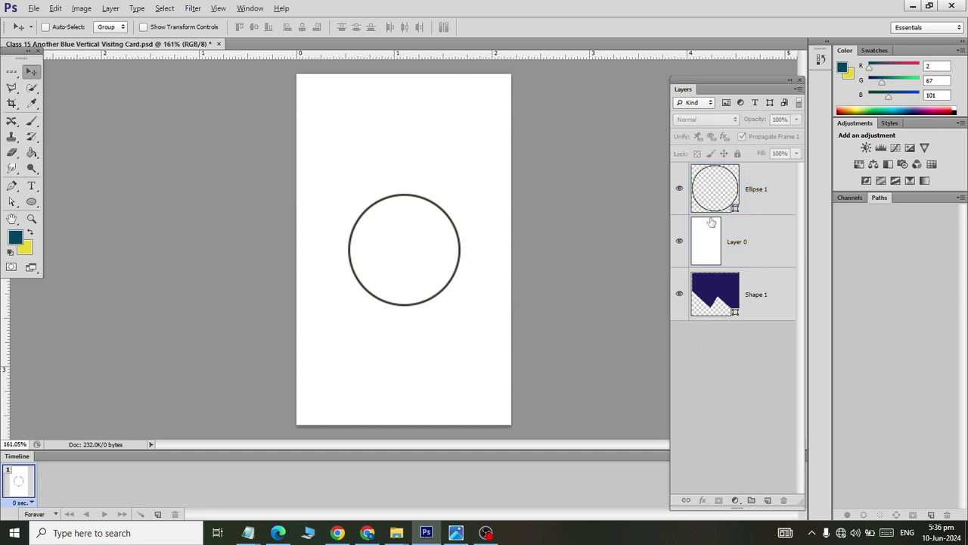
{"action": "left_click_drag", "start_coordinate": [711, 249], "coordinate": [711, 320]}
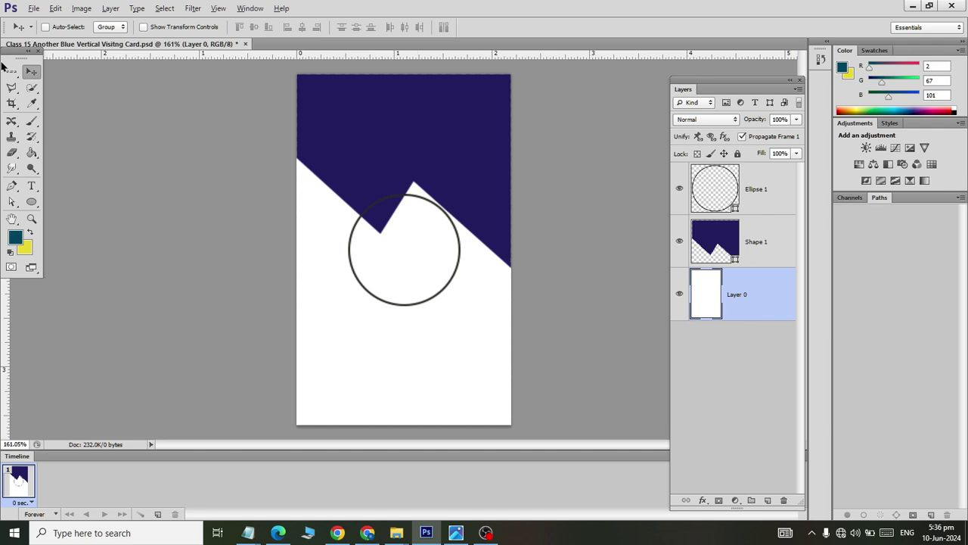
{"action": "left_click", "coordinate": [726, 210]}
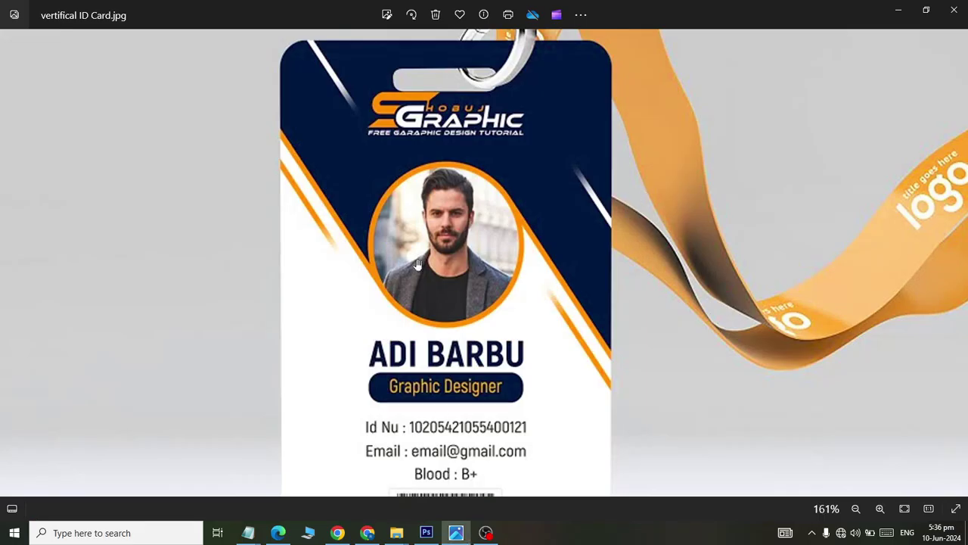
{"action": "scroll", "coordinate": [447, 397], "scroll_direction": "down", "scroll_amount": 5}
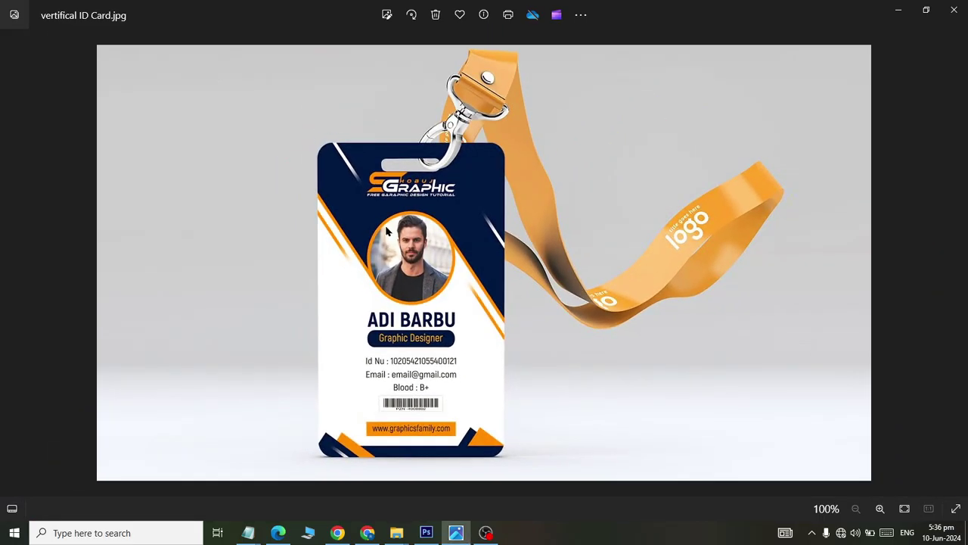
Fill the circle orange and remove its outline.
{"action": "key", "text": "alt+Tab"}
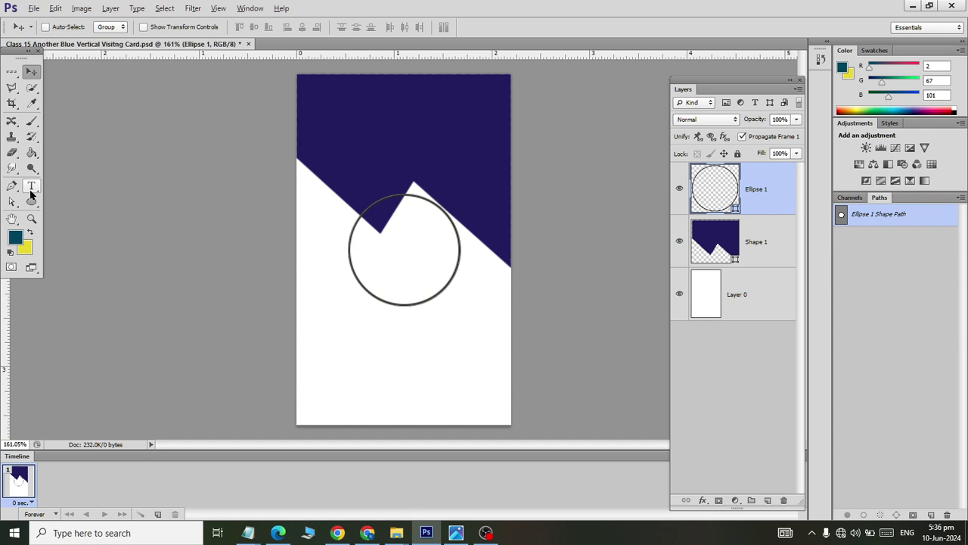
{"action": "left_click", "coordinate": [32, 201]}
{"action": "left_click", "coordinate": [111, 27]}
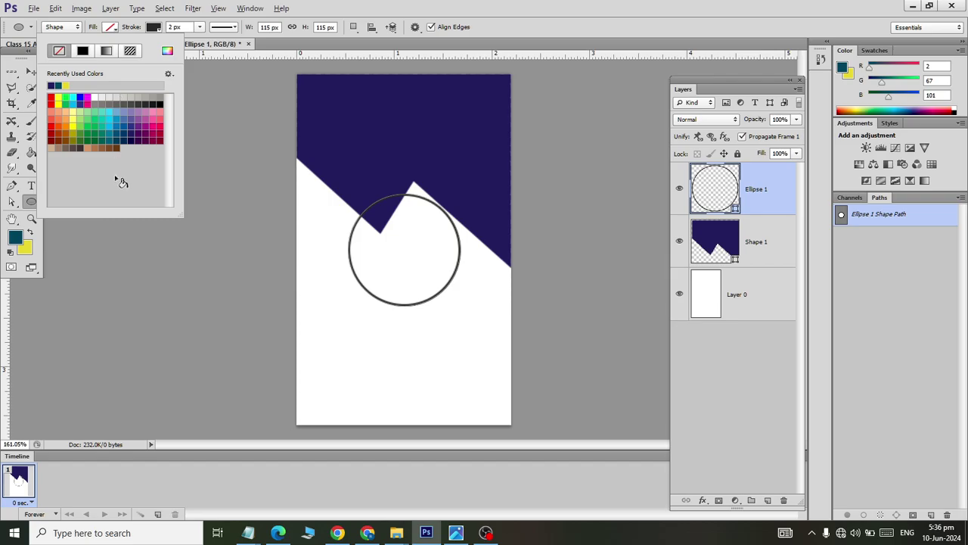
{"action": "key", "text": "alt+Tab"}
{"action": "key", "text": "alt+Tab"}
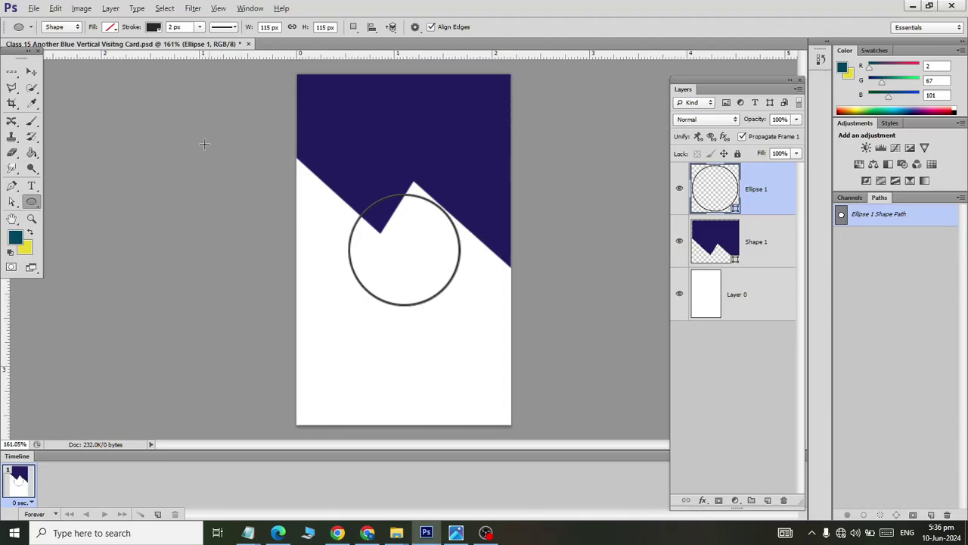
{"action": "left_click", "coordinate": [110, 28]}
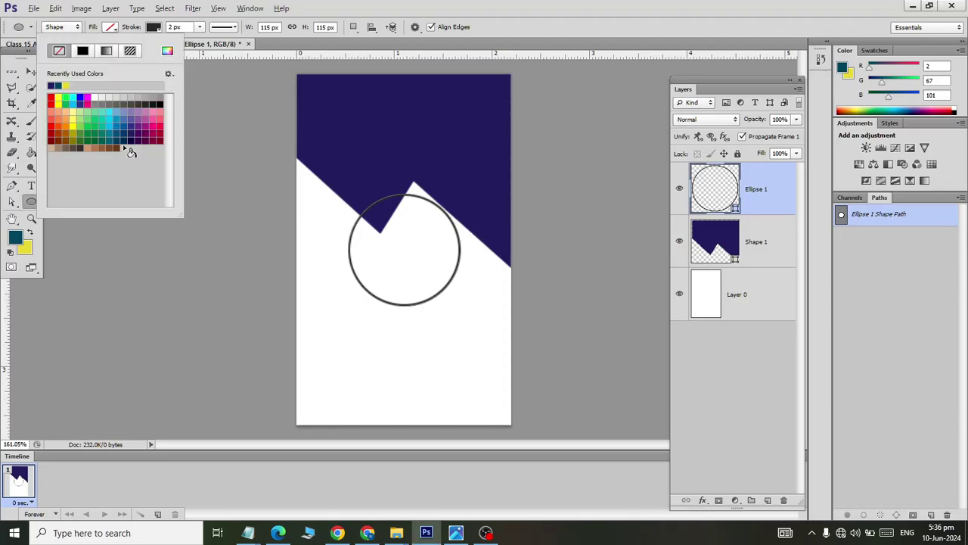
{"action": "left_click", "coordinate": [67, 126]}
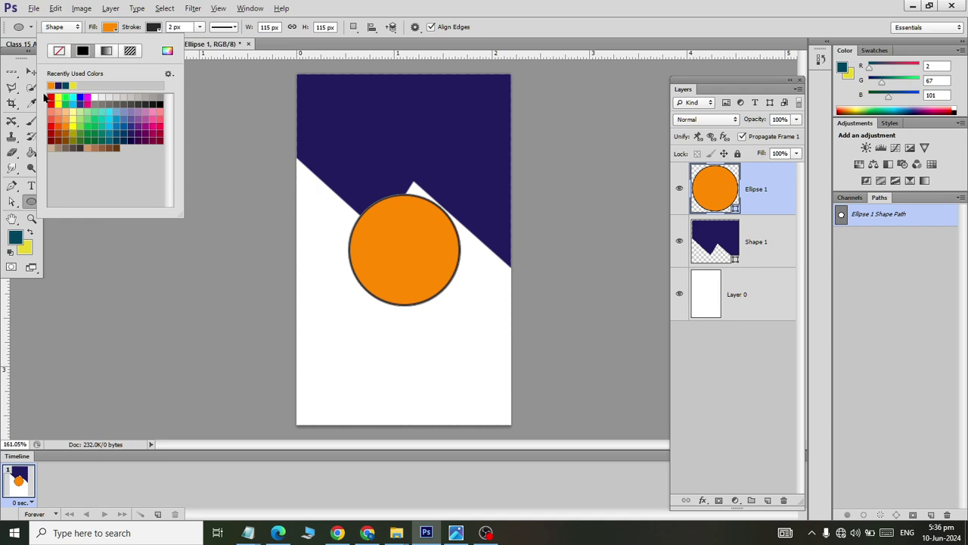
{"action": "left_click", "coordinate": [155, 28]}
{"action": "left_click", "coordinate": [153, 28]}
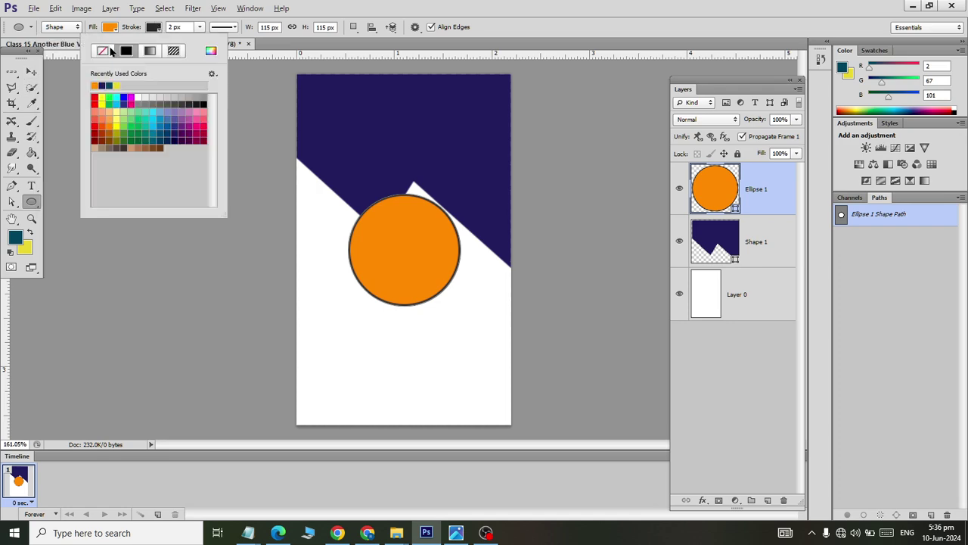
{"action": "left_click", "coordinate": [95, 52]}
Nudge the orange circle up twice so it overlaps the header's edge.
{"action": "left_click", "coordinate": [31, 71]}
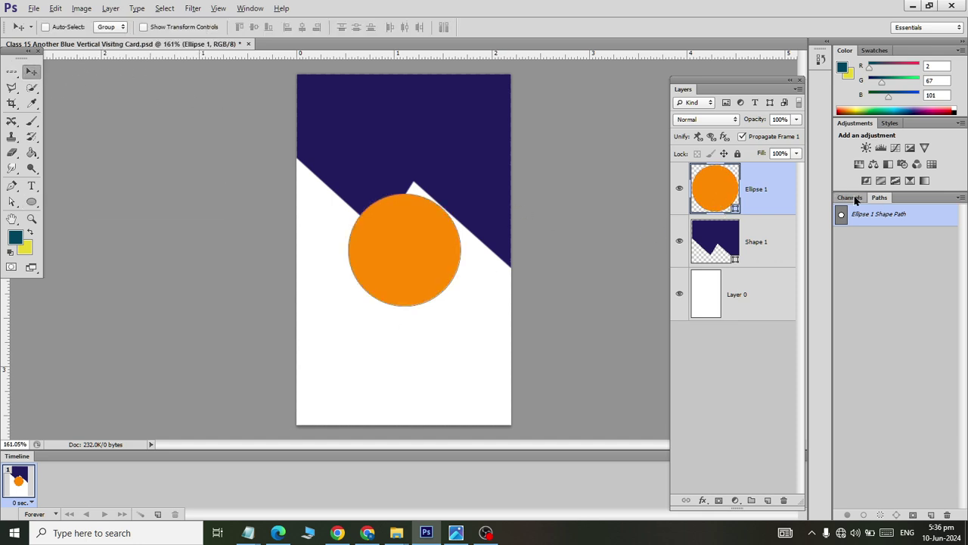
{"action": "key", "text": "Up"}
{"action": "key", "text": "Up"}
{"action": "key", "text": "Up"}
{"action": "key", "text": "Up"}
{"action": "key", "text": "Up"}
{"action": "key", "text": "Up"}
{"action": "key", "text": "Up"}
{"action": "key", "text": "Up"}
{"action": "key", "text": "Up"}
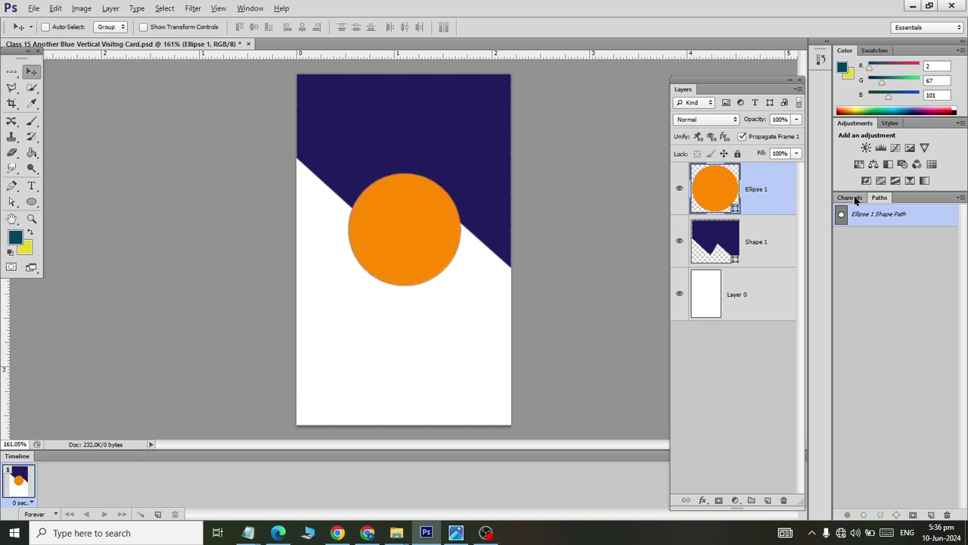
{"action": "key", "text": "Up"}
{"action": "key", "text": "Up"}
{"action": "key", "text": "Up"}
{"action": "key", "text": "Up"}
{"action": "key", "text": "Up"}
{"action": "key", "text": "Up"}
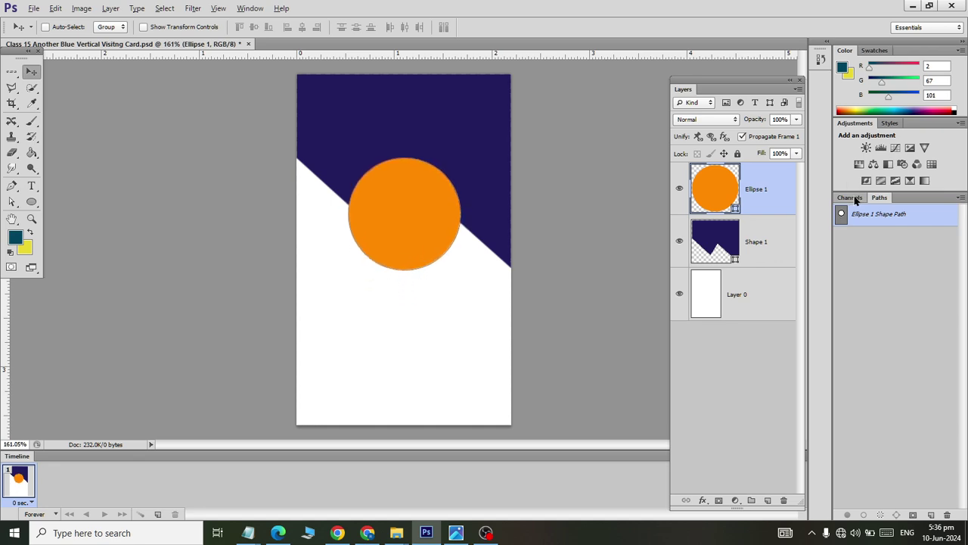
{"action": "key", "text": "alt+Tab"}
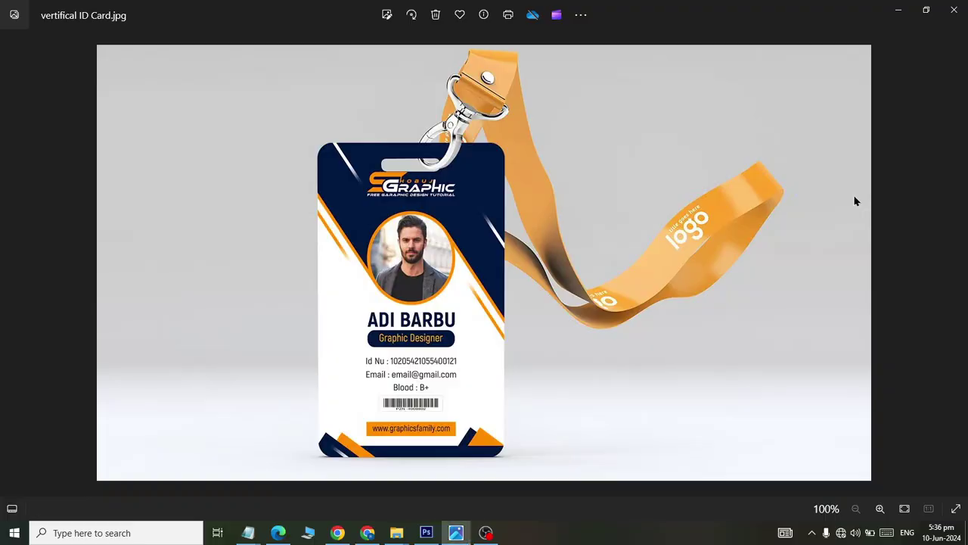
{"action": "key", "text": "alt+Tab"}
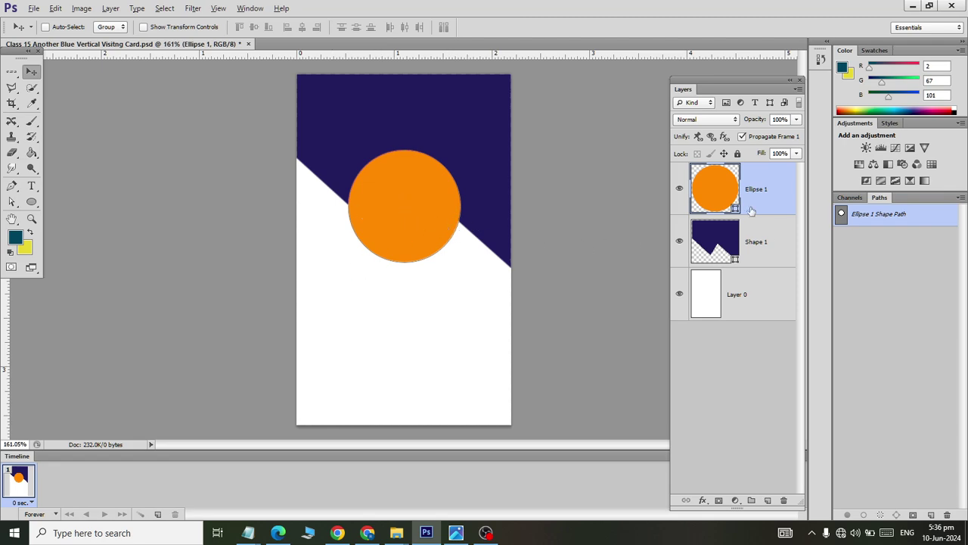
With the circle hidden, pull the header's dip anchor down-left, then nudge the circle down twice.
{"action": "left_click", "coordinate": [678, 189]}
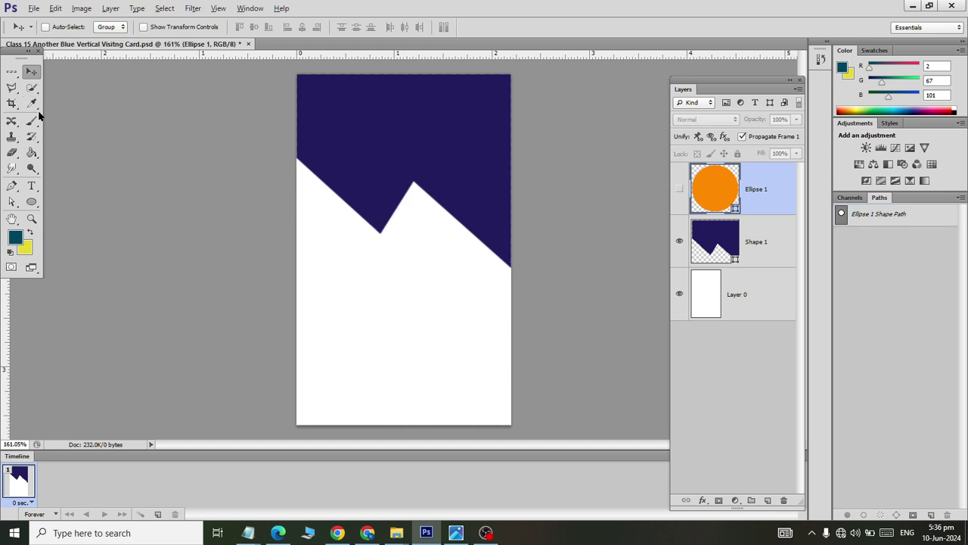
{"action": "left_click", "coordinate": [12, 201]}
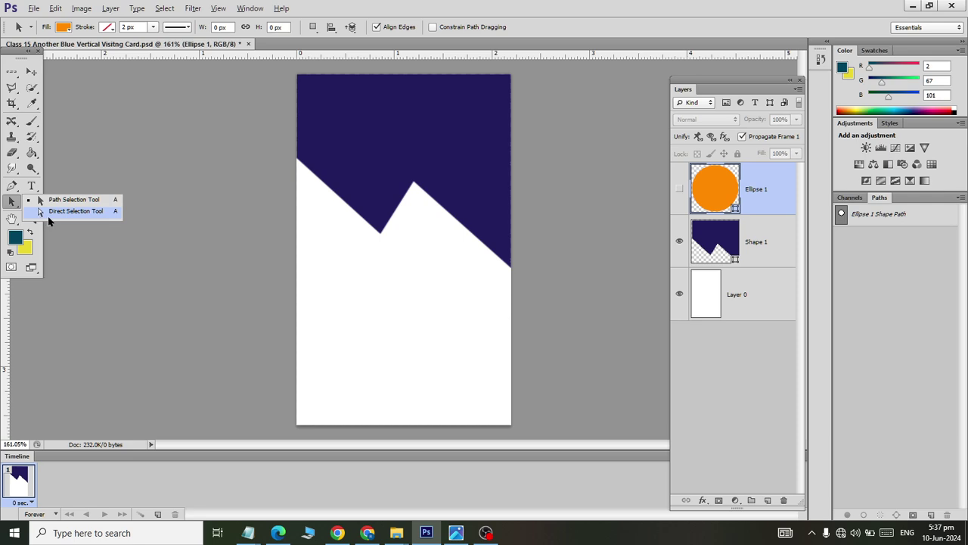
{"action": "left_click_drag", "start_coordinate": [12, 202], "coordinate": [50, 220]}
{"action": "left_click", "coordinate": [381, 238]}
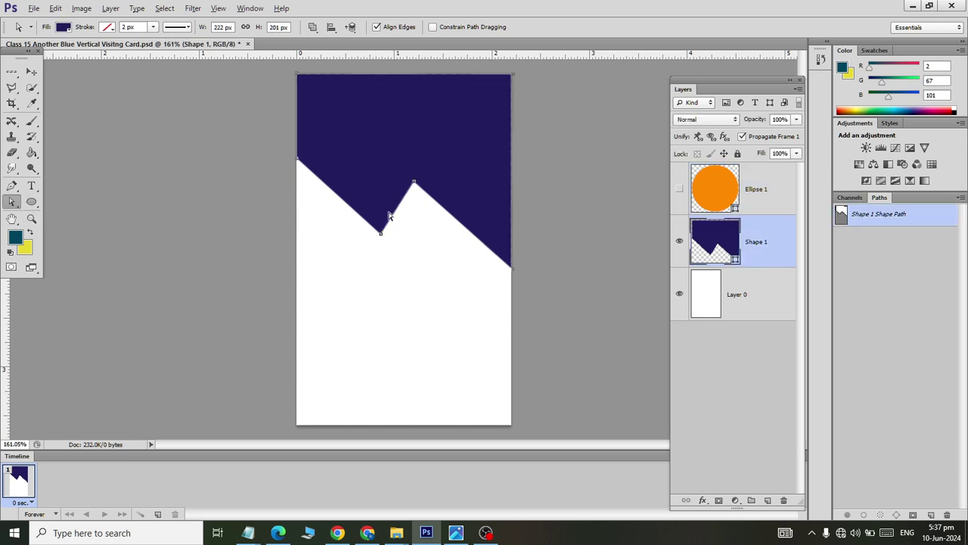
{"action": "left_click_drag", "start_coordinate": [381, 235], "coordinate": [367, 256]}
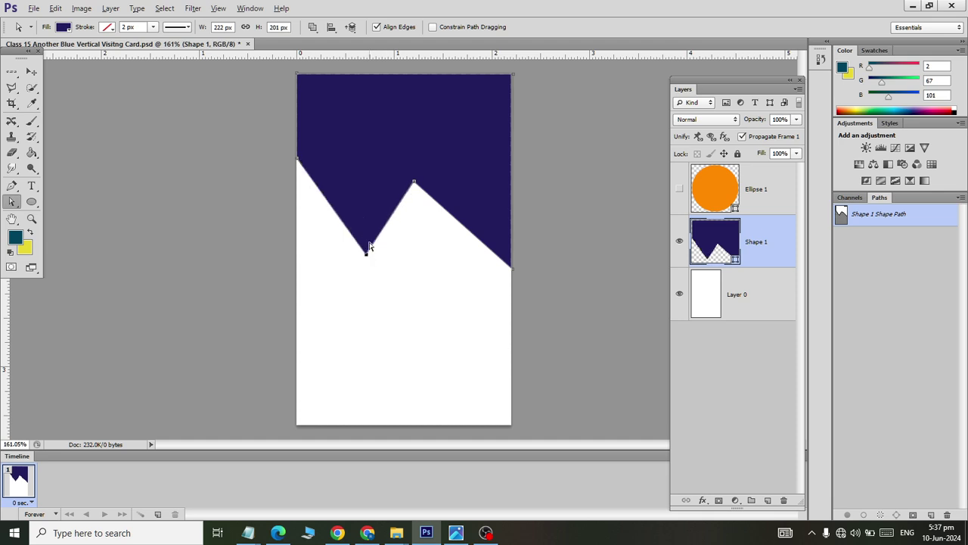
{"action": "left_click", "coordinate": [679, 189]}
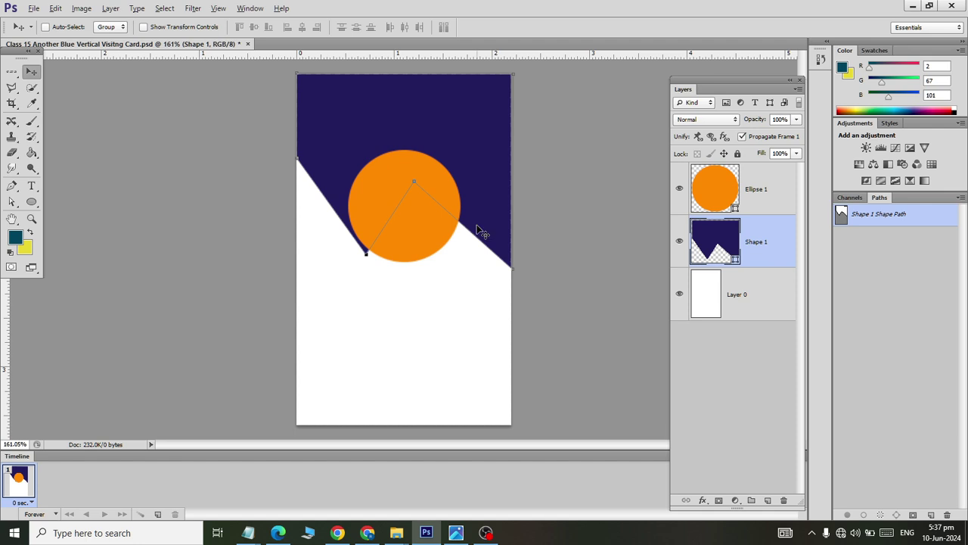
{"action": "key", "text": "Up"}
{"action": "key", "text": "Up"}
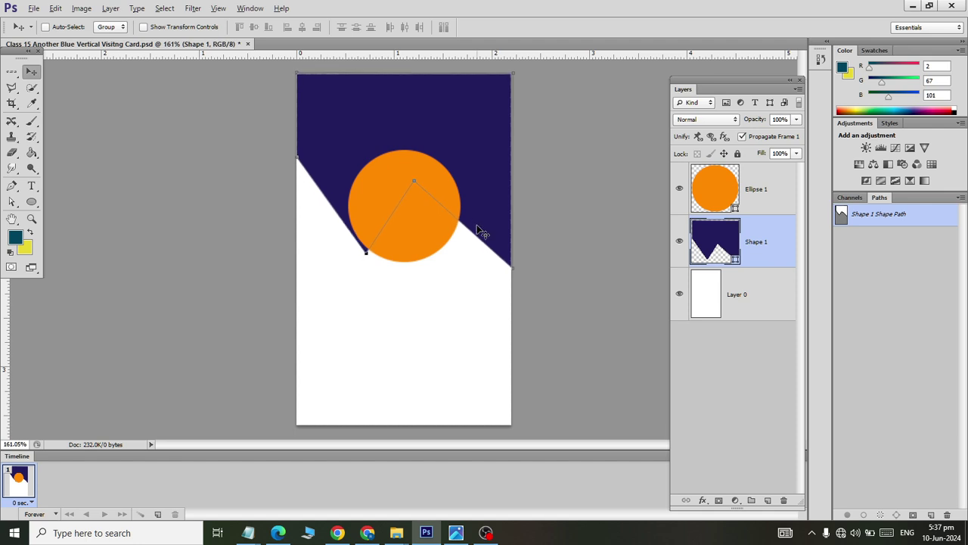
{"action": "left_click", "coordinate": [721, 187]}
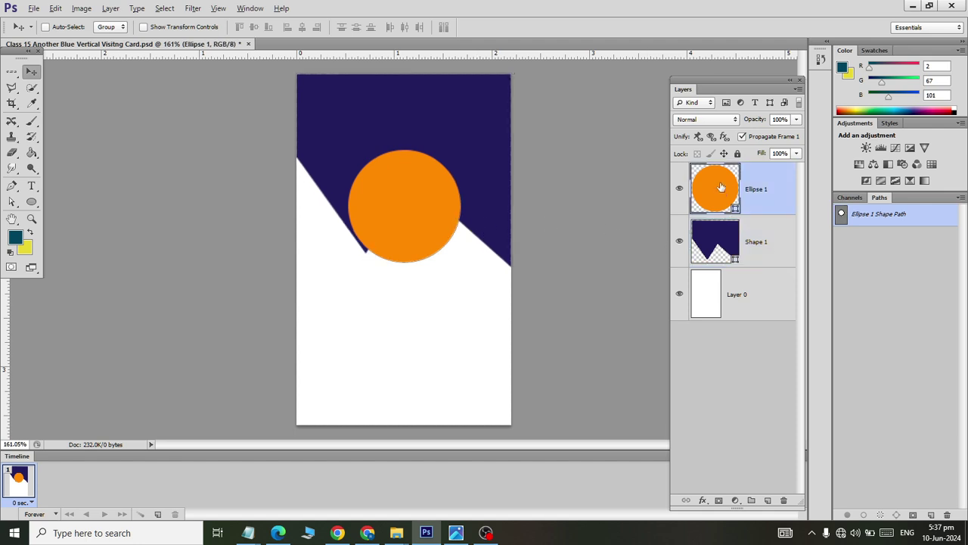
{"action": "key", "text": "Down"}
{"action": "key", "text": "Down"}
{"action": "key", "text": "Down"}
{"action": "key", "text": "Down"}
{"action": "key", "text": "Down"}
{"action": "key", "text": "Down"}
{"action": "key", "text": "Down"}
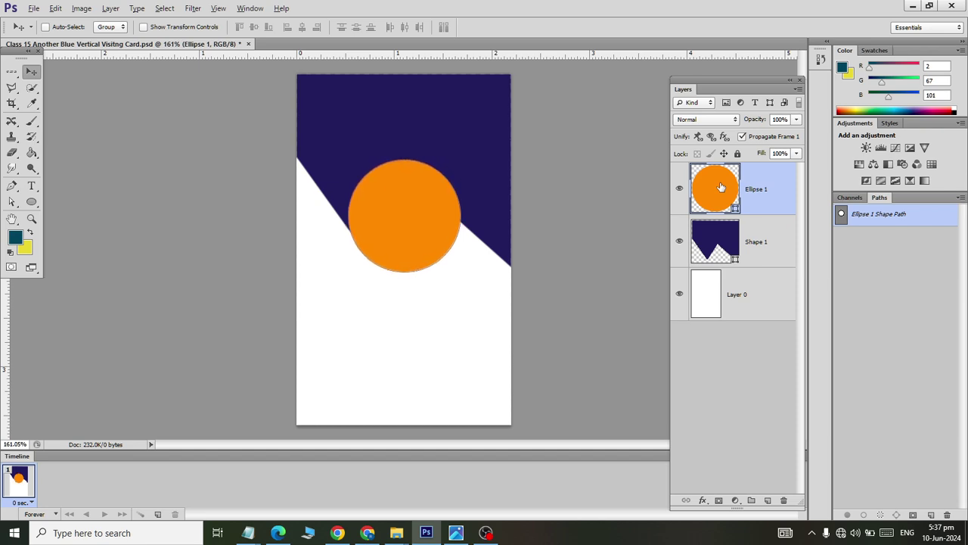
{"action": "key", "text": "Down"}
{"action": "key", "text": "Down"}
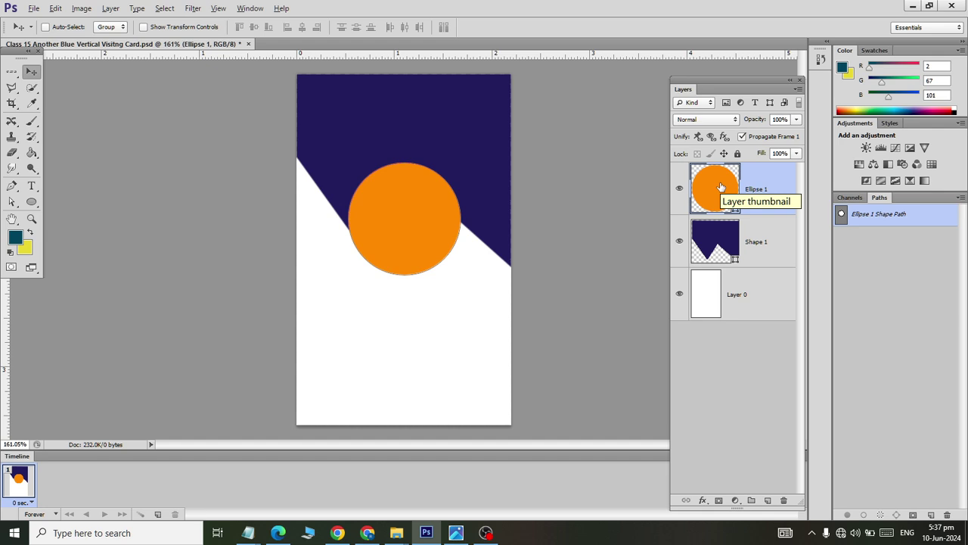
Try deleting the header's dip anchor, undo, and shift it slightly right instead.
{"action": "left_click", "coordinate": [716, 249]}
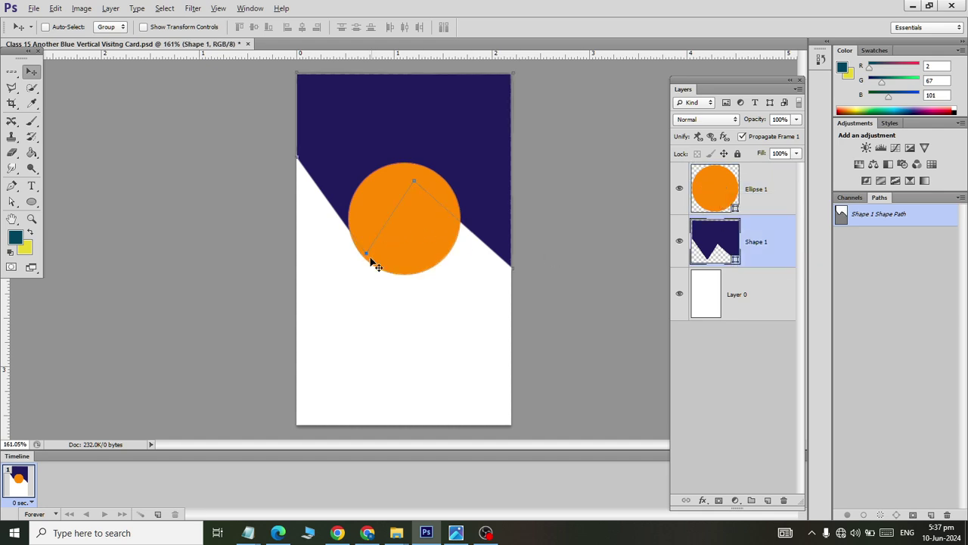
{"action": "left_click", "coordinate": [11, 185]}
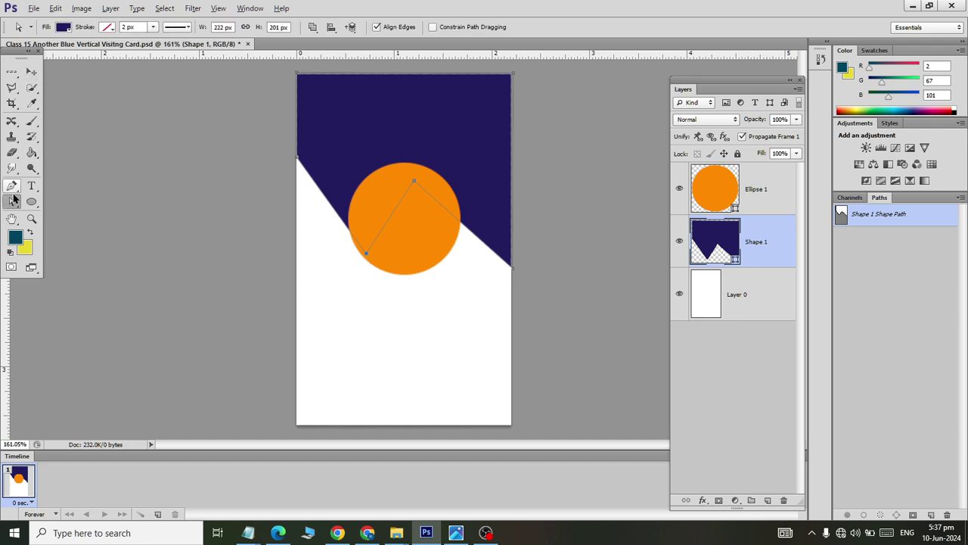
{"action": "left_click", "coordinate": [367, 255]}
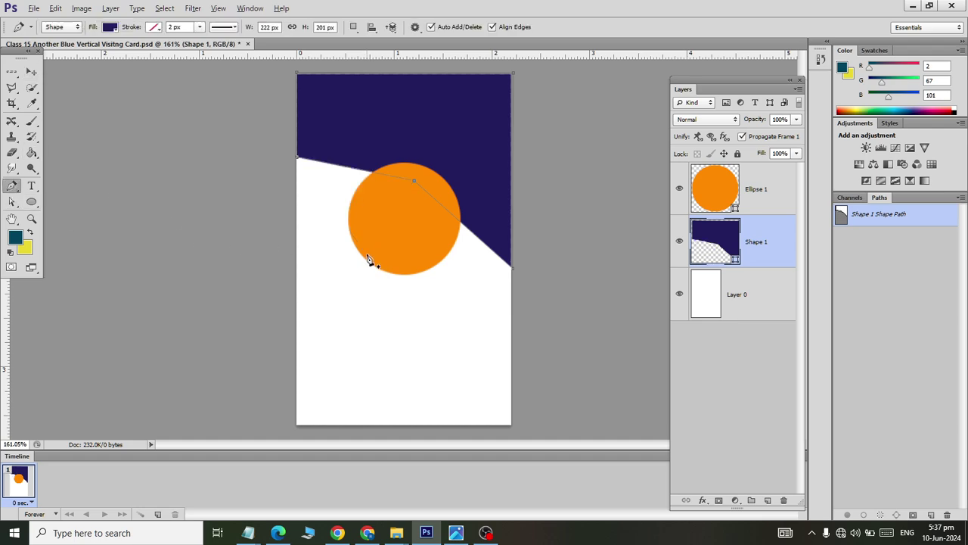
{"action": "key", "text": "ctrl+z"}
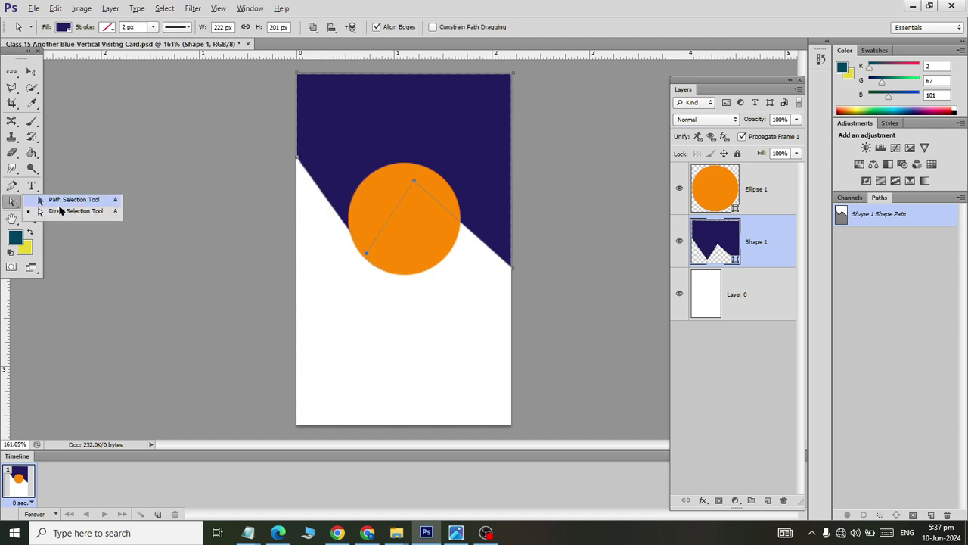
{"action": "left_click_drag", "start_coordinate": [11, 201], "coordinate": [65, 212]}
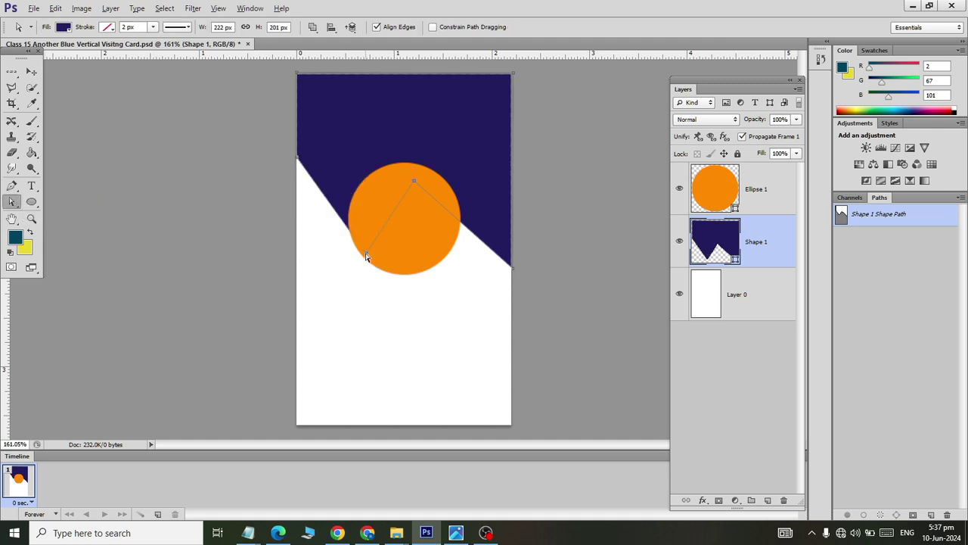
{"action": "left_click_drag", "start_coordinate": [367, 256], "coordinate": [384, 251]}
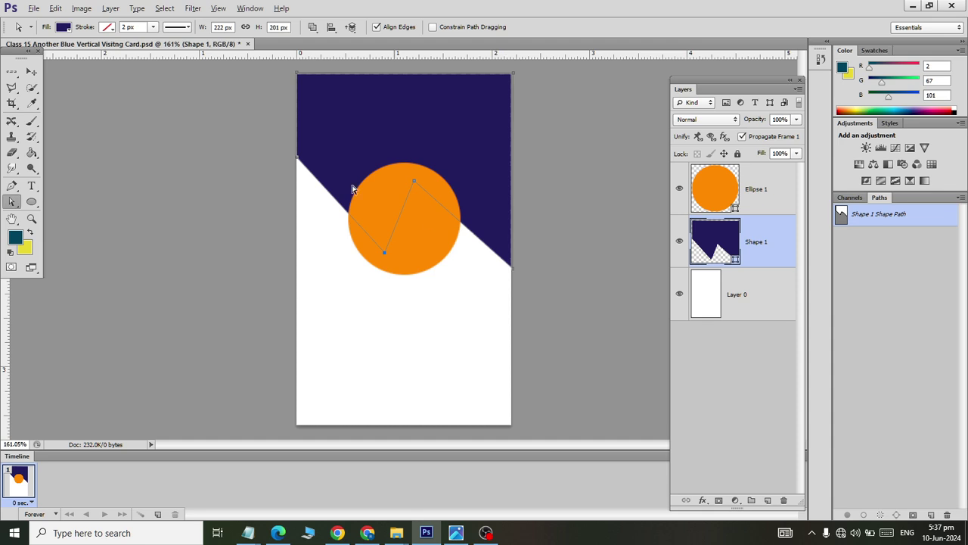
{"action": "left_click", "coordinate": [31, 71]}
Drag the header's dip and peak anchors into a straight diagonal, checking the reference card.
{"action": "left_click", "coordinate": [771, 183]}
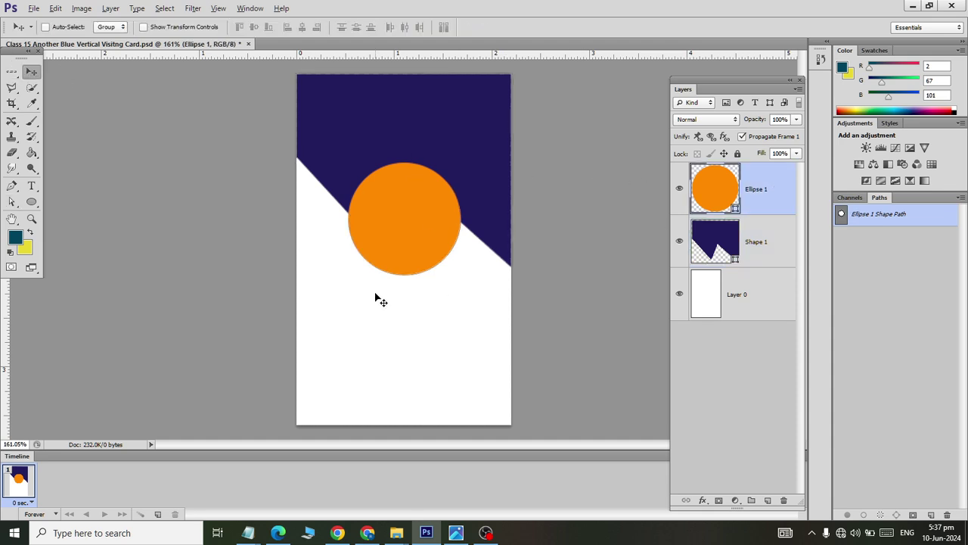
{"action": "key", "text": "alt+Tab"}
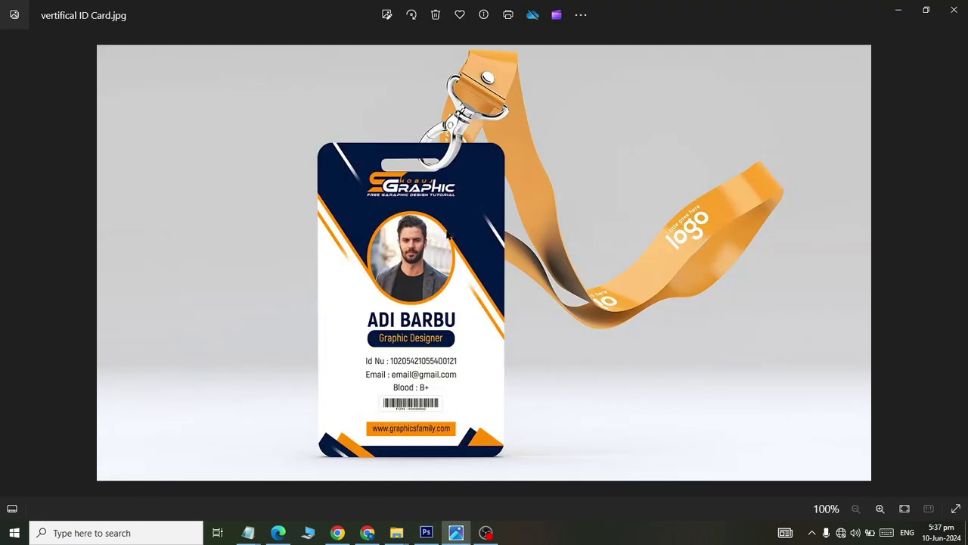
{"action": "key", "text": "alt+Tab"}
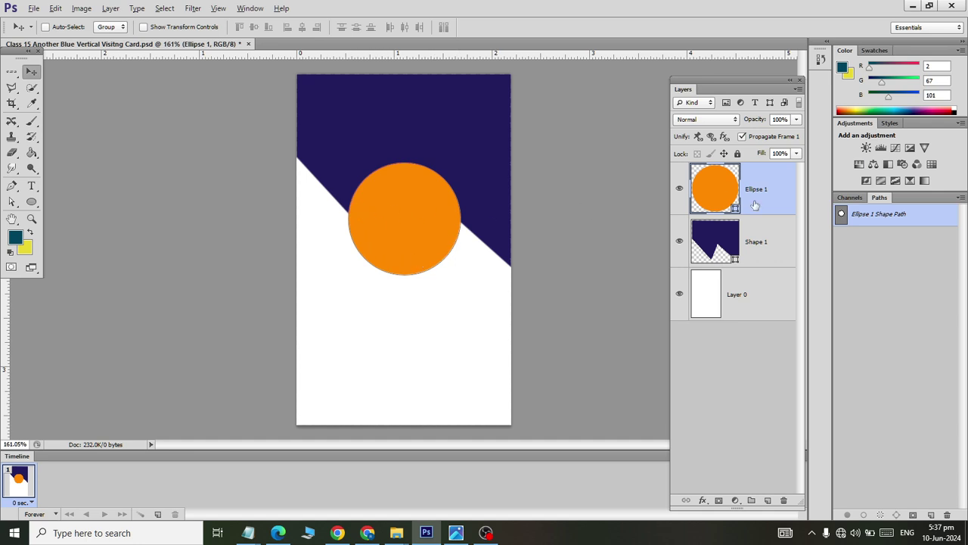
{"action": "left_click", "coordinate": [752, 244]}
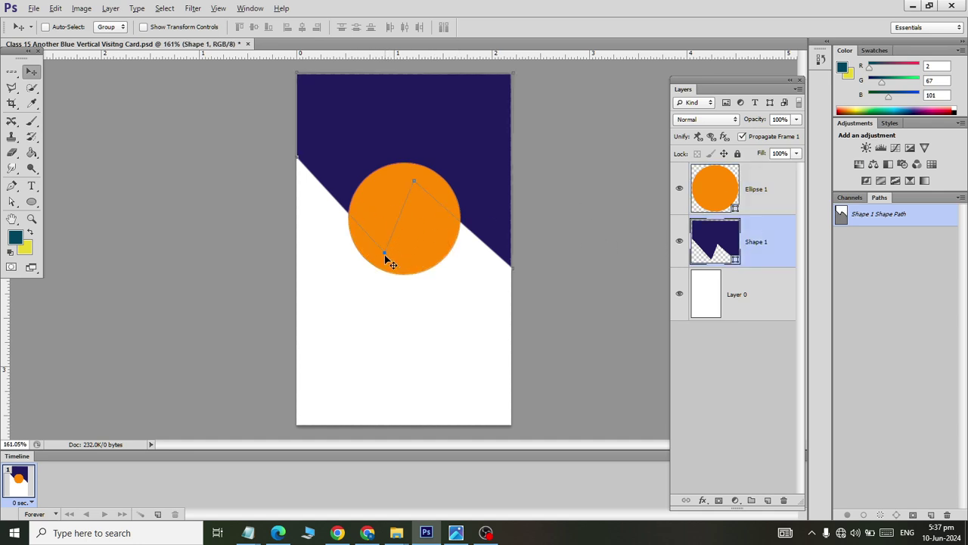
{"action": "left_click", "coordinate": [11, 201]}
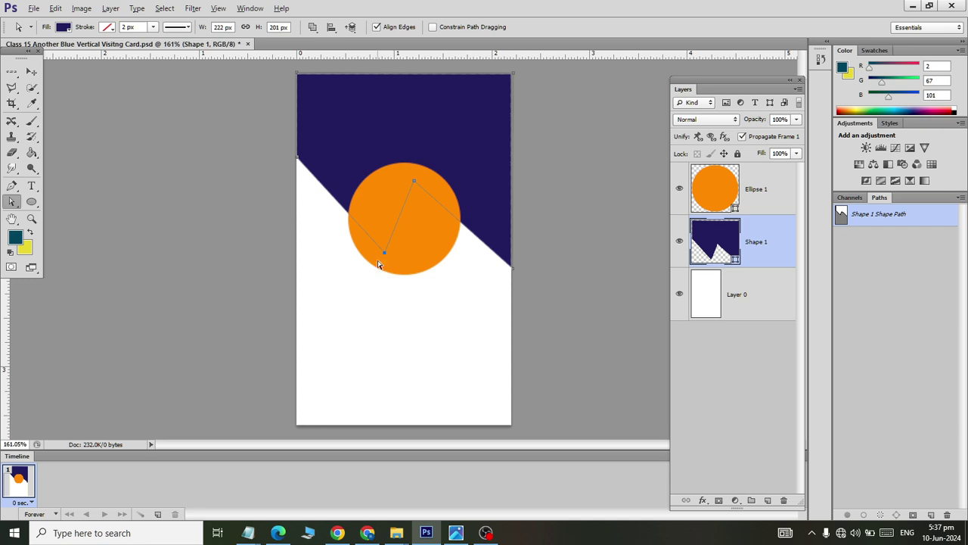
{"action": "left_click_drag", "start_coordinate": [382, 254], "coordinate": [351, 232]}
{"action": "left_click_drag", "start_coordinate": [415, 183], "coordinate": [459, 211]}
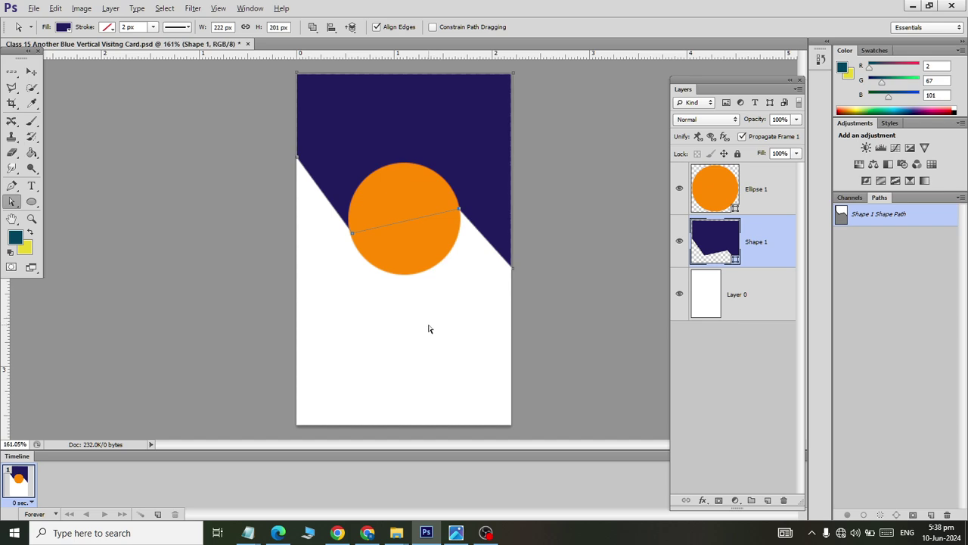
{"action": "left_click", "coordinate": [693, 197]}
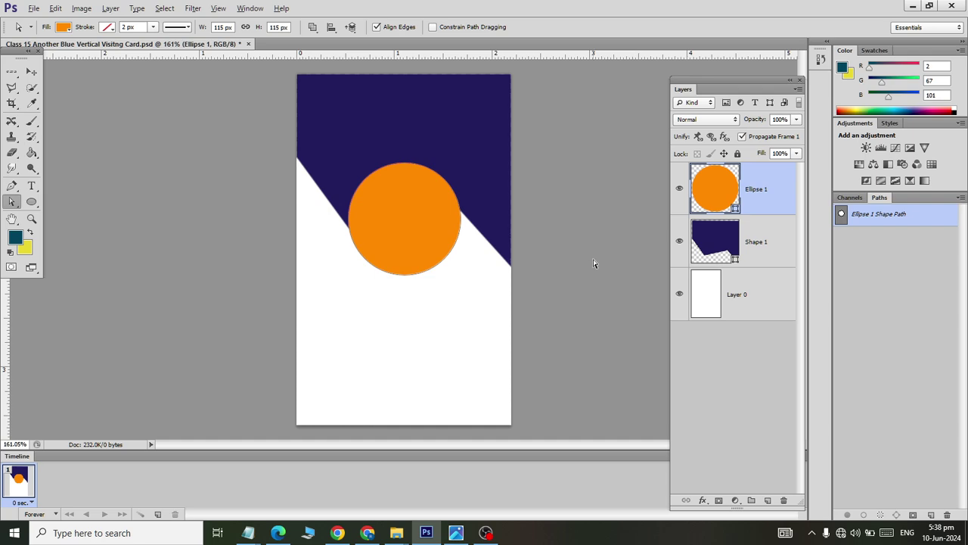
{"action": "key", "text": "alt+Tab"}
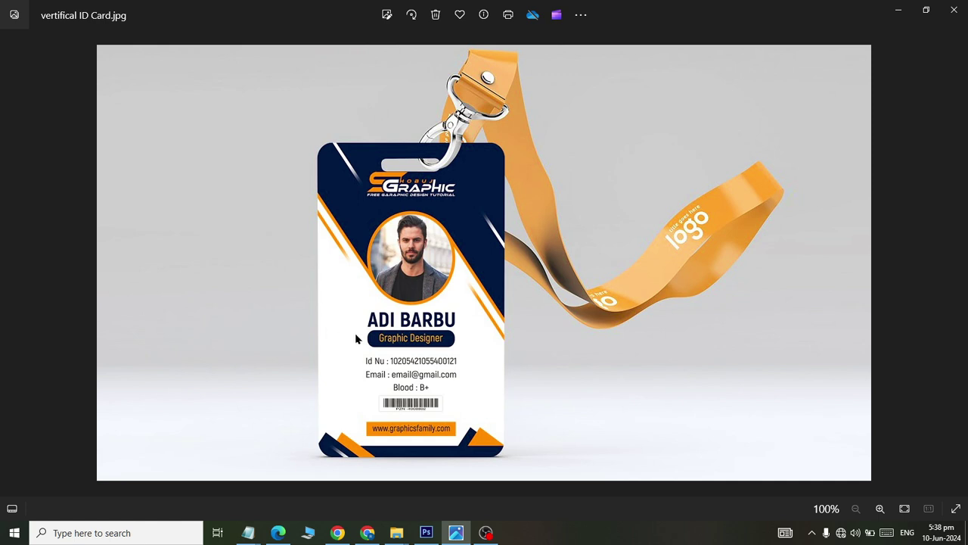
{"action": "key", "text": "alt+Tab"}
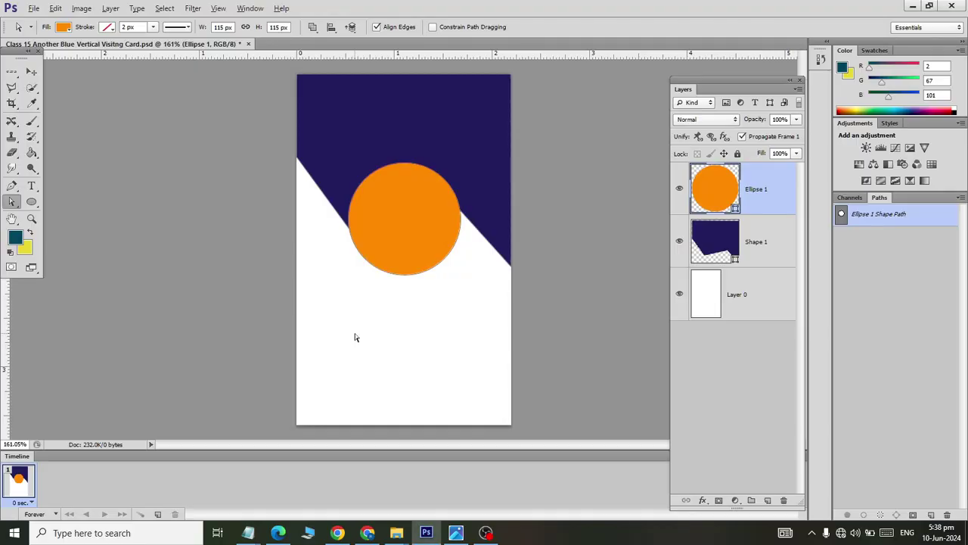
{"action": "left_click", "coordinate": [724, 242]}
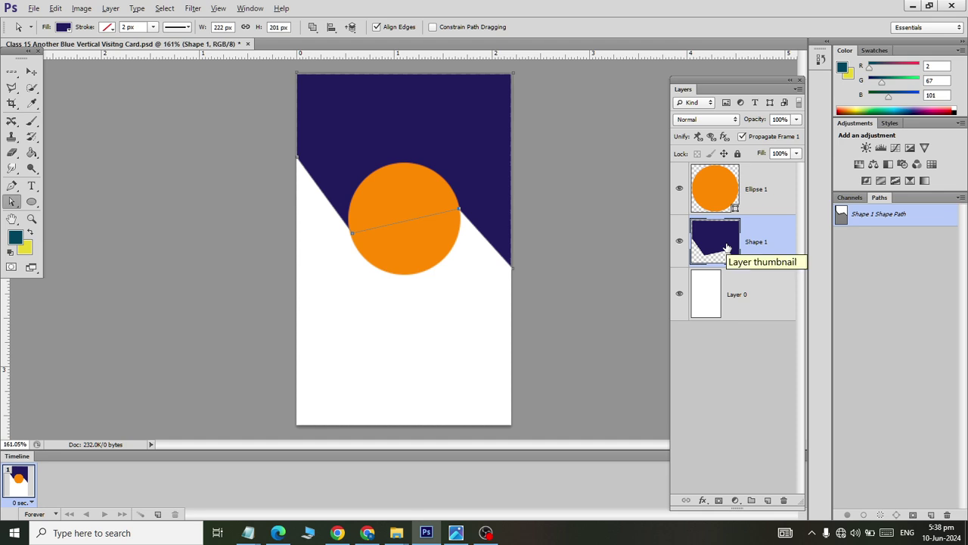
{"action": "double_click", "coordinate": [726, 247]}
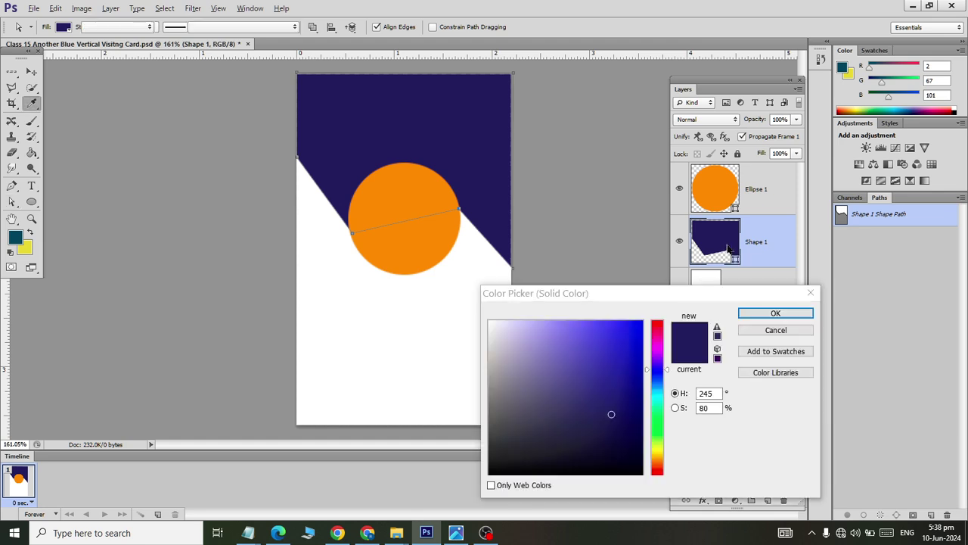
{"action": "left_click", "coordinate": [763, 331]}
{"action": "key", "text": "a"}
{"action": "key", "text": "ctrl+j"}
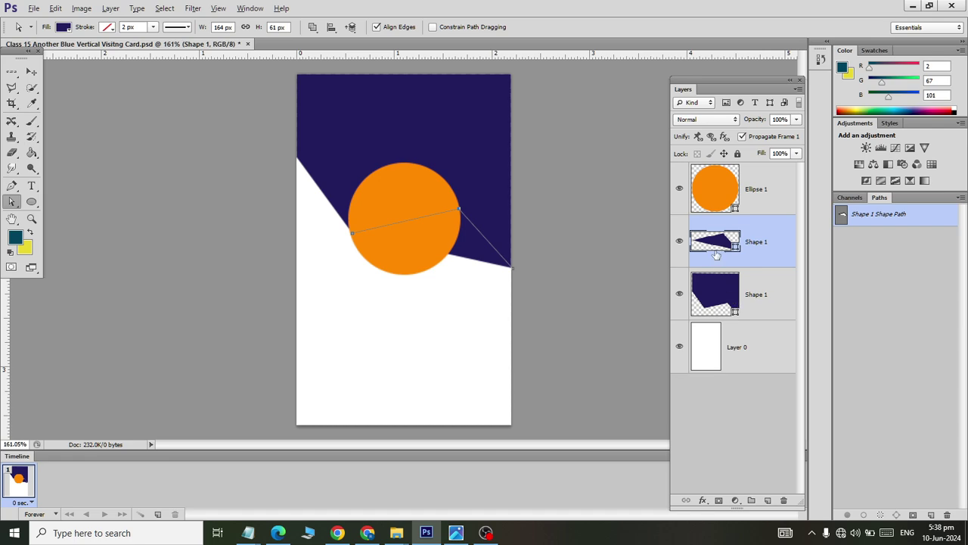
{"action": "left_click", "coordinate": [682, 302]}
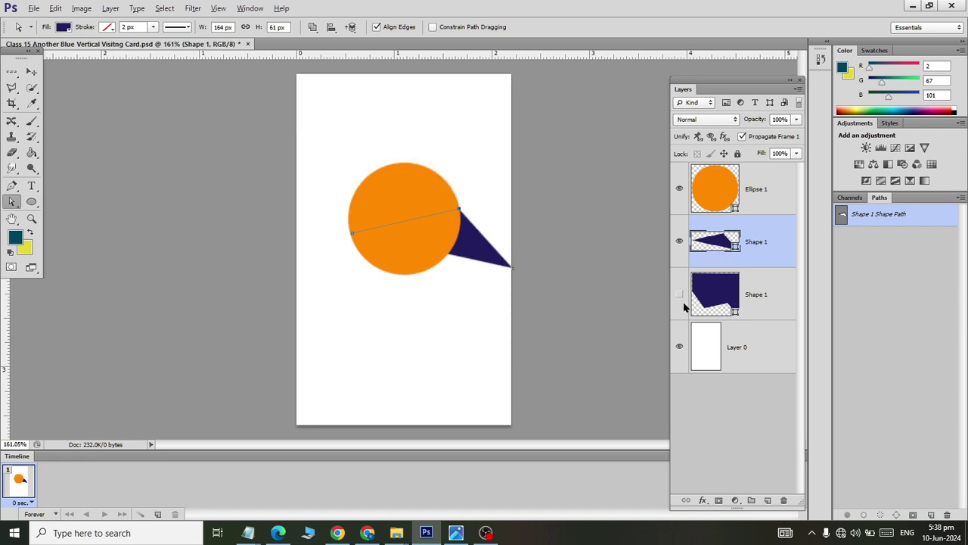
{"action": "key", "text": "Delete"}
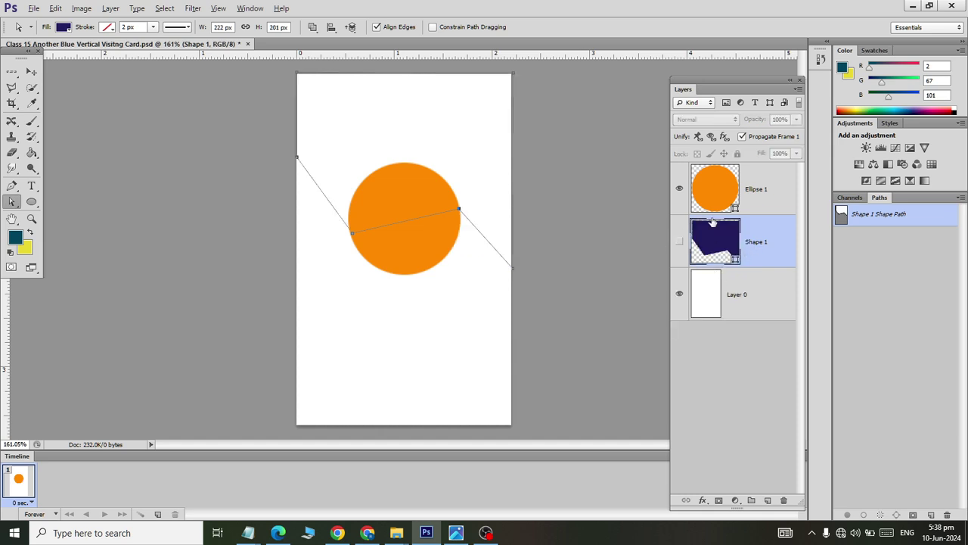
{"action": "left_click", "coordinate": [679, 241]}
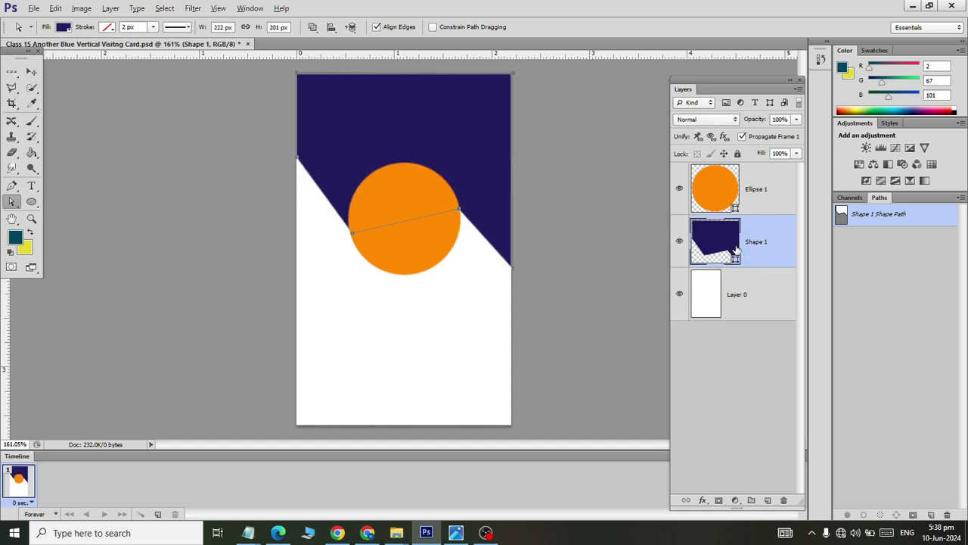
{"action": "left_click", "coordinate": [32, 70]}
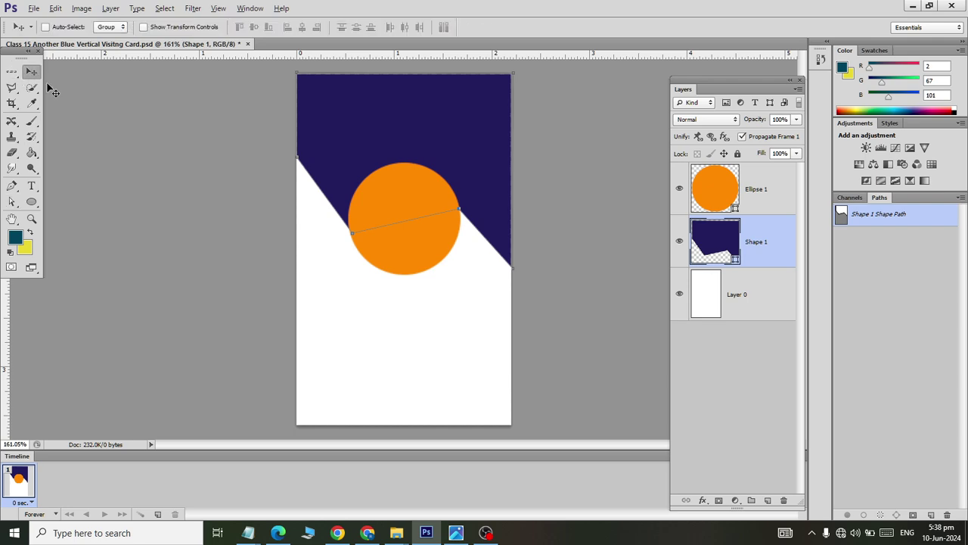
{"action": "left_click", "coordinate": [763, 295]}
{"action": "left_click", "coordinate": [764, 242]}
{"action": "key", "text": "ctrl+j"}
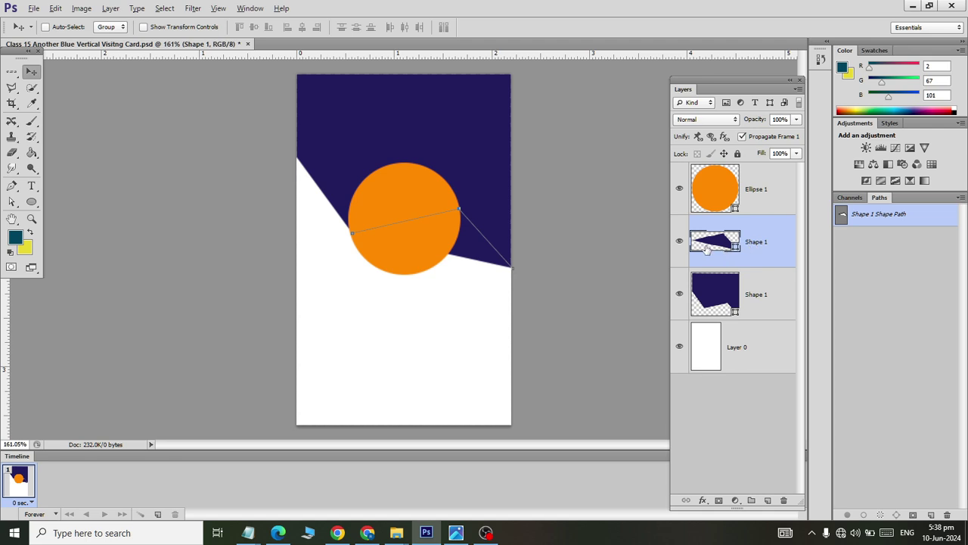
{"action": "key", "text": "ctrl+e"}
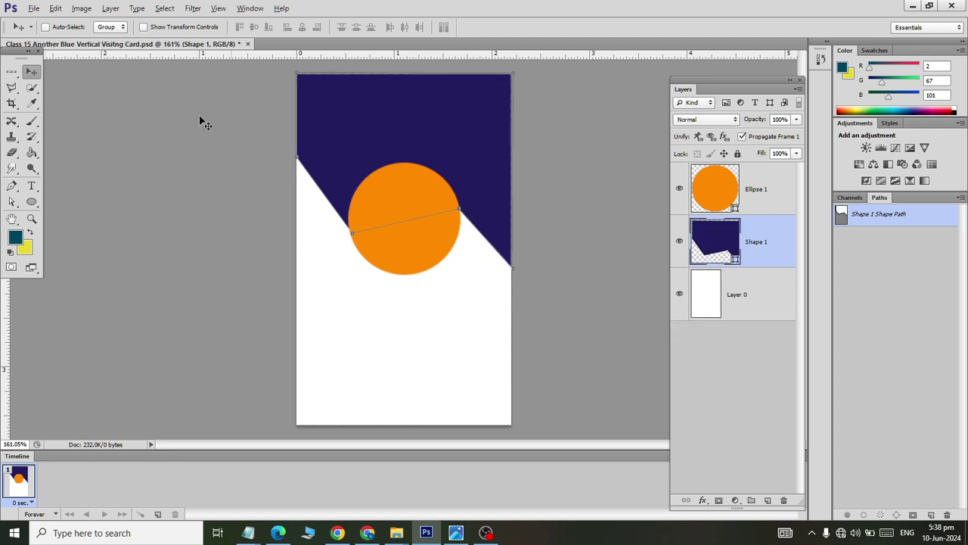
Duplicate the navy header and fill the copy with orange sampled from the circle.
{"action": "right_click", "coordinate": [756, 243]}
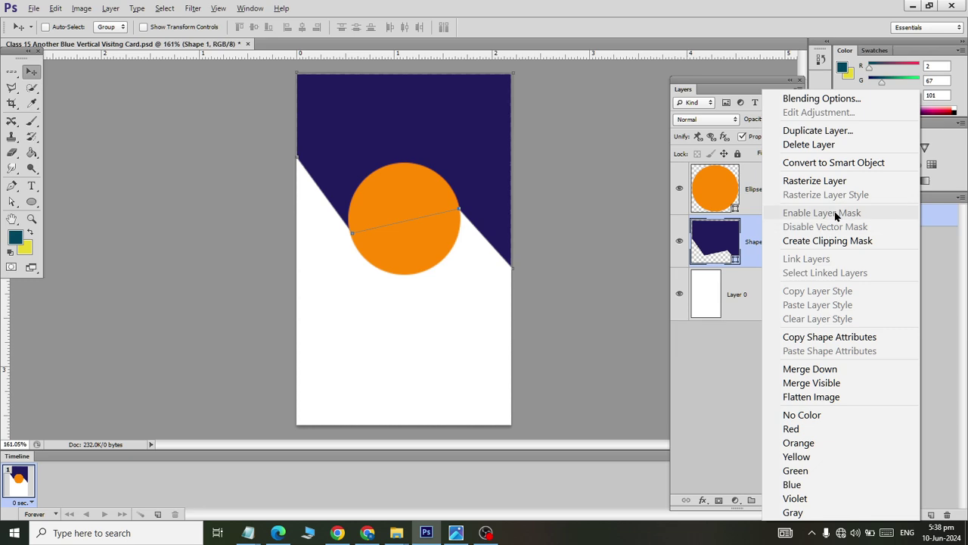
{"action": "left_click", "coordinate": [843, 181]}
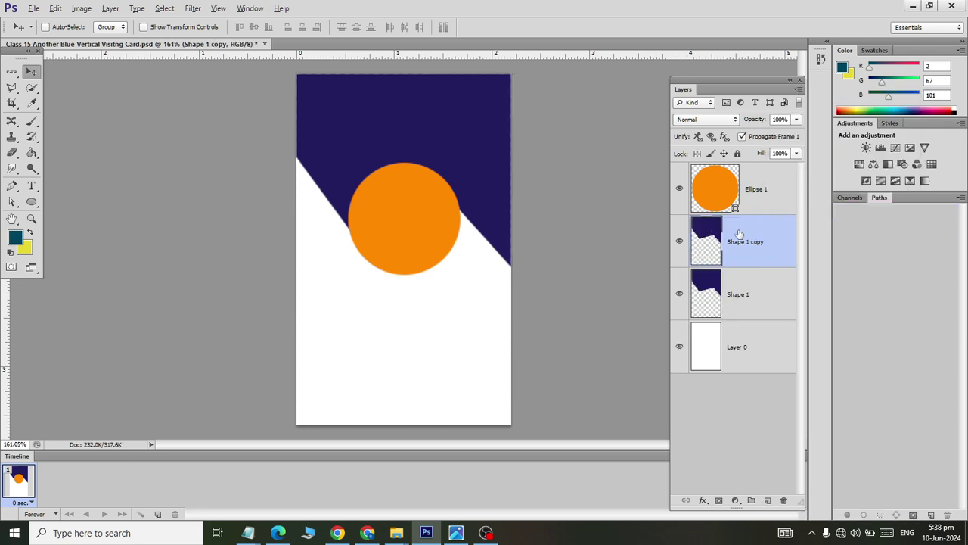
{"action": "key", "text": "ctrl+j"}
{"action": "left_click", "coordinate": [31, 152]}
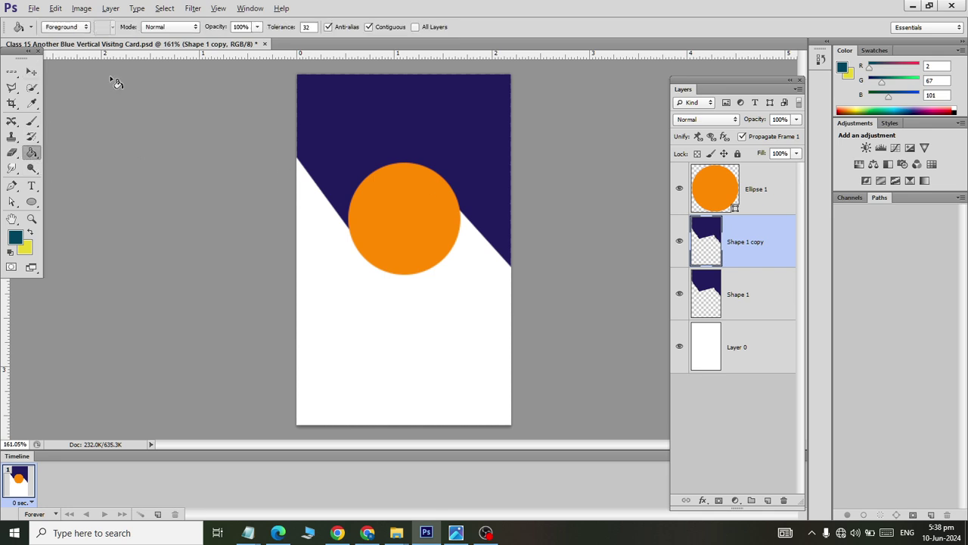
{"action": "left_click", "coordinate": [14, 237]}
{"action": "left_click", "coordinate": [457, 219]}
{"action": "left_click", "coordinate": [773, 313]}
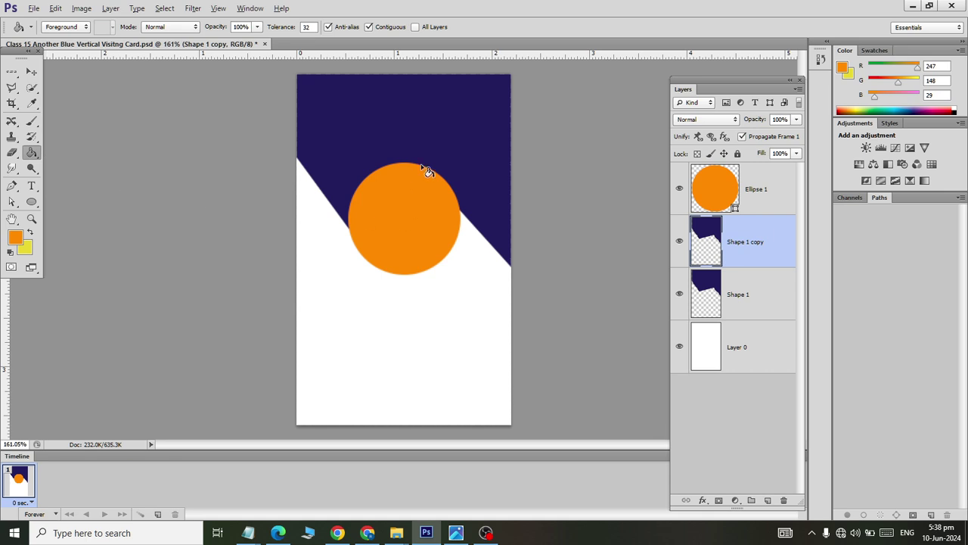
{"action": "left_click", "coordinate": [449, 135]}
Place the orange copy under the navy header and nudge it to form a thin stripe.
{"action": "key", "text": "v"}
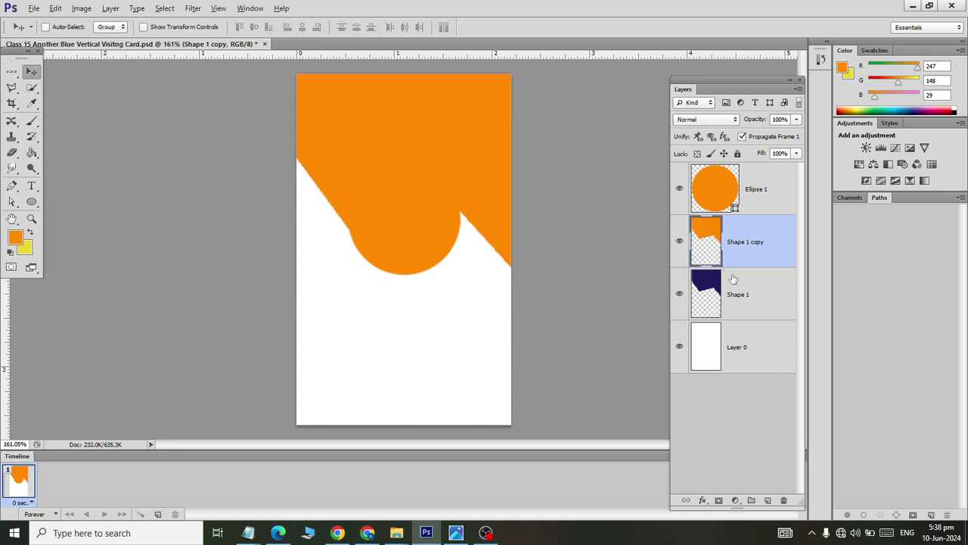
{"action": "left_click_drag", "start_coordinate": [730, 278], "coordinate": [738, 255]}
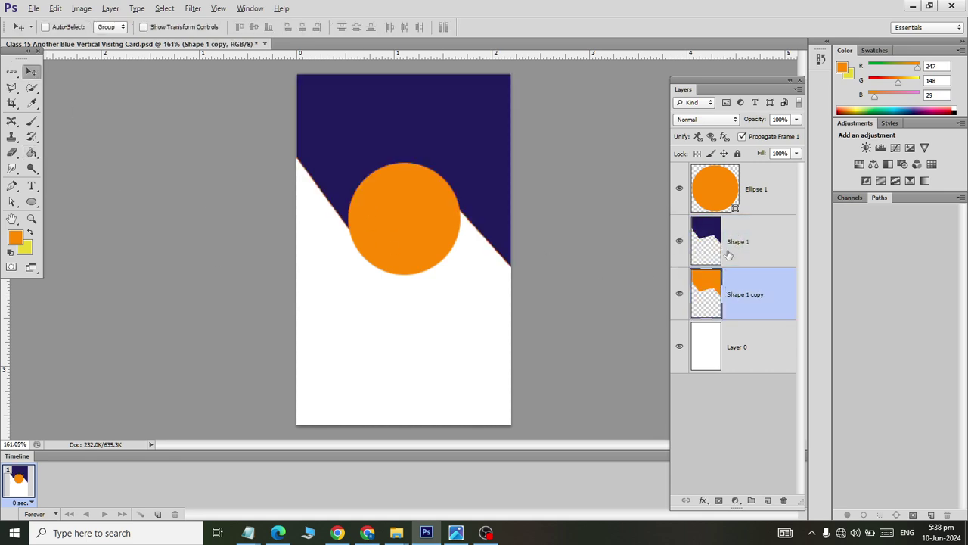
{"action": "left_click", "coordinate": [732, 297]}
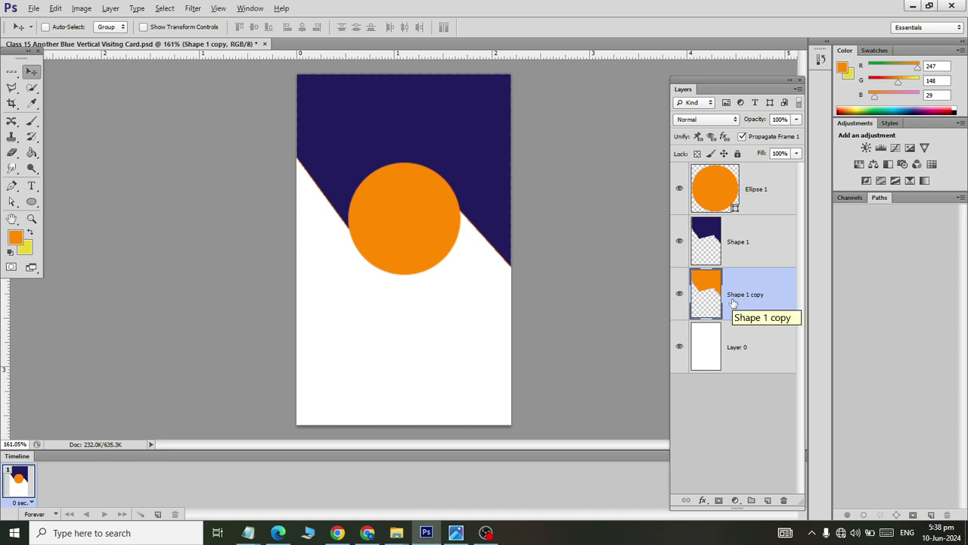
{"action": "key", "text": "Down"}
{"action": "key", "text": "Down"}
{"action": "key", "text": "Down"}
{"action": "key", "text": "Down"}
{"action": "key", "text": "Down"}
{"action": "key", "text": "Down"}
{"action": "key", "text": "Down"}
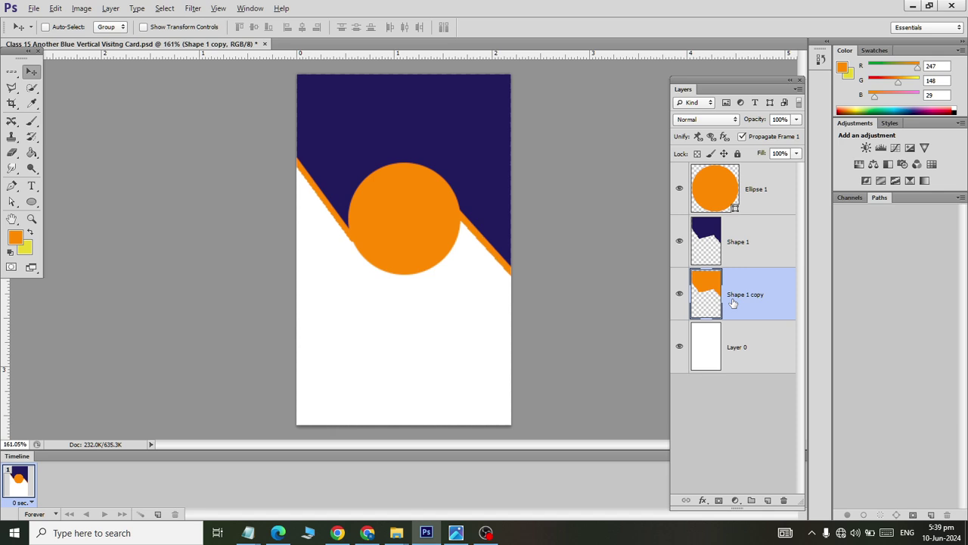
{"action": "key", "text": "Up"}
{"action": "key", "text": "Up"}
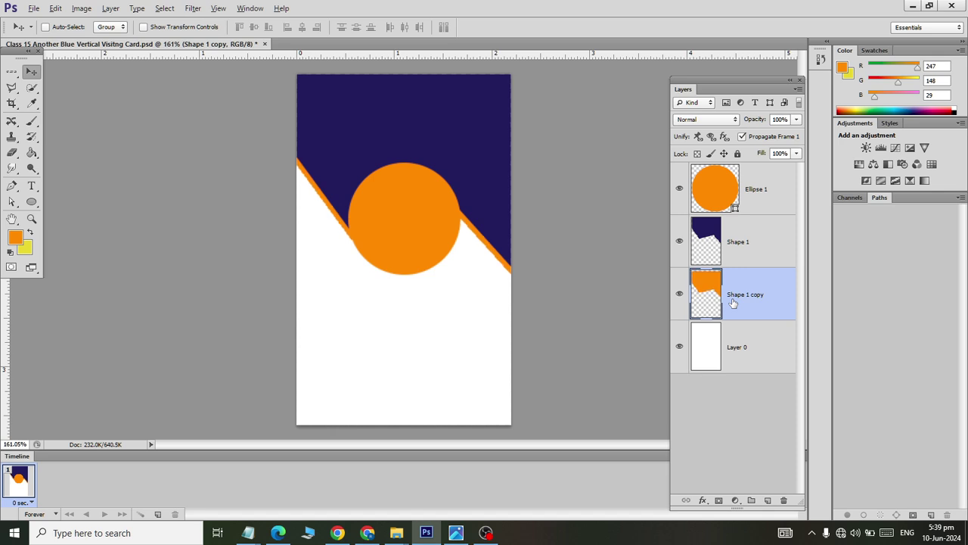
{"action": "left_click", "coordinate": [732, 206]}
Save the card, then duplicate Ellipse 1 and scale the copy to 92.17% over the original.
{"action": "left_click", "coordinate": [736, 243]}
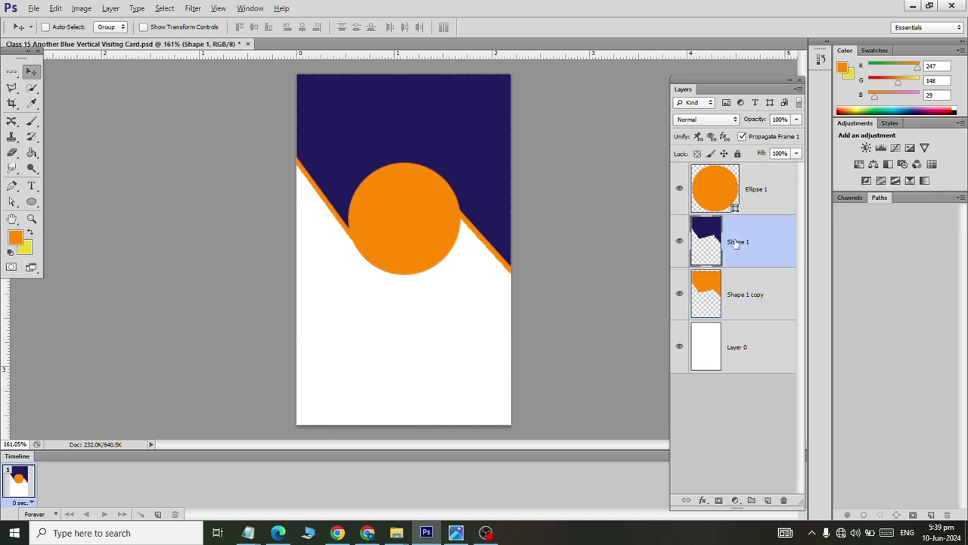
{"action": "key", "text": "ctrl+s"}
{"action": "left_click", "coordinate": [740, 187]}
{"action": "key", "text": "ctrl+j"}
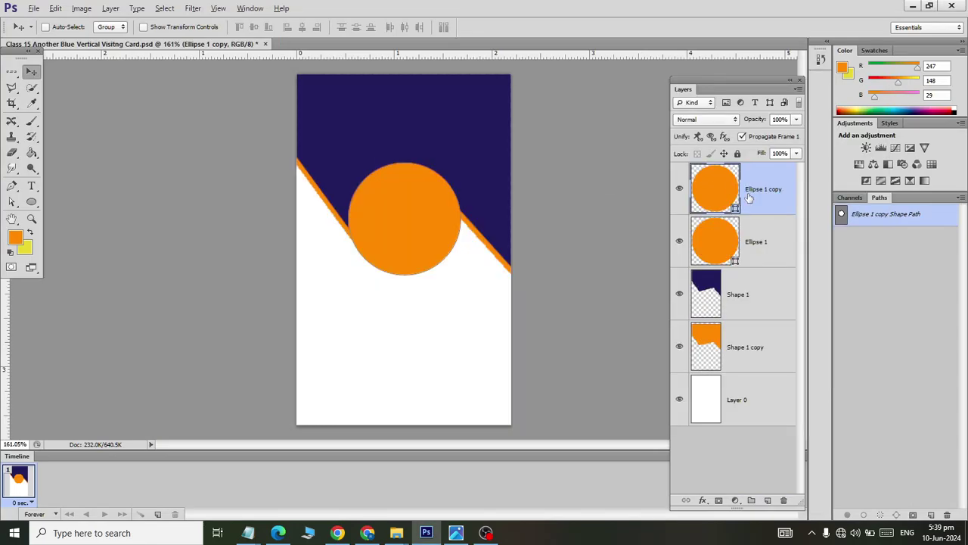
{"action": "key", "text": "ctrl+t"}
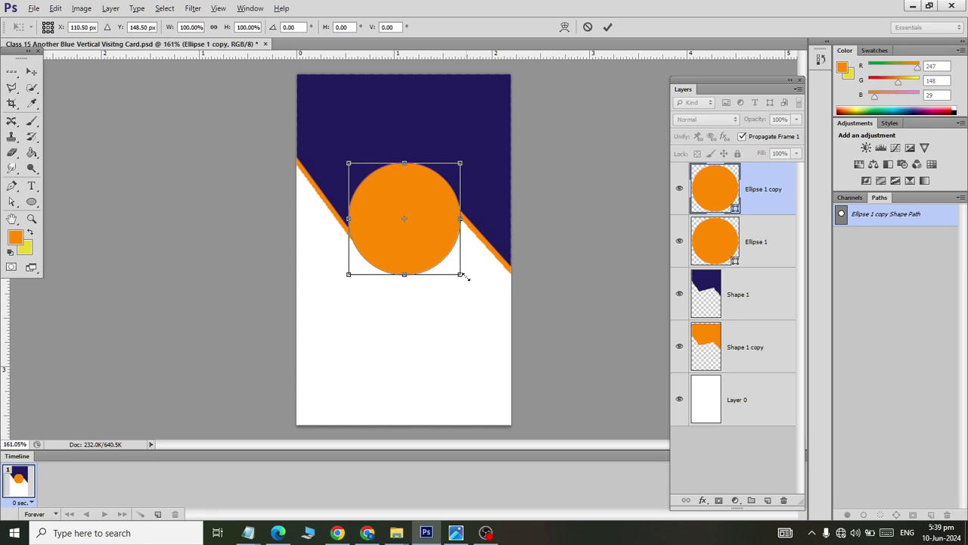
{"action": "left_click_drag", "start_coordinate": [463, 276], "coordinate": [456, 270]}
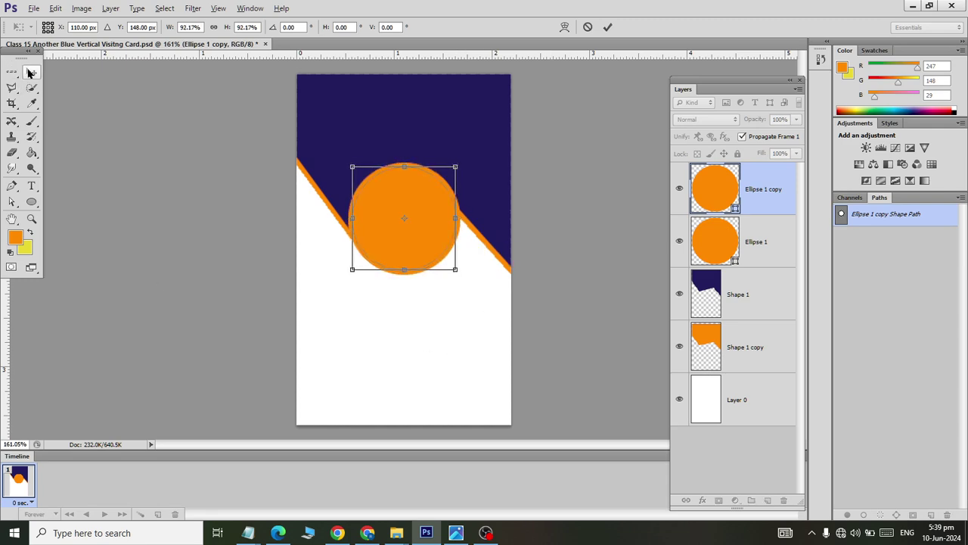
{"action": "left_click", "coordinate": [30, 72]}
{"action": "left_click", "coordinate": [412, 205]}
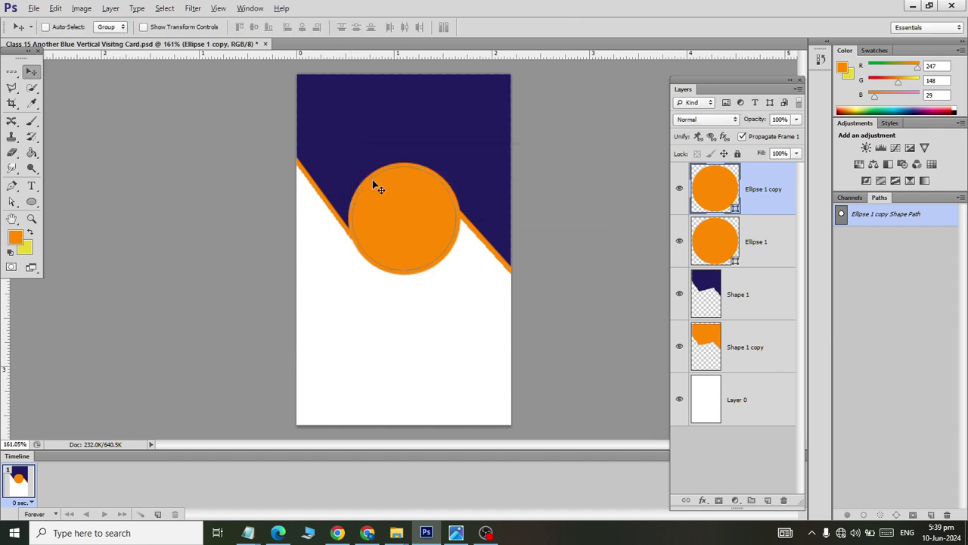
{"action": "key", "text": "alt+Tab"}
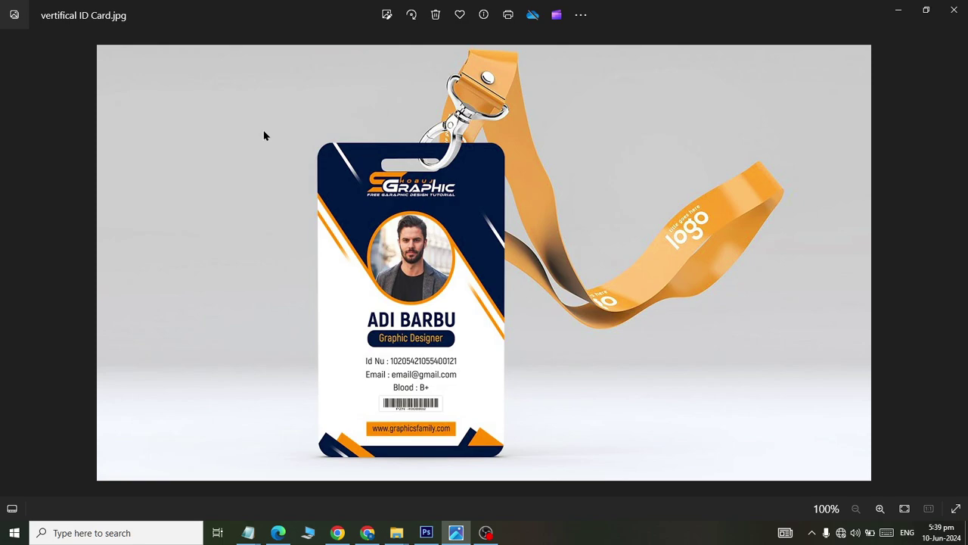
Check the vertical ID card reference in Photos, then return to the Photoshop card.
{"action": "key", "text": "alt+Tab"}
{"action": "key", "text": "alt+Tab"}
{"action": "key", "text": "alt+Tab"}
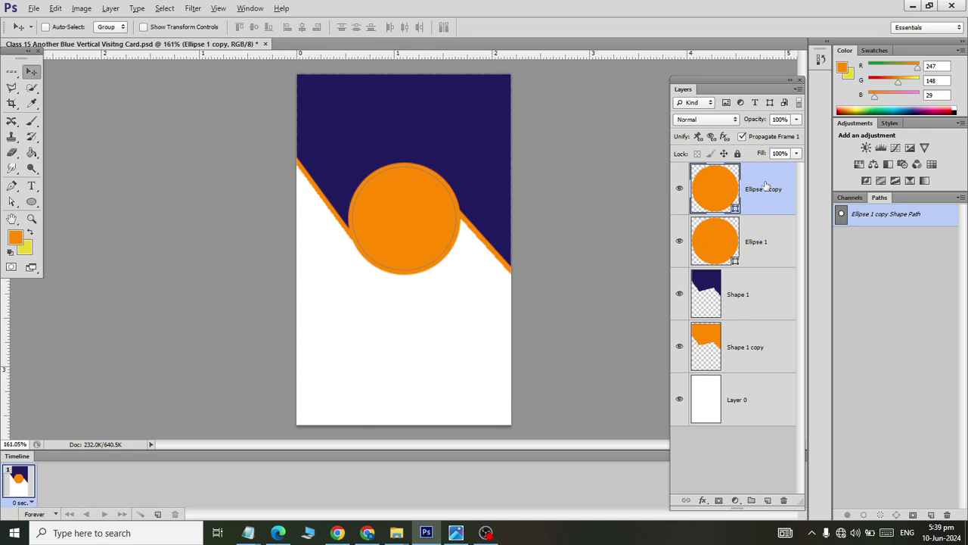
Add a new layer and draw a wide rounded rectangle bar in the lower card.
{"action": "left_click", "coordinate": [742, 390]}
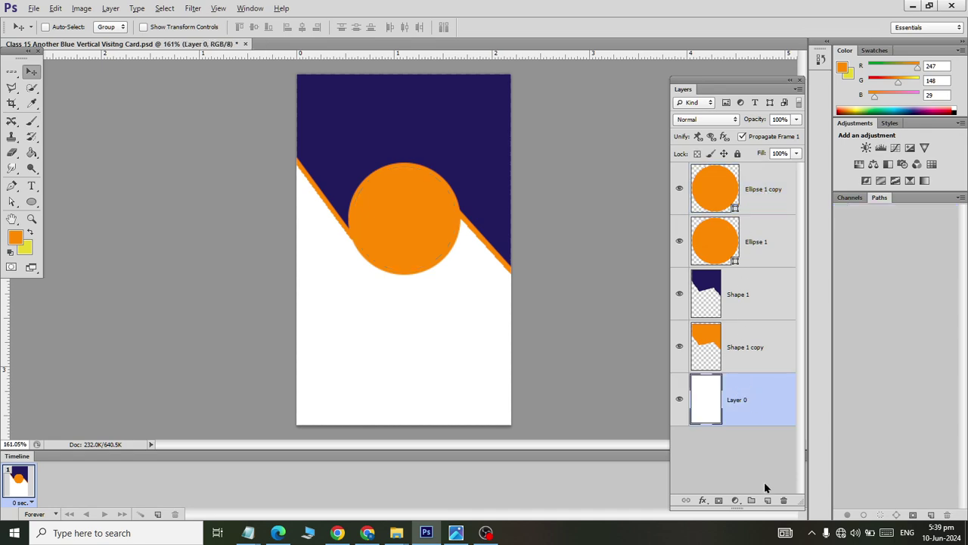
{"action": "left_click", "coordinate": [768, 499]}
{"action": "left_click", "coordinate": [31, 202]}
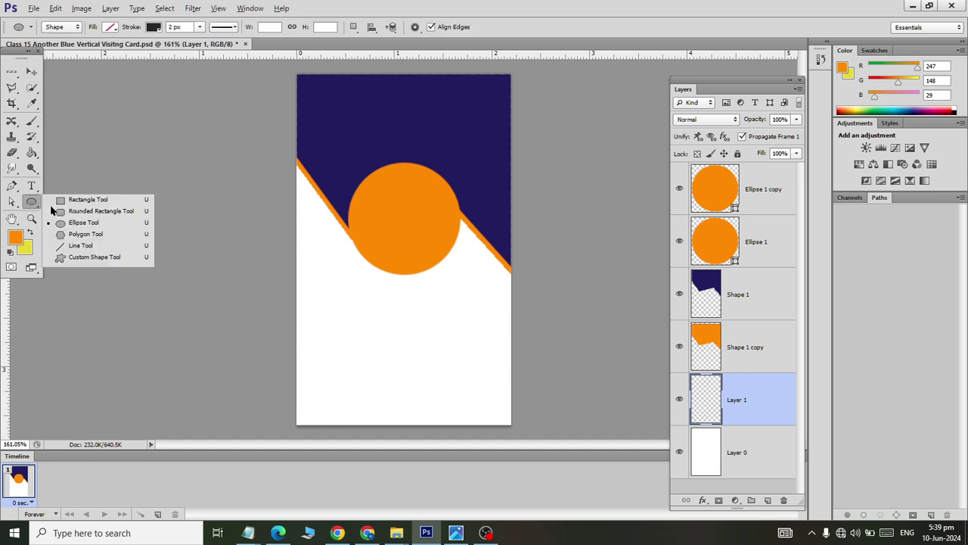
{"action": "left_click_drag", "start_coordinate": [31, 206], "coordinate": [84, 207]}
{"action": "left_click_drag", "start_coordinate": [301, 337], "coordinate": [517, 367]}
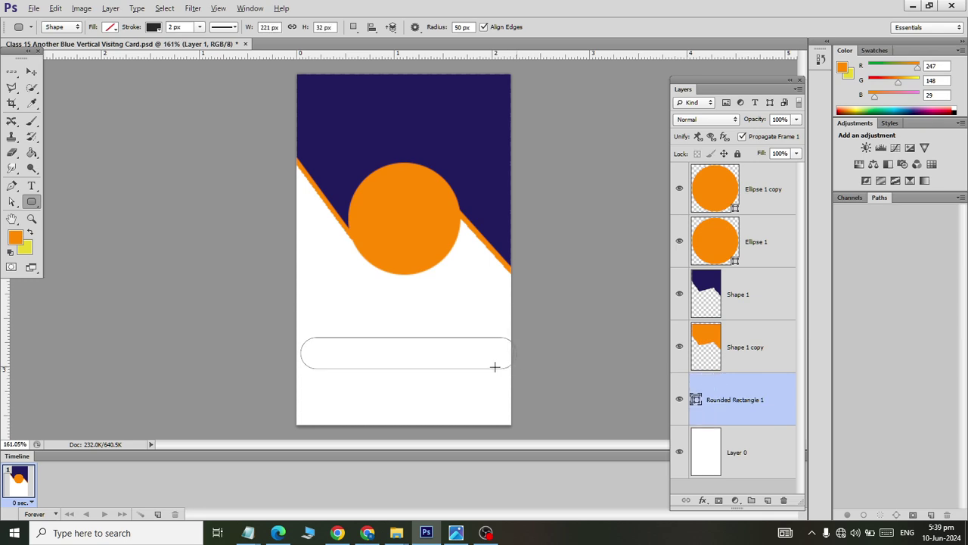
Fill the rounded bar with navy and shift it slightly left into place.
{"action": "left_click", "coordinate": [112, 27]}
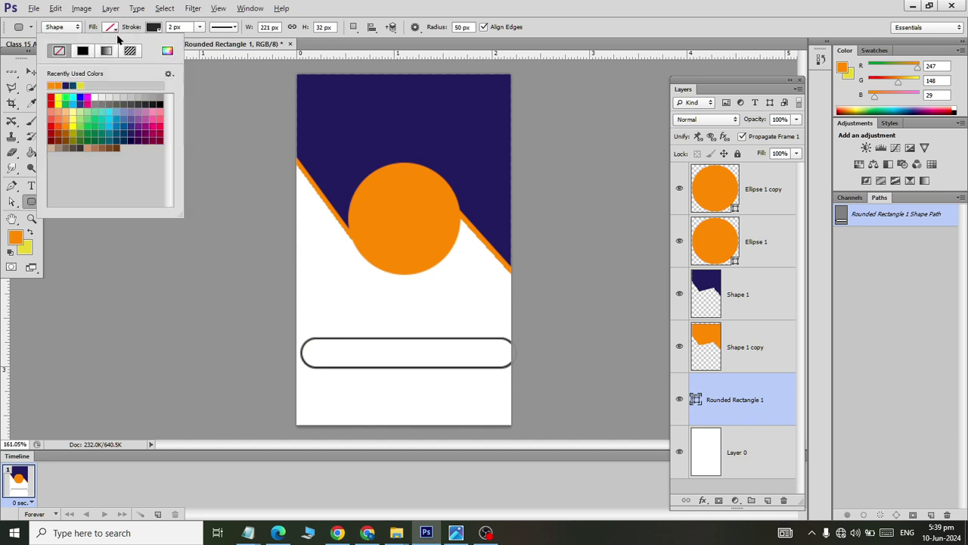
{"action": "left_click", "coordinate": [70, 85]}
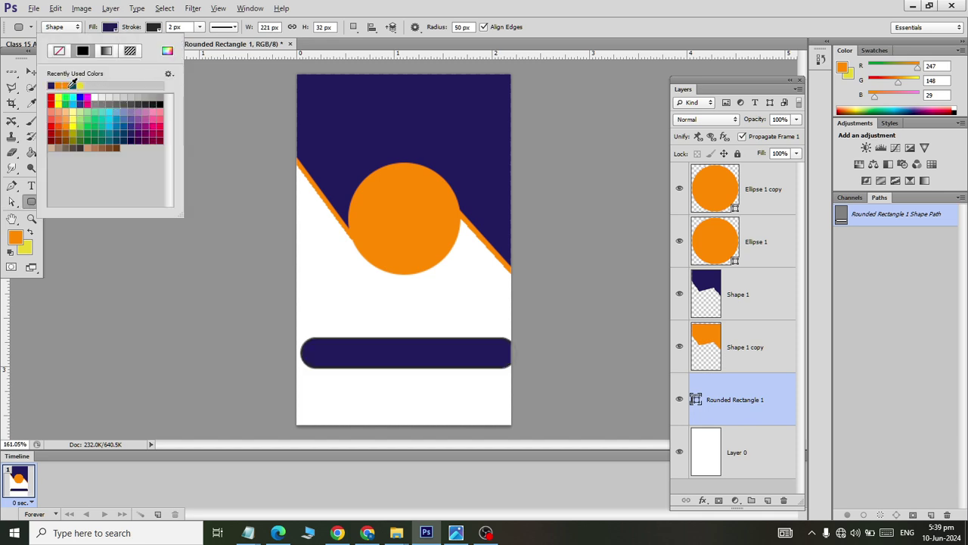
{"action": "left_click", "coordinate": [31, 71]}
{"action": "left_click_drag", "start_coordinate": [403, 352], "coordinate": [397, 353]}
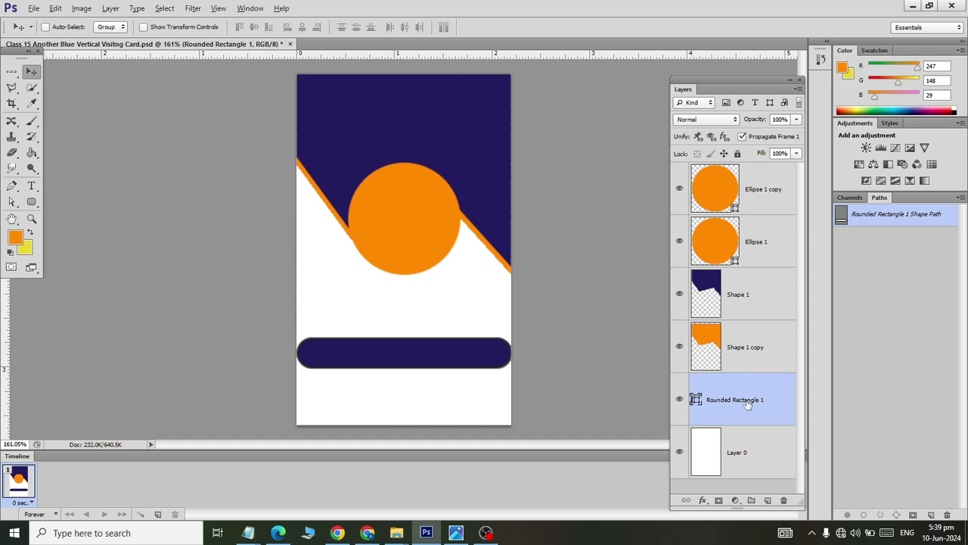
{"action": "left_click", "coordinate": [31, 201]}
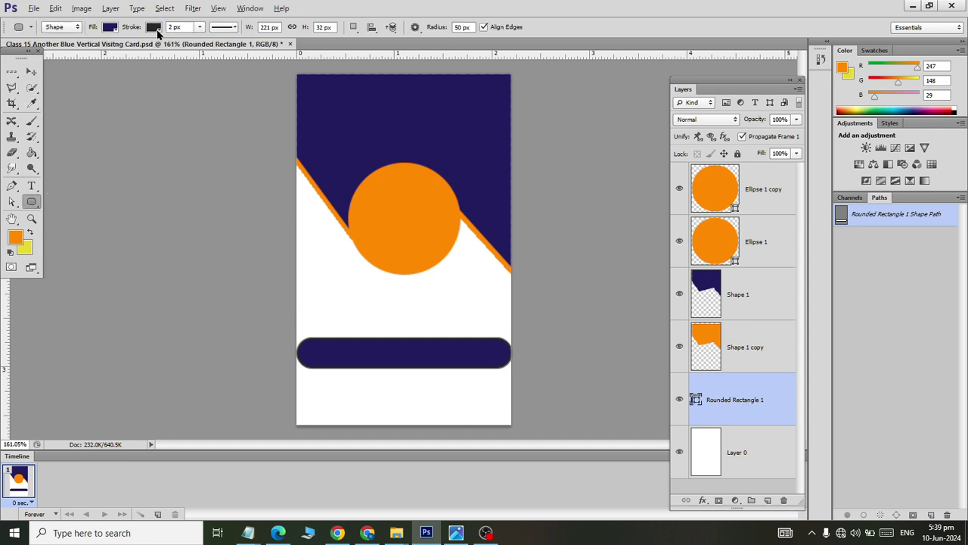
{"action": "left_click", "coordinate": [110, 26]}
{"action": "left_click", "coordinate": [31, 70]}
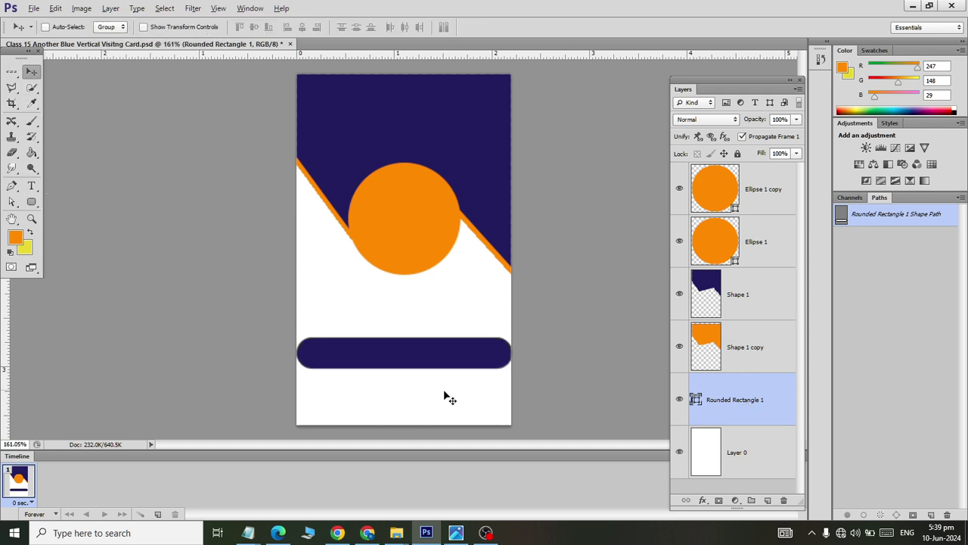
Rasterize Rounded Rectangle 1 and delete its upper half, leaving a flat-topped strip.
{"action": "right_click", "coordinate": [765, 398]}
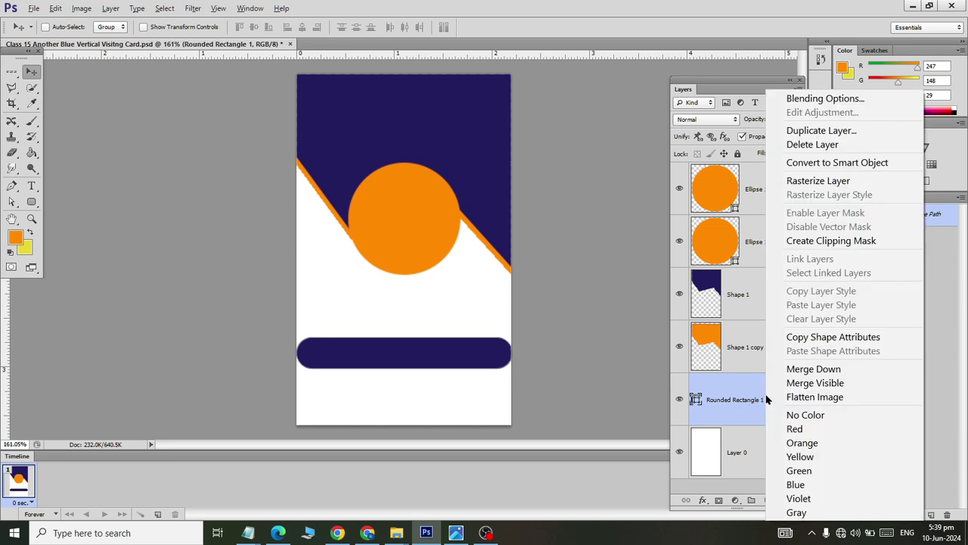
{"action": "left_click", "coordinate": [818, 181]}
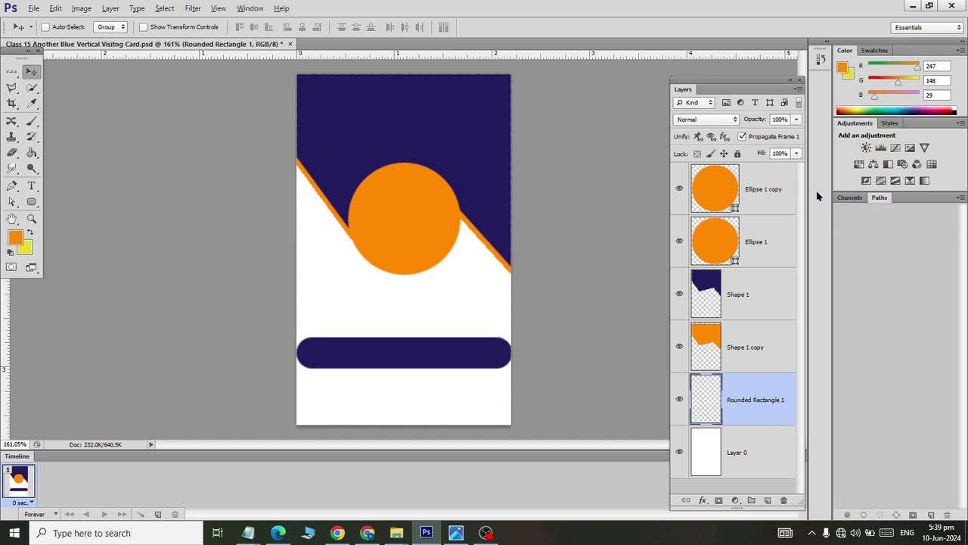
{"action": "left_click", "coordinate": [11, 71]}
{"action": "right_click", "coordinate": [12, 71]}
{"action": "left_click", "coordinate": [68, 70]}
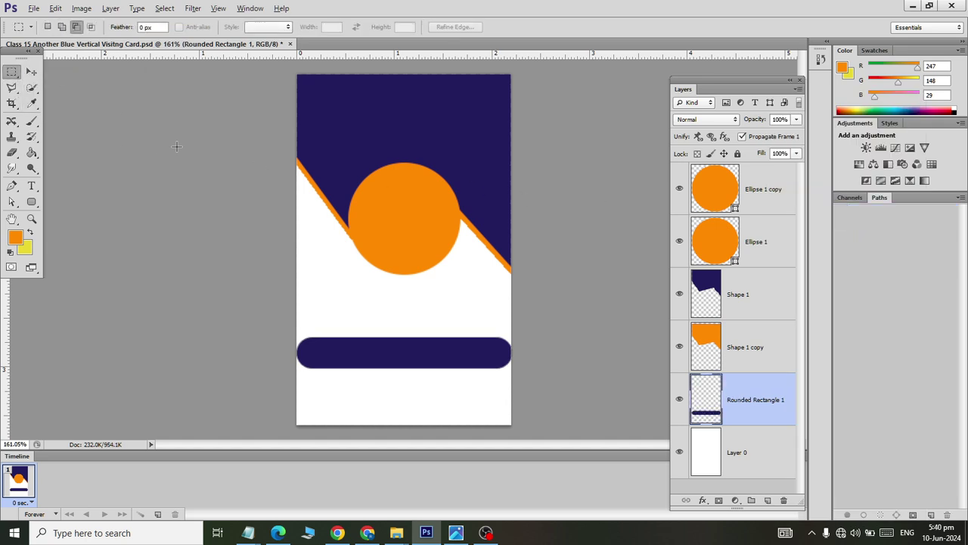
{"action": "left_click_drag", "start_coordinate": [295, 312], "coordinate": [542, 359]}
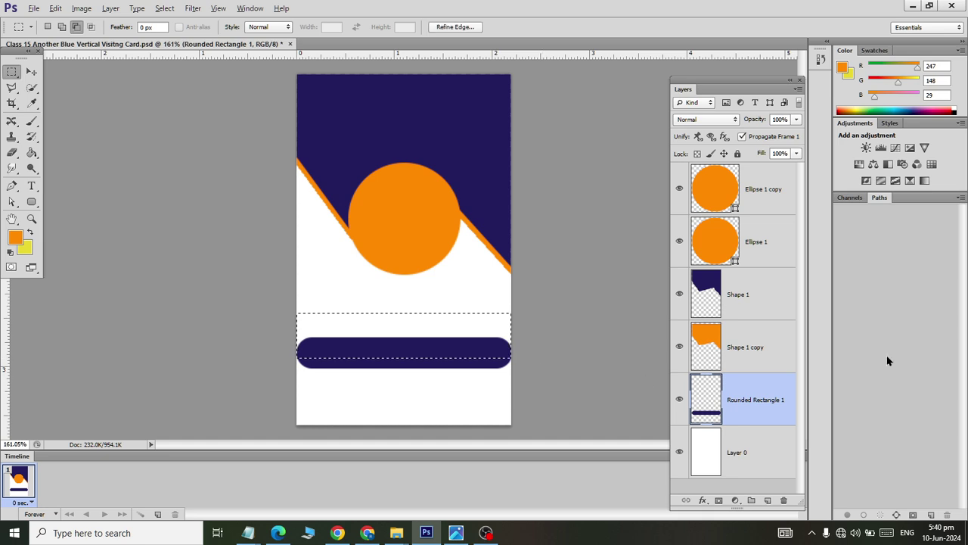
{"action": "key", "text": "Delete"}
{"action": "key", "text": "ctrl+d"}
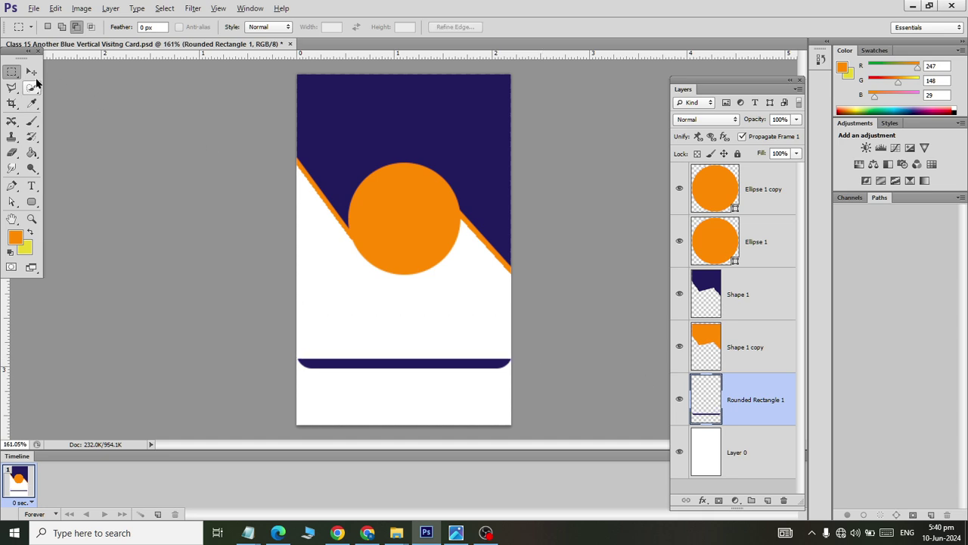
Nudge the navy strip down to the card's bottom edge, checking against the reference.
{"action": "key", "text": "v"}
{"action": "key", "text": "Down"}
{"action": "key", "text": "Down"}
{"action": "key", "text": "Down"}
{"action": "key", "text": "Down"}
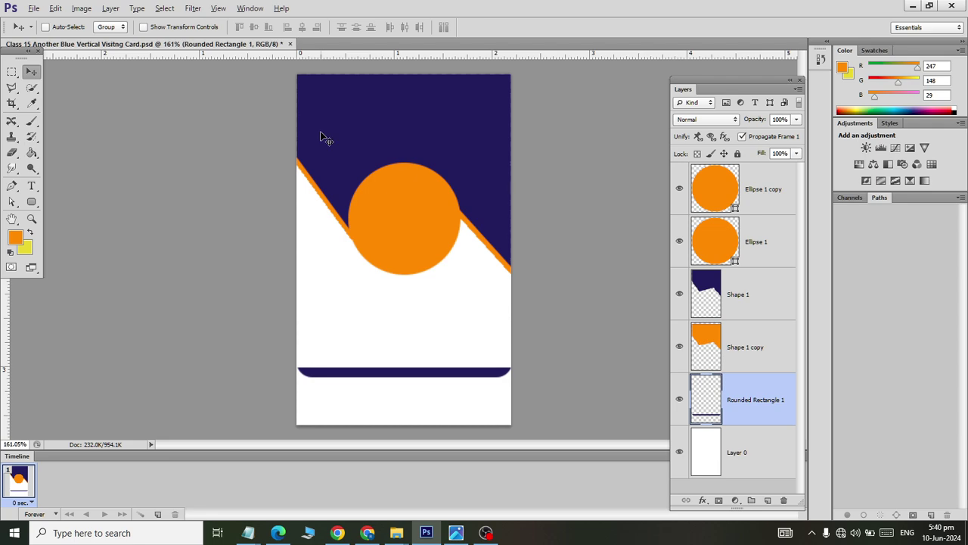
{"action": "key", "text": "Down"}
{"action": "key", "text": "Down"}
{"action": "key", "text": "Down"}
{"action": "key", "text": "Down"}
{"action": "key", "text": "Down"}
{"action": "key", "text": "Down"}
{"action": "key", "text": "Down"}
{"action": "key", "text": "Down"}
{"action": "key", "text": "Down"}
{"action": "key", "text": "Down"}
{"action": "key", "text": "Down"}
{"action": "key", "text": "Down"}
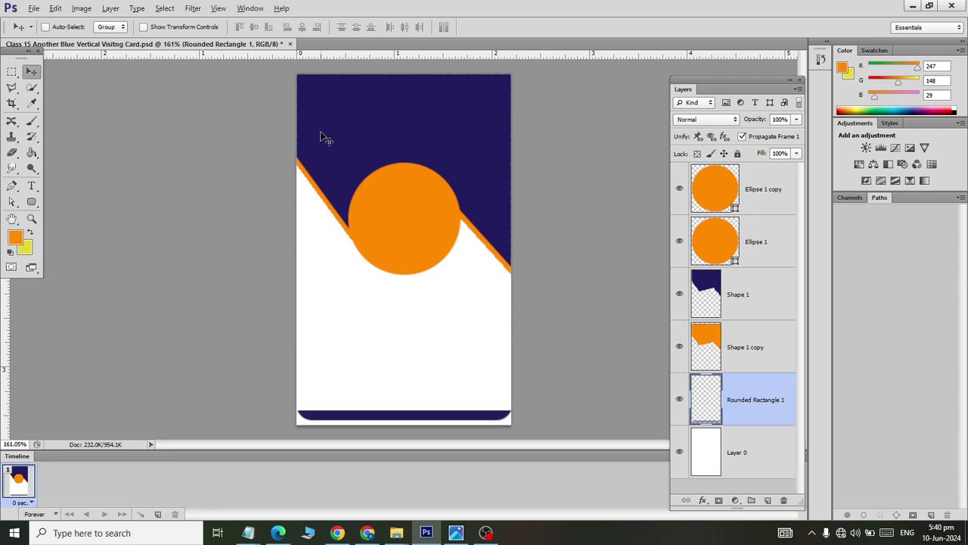
{"action": "key", "text": "Down"}
{"action": "key", "text": "Down"}
{"action": "key", "text": "Down"}
{"action": "key", "text": "alt+Tab"}
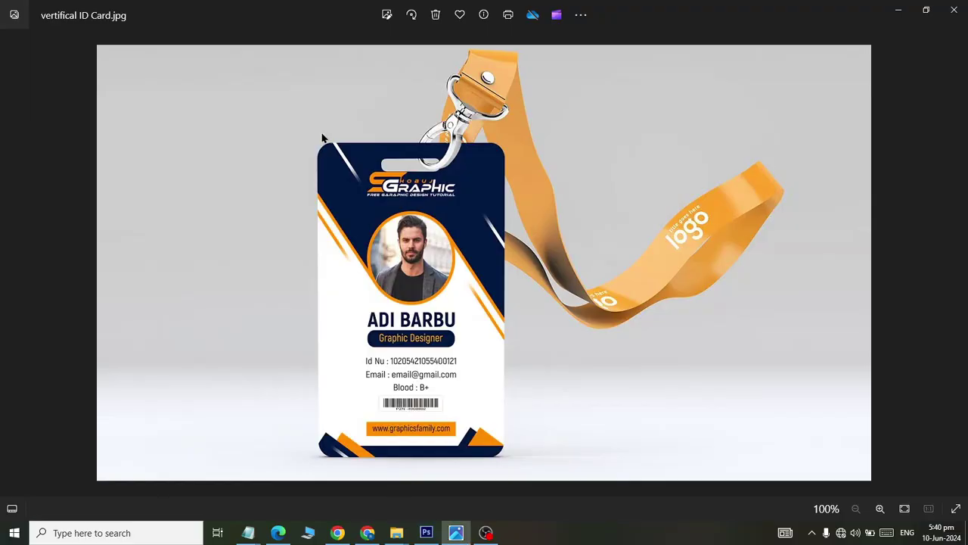
{"action": "key", "text": "alt+Tab"}
{"action": "key", "text": "Down"}
{"action": "key", "text": "Down"}
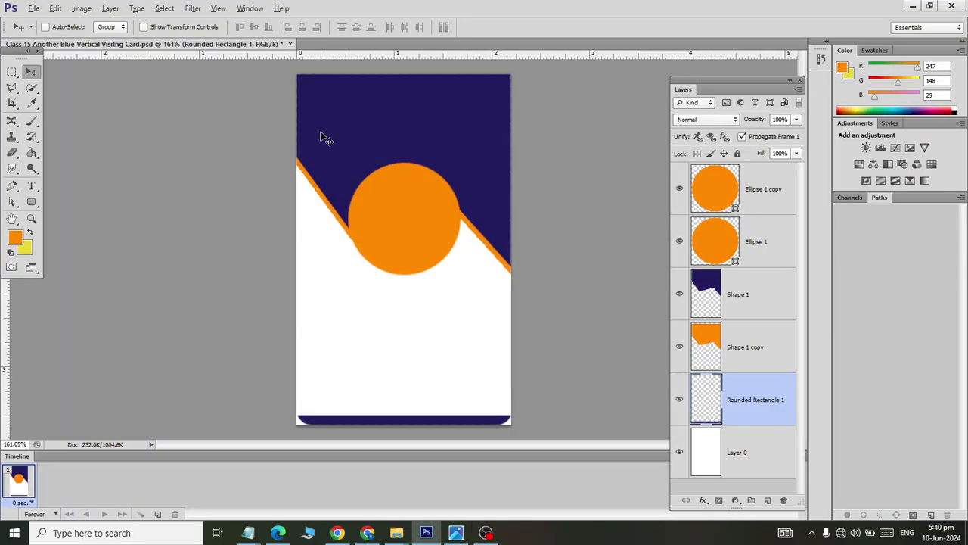
Stretch the navy bottom bar slightly taller upward and compare it with the reference card.
{"action": "key", "text": "Down"}
{"action": "key", "text": "ctrl+t"}
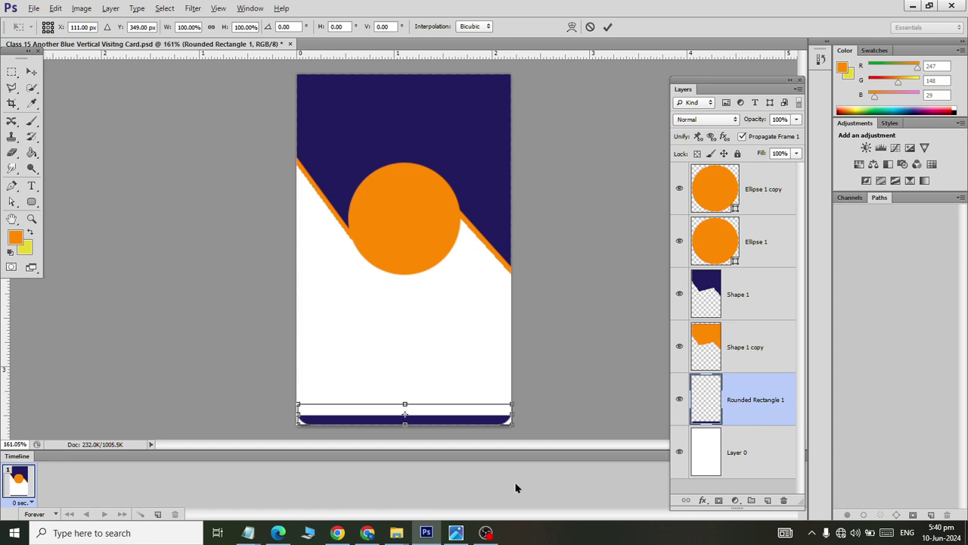
{"action": "left_click_drag", "start_coordinate": [402, 401], "coordinate": [405, 396]}
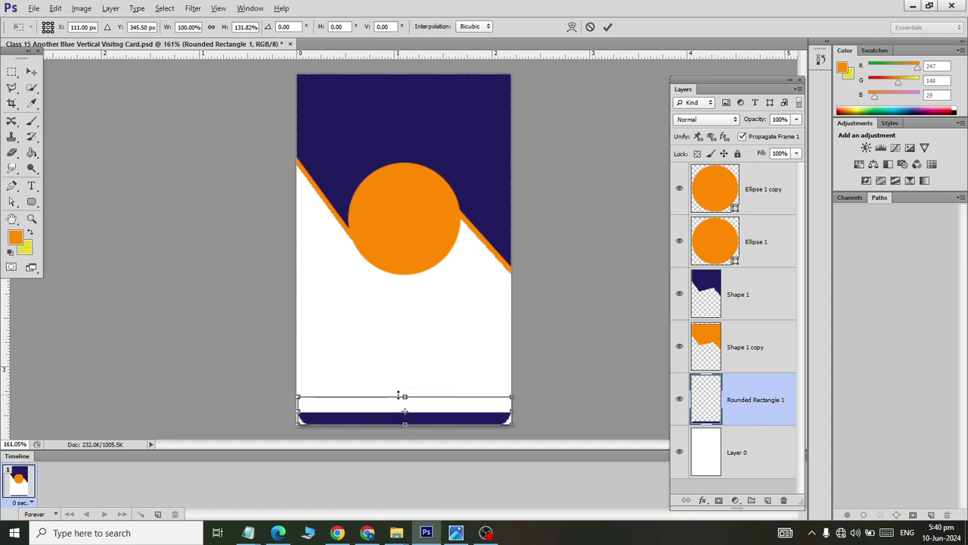
{"action": "left_click", "coordinate": [32, 72]}
{"action": "left_click", "coordinate": [423, 206]}
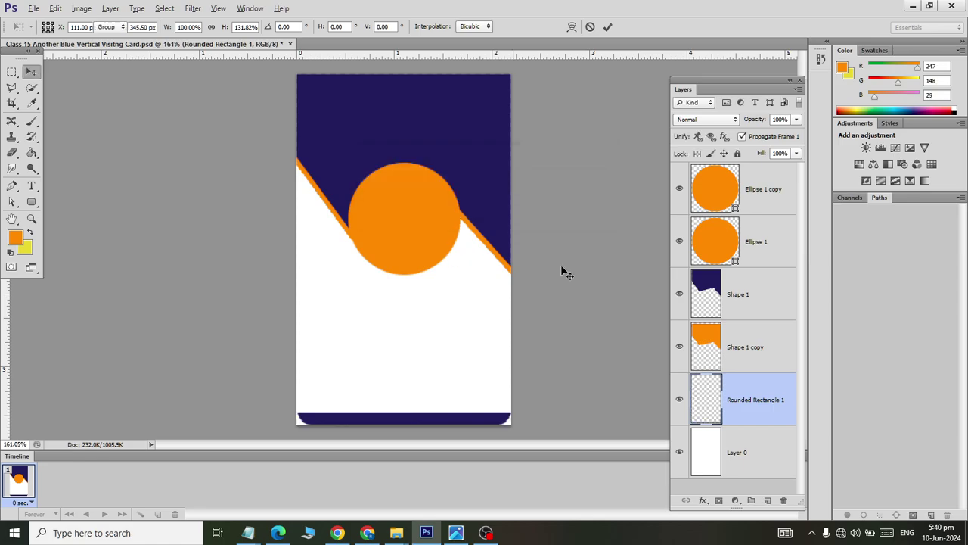
{"action": "key", "text": "alt+Tab"}
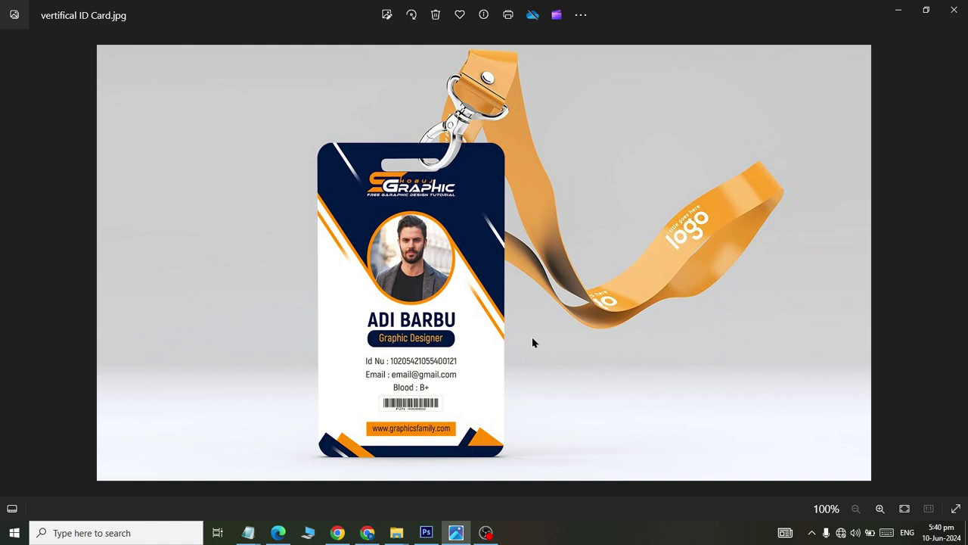
{"action": "key", "text": "alt+Tab"}
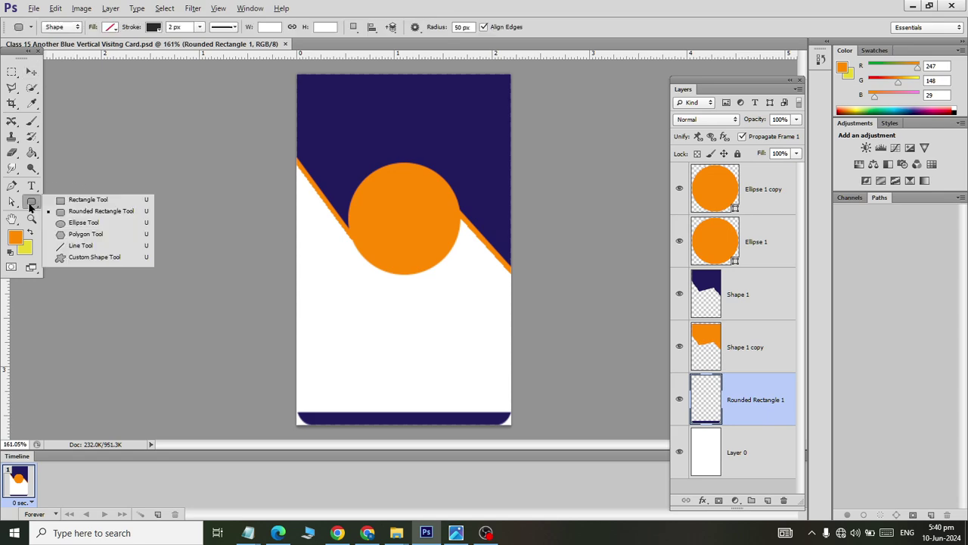
Draw a small 54 × 45 px rectangle in the card's lower middle.
{"action": "left_click_drag", "start_coordinate": [31, 203], "coordinate": [65, 198]}
{"action": "key", "text": "alt+Tab"}
{"action": "key", "text": "alt+Tab"}
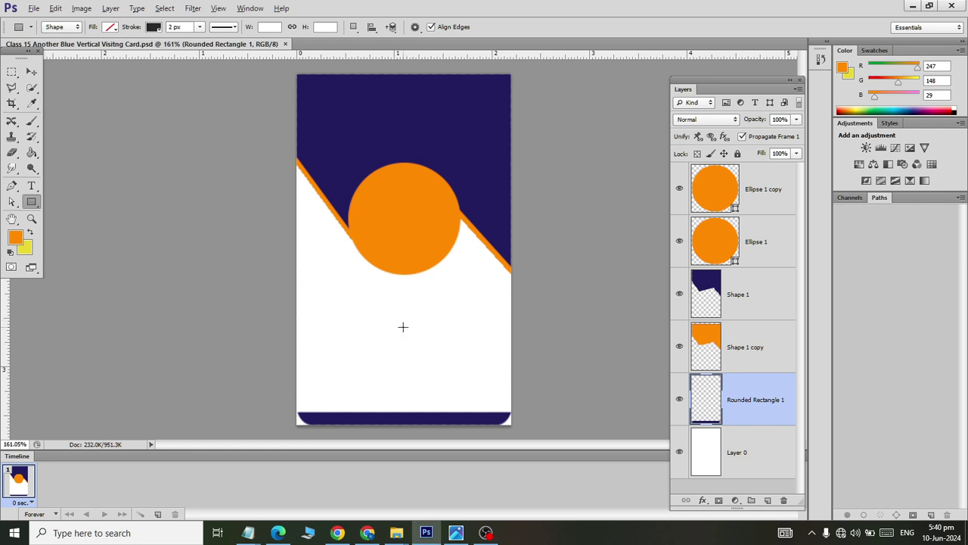
{"action": "left_click_drag", "start_coordinate": [396, 339], "coordinate": [412, 363]}
{"action": "key", "text": "alt+Tab"}
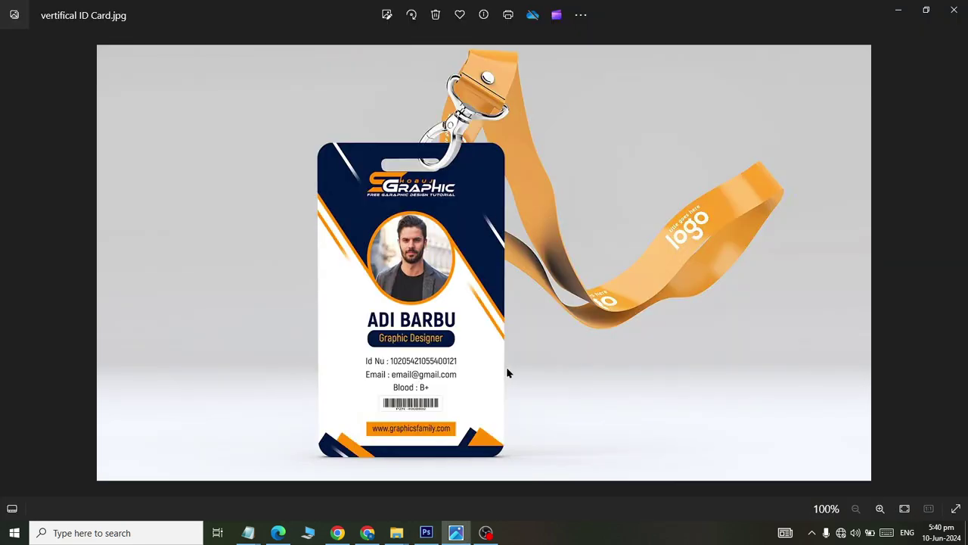
{"action": "key", "text": "alt+Tab"}
Give Rectangle 1 an orange fill matching the card's orange foreground colour.
{"action": "left_click", "coordinate": [114, 30]}
{"action": "key", "text": "alt+Tab"}
{"action": "key", "text": "alt+Tab"}
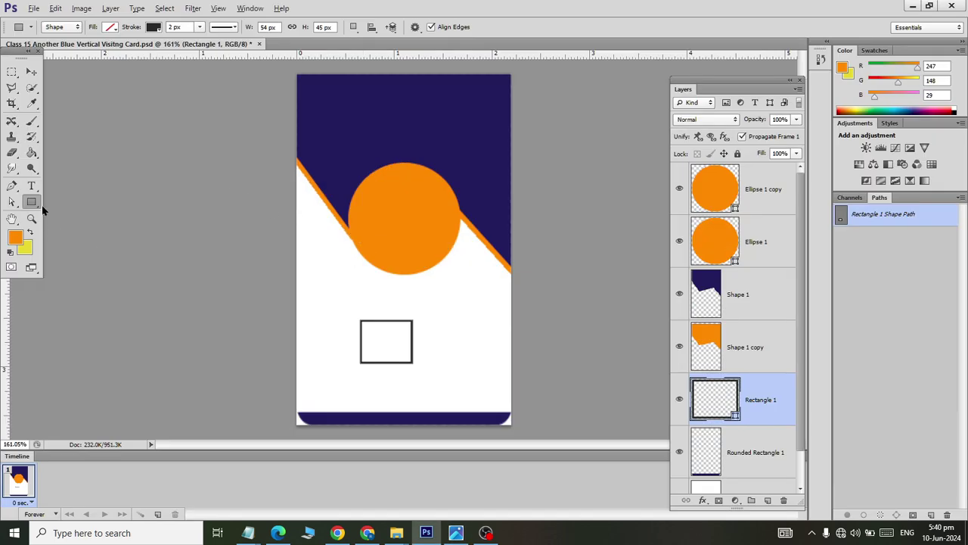
{"action": "left_click", "coordinate": [17, 241]}
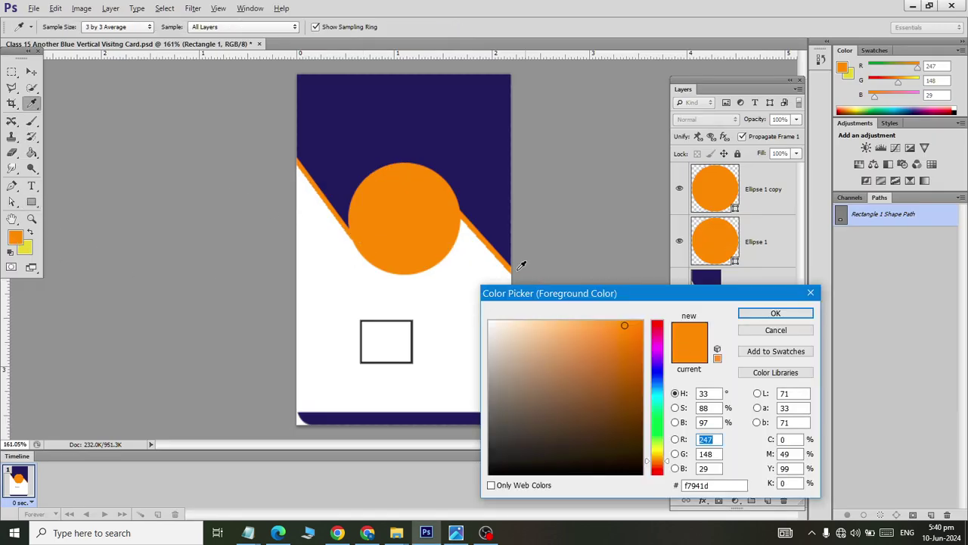
{"action": "left_click", "coordinate": [758, 311]}
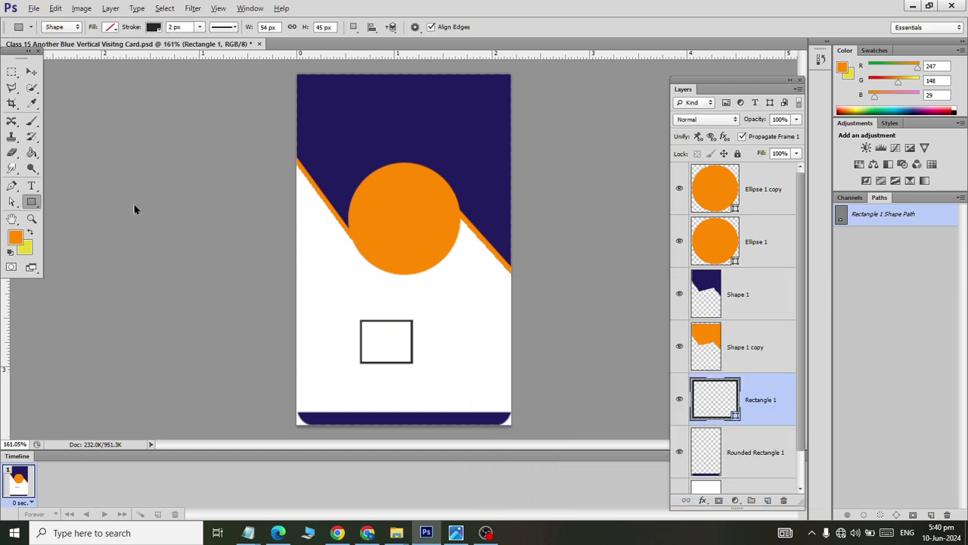
{"action": "double_click", "coordinate": [715, 390]}
{"action": "left_click", "coordinate": [773, 313]}
{"action": "left_click", "coordinate": [112, 26]}
{"action": "left_click", "coordinate": [63, 84]}
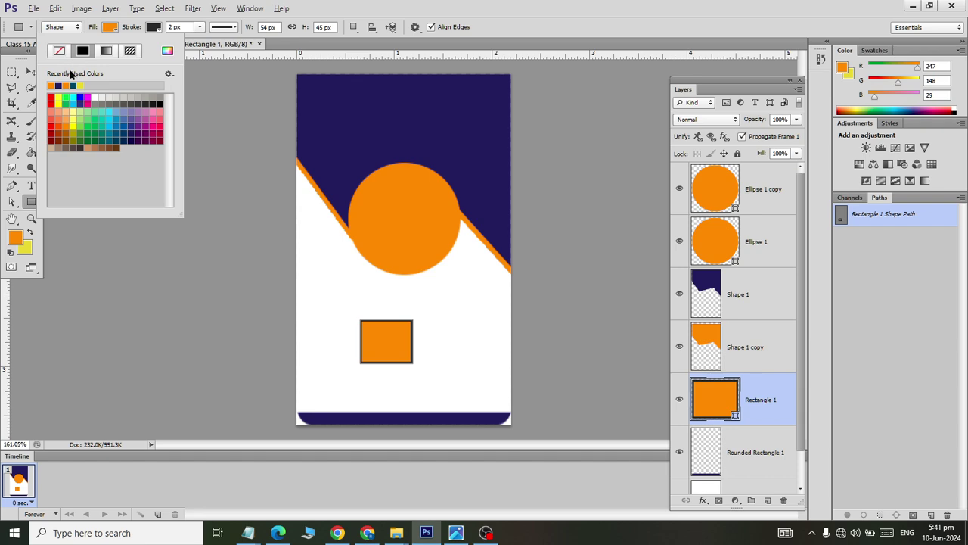
{"action": "left_click", "coordinate": [154, 28]}
Set the rectangle's stroke to none, removing its dark border.
{"action": "left_click", "coordinate": [155, 29]}
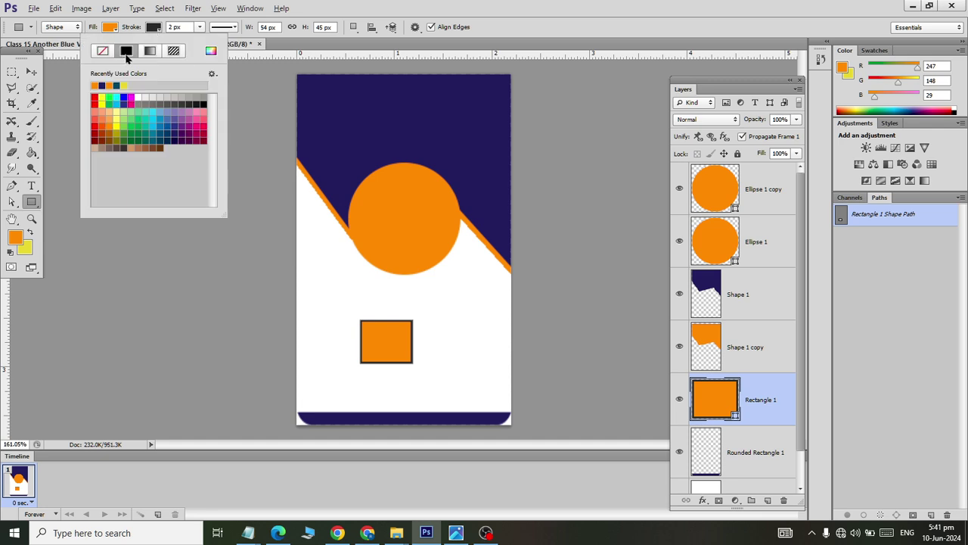
{"action": "left_click", "coordinate": [77, 60]}
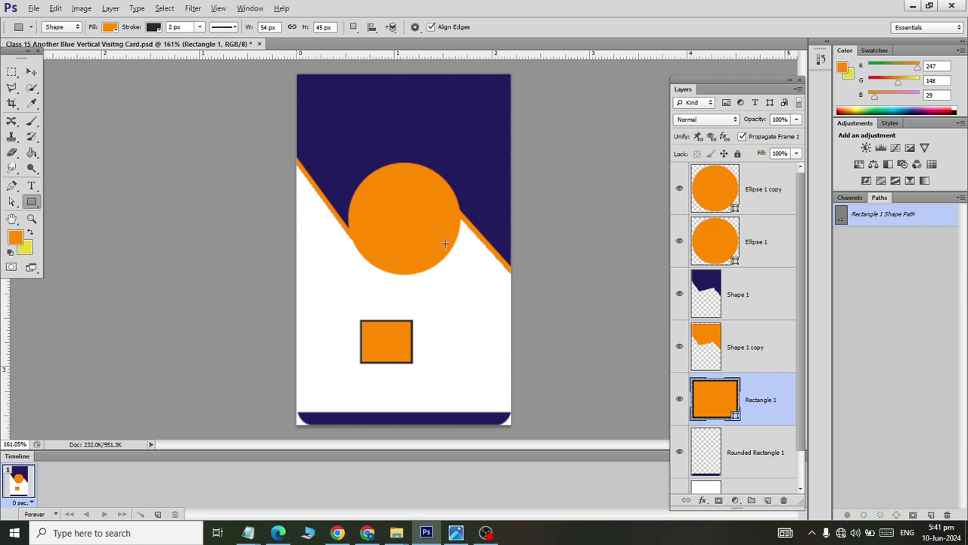
{"action": "left_click", "coordinate": [154, 29]}
{"action": "left_click", "coordinate": [101, 47]}
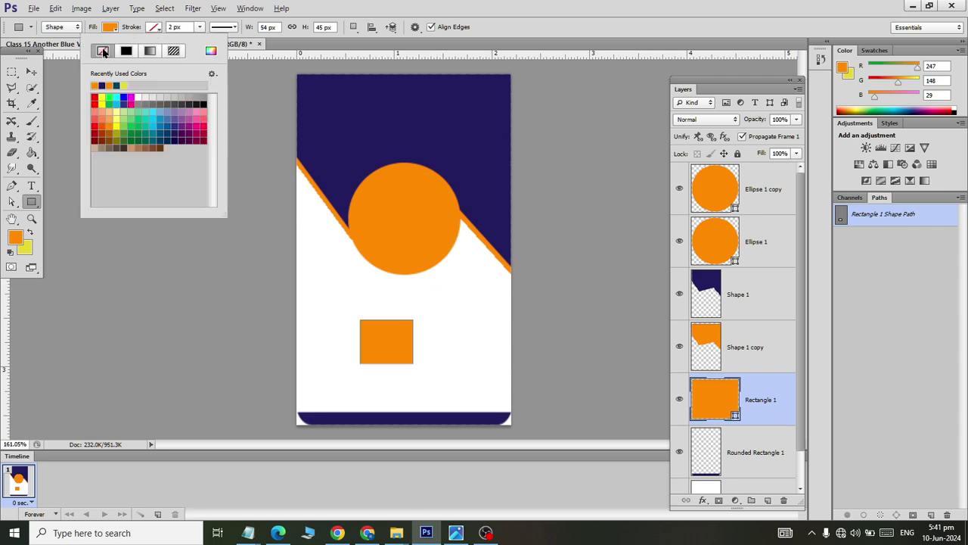
{"action": "key", "text": "alt+Tab"}
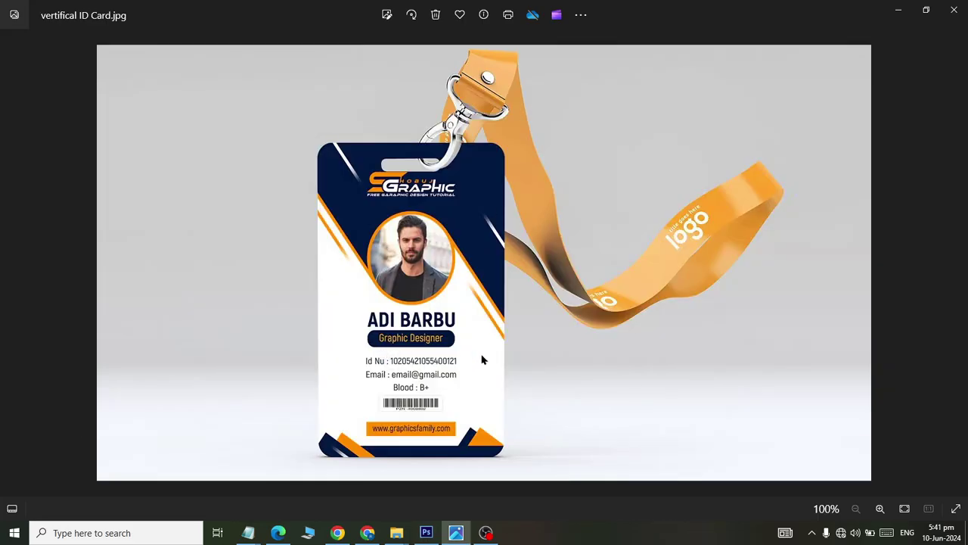
{"action": "key", "text": "alt+Tab"}
{"action": "key", "text": "v"}
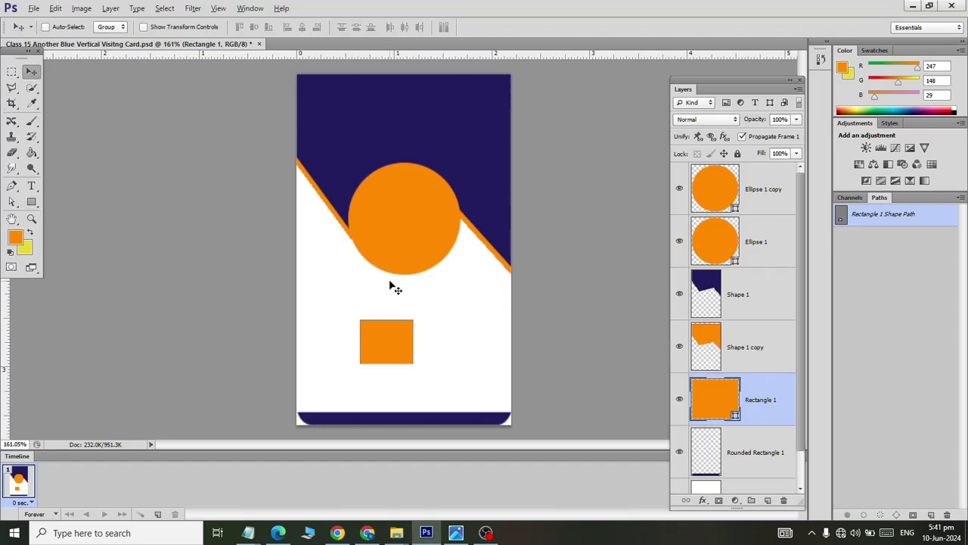
{"action": "key", "text": "ctrl+t"}
{"action": "left_click_drag", "start_coordinate": [422, 378], "coordinate": [415, 378]}
{"action": "key", "text": "Return"}
{"action": "key", "text": "Tab"}
{"action": "key", "text": "alt+Tab"}
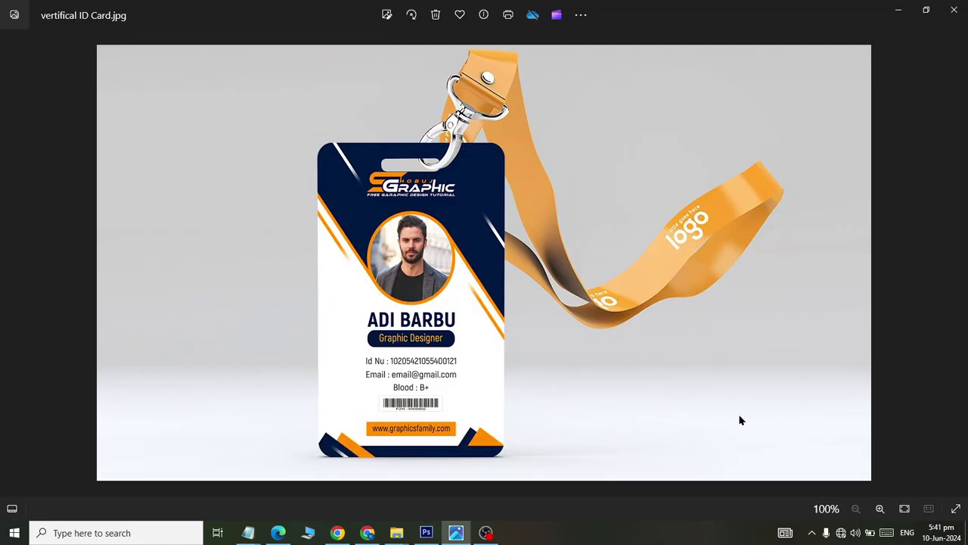
{"action": "key", "text": "alt+Tab"}
{"action": "key", "text": "alt+Tab"}
{"action": "key", "text": "alt+Tab"}
{"action": "key", "text": "Tab"}
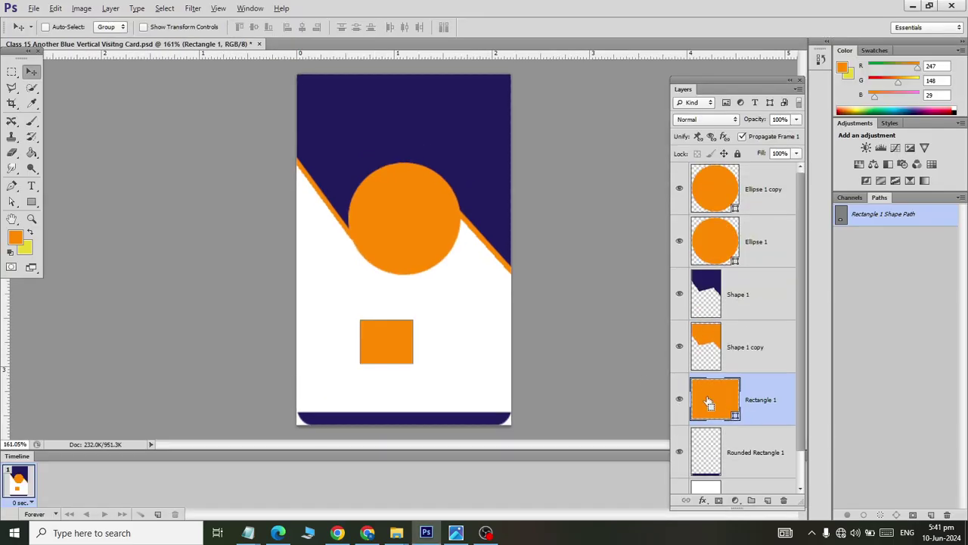
{"action": "key", "text": "ctrl+t"}
Shrink the orange square to about 80% and make a navy copy sampled from the header.
{"action": "left_click_drag", "start_coordinate": [413, 363], "coordinate": [409, 359]}
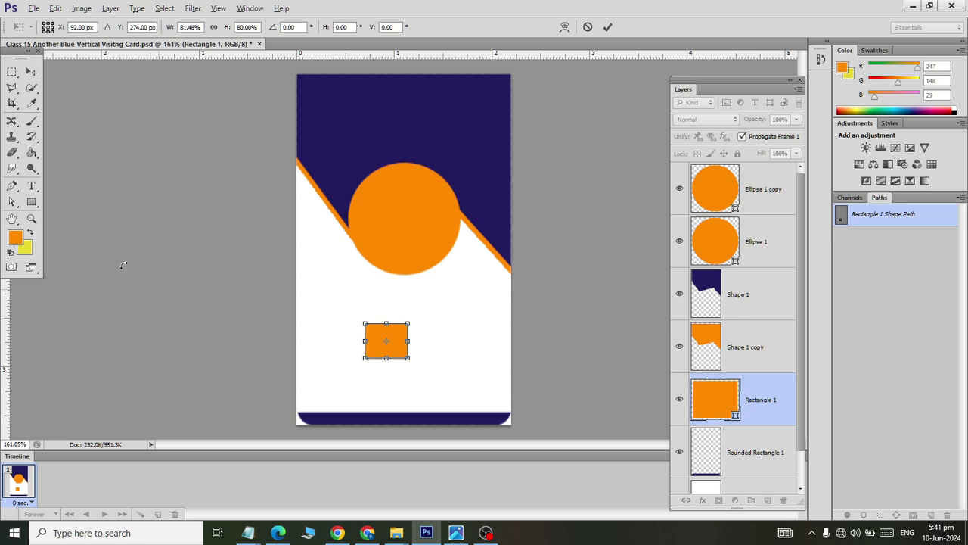
{"action": "left_click", "coordinate": [31, 71]}
{"action": "left_click", "coordinate": [426, 203]}
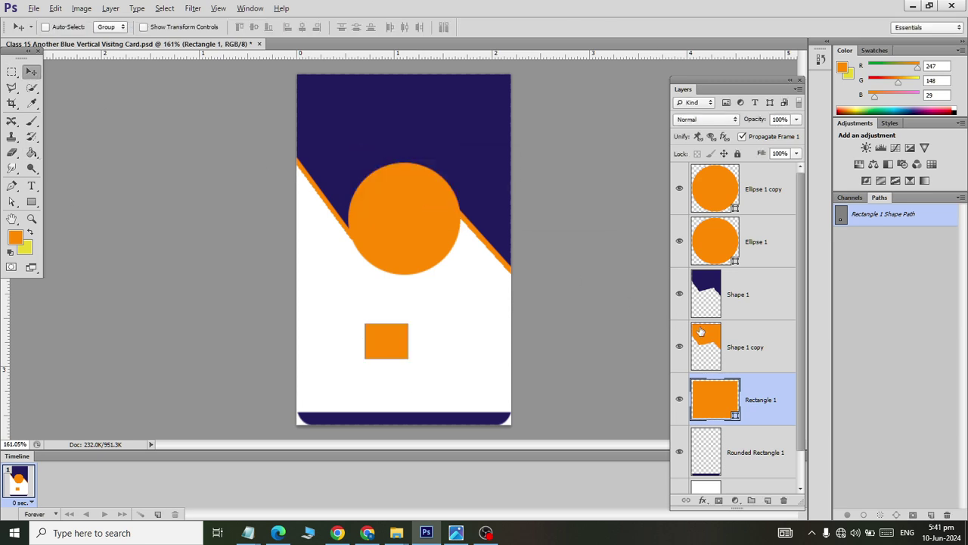
{"action": "key", "text": "ctrl+j"}
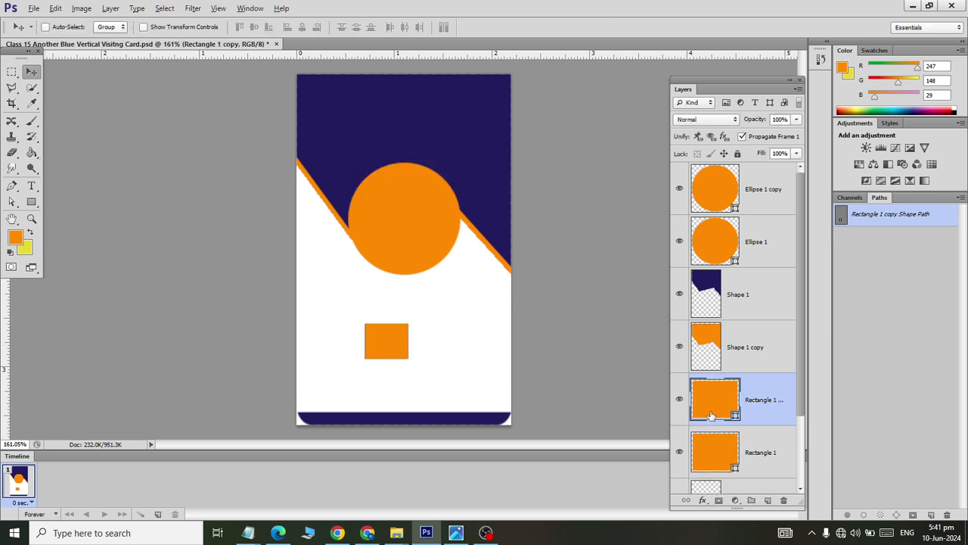
{"action": "double_click", "coordinate": [712, 416]}
{"action": "left_click", "coordinate": [445, 146]}
{"action": "left_click", "coordinate": [787, 312]}
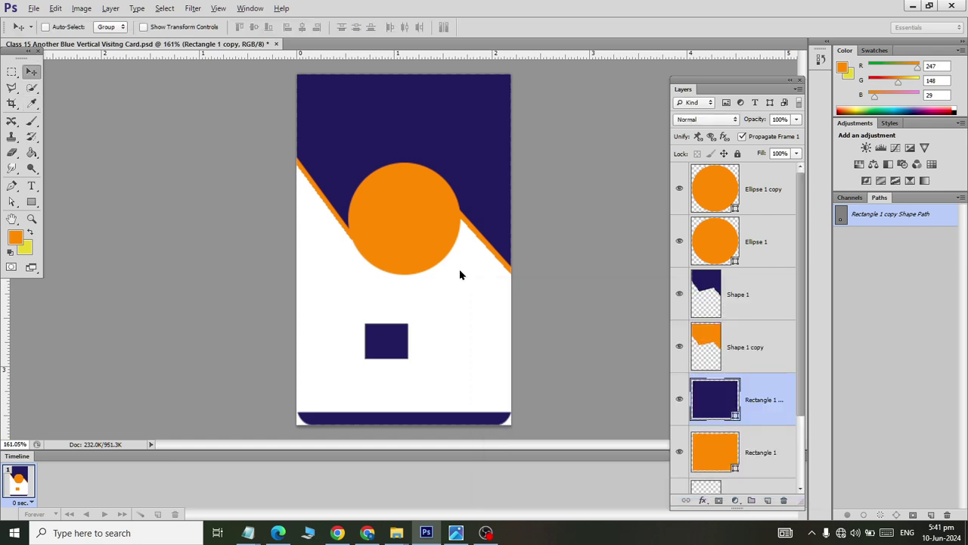
Align the navy copy exactly over the orange square and select both square layers.
{"action": "mouse_move", "coordinate": [385, 346]}
{"action": "left_mouse_down"}
{"action": "mouse_move", "coordinate": [362, 345]}
{"action": "mouse_move", "coordinate": [396, 356]}
{"action": "left_mouse_up"}
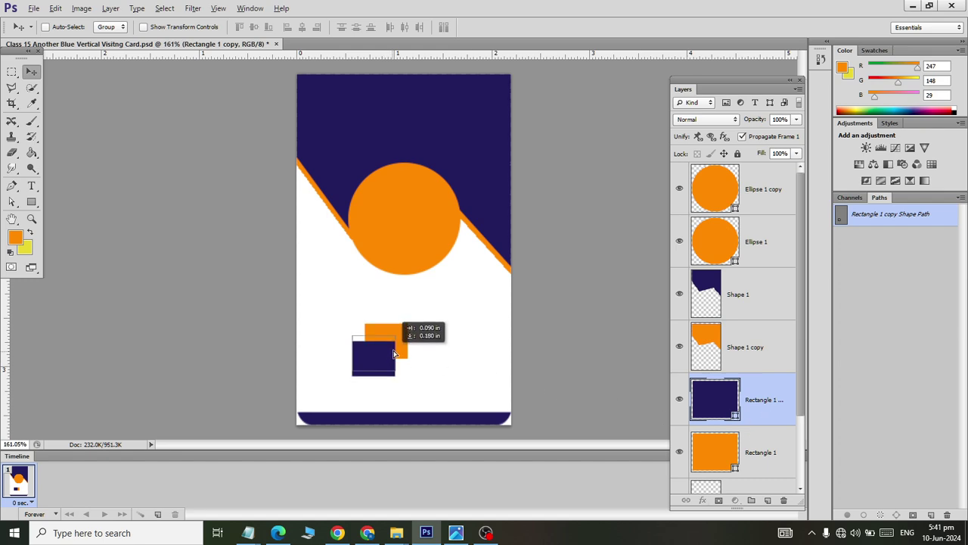
{"action": "key", "text": "alt+Tab"}
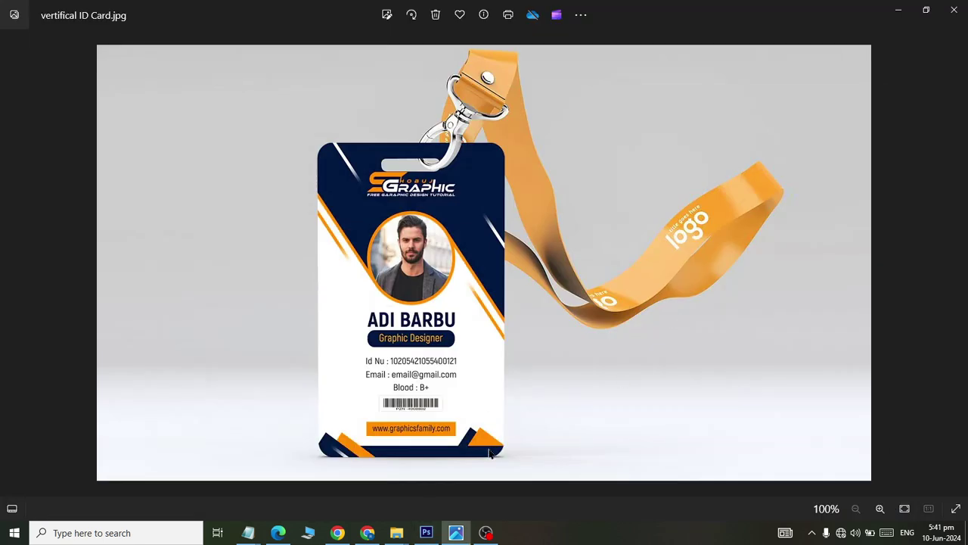
{"action": "key", "text": "alt+Tab"}
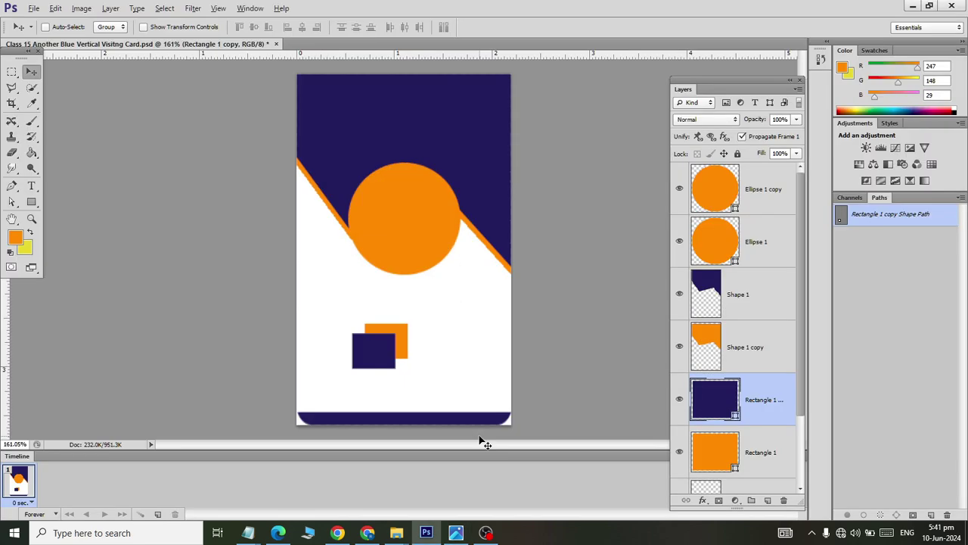
{"action": "left_click_drag", "start_coordinate": [380, 341], "coordinate": [390, 346]}
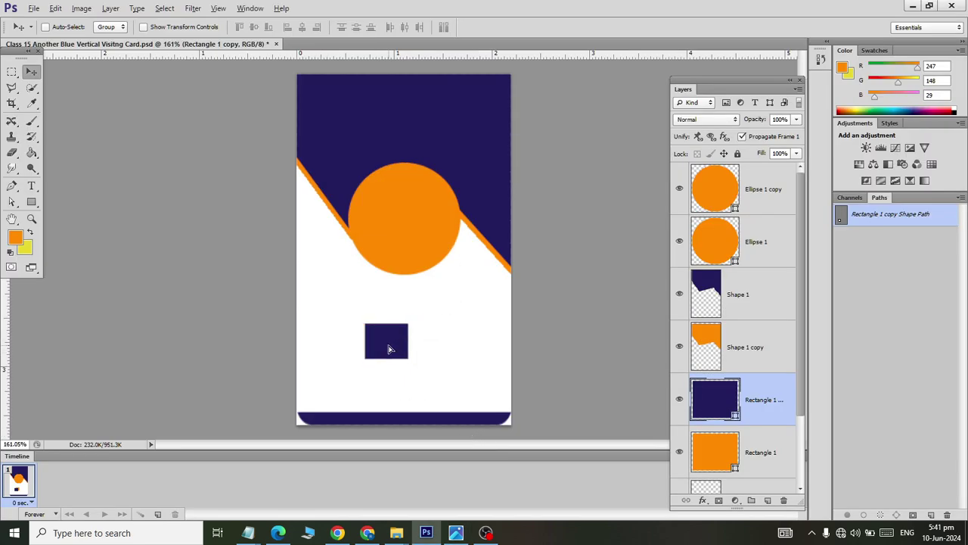
{"action": "left_click", "coordinate": [759, 451], "text": "shift"}
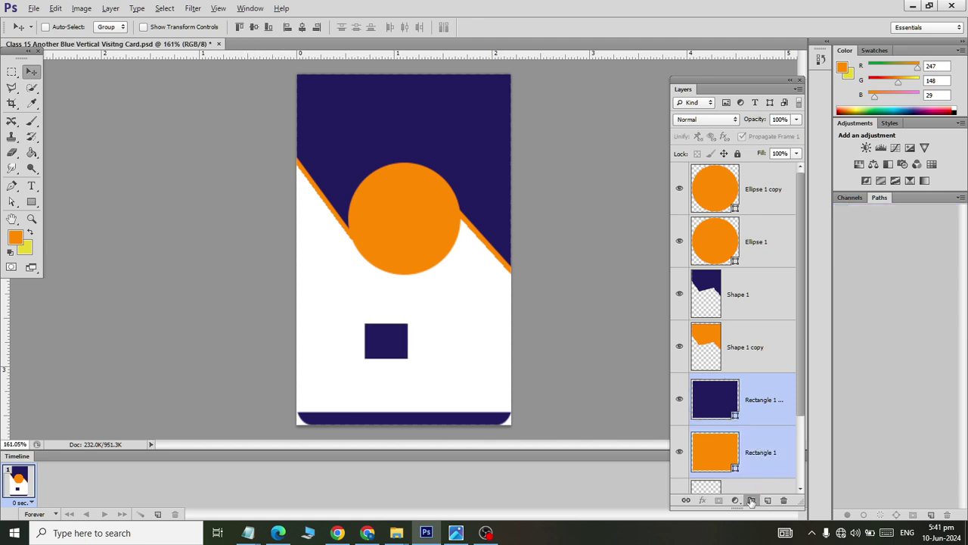
Create a group named 'shape' and move both square layers into it.
{"action": "left_click", "coordinate": [751, 500]}
{"action": "double_click", "coordinate": [727, 381]}
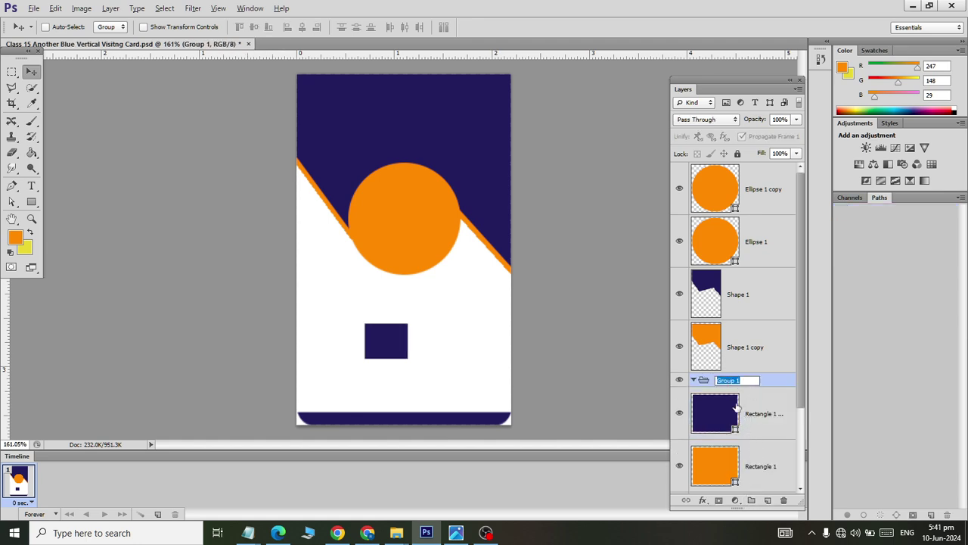
{"action": "type", "text": "shape"}
{"action": "key", "text": "Return"}
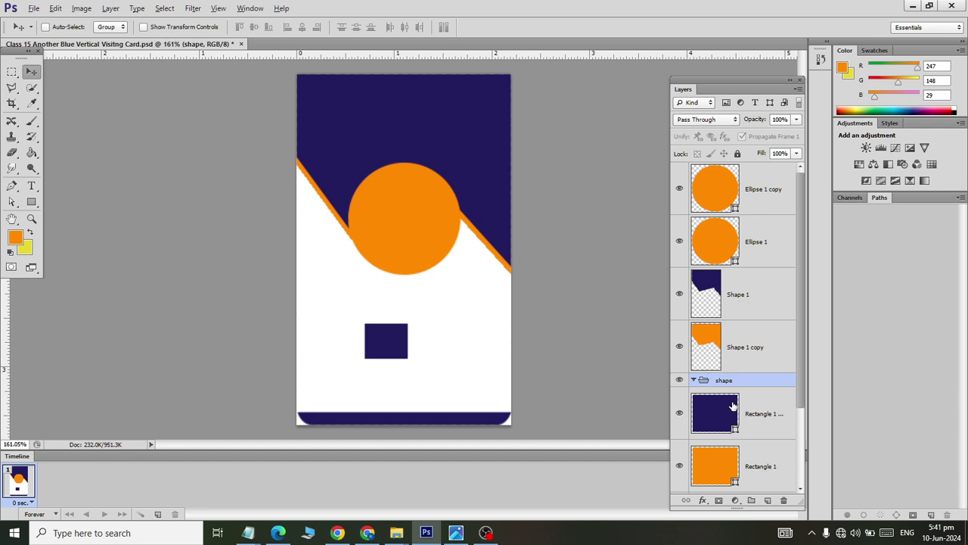
{"action": "left_click", "coordinate": [733, 407]}
{"action": "left_click", "coordinate": [725, 474], "text": "shift"}
{"action": "left_click_drag", "start_coordinate": [728, 418], "coordinate": [703, 379]}
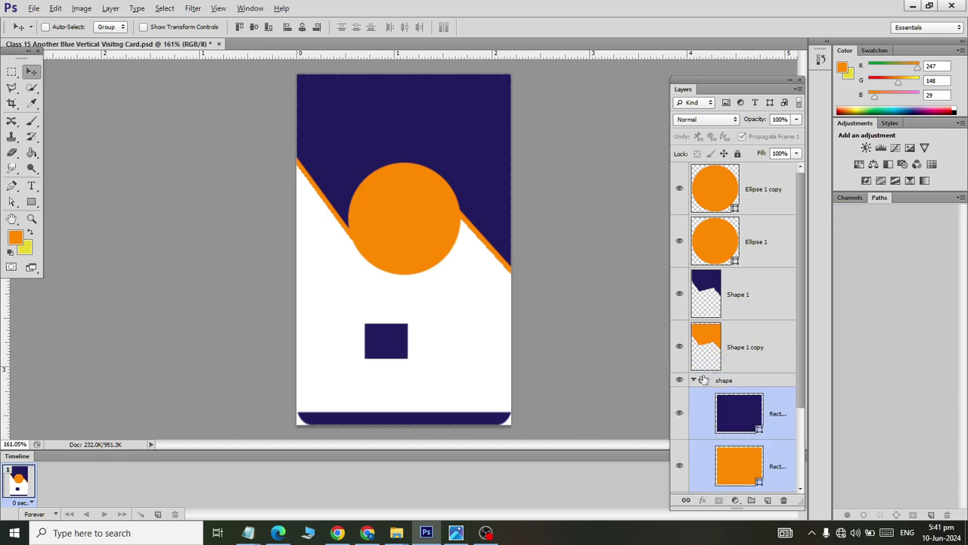
{"action": "left_click", "coordinate": [694, 380]}
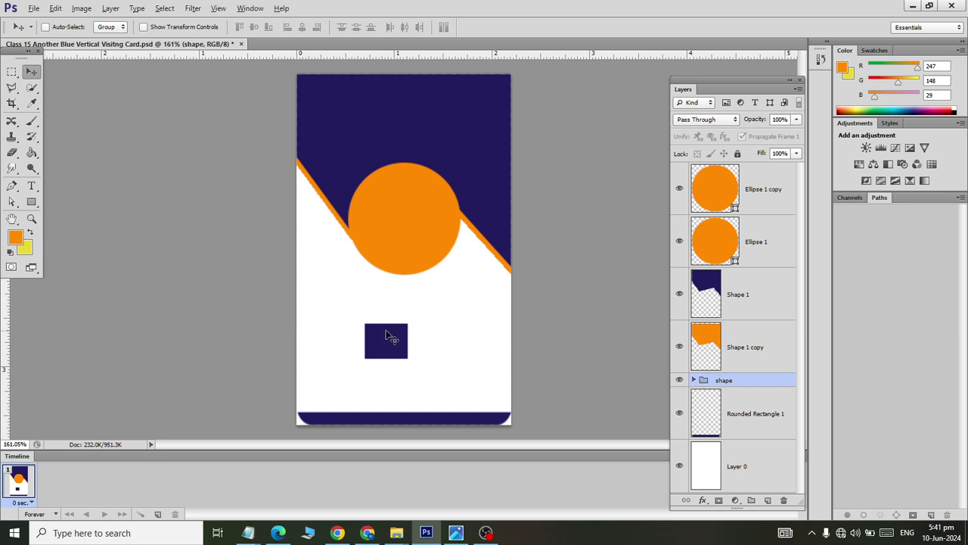
Rotate the shape group about 14.7 degrees.
{"action": "key", "text": "ctrl+t"}
{"action": "left_click_drag", "start_coordinate": [430, 364], "coordinate": [424, 379]}
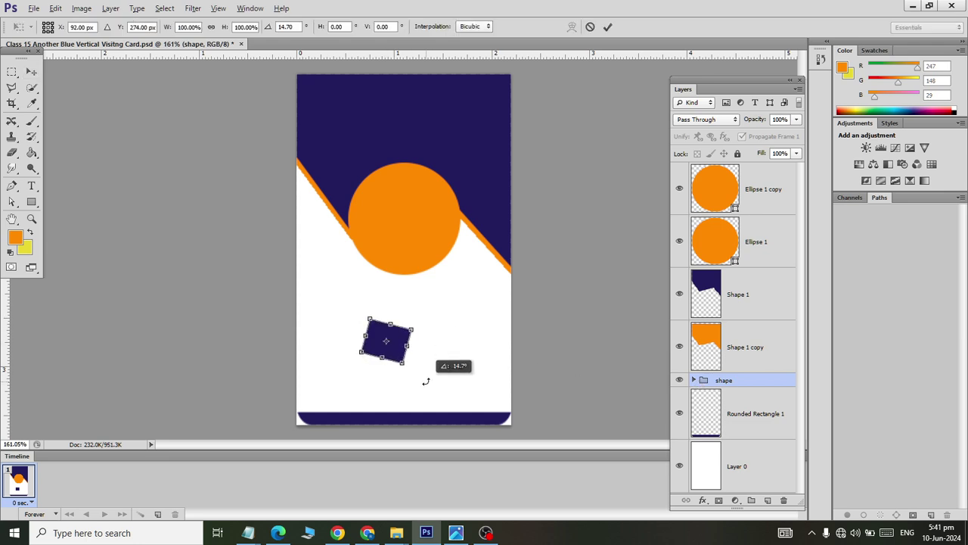
{"action": "left_click", "coordinate": [31, 71]}
{"action": "left_click", "coordinate": [421, 205]}
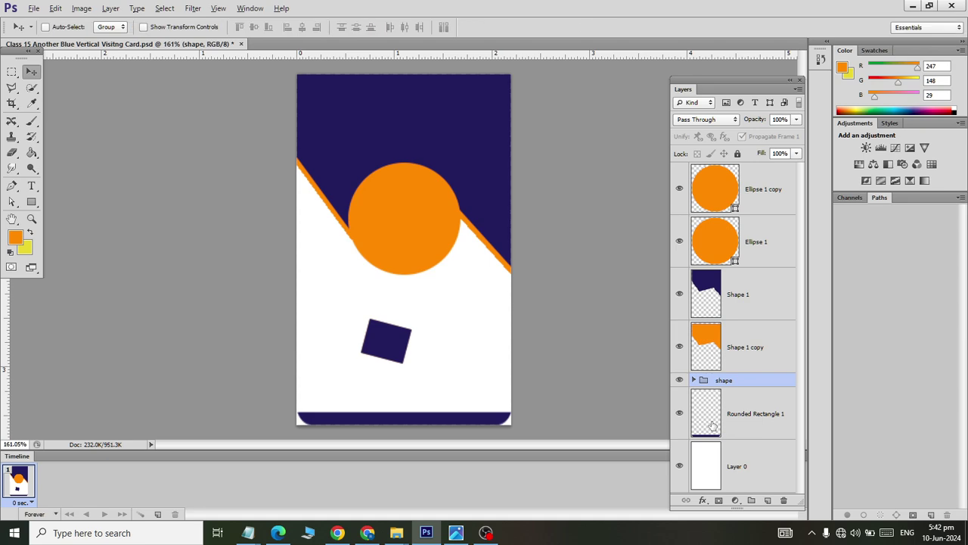
{"action": "left_click", "coordinate": [693, 381]}
Move the orange square's layer above the navy square's layer.
{"action": "left_click", "coordinate": [742, 460]}
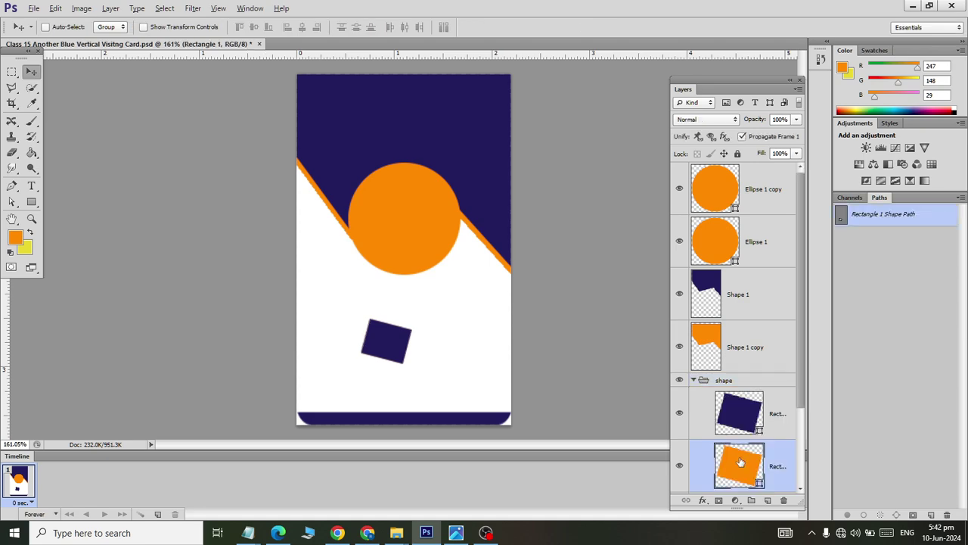
{"action": "key", "text": "alt+Tab"}
{"action": "key", "text": "alt+Tab"}
{"action": "key", "text": "Left"}
{"action": "key", "text": "Left"}
{"action": "key", "text": "Left"}
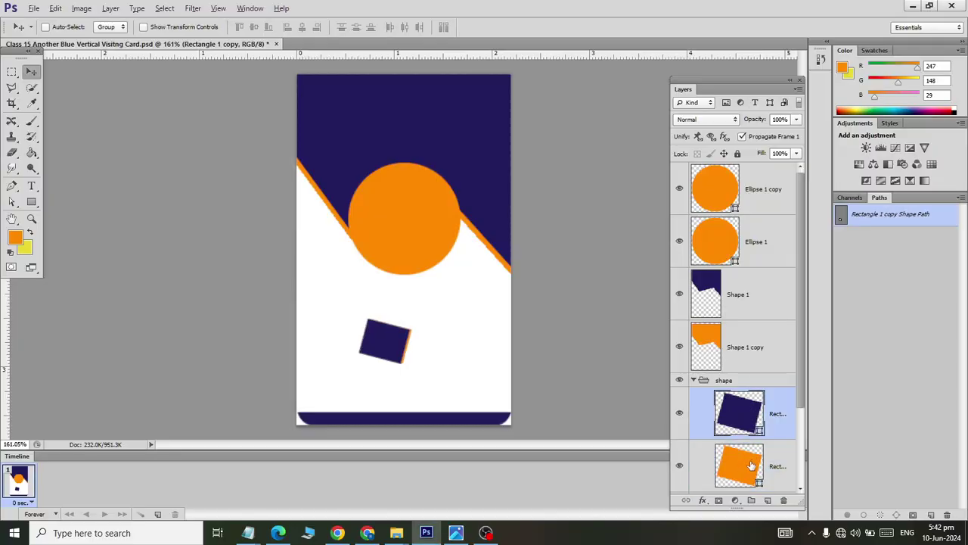
{"action": "mouse_move", "coordinate": [745, 461]}
{"action": "left_mouse_down"}
{"action": "mouse_move", "coordinate": [745, 472]}
{"action": "mouse_move", "coordinate": [743, 424]}
{"action": "left_mouse_up"}
{"action": "left_click", "coordinate": [742, 422]}
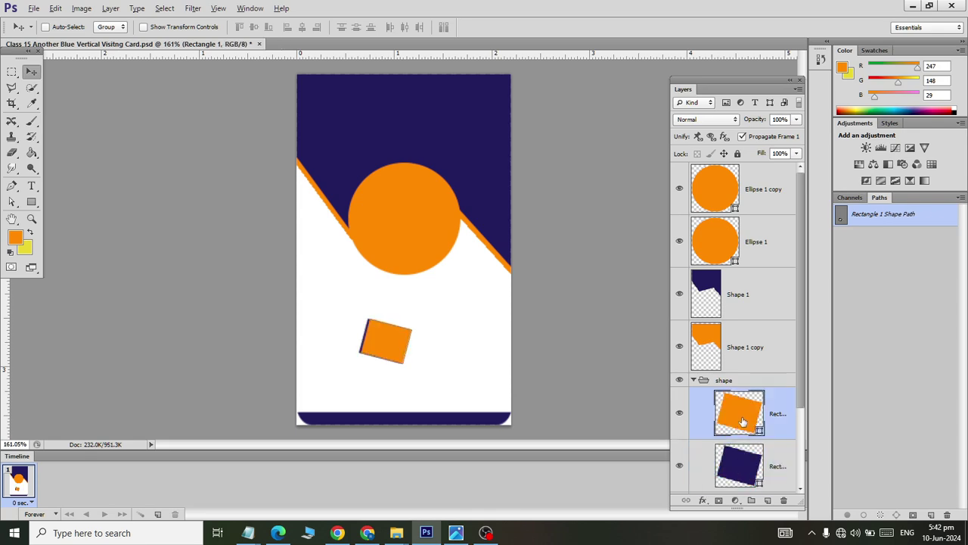
{"action": "key", "text": "alt+Tab"}
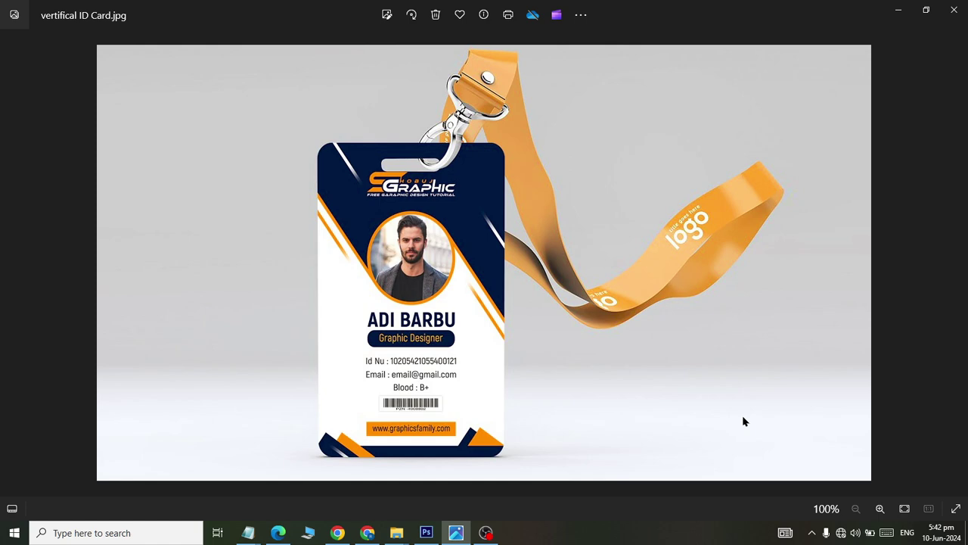
{"action": "key", "text": "alt+Tab"}
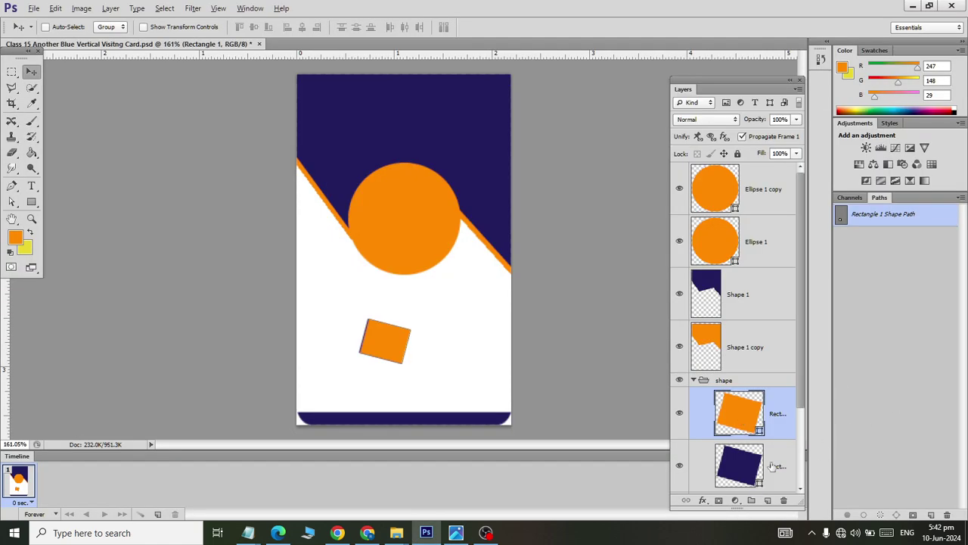
Nudge the navy square left and down so it peeks out like a shadow.
{"action": "left_click", "coordinate": [768, 467]}
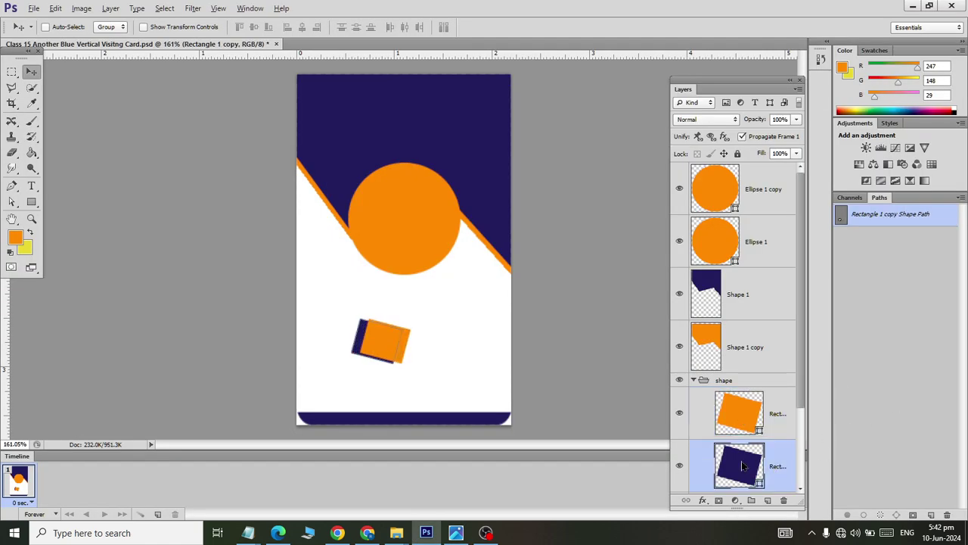
{"action": "key", "text": "alt+Tab"}
{"action": "key", "text": "alt+Tab"}
{"action": "key", "text": "Left"}
{"action": "key", "text": "alt+Tab"}
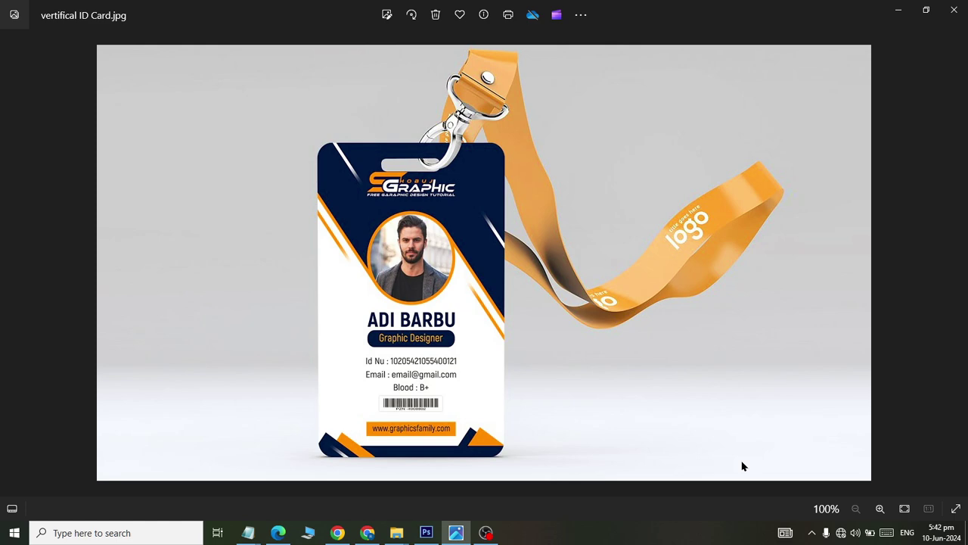
{"action": "key", "text": "alt+Tab"}
{"action": "key", "text": "Down"}
{"action": "key", "text": "Down"}
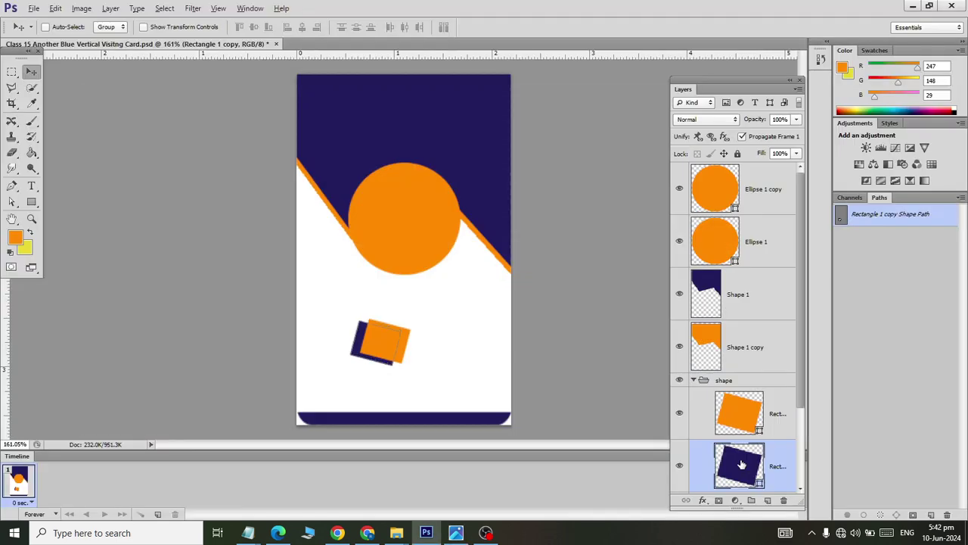
{"action": "key", "text": "Down"}
{"action": "left_click", "coordinate": [694, 380]}
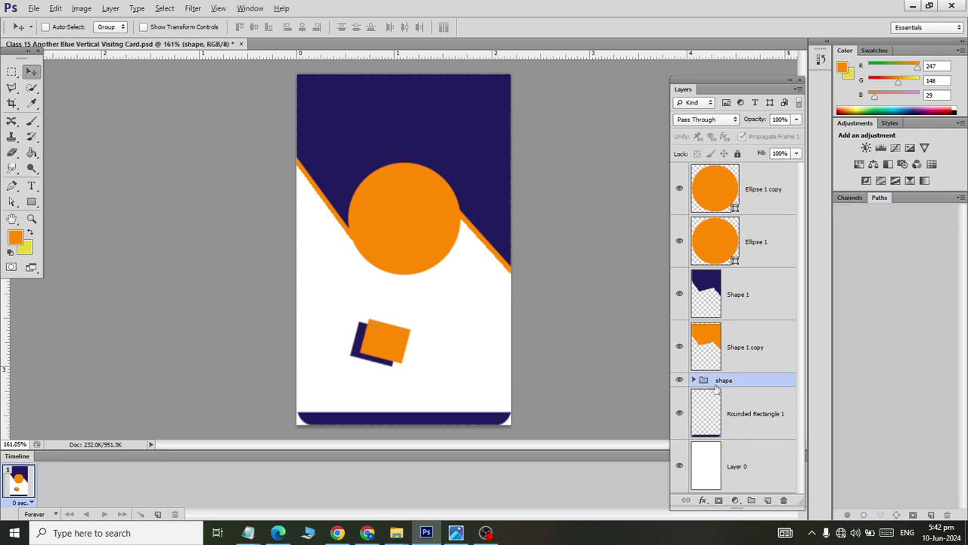
{"action": "key", "text": "ctrl+t"}
Rotate the square group a further 8.4 degrees.
{"action": "left_click_drag", "start_coordinate": [432, 385], "coordinate": [423, 394]}
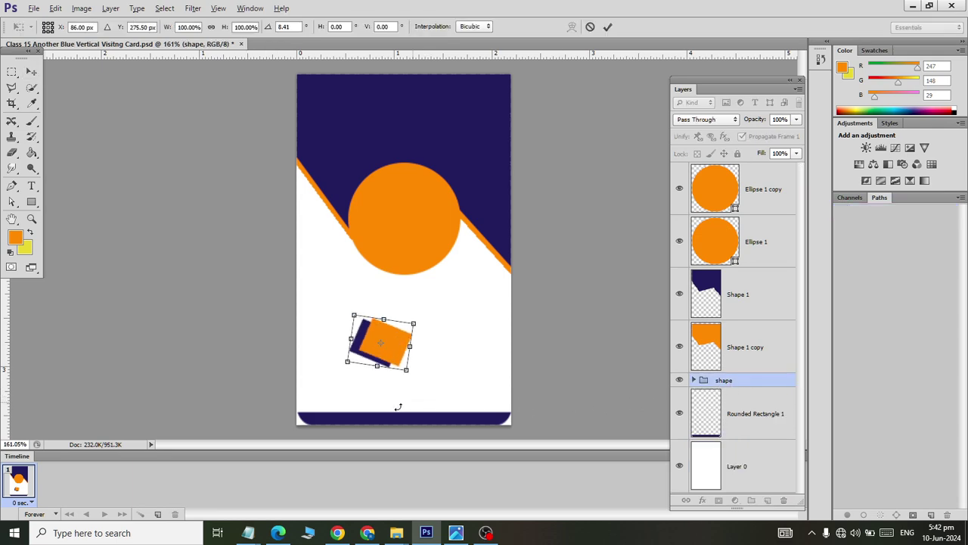
{"action": "left_click", "coordinate": [31, 72]}
{"action": "left_click", "coordinate": [412, 206]}
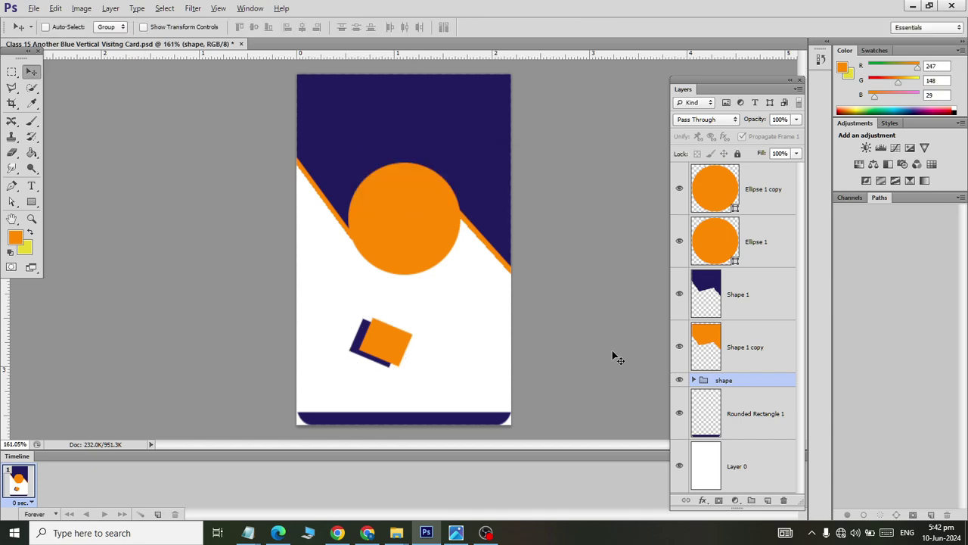
{"action": "key", "text": "alt+Tab"}
{"action": "key", "text": "alt+Tab"}
Move the accent to the bottom-right and place its group below Rounded Rectangle 1.
{"action": "mouse_move", "coordinate": [380, 347]}
{"action": "left_mouse_down"}
{"action": "mouse_move", "coordinate": [480, 402]}
{"action": "mouse_move", "coordinate": [484, 421]}
{"action": "left_mouse_up"}
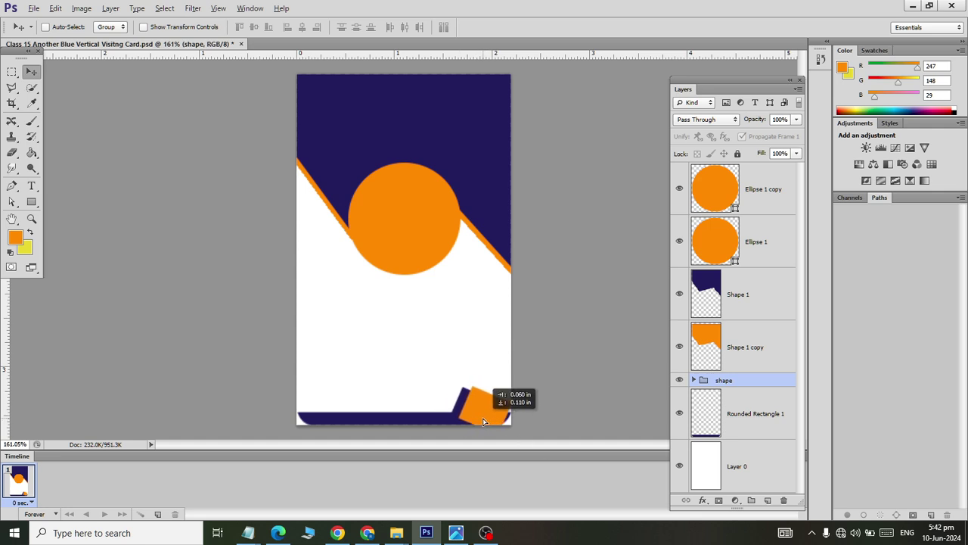
{"action": "left_click_drag", "start_coordinate": [484, 422], "coordinate": [488, 424]}
{"action": "key", "text": "alt+Tab"}
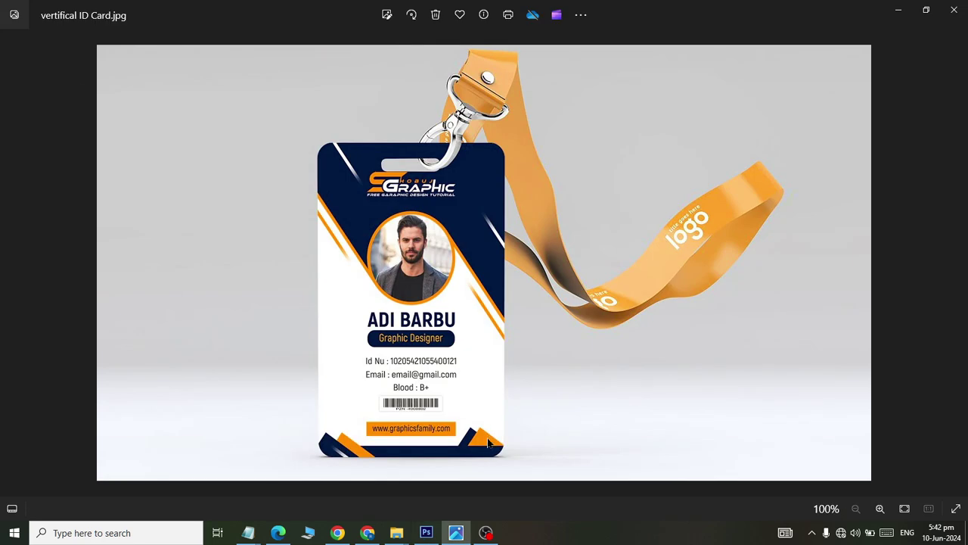
{"action": "key", "text": "alt+Tab"}
{"action": "left_click_drag", "start_coordinate": [711, 381], "coordinate": [715, 386]}
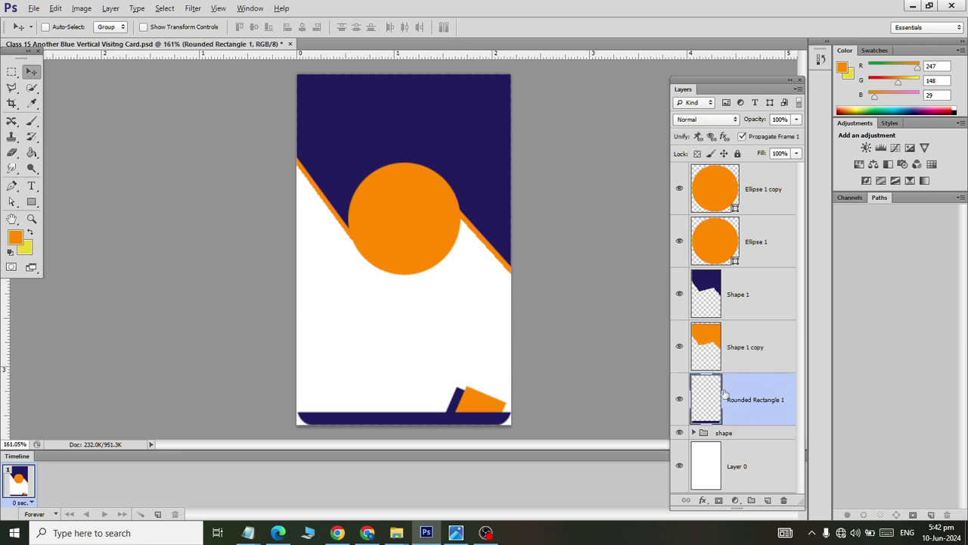
{"action": "key", "text": "alt+Tab"}
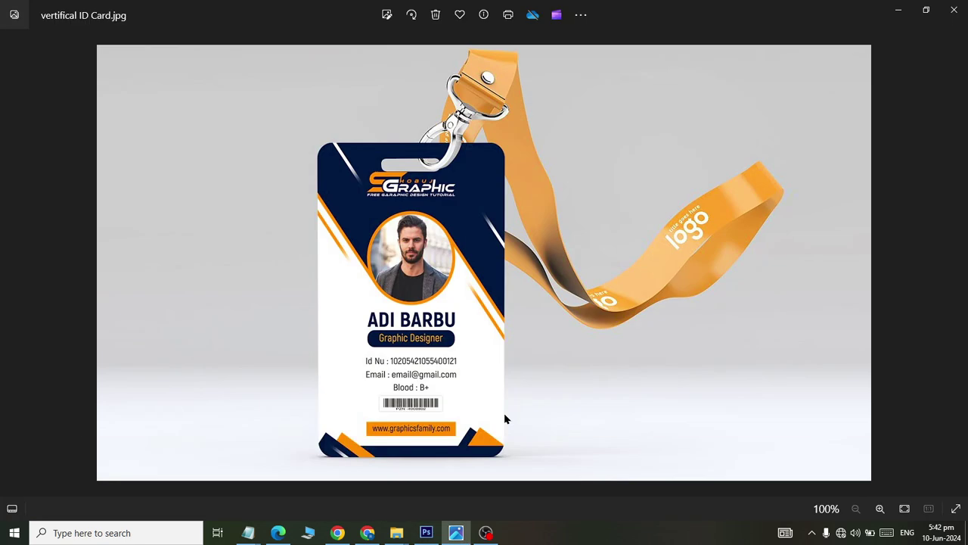
{"action": "key", "text": "alt+Tab"}
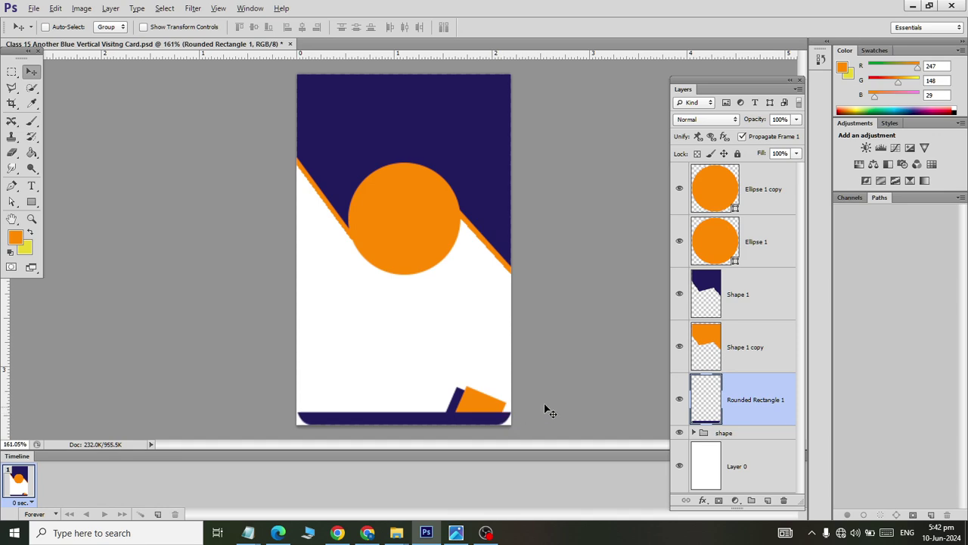
Nudge the corner accent down and right into the card's bottom-right corner.
{"action": "left_click", "coordinate": [723, 433]}
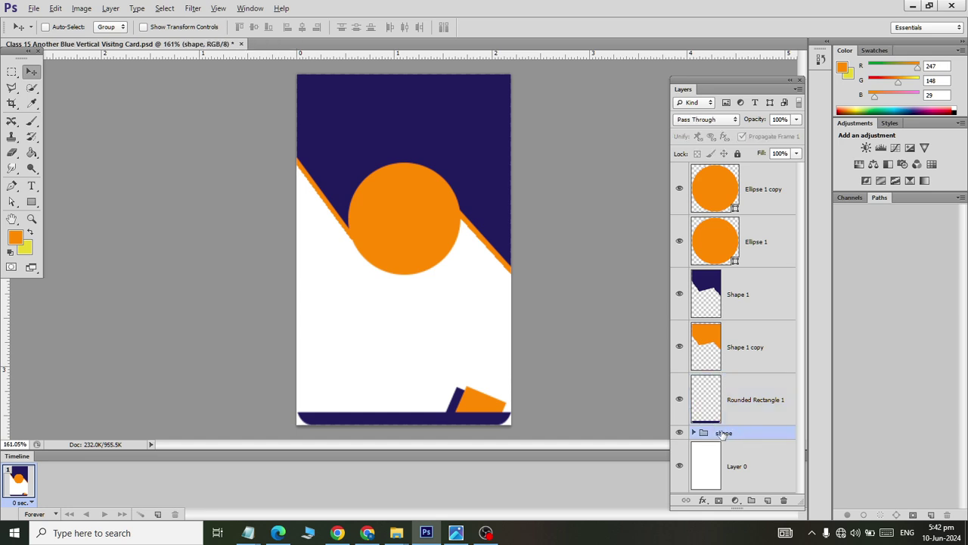
{"action": "key", "text": "Down"}
{"action": "key", "text": "Down"}
{"action": "key", "text": "Right"}
{"action": "key", "text": "Right"}
{"action": "key", "text": "Down"}
{"action": "key", "text": "Down"}
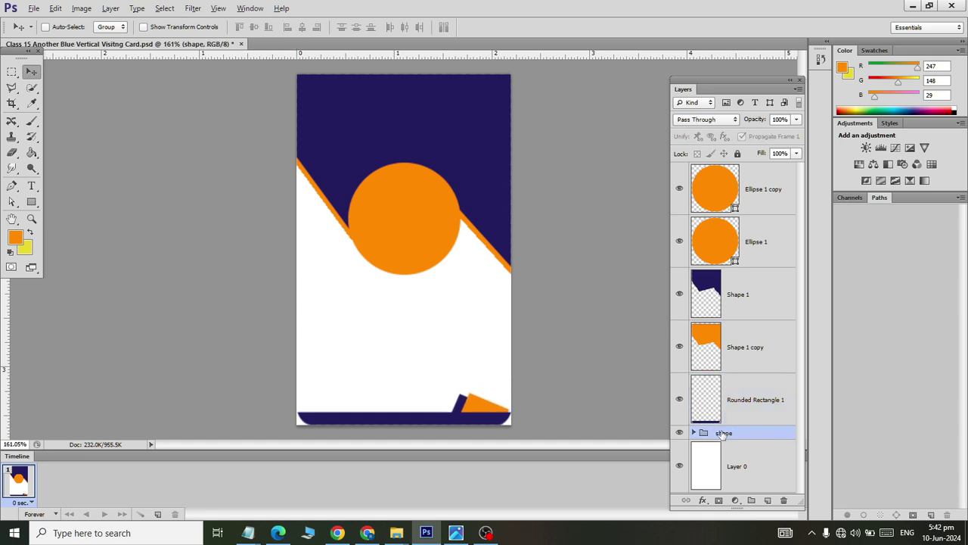
{"action": "key", "text": "Down"}
{"action": "key", "text": "Right"}
{"action": "key", "text": "Down"}
{"action": "key", "text": "alt+Tab"}
{"action": "key", "text": "alt+Tab"}
{"action": "key", "text": "ctrl+t"}
Stretch the bottom-right corner accent slightly taller and apply the change.
{"action": "left_click_drag", "start_coordinate": [466, 389], "coordinate": [466, 381]}
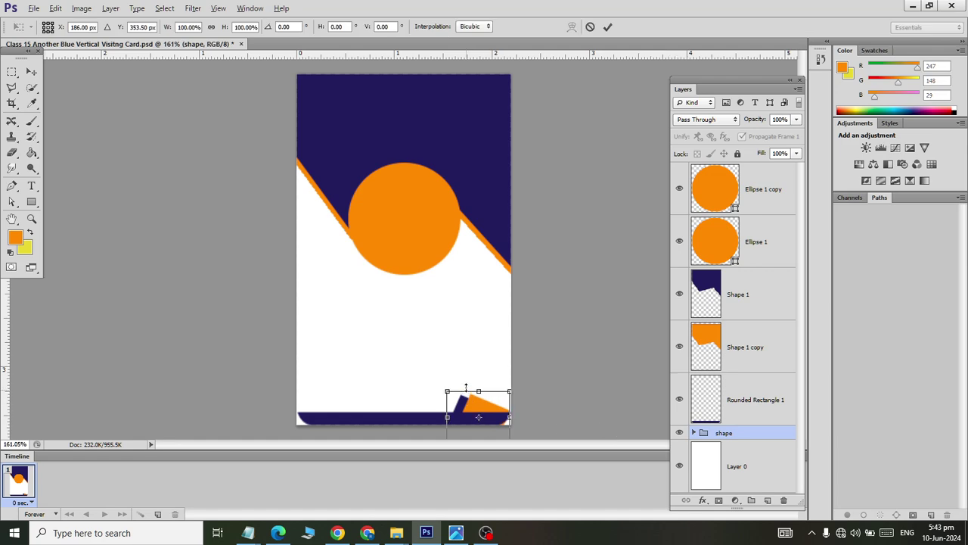
{"action": "left_click", "coordinate": [31, 71]}
{"action": "left_click", "coordinate": [424, 211]}
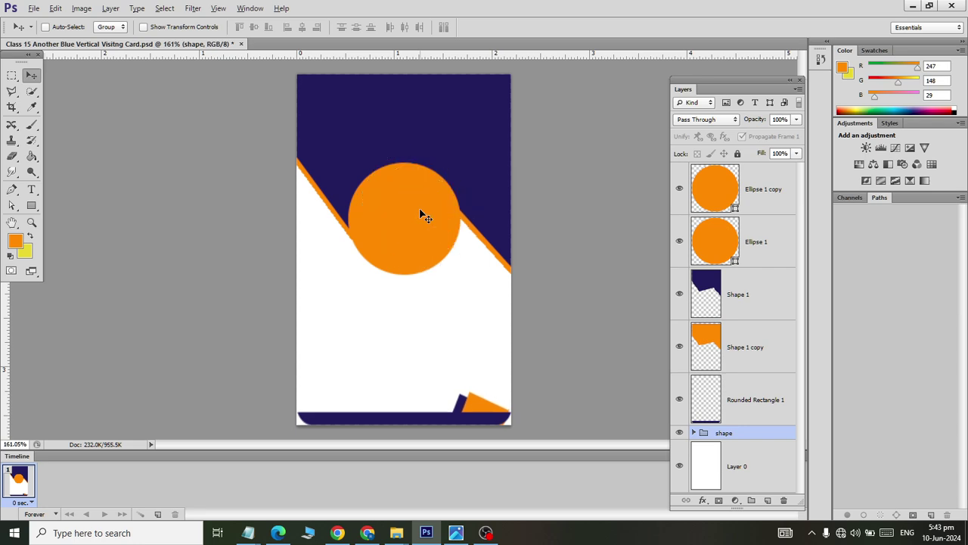
Rotate the corner accent about 6.8°, lower it 1 px, apply, and compare with the reference.
{"action": "key", "text": "ctrl+t"}
{"action": "left_click_drag", "start_coordinate": [534, 388], "coordinate": [566, 387]}
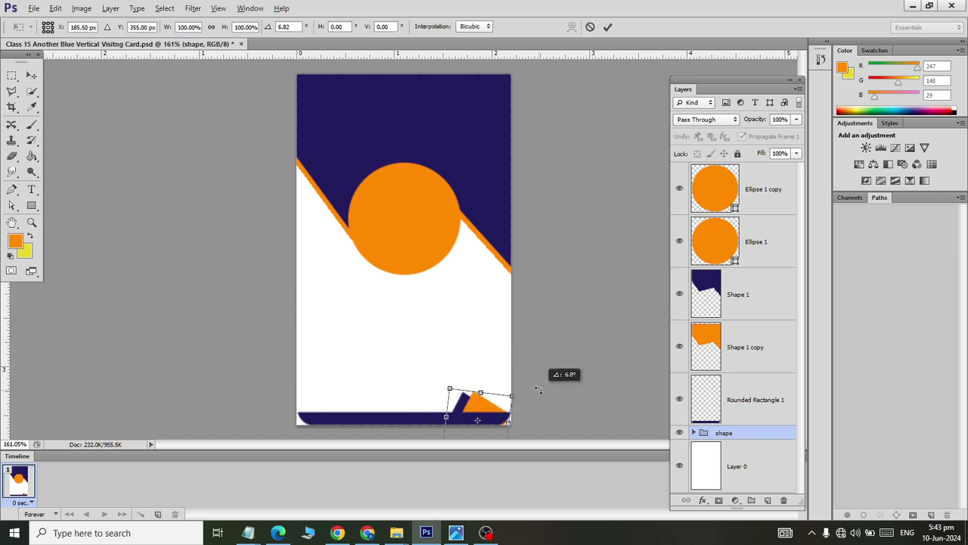
{"action": "key", "text": "Down"}
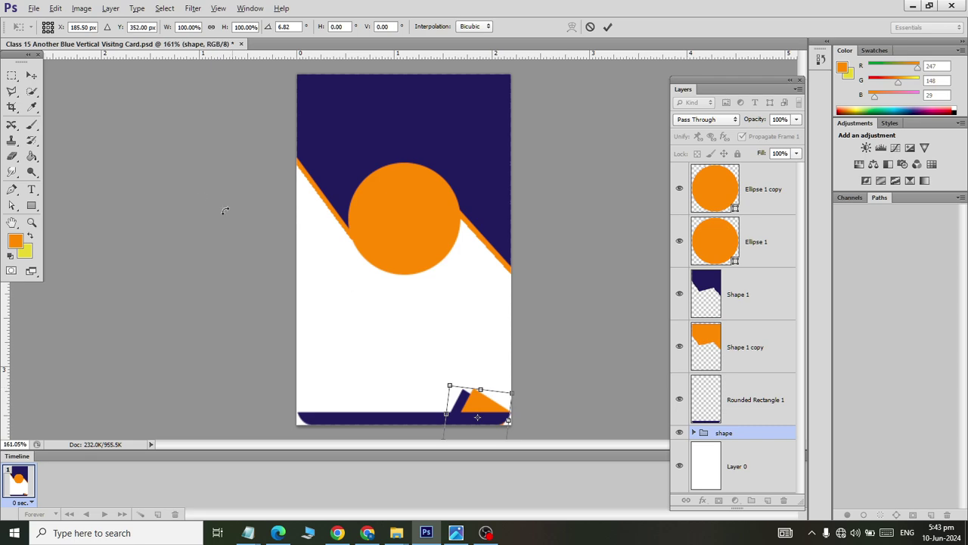
{"action": "left_click", "coordinate": [32, 75]}
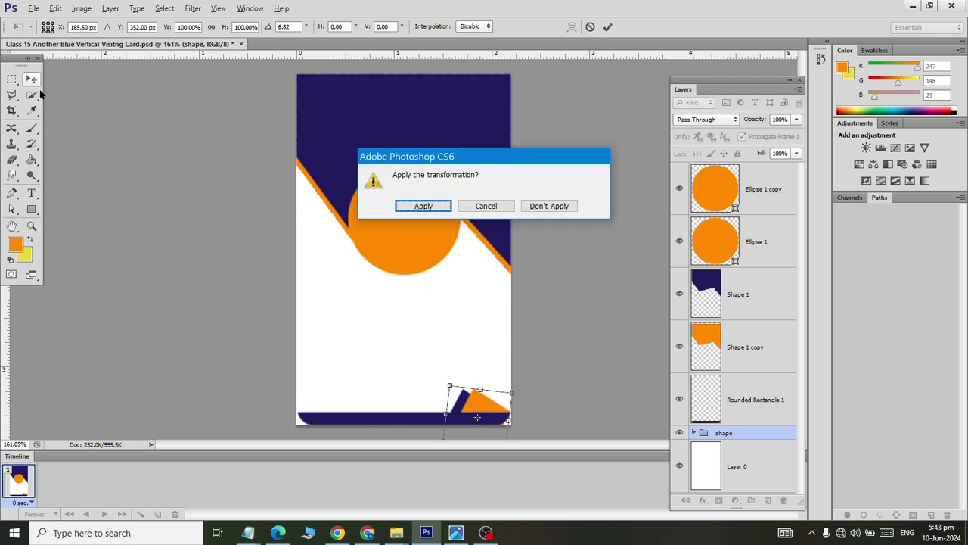
{"action": "left_click", "coordinate": [435, 208]}
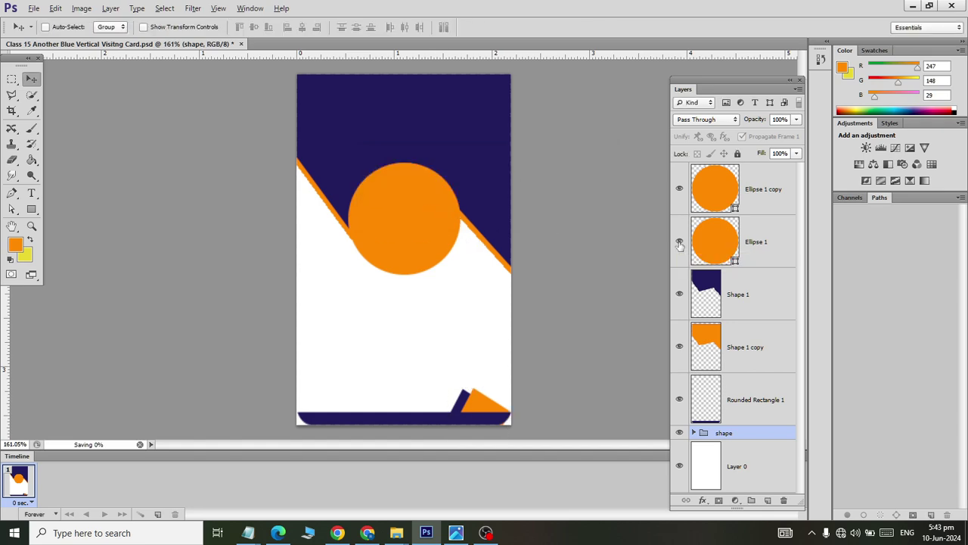
{"action": "key", "text": "alt+Tab"}
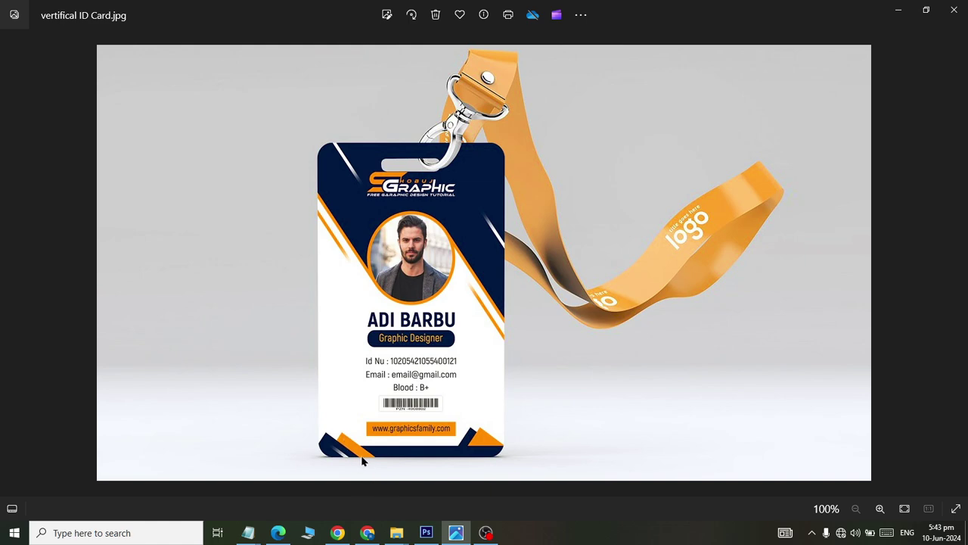
{"action": "key", "text": "alt+Tab"}
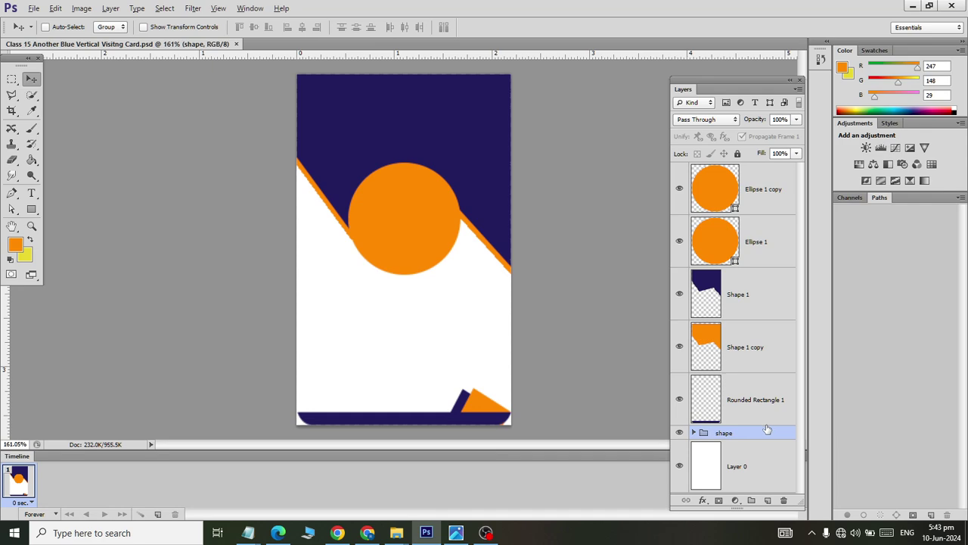
Duplicate the corner accent group, move the copy to the bottom-left and flip it horizontally.
{"action": "key", "text": "ctrl+j"}
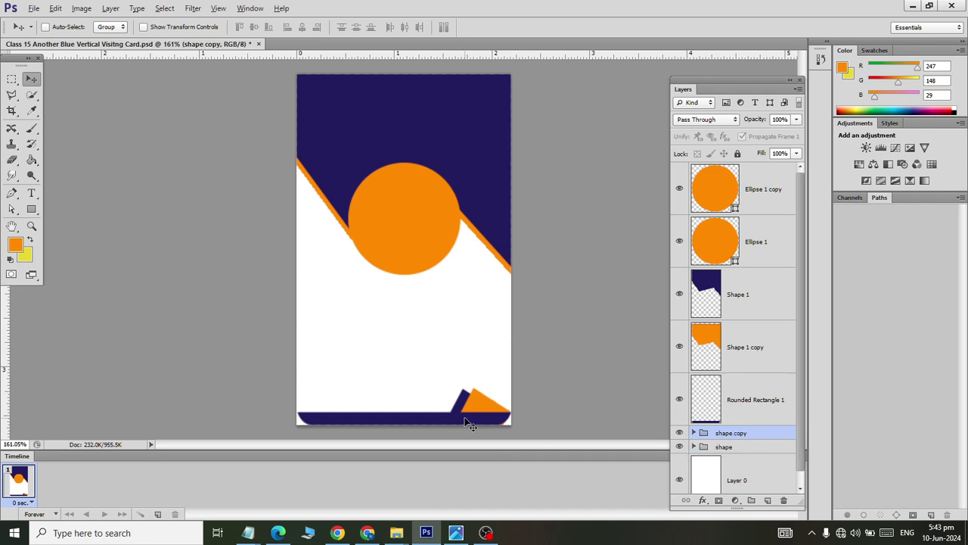
{"action": "left_click_drag", "start_coordinate": [464, 416], "coordinate": [346, 398]}
{"action": "key", "text": "alt+Tab"}
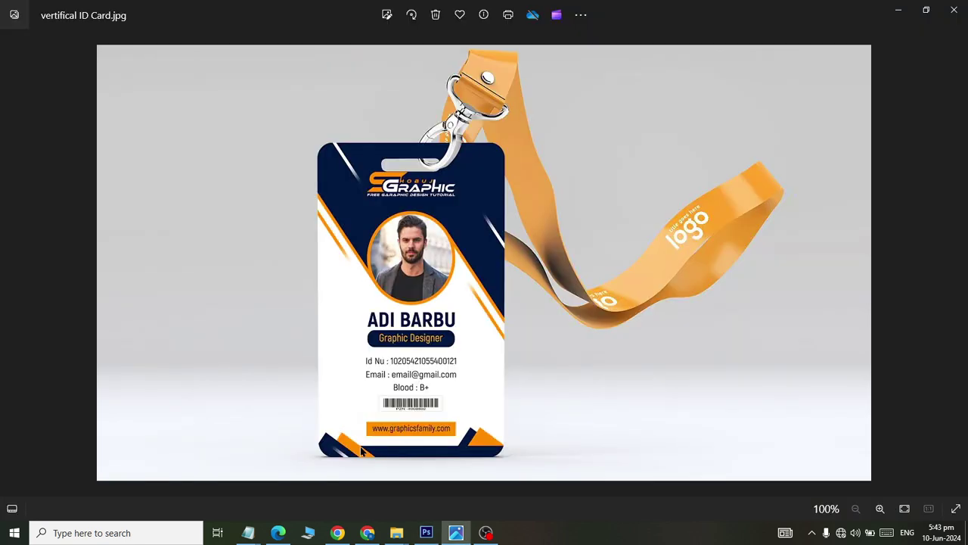
{"action": "key", "text": "alt+Tab"}
{"action": "key", "text": "alt+Tab"}
{"action": "key", "text": "alt+Tab"}
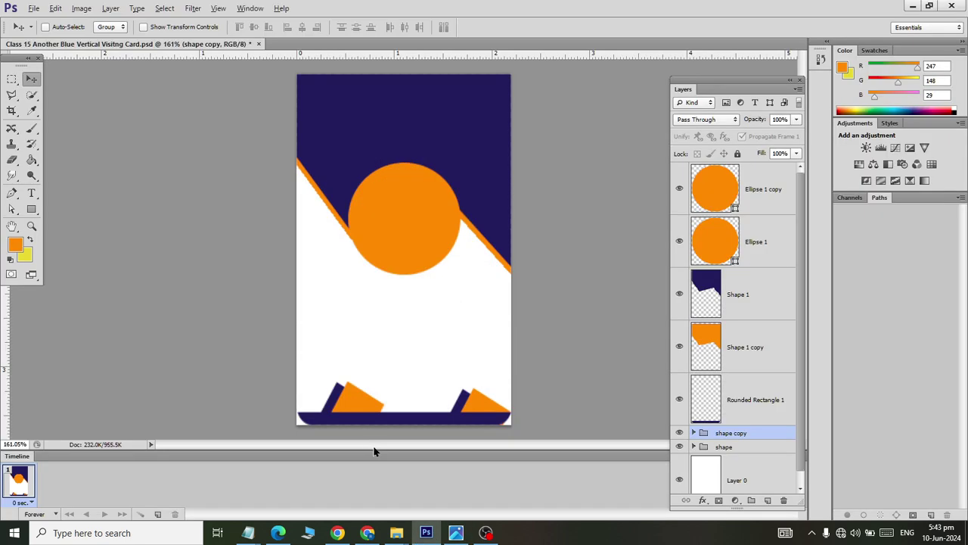
{"action": "left_click", "coordinate": [55, 9]}
{"action": "mouse_move", "coordinate": [105, 314]}
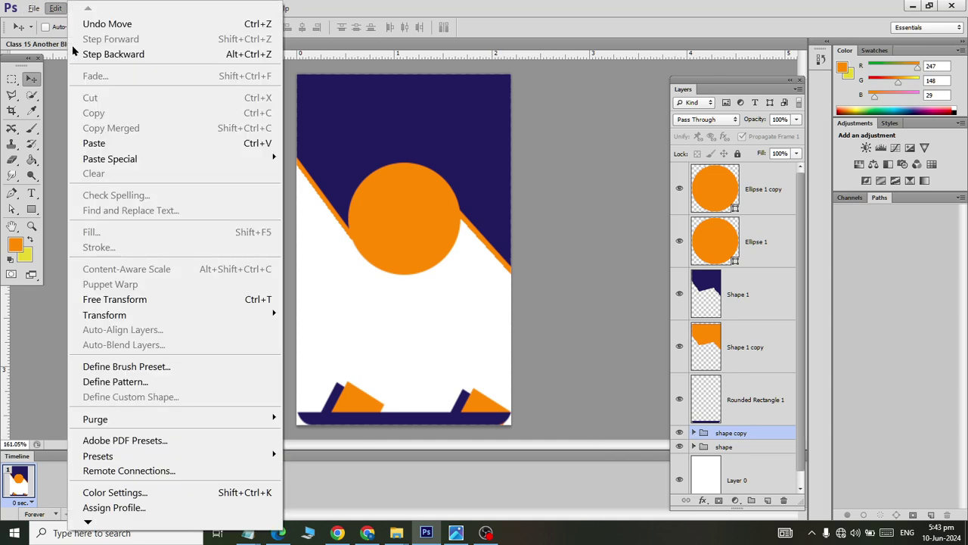
{"action": "left_click", "coordinate": [326, 485]}
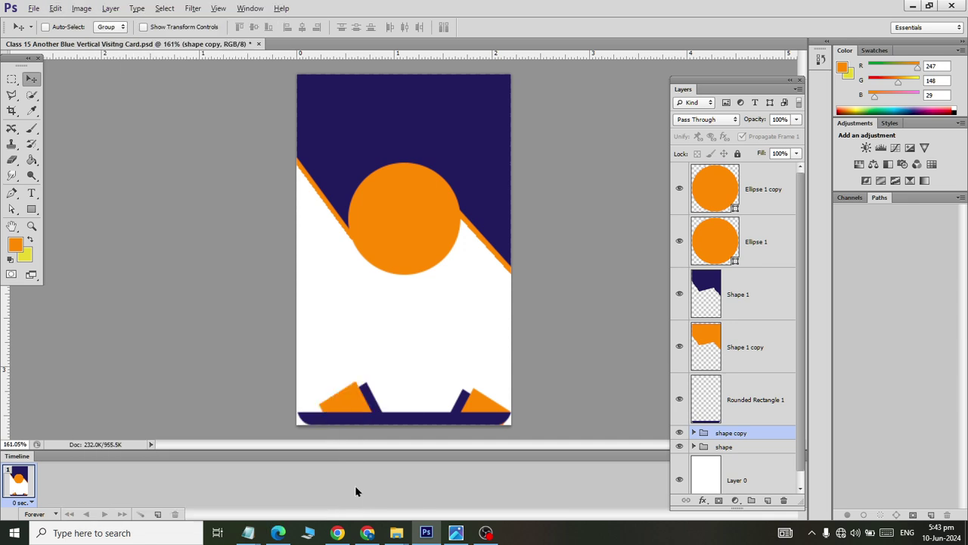
Inside the duplicate group, stack the navy rectangle above the orange one.
{"action": "left_click", "coordinate": [694, 434]}
{"action": "left_click", "coordinate": [738, 478]}
{"action": "scroll", "coordinate": [734, 461], "scroll_direction": "down", "scroll_amount": 2}
{"action": "left_click", "coordinate": [734, 407]}
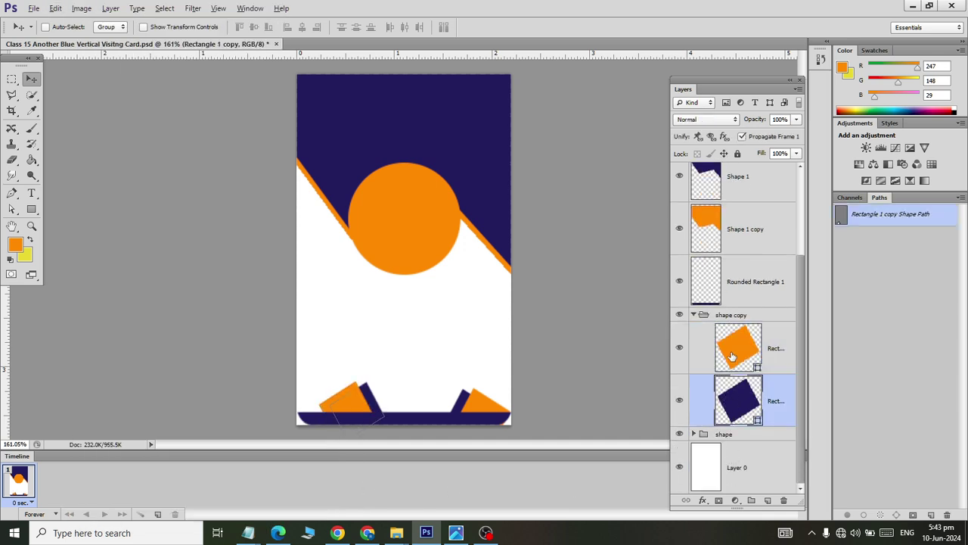
{"action": "left_click_drag", "start_coordinate": [734, 401], "coordinate": [730, 333]}
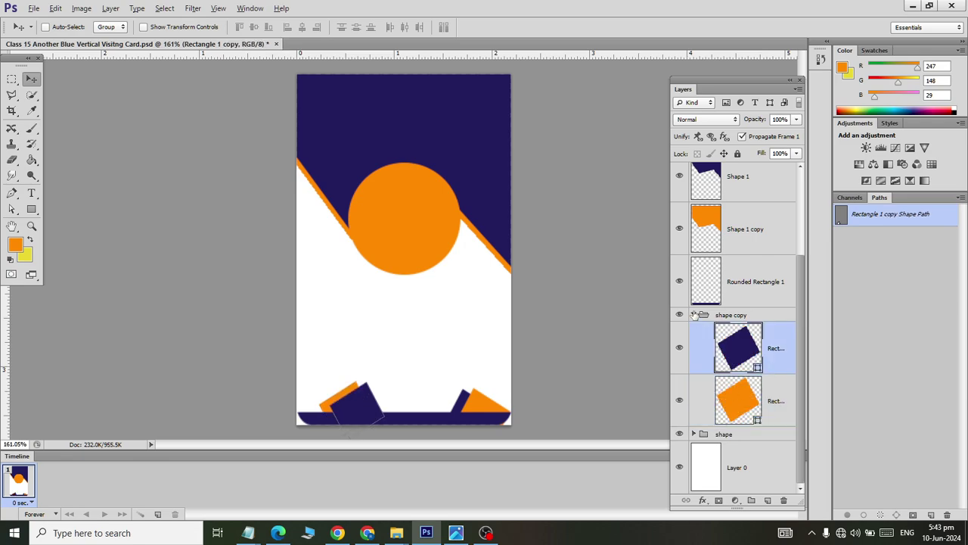
{"action": "key", "text": "alt+Tab"}
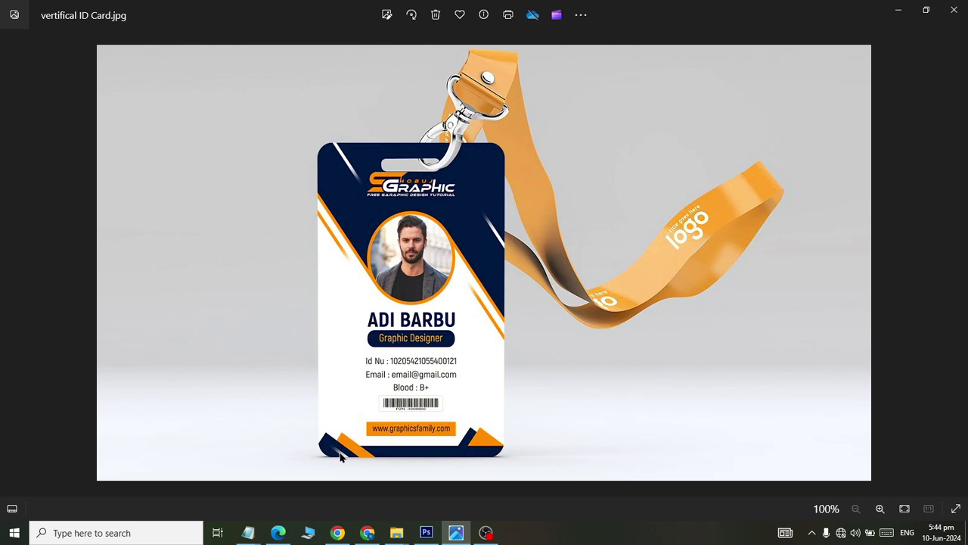
{"action": "key", "text": "alt+Tab"}
{"action": "key", "text": "alt+Tab"}
{"action": "key", "text": "alt+Tab"}
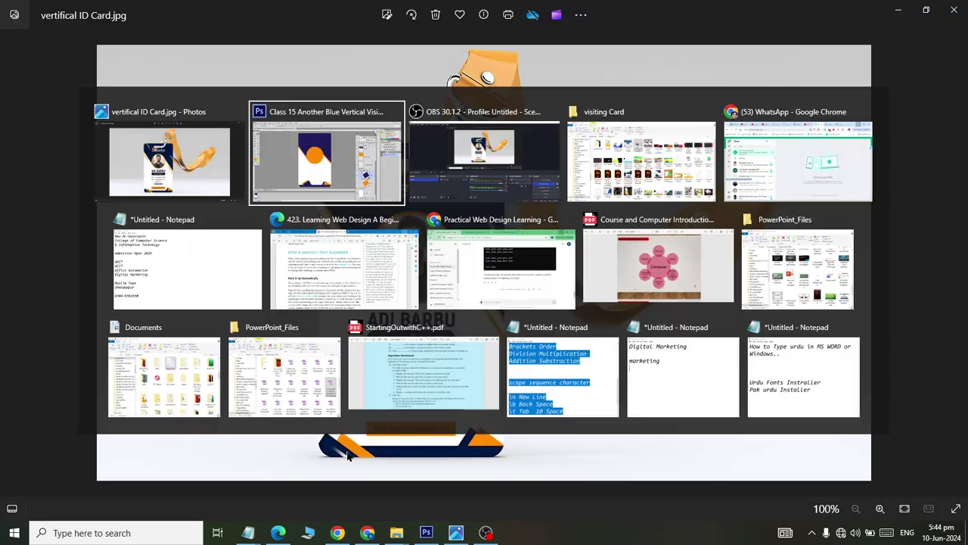
Undo a flip of the navy rectangle and instead flip the whole duplicate group horizontally.
{"action": "left_click", "coordinate": [56, 7]}
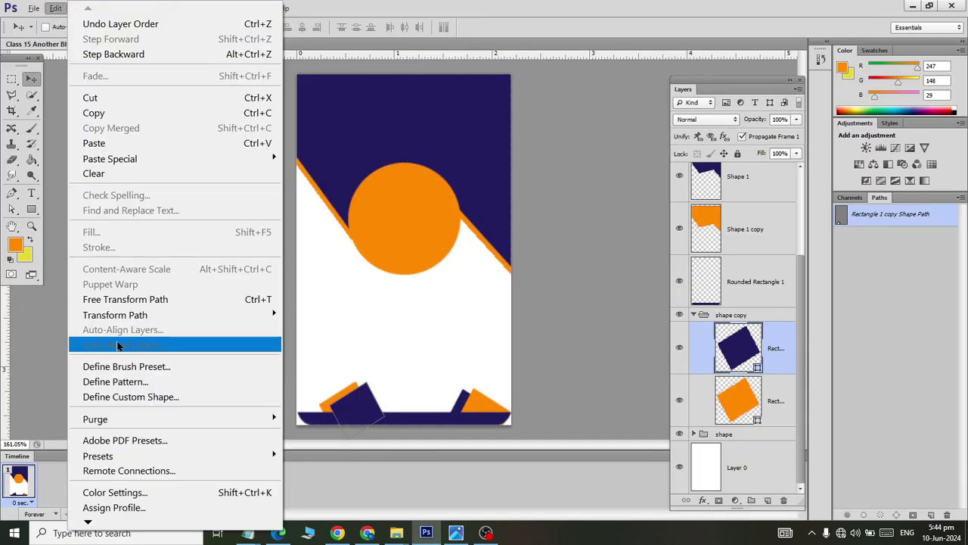
{"action": "left_click", "coordinate": [342, 485]}
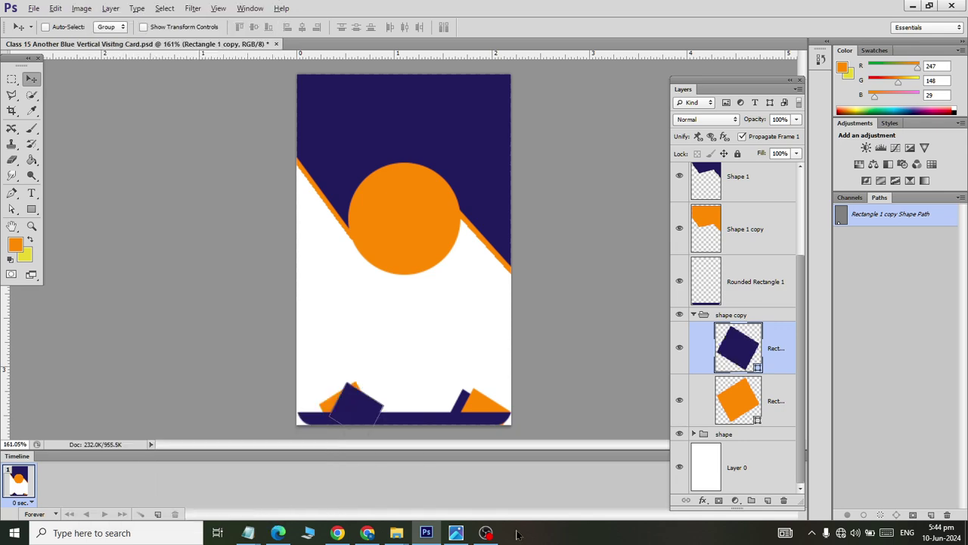
{"action": "key", "text": "ctrl+alt+z"}
{"action": "key", "text": "ctrl+alt+z"}
{"action": "key", "text": "ctrl+alt+z"}
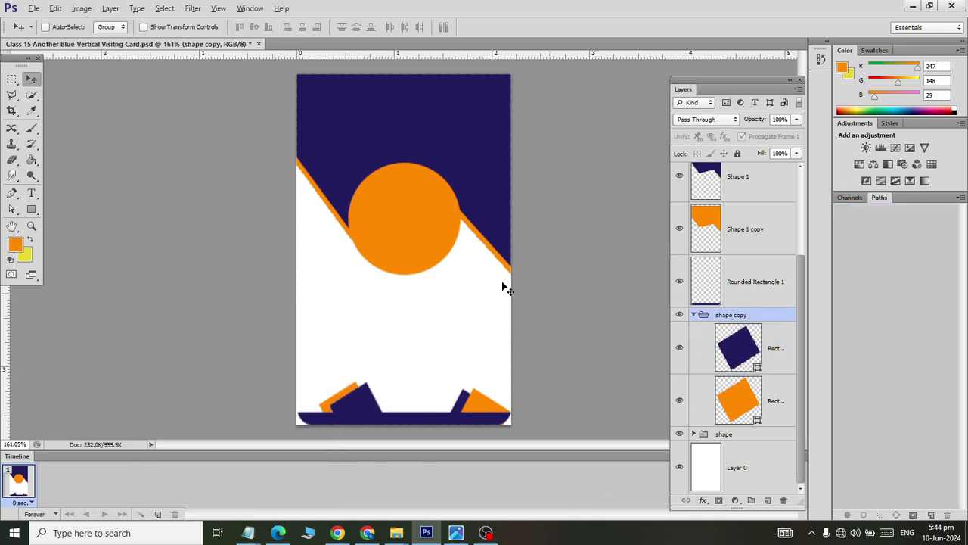
{"action": "left_click", "coordinate": [56, 8]}
{"action": "mouse_move", "coordinate": [105, 315]}
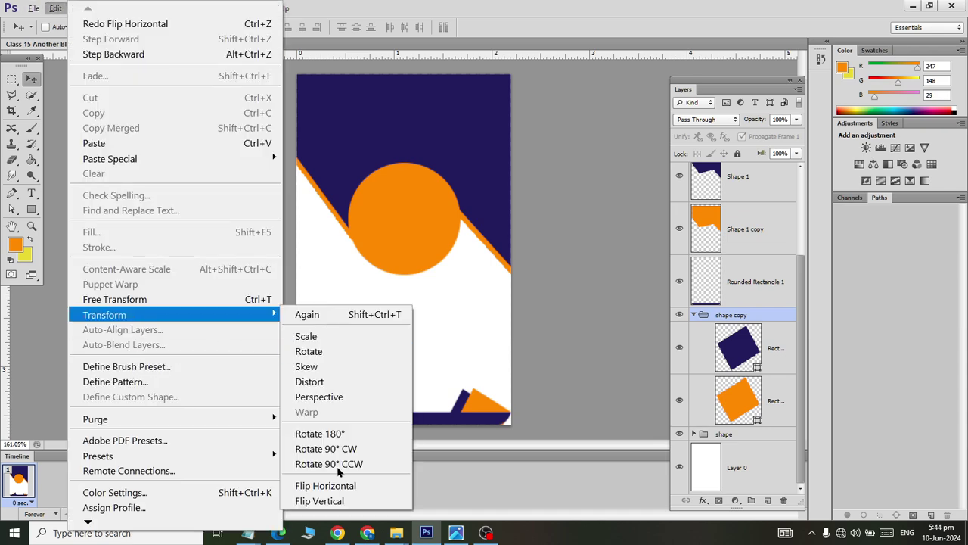
{"action": "left_click", "coordinate": [343, 489]}
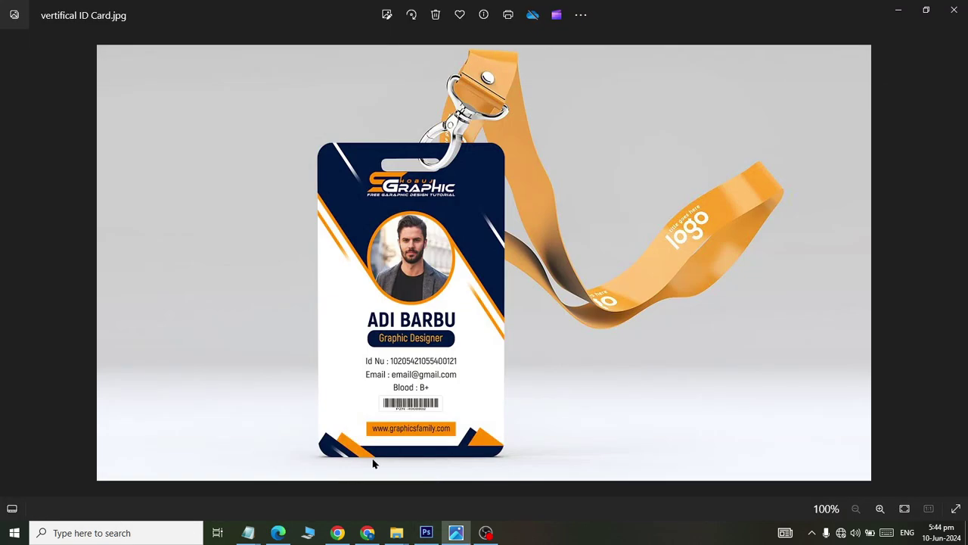
{"action": "key", "text": "alt+Tab"}
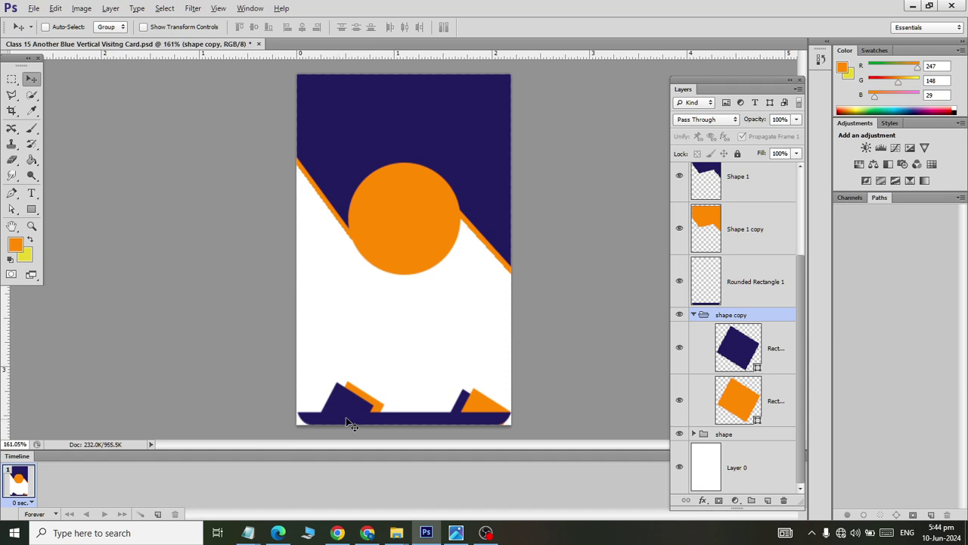
Move the rotated squares to the card's middle-left, cancel a trial transform, and select both square layers.
{"action": "mouse_move", "coordinate": [344, 401]}
{"action": "left_mouse_down"}
{"action": "mouse_move", "coordinate": [341, 338]}
{"action": "mouse_move", "coordinate": [405, 349]}
{"action": "left_mouse_up"}
{"action": "key", "text": "ctrl+t"}
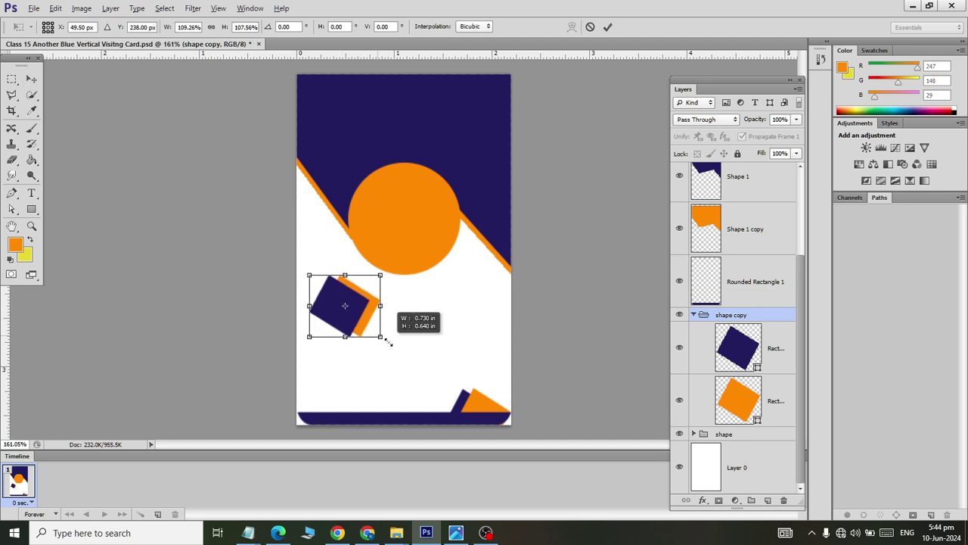
{"action": "left_click_drag", "start_coordinate": [405, 274], "coordinate": [357, 301]}
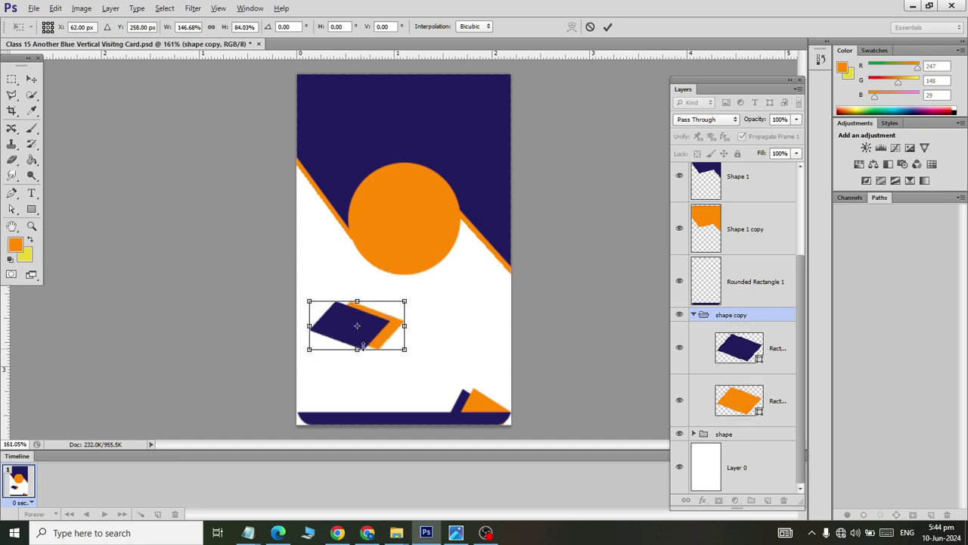
{"action": "left_click_drag", "start_coordinate": [362, 346], "coordinate": [412, 326]}
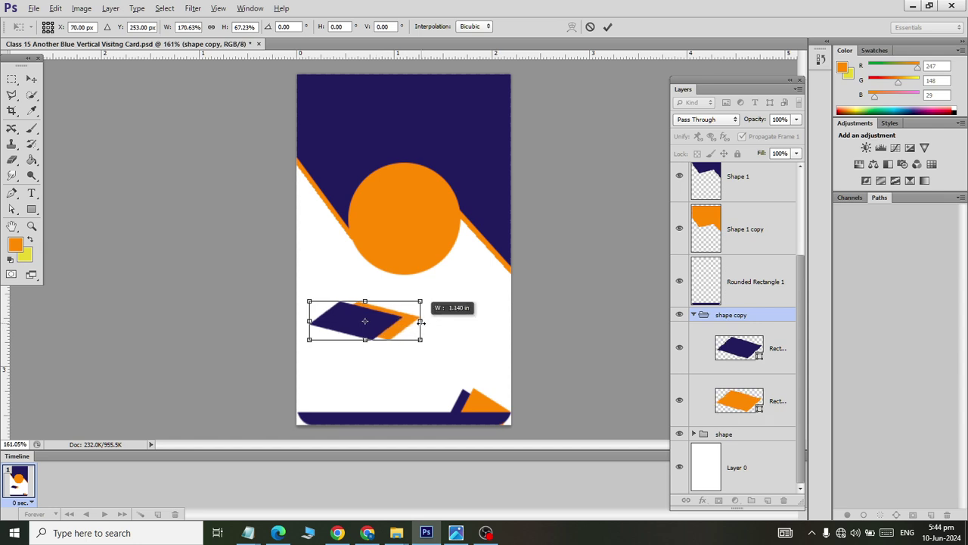
{"action": "key", "text": "Escape"}
{"action": "left_click", "coordinate": [767, 362]}
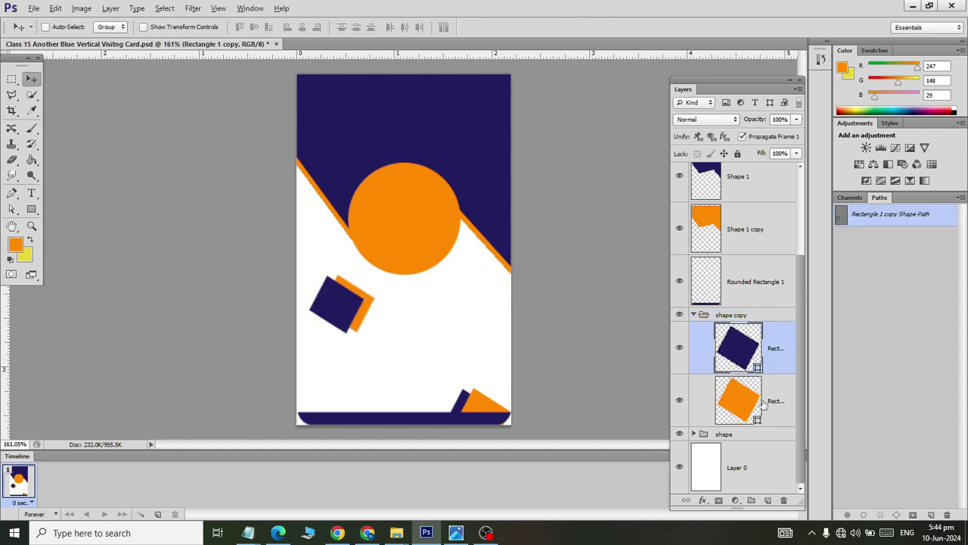
{"action": "left_click", "coordinate": [763, 408], "text": "shift"}
Delete the two square layers and draw a tall navy rectangle with no stroke at the card's left.
{"action": "left_click", "coordinate": [784, 501]}
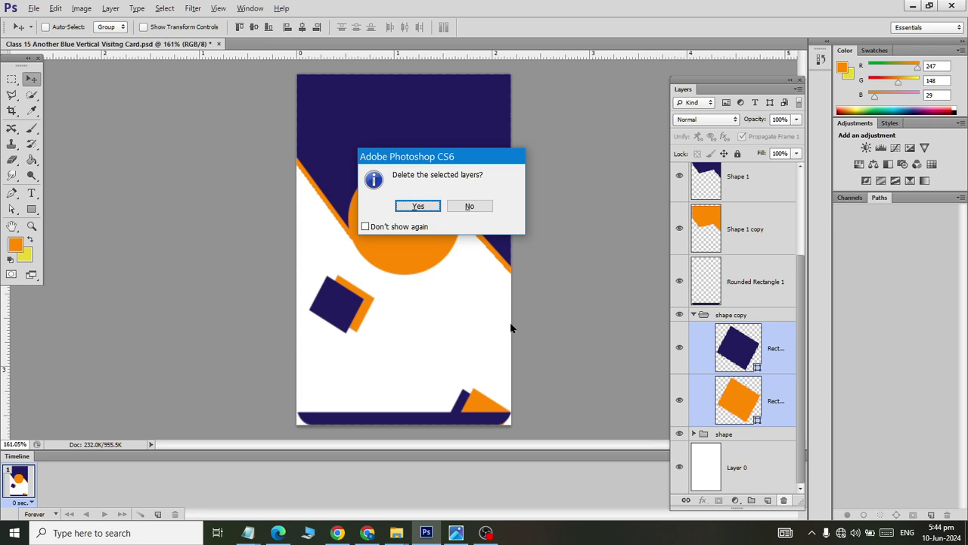
{"action": "left_click", "coordinate": [415, 209]}
{"action": "left_click", "coordinate": [31, 212]}
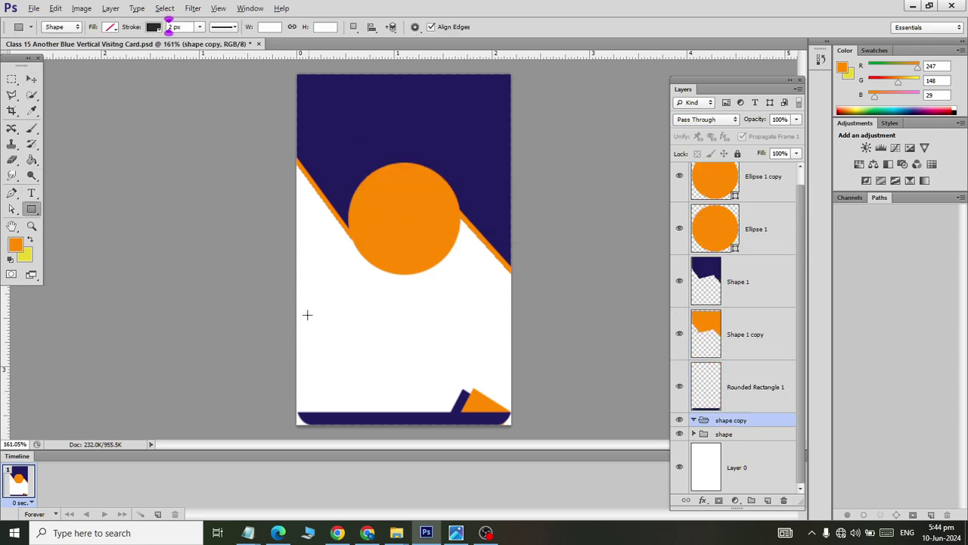
{"action": "left_click_drag", "start_coordinate": [303, 247], "coordinate": [335, 334]}
{"action": "left_click", "coordinate": [108, 28]}
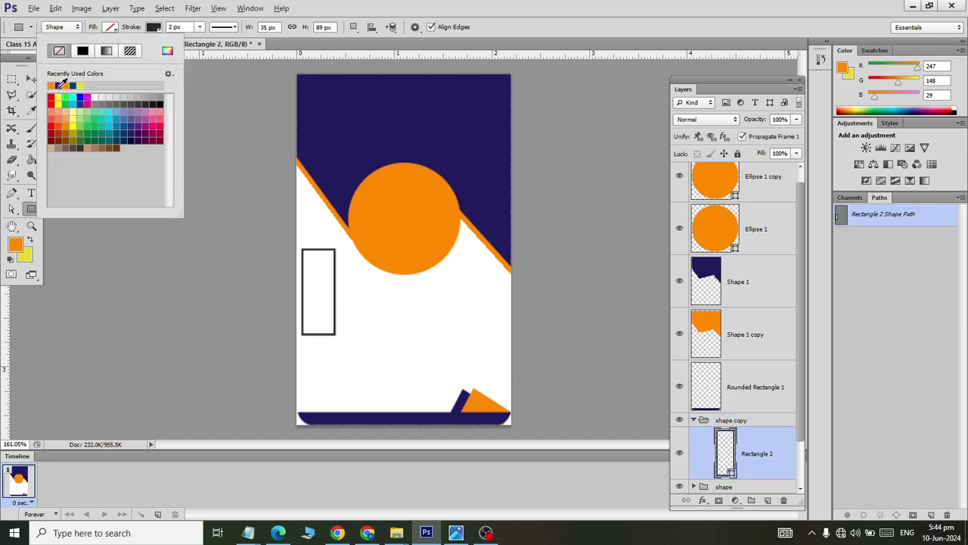
{"action": "left_click", "coordinate": [64, 84]}
{"action": "left_click", "coordinate": [151, 31]}
{"action": "left_click", "coordinate": [153, 27]}
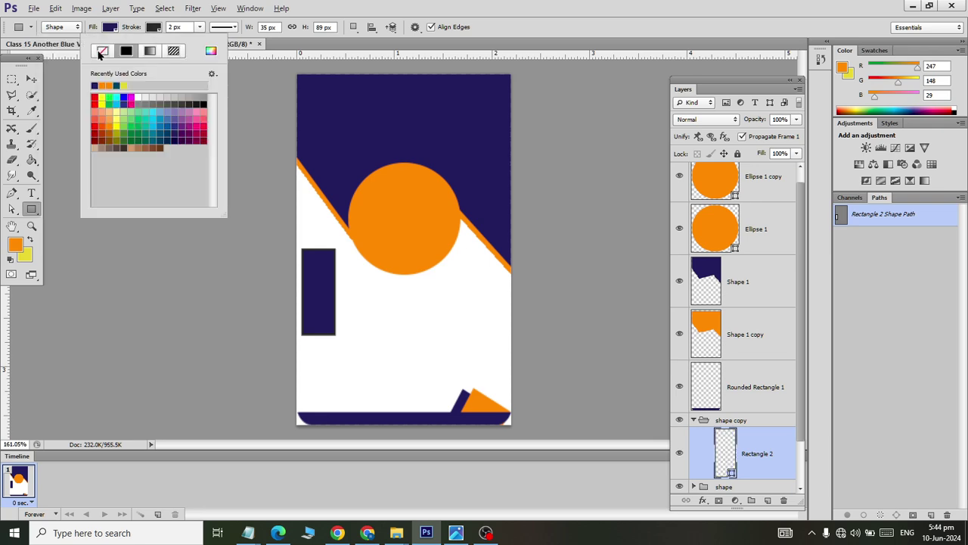
{"action": "left_click", "coordinate": [102, 51]}
Duplicate the navy rectangle and recolour the copy with the orange sampled from the circle.
{"action": "key", "text": "v"}
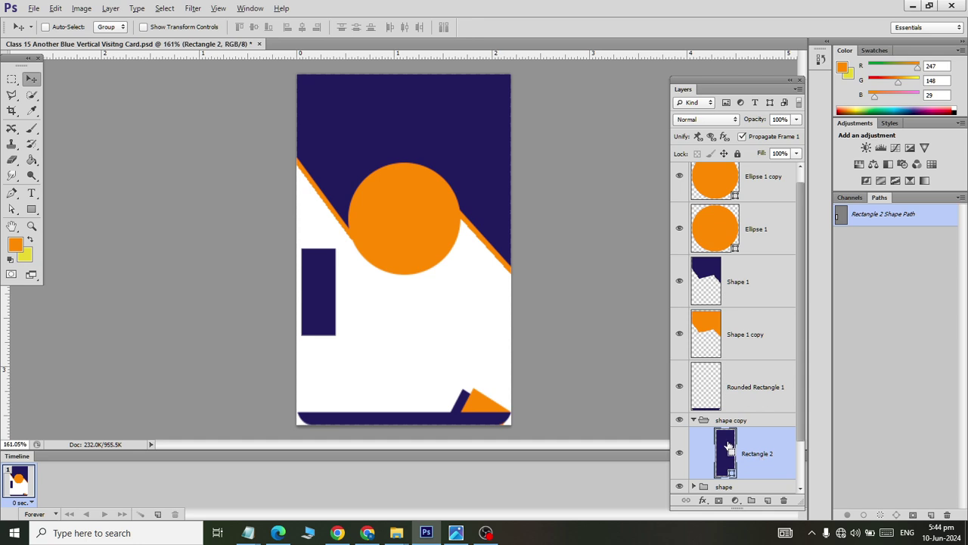
{"action": "key", "text": "ctrl+j"}
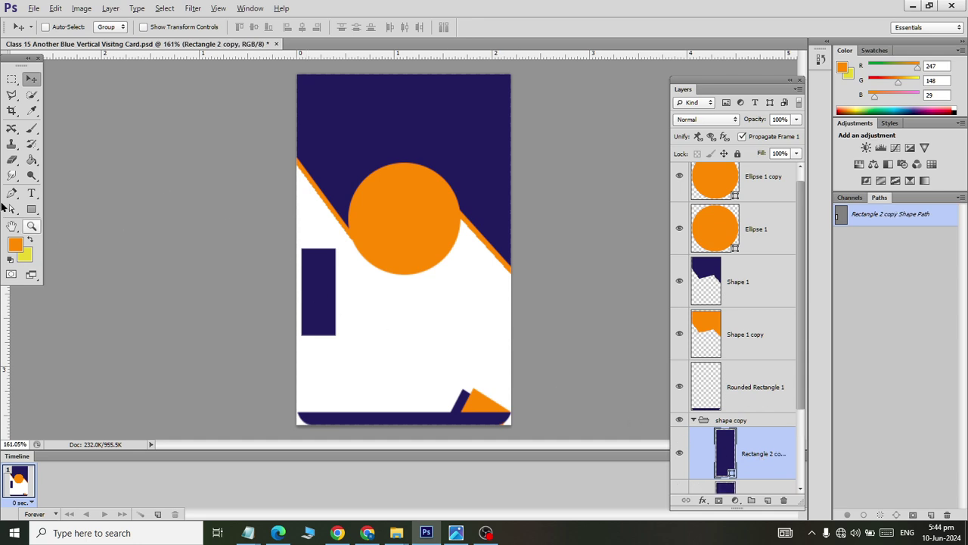
{"action": "left_click", "coordinate": [31, 209]}
{"action": "double_click", "coordinate": [725, 452]}
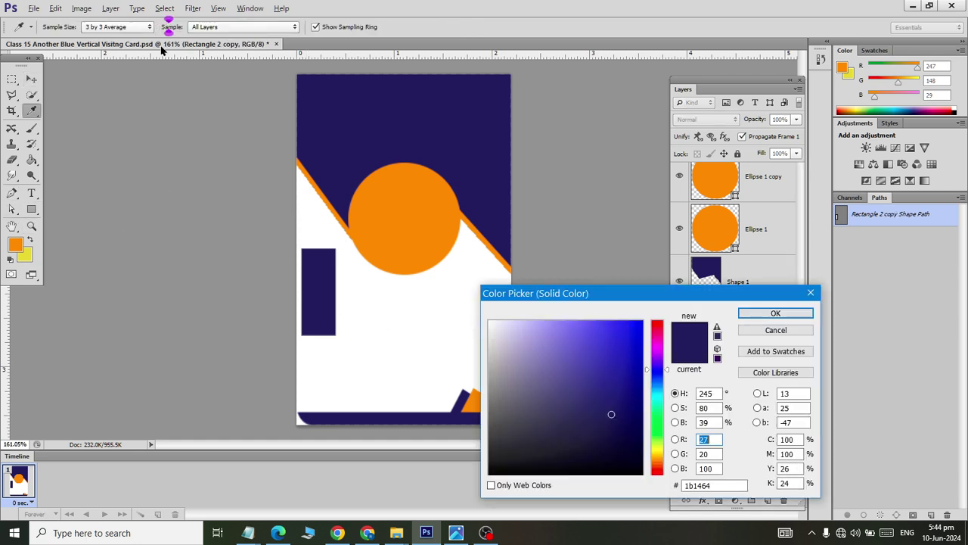
{"action": "left_click", "coordinate": [436, 208]}
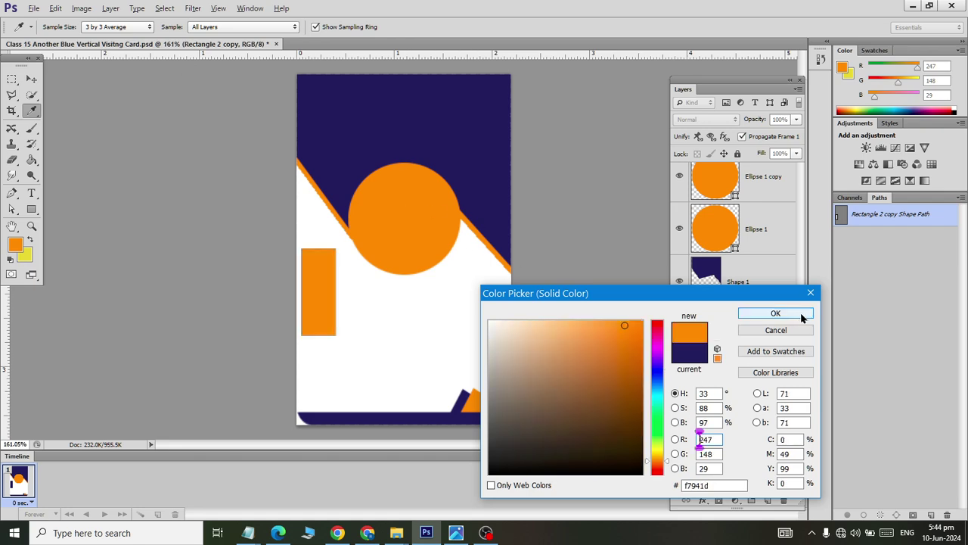
{"action": "left_click", "coordinate": [775, 313]}
Check the reference card, then move the orange rectangle down toward the bottom-left.
{"action": "left_click", "coordinate": [31, 80]}
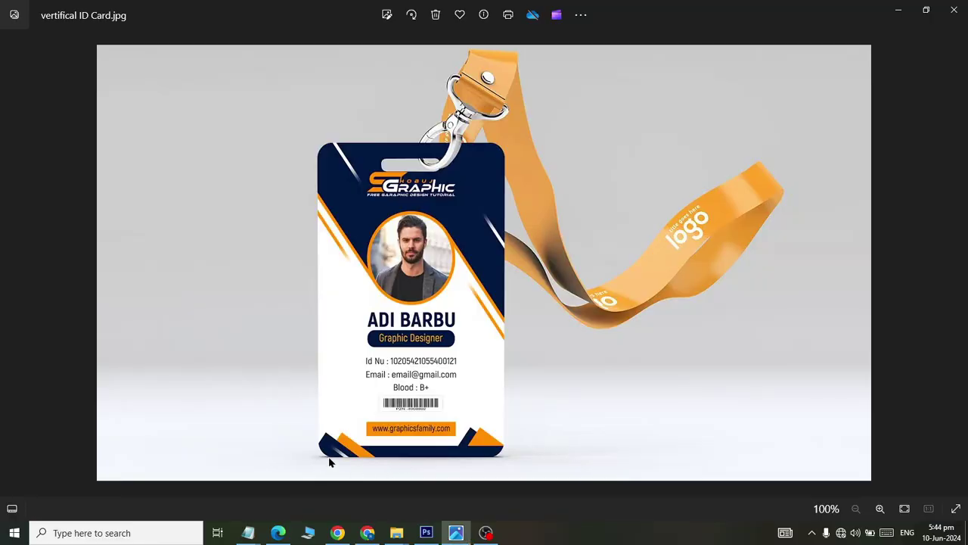
{"action": "key", "text": "alt+Tab"}
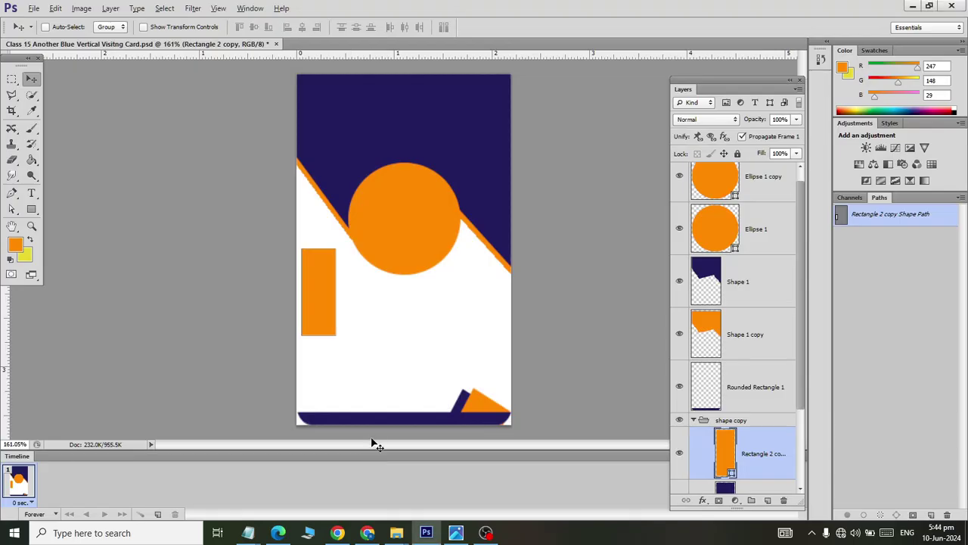
{"action": "scroll", "coordinate": [725, 452], "scroll_direction": "down", "scroll_amount": 3}
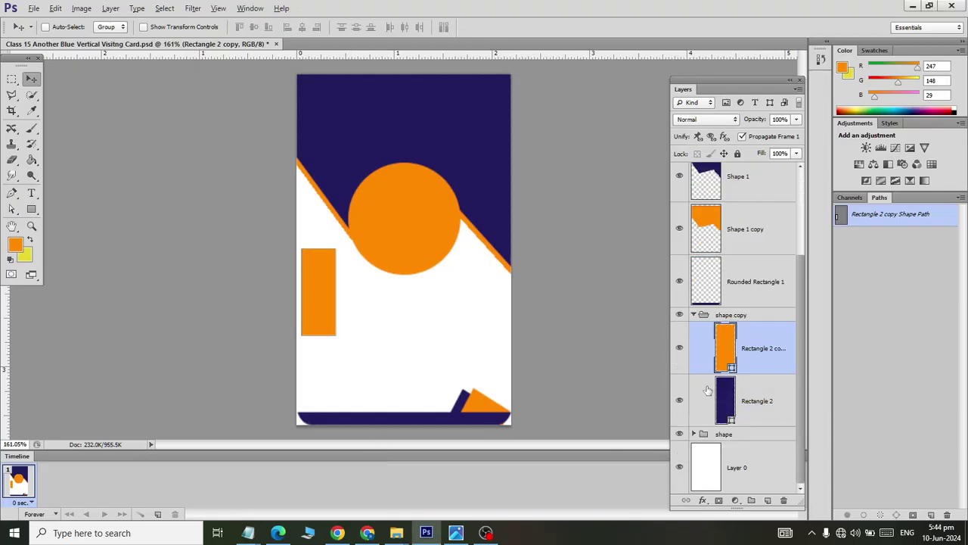
{"action": "left_click", "coordinate": [707, 315]}
{"action": "left_click_drag", "start_coordinate": [328, 310], "coordinate": [358, 398]}
Make the orange rectangle slightly narrower and apply the resize.
{"action": "key", "text": "alt+Tab"}
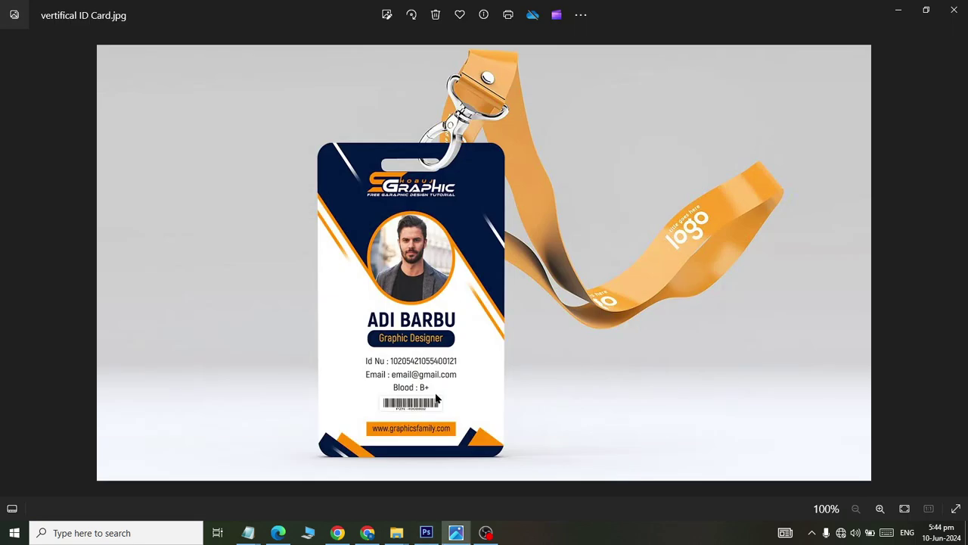
{"action": "key", "text": "alt+Tab"}
{"action": "key", "text": "ctrl+t"}
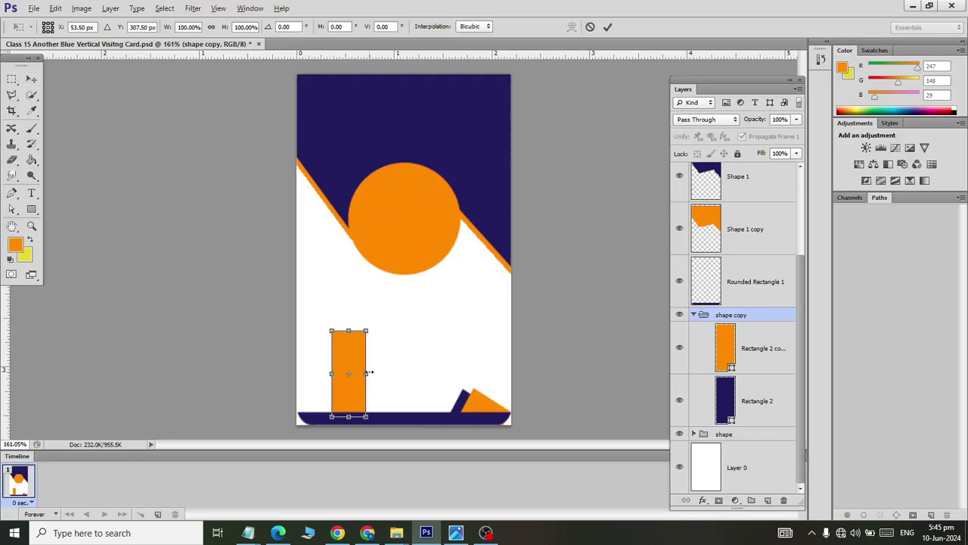
{"action": "left_click_drag", "start_coordinate": [368, 373], "coordinate": [362, 372]}
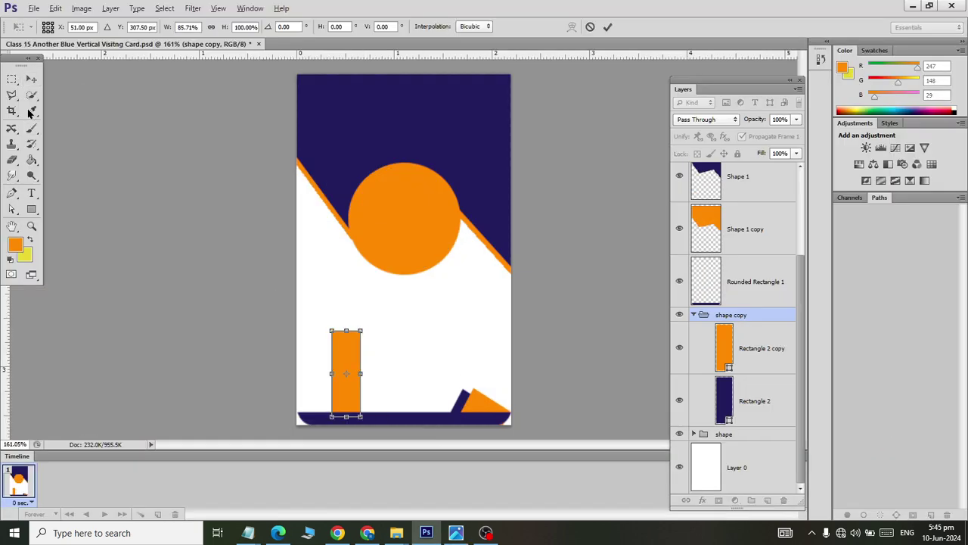
{"action": "left_click", "coordinate": [31, 78]}
{"action": "left_click", "coordinate": [408, 206]}
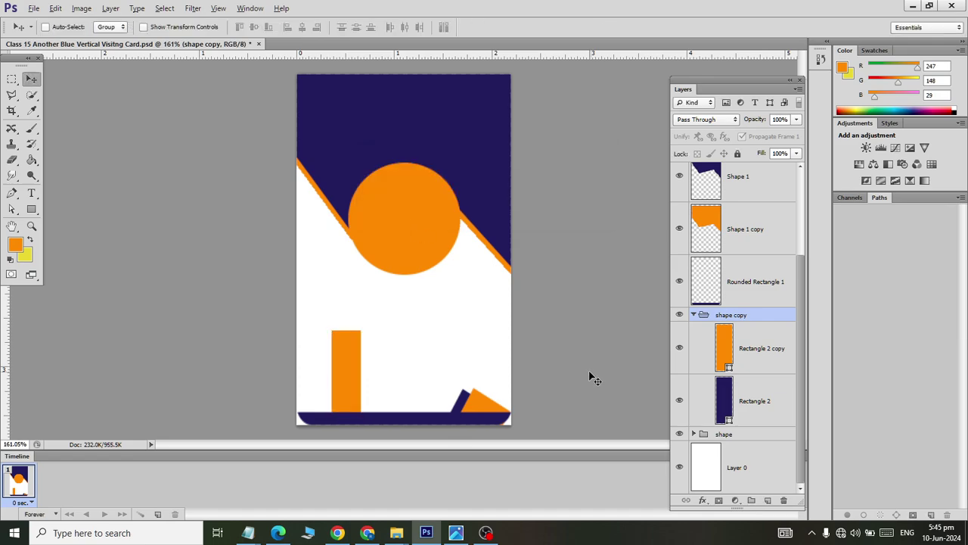
Shorten the orange rectangle from the top and slim it further.
{"action": "key", "text": "alt+Tab"}
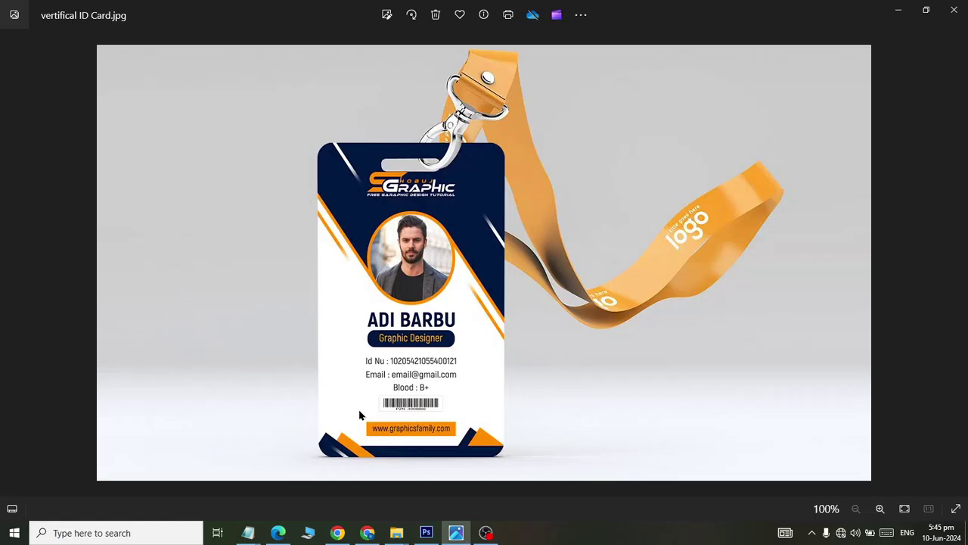
{"action": "key", "text": "alt+Tab"}
{"action": "key", "text": "ctrl+t"}
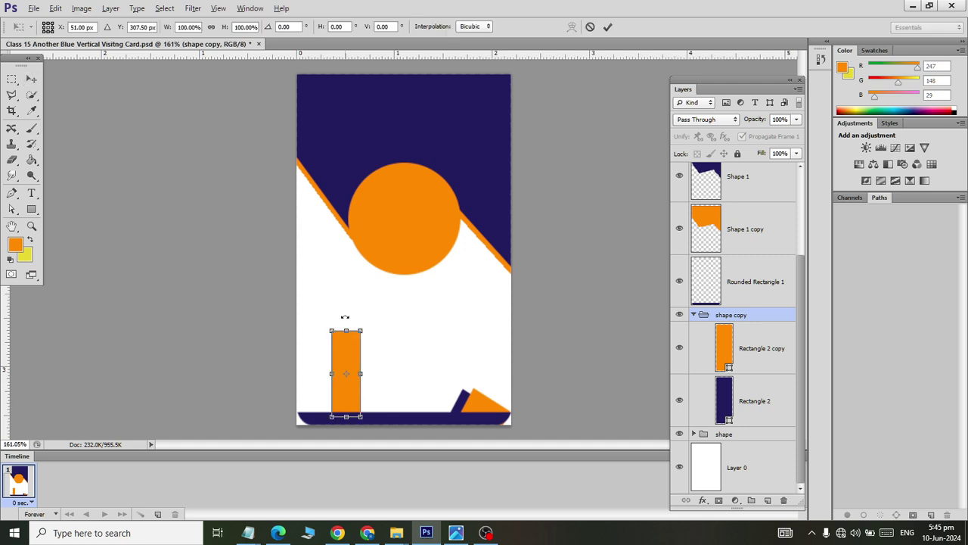
{"action": "left_click_drag", "start_coordinate": [346, 331], "coordinate": [345, 351]}
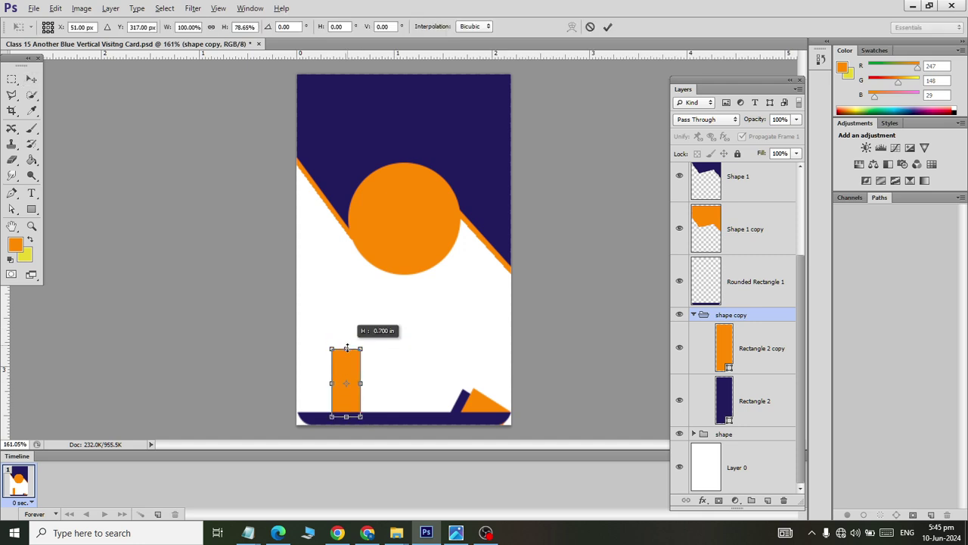
{"action": "left_click_drag", "start_coordinate": [363, 392], "coordinate": [356, 389]}
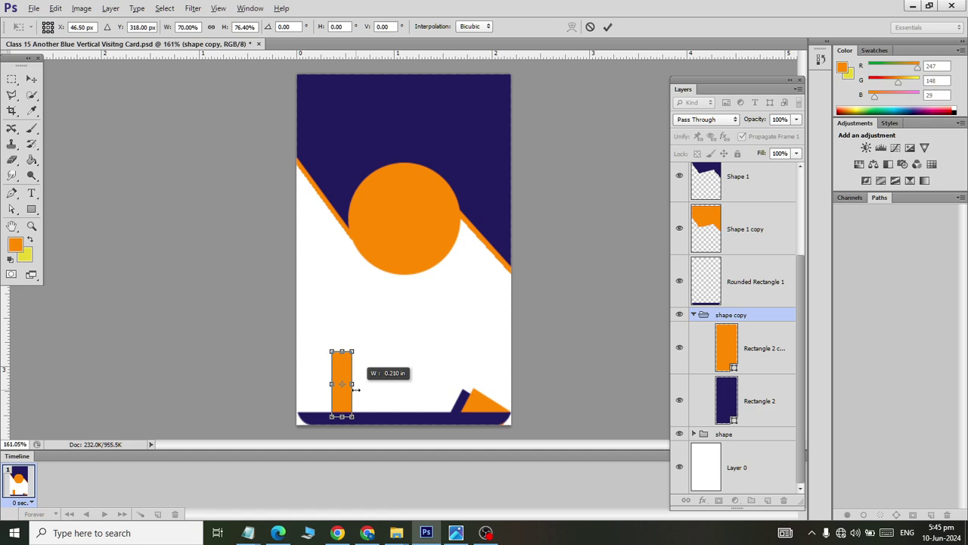
{"action": "left_click", "coordinate": [31, 79]}
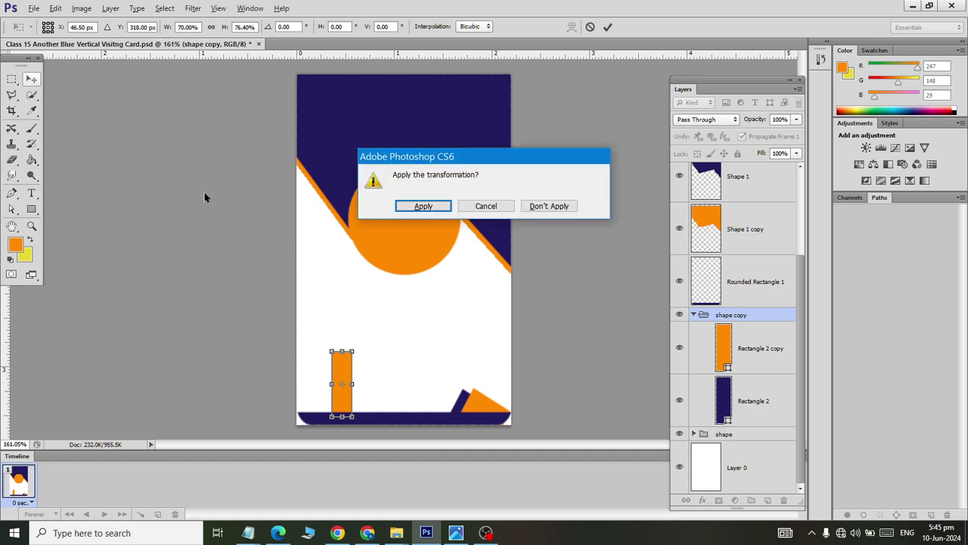
{"action": "left_click", "coordinate": [396, 207]}
Rotate the orange rectangle about -65° and settle it on the card's bottom-left corner.
{"action": "key", "text": "ctrl+t"}
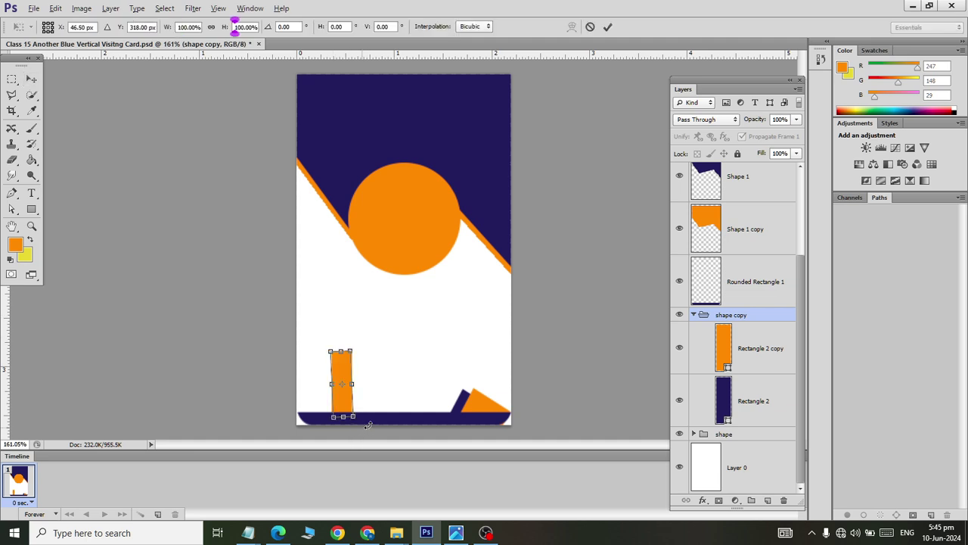
{"action": "left_click_drag", "start_coordinate": [367, 425], "coordinate": [405, 402]}
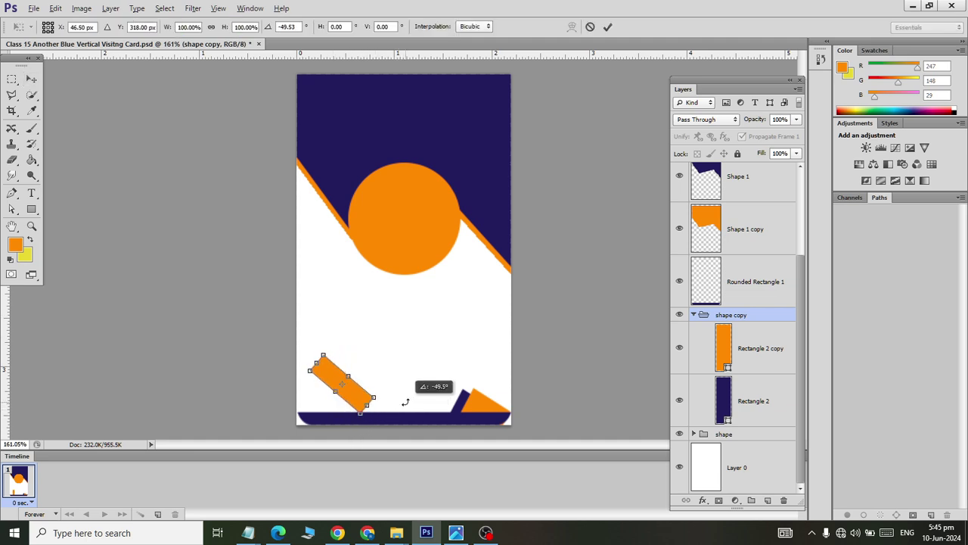
{"action": "mouse_move", "coordinate": [344, 386]}
{"action": "left_mouse_down"}
{"action": "mouse_move", "coordinate": [352, 402]}
{"action": "mouse_move", "coordinate": [390, 402]}
{"action": "left_mouse_up"}
{"action": "left_click_drag", "start_coordinate": [350, 410], "coordinate": [356, 415]}
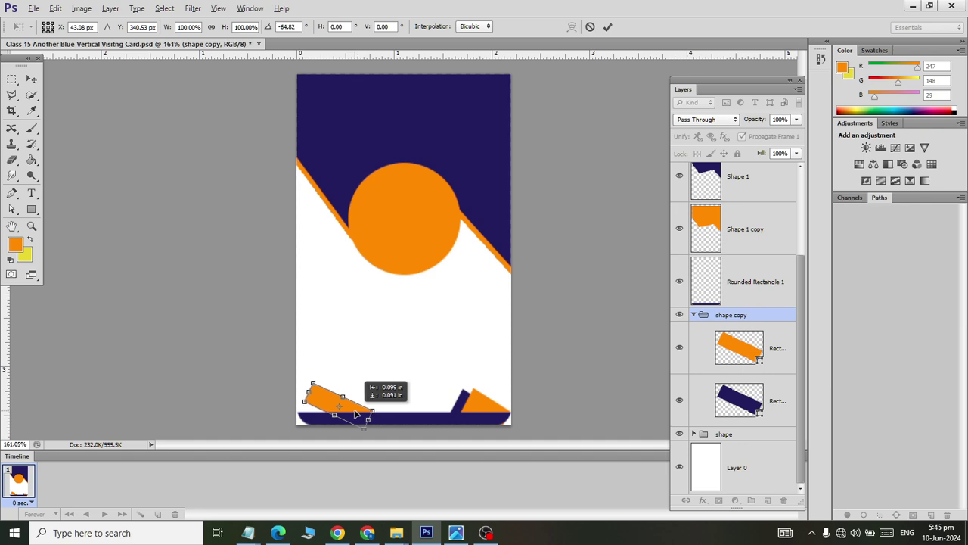
{"action": "key", "text": "alt+Tab"}
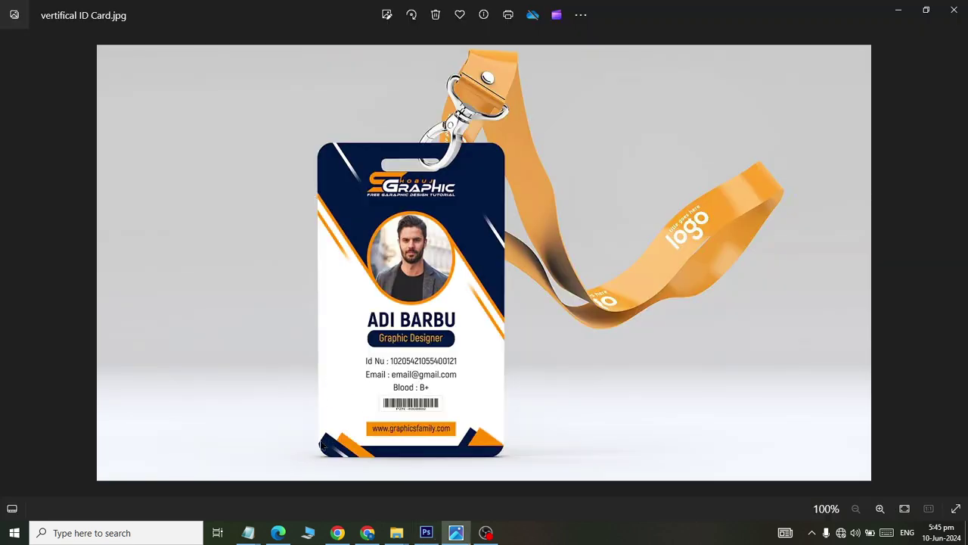
{"action": "key", "text": "alt+Tab"}
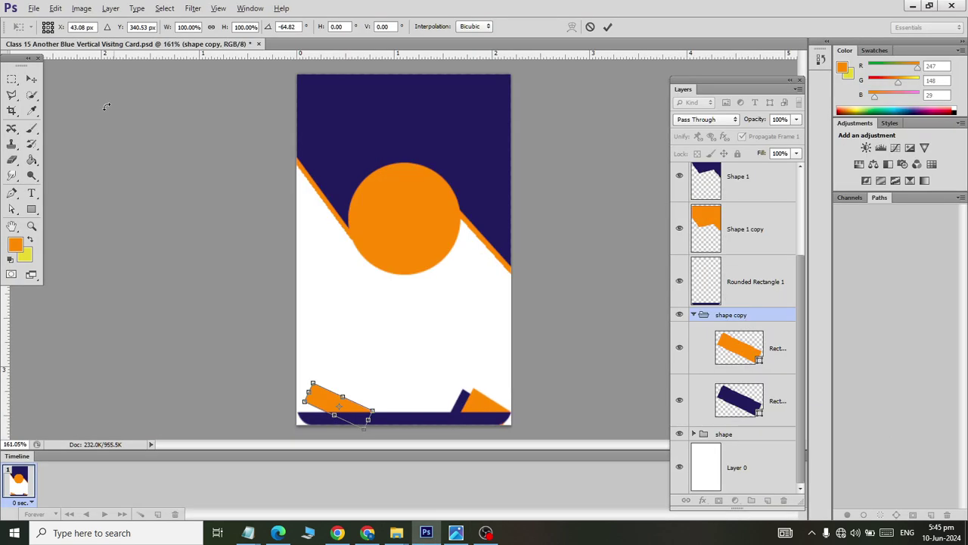
{"action": "left_click", "coordinate": [31, 79]}
Apply the tilt, stack the navy bar above the orange bar, and nudge the navy bar down 3 px.
{"action": "left_click", "coordinate": [415, 208]}
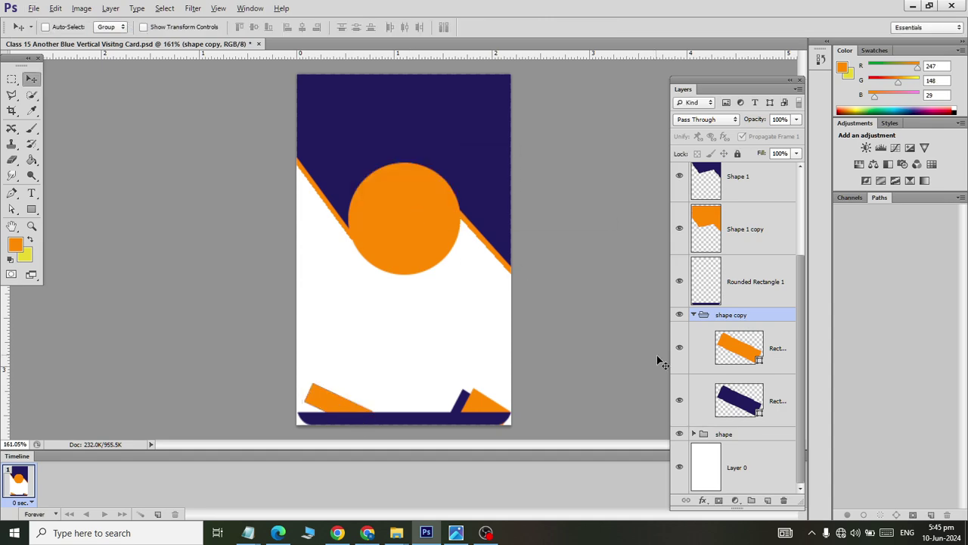
{"action": "left_click_drag", "start_coordinate": [726, 360], "coordinate": [736, 410]}
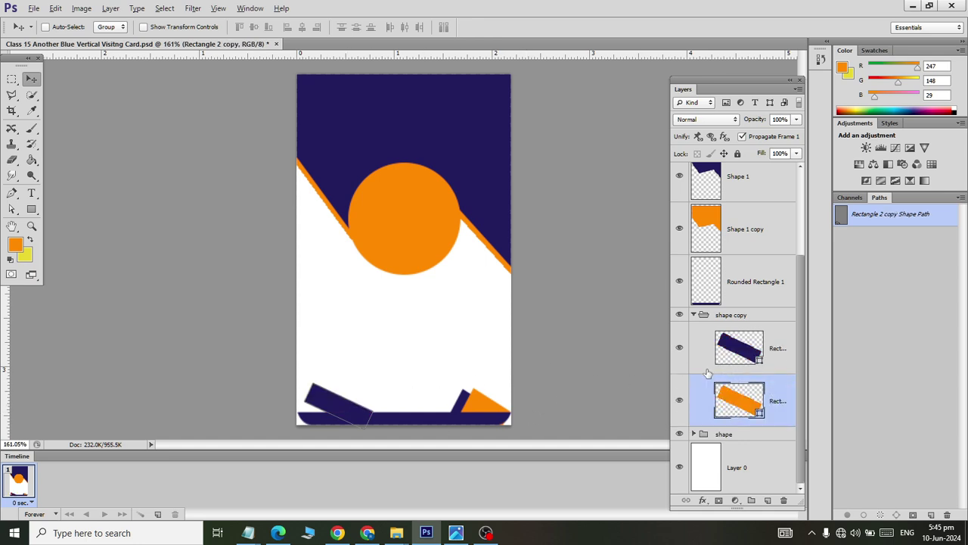
{"action": "left_click", "coordinate": [714, 353]}
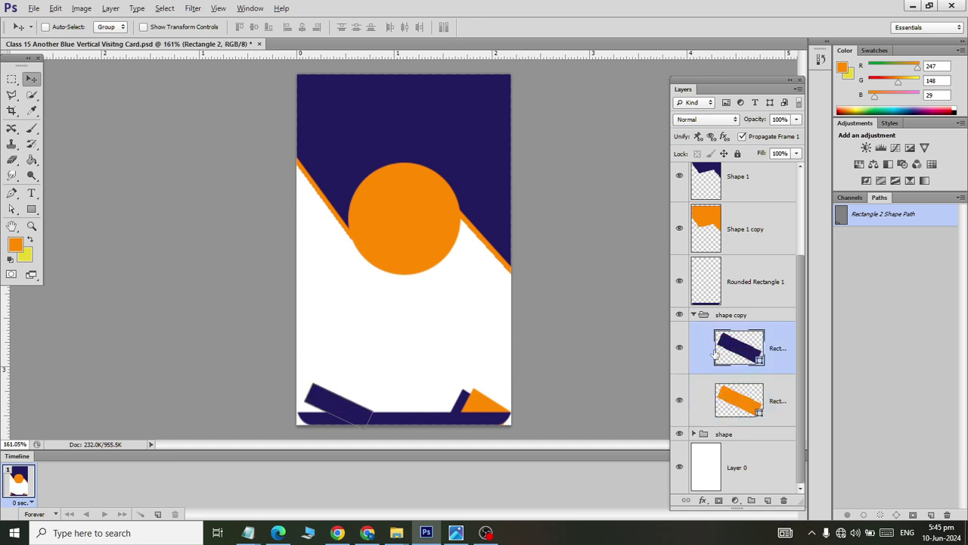
{"action": "key", "text": "Down"}
{"action": "key", "text": "Down"}
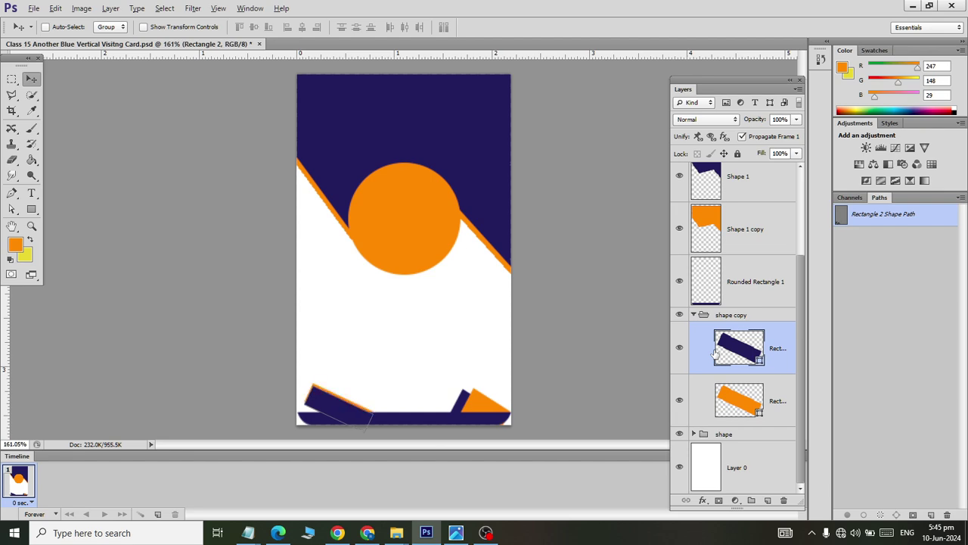
{"action": "key", "text": "Down"}
{"action": "key", "text": "Down"}
{"action": "key", "text": "Down"}
{"action": "key", "text": "Down"}
{"action": "key", "text": "Down"}
{"action": "key", "text": "Down"}
{"action": "key", "text": "Down"}
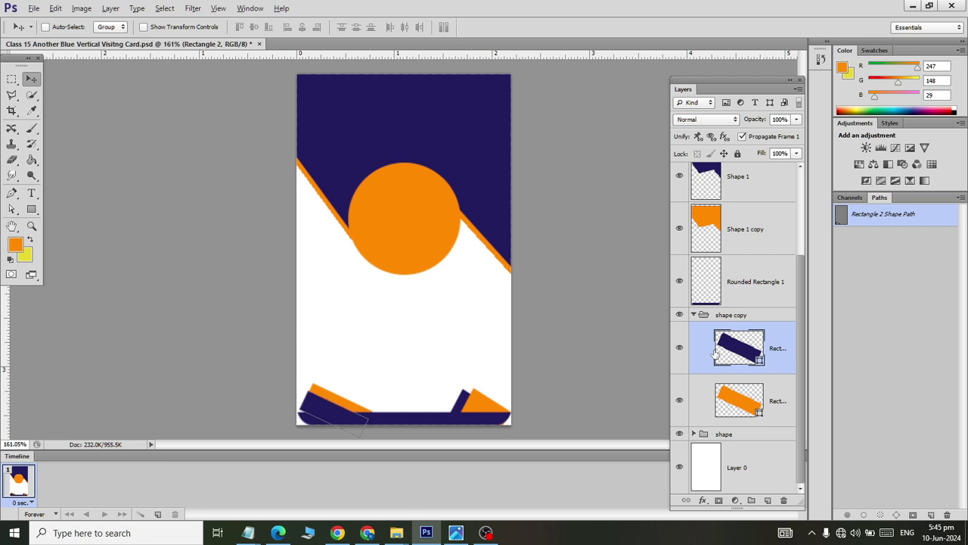
{"action": "key", "text": "Down"}
{"action": "key", "text": "Down"}
{"action": "key", "text": "Down"}
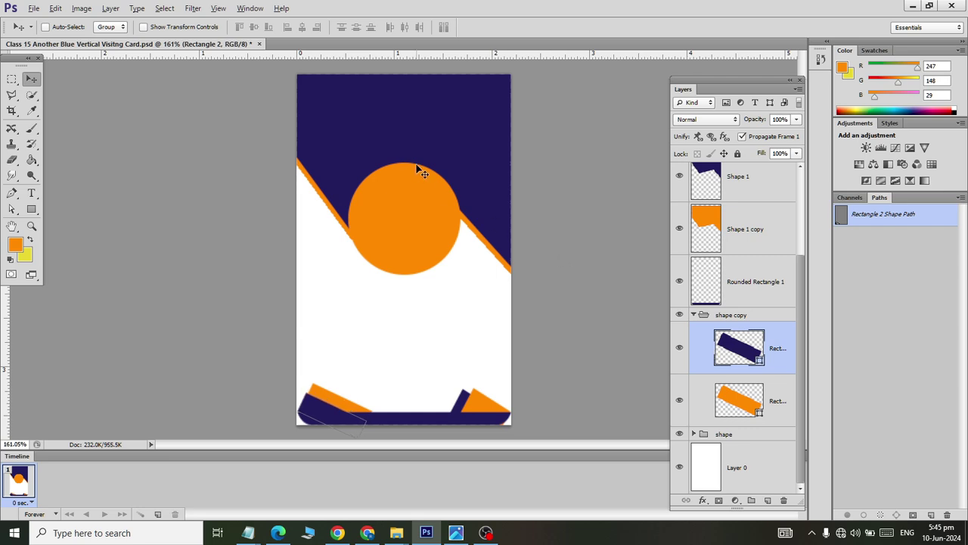
{"action": "key", "text": "alt+Tab"}
{"action": "key", "text": "alt+Tab"}
{"action": "key", "text": "alt+Tab"}
{"action": "key", "text": "alt+Tab"}
{"action": "left_click", "coordinate": [694, 314]}
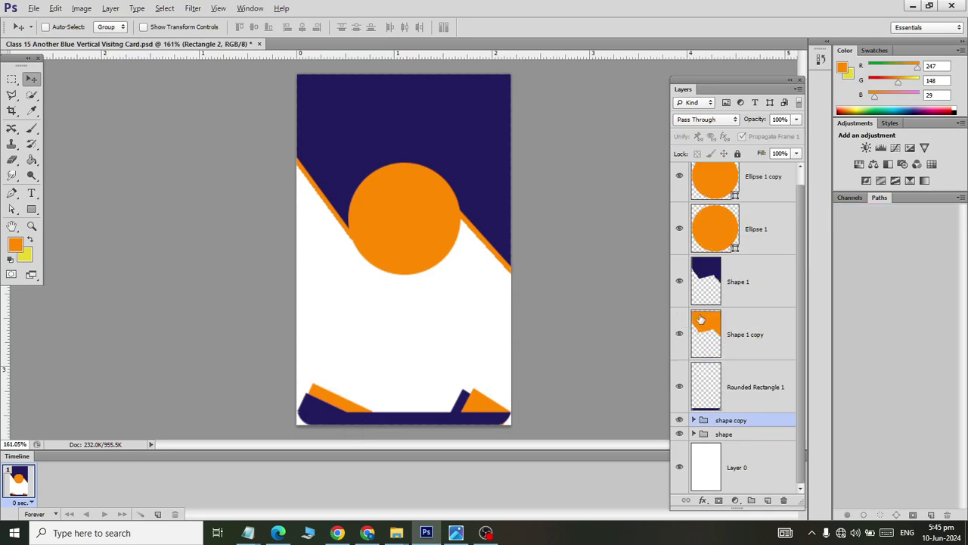
{"action": "left_click", "coordinate": [723, 389]}
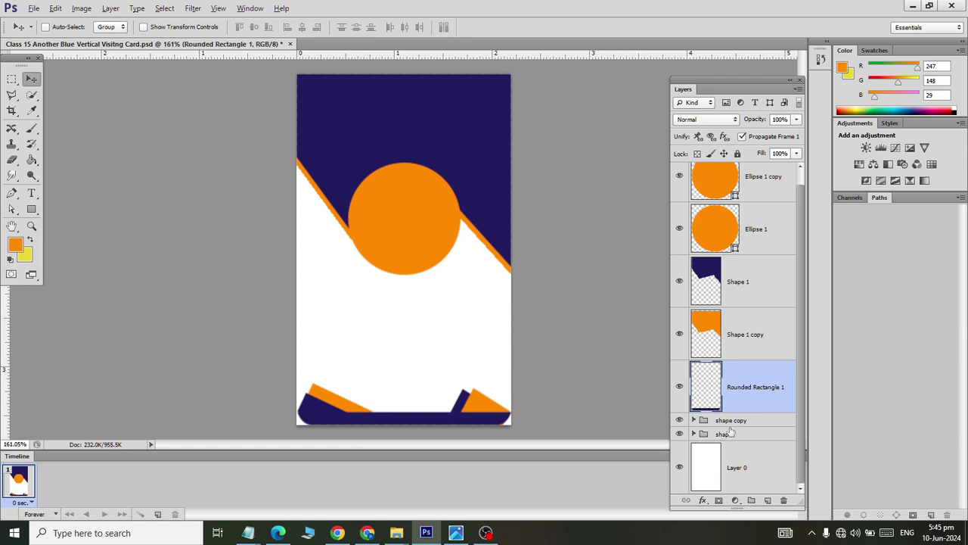
Move the shape copy group above the Rounded Rectangle 1 bottom bar in the layer stack.
{"action": "left_click", "coordinate": [679, 433]}
{"action": "left_click", "coordinate": [679, 434]}
{"action": "left_click", "coordinate": [679, 420]}
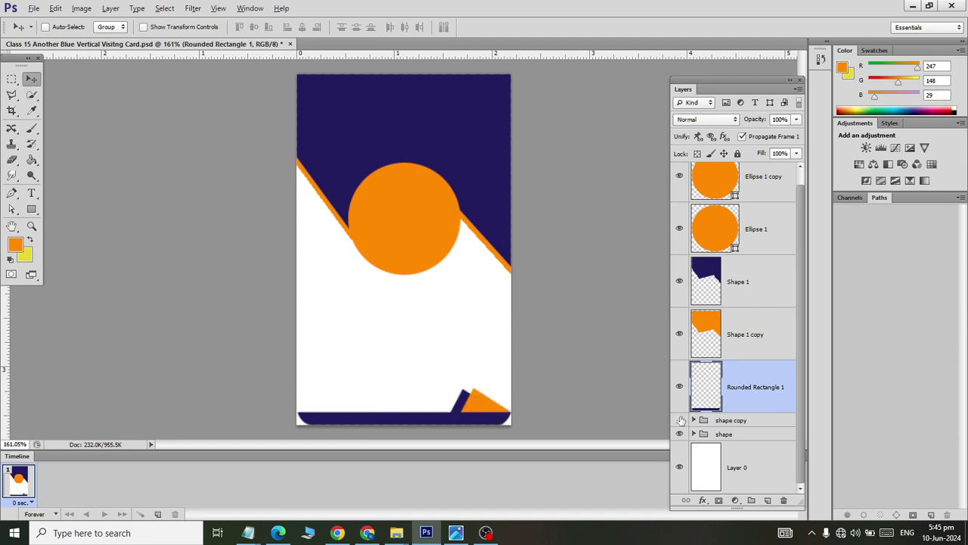
{"action": "left_click", "coordinate": [679, 420]}
{"action": "left_click_drag", "start_coordinate": [722, 419], "coordinate": [722, 363]}
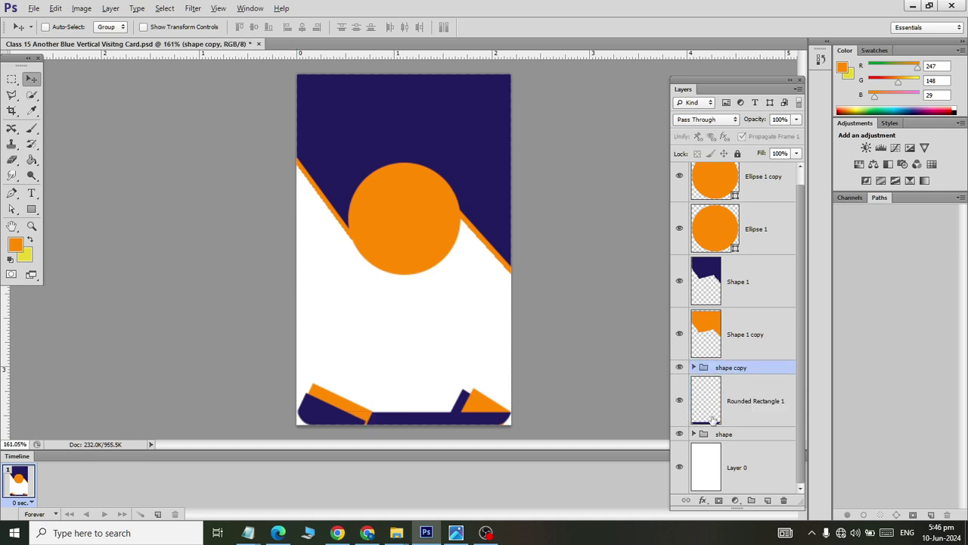
Nudge the orange bar in the shape copy group 1 px right, checking against the reference.
{"action": "left_click", "coordinate": [722, 410]}
{"action": "left_click", "coordinate": [692, 368]}
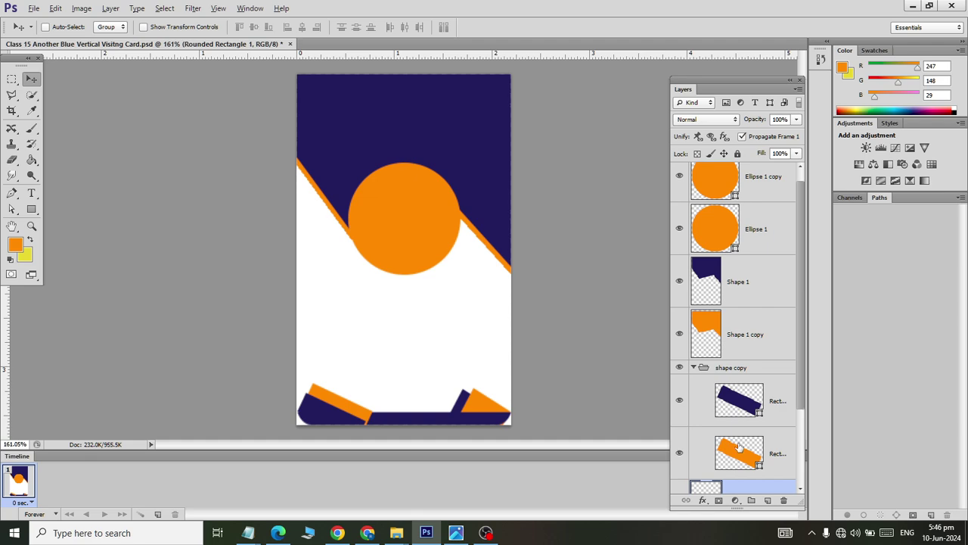
{"action": "left_click", "coordinate": [743, 405]}
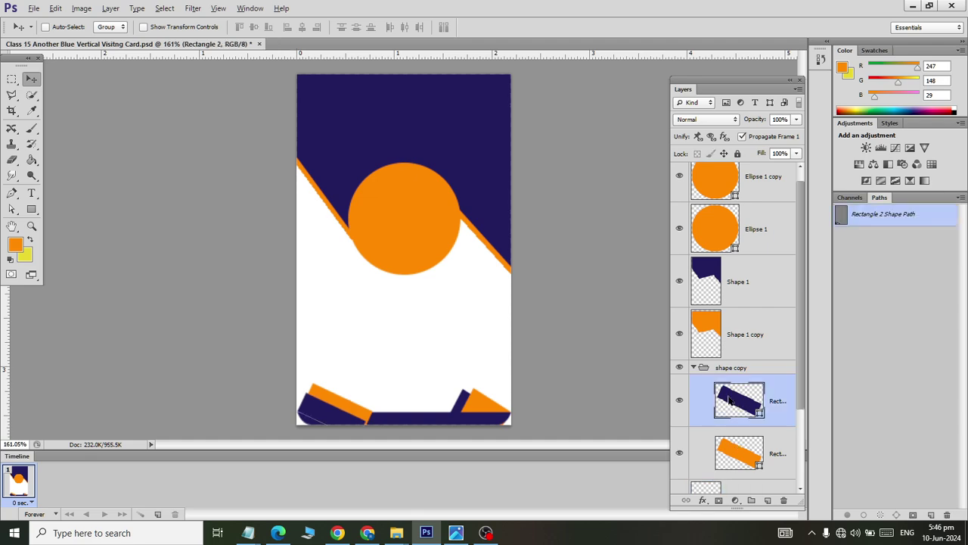
{"action": "left_click", "coordinate": [735, 453]}
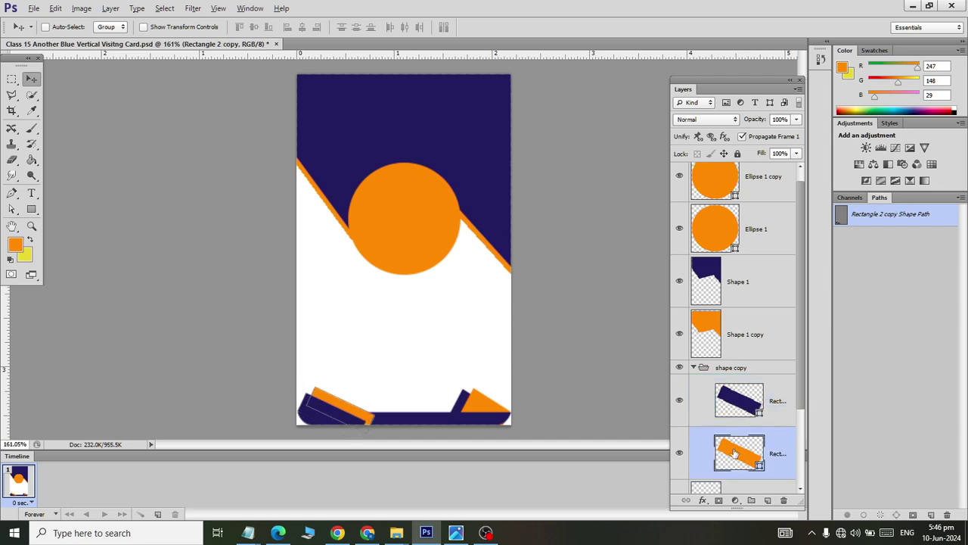
{"action": "key", "text": "alt+Tab"}
{"action": "key", "text": "alt+Tab"}
{"action": "key", "text": "alt+Tab"}
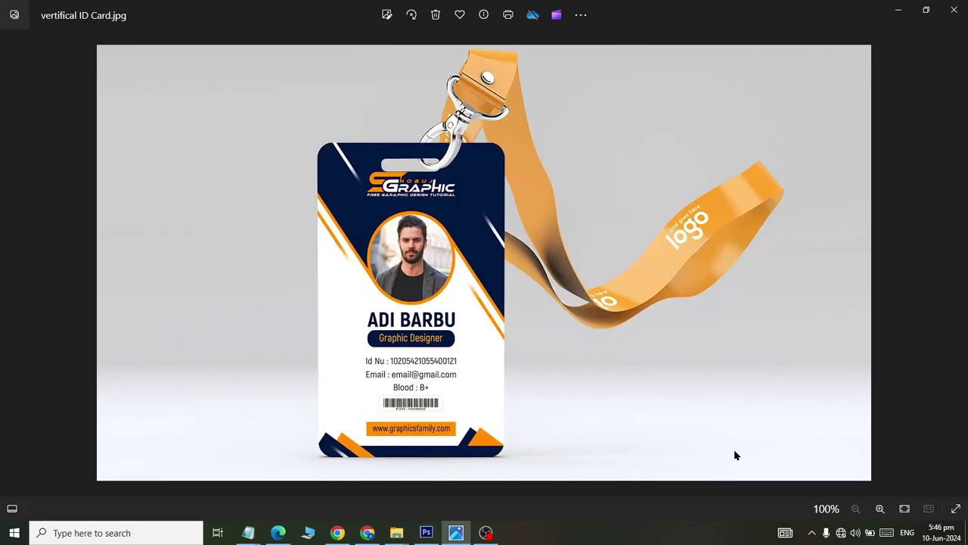
{"action": "key", "text": "alt+Tab"}
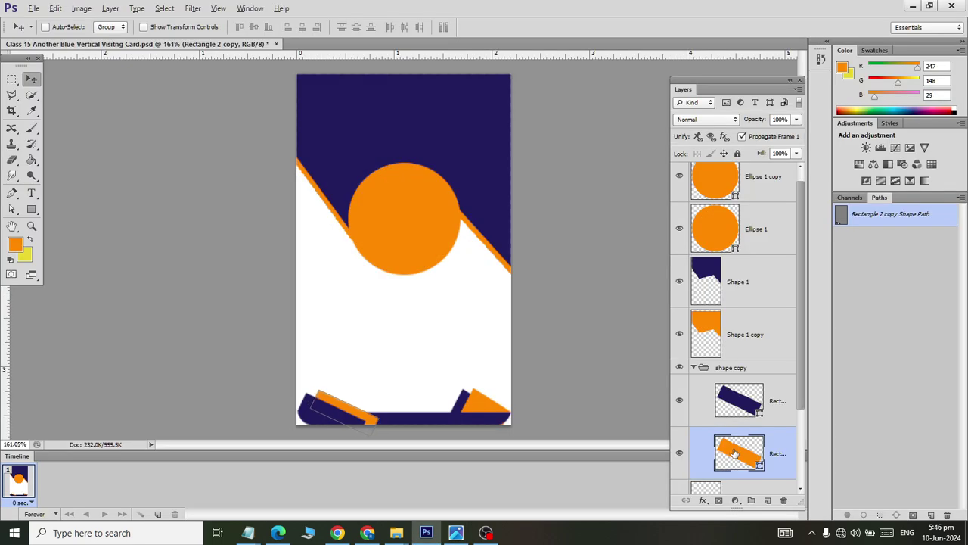
{"action": "key", "text": "Right"}
{"action": "key", "text": "Right"}
{"action": "key", "text": "alt+Tab"}
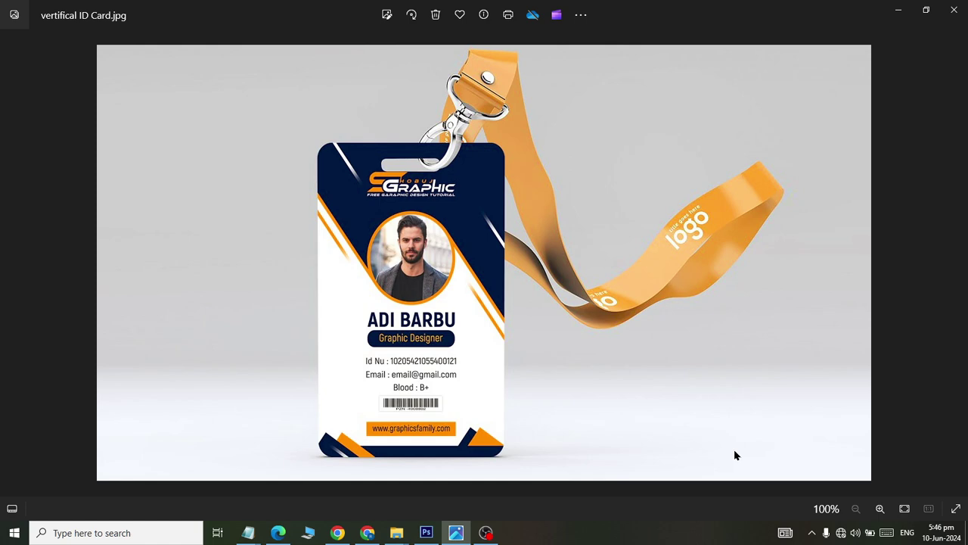
{"action": "key", "text": "alt+Tab"}
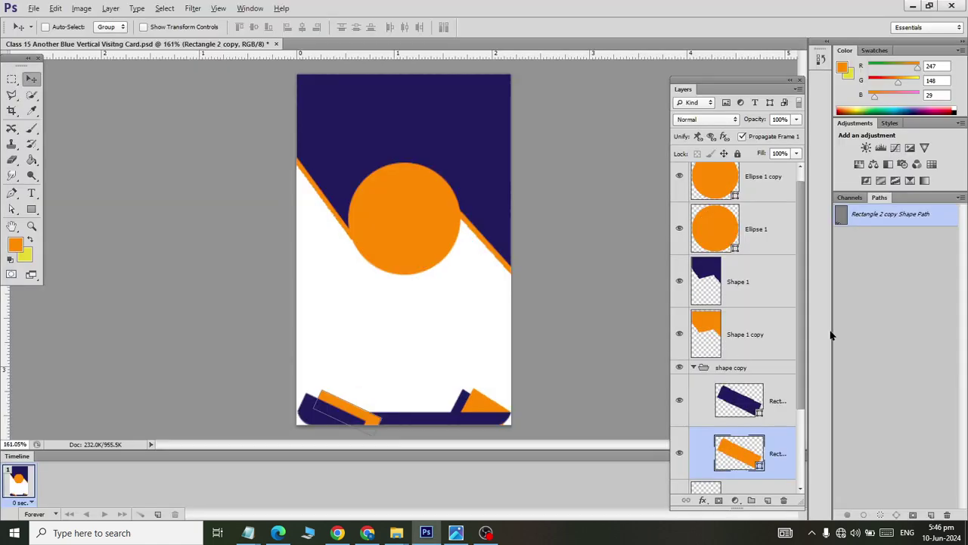
{"action": "left_click", "coordinate": [693, 367]}
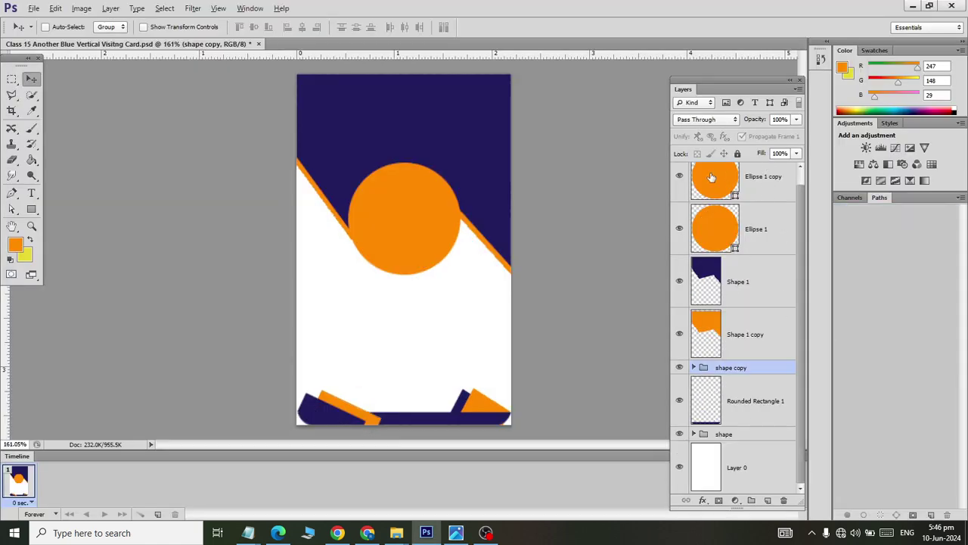
Rotate the whole bottom-left accent group a few degrees and apply the transform.
{"action": "left_click", "coordinate": [747, 189]}
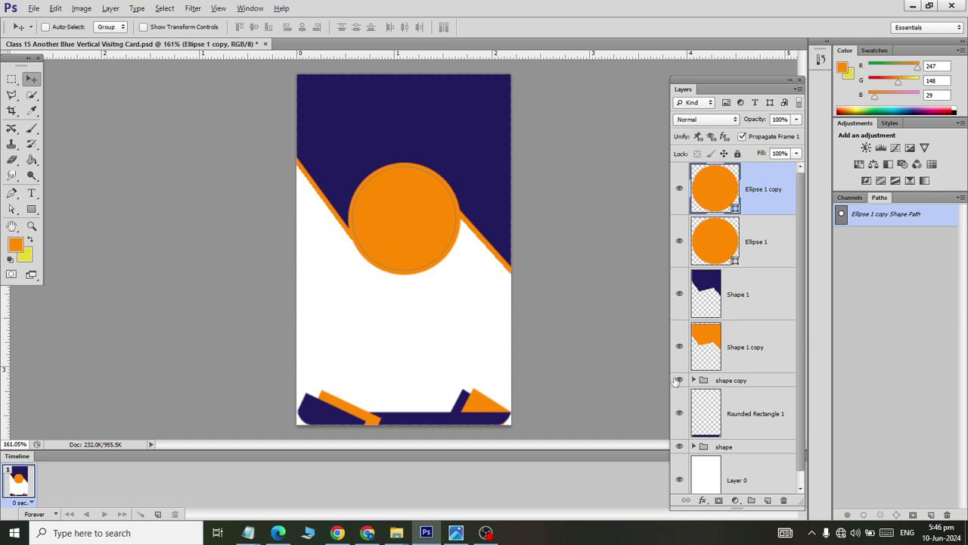
{"action": "left_click", "coordinate": [741, 380]}
{"action": "key", "text": "ctrl+t"}
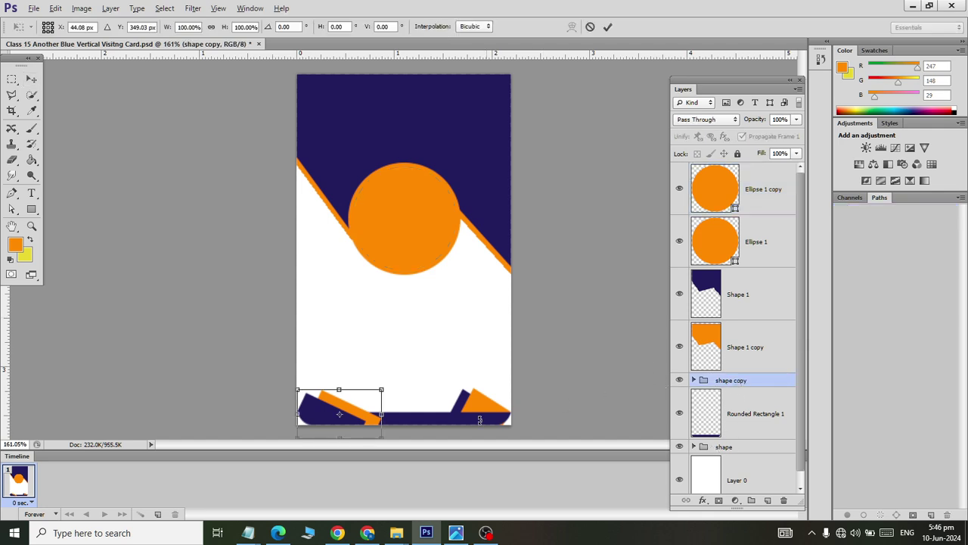
{"action": "left_click_drag", "start_coordinate": [386, 379], "coordinate": [393, 385]}
{"action": "left_click", "coordinate": [32, 78]}
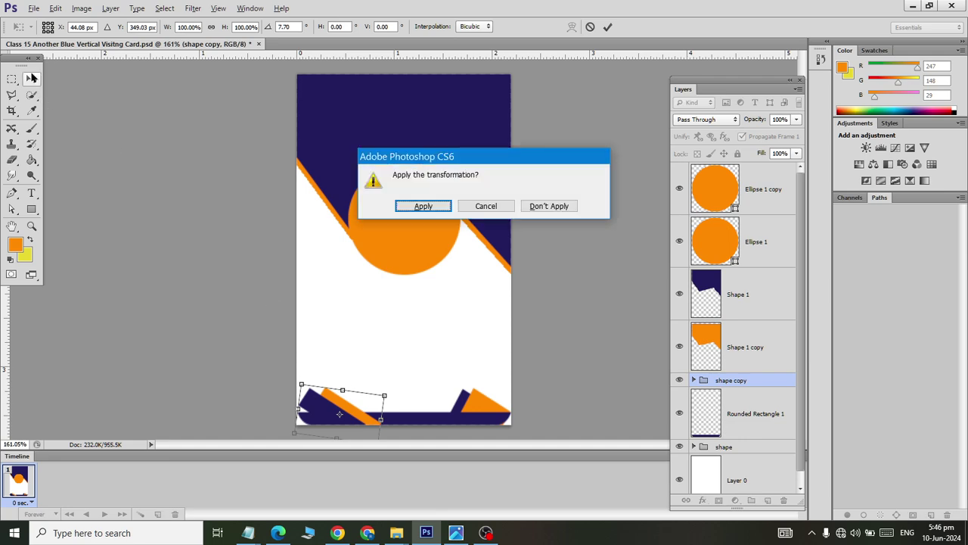
{"action": "left_click", "coordinate": [404, 202]}
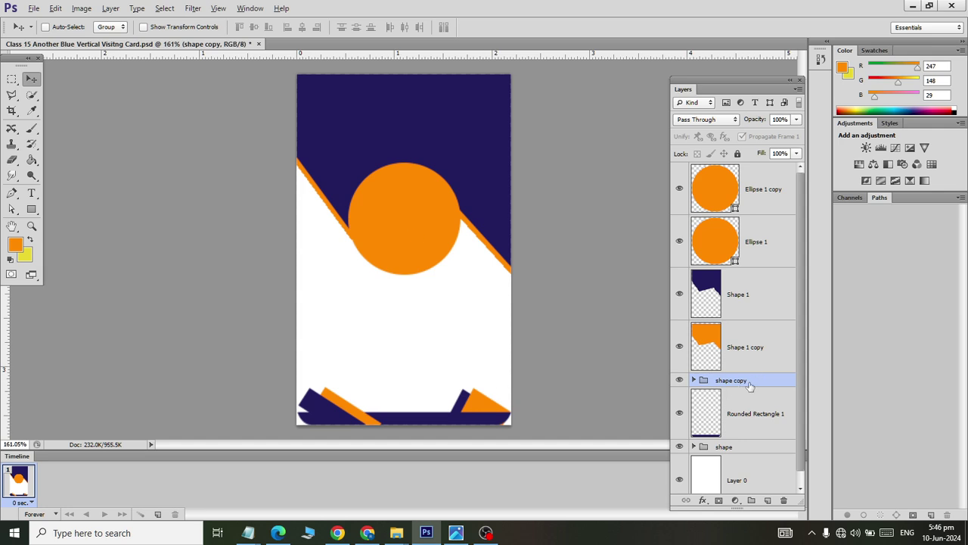
Lower the bottom-left accent 2 px, save the card, and view the reference image.
{"action": "key", "text": "Down"}
{"action": "key", "text": "Down"}
{"action": "key", "text": "Down"}
{"action": "key", "text": "Down"}
{"action": "key", "text": "Down"}
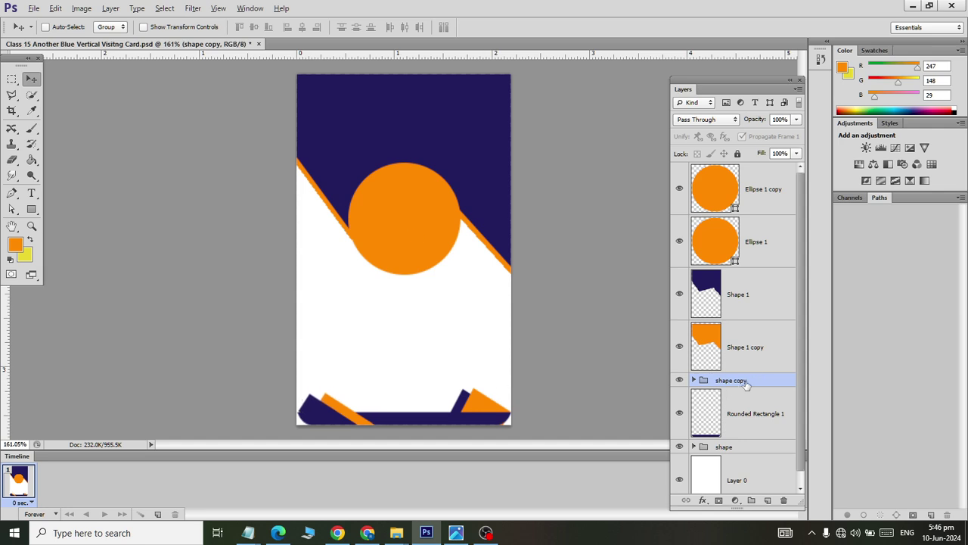
{"action": "key", "text": "Down"}
{"action": "key", "text": "Up"}
{"action": "key", "text": "Down"}
{"action": "key", "text": "ctrl+s"}
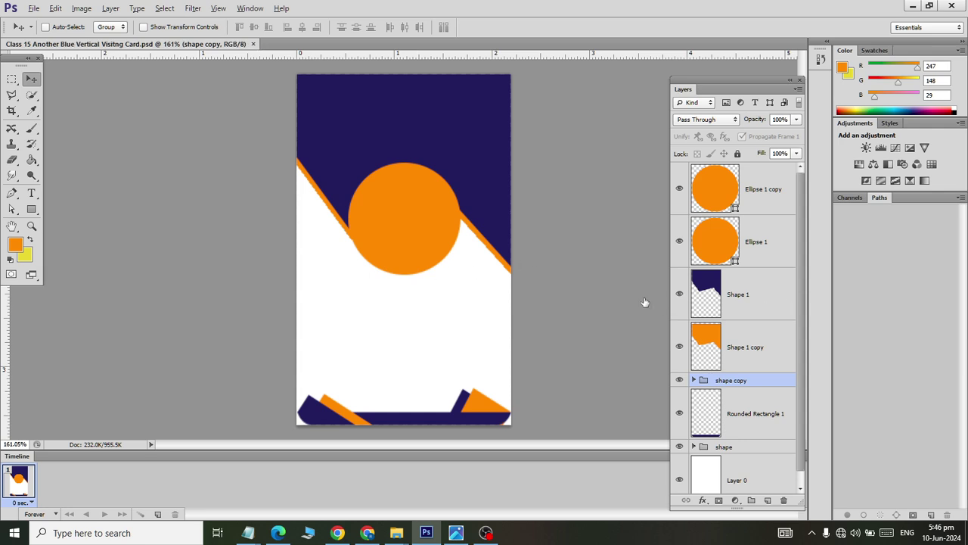
{"action": "key", "text": "alt+Tab"}
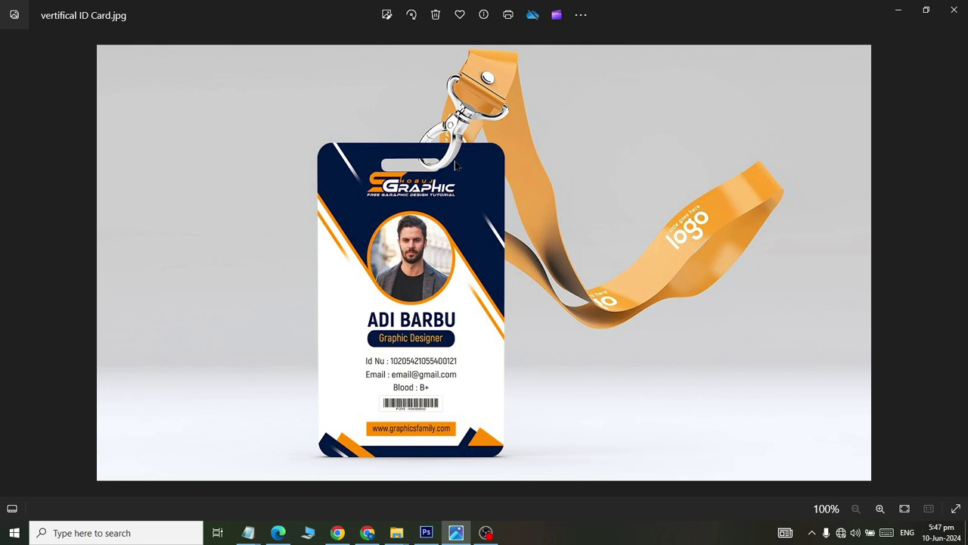
Switch from the reference ID card photo back to the Photoshop card design.
{"action": "key", "text": "alt+Tab"}
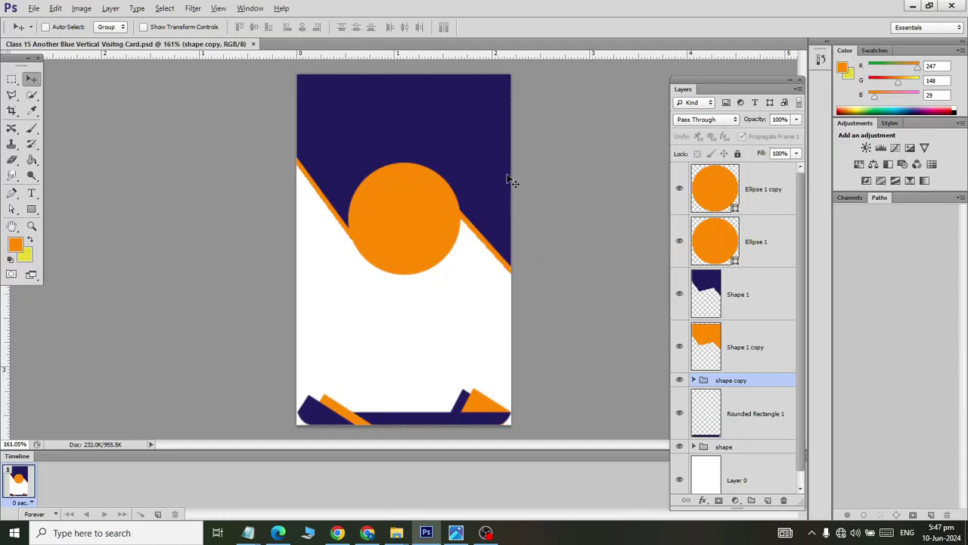
Create a new layer group named thinStrips.
{"action": "left_click", "coordinate": [751, 500]}
{"action": "double_click", "coordinate": [726, 169]}
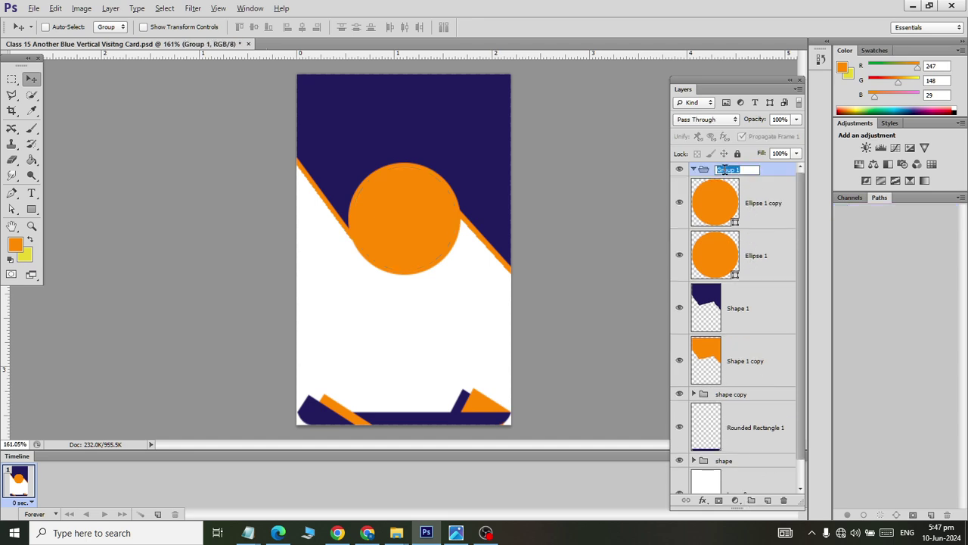
{"action": "type", "text": "thi"}
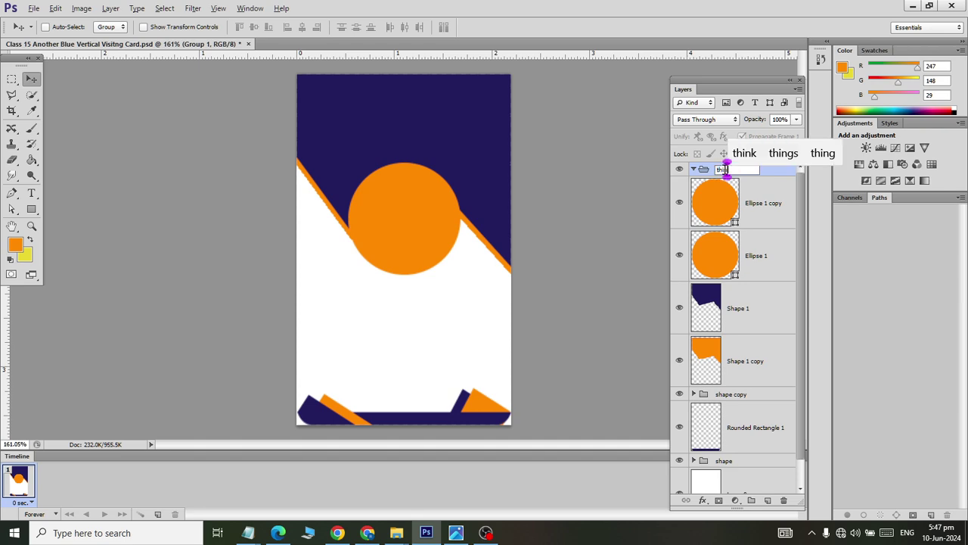
{"action": "type", "text": "nSt"}
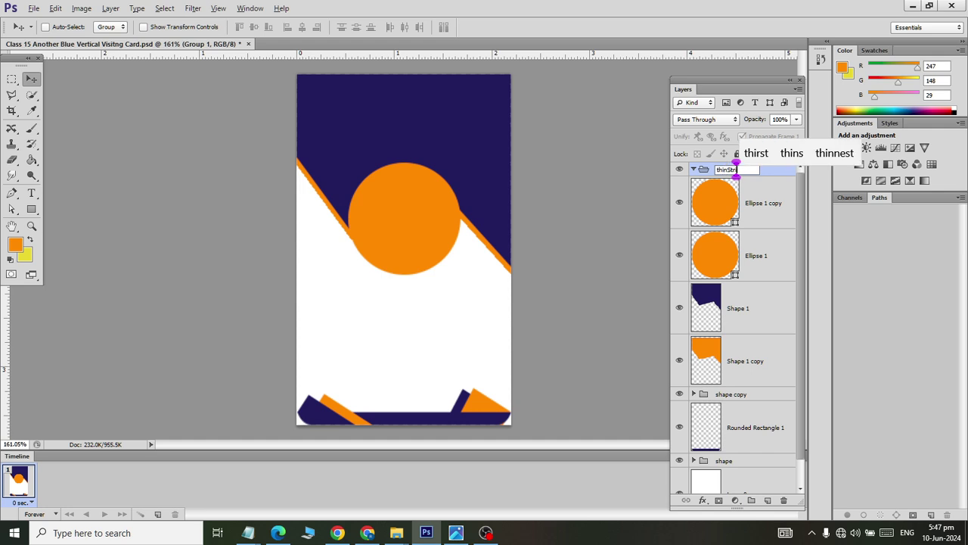
{"action": "type", "text": "rips"}
{"action": "key", "text": "Return"}
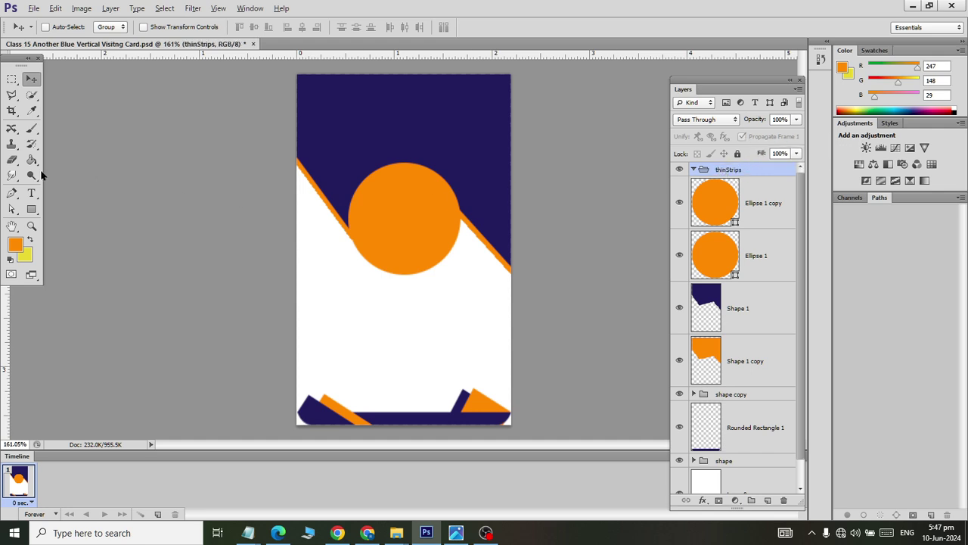
Draw a thin vertical rectangle strip above the orange circle.
{"action": "left_click", "coordinate": [31, 209]}
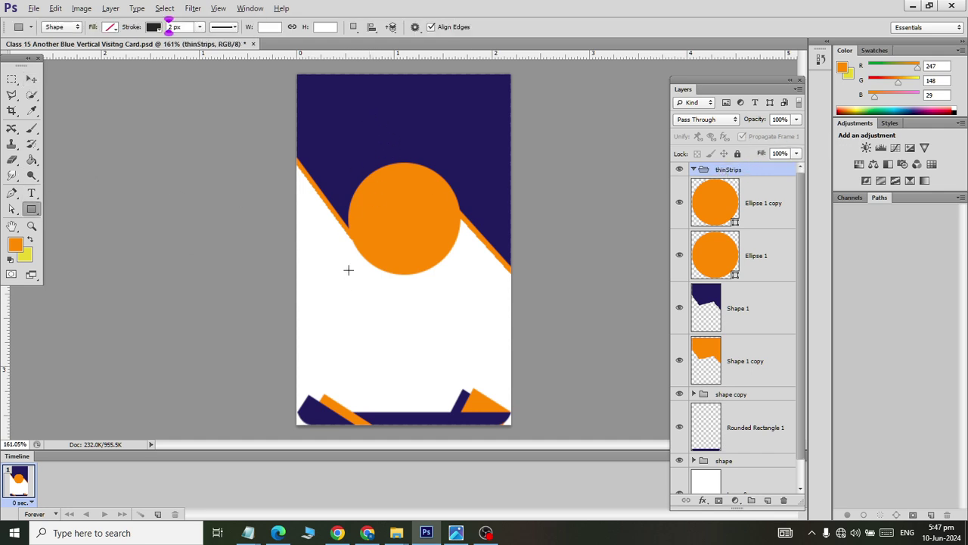
{"action": "left_click_drag", "start_coordinate": [354, 70], "coordinate": [354, 192]}
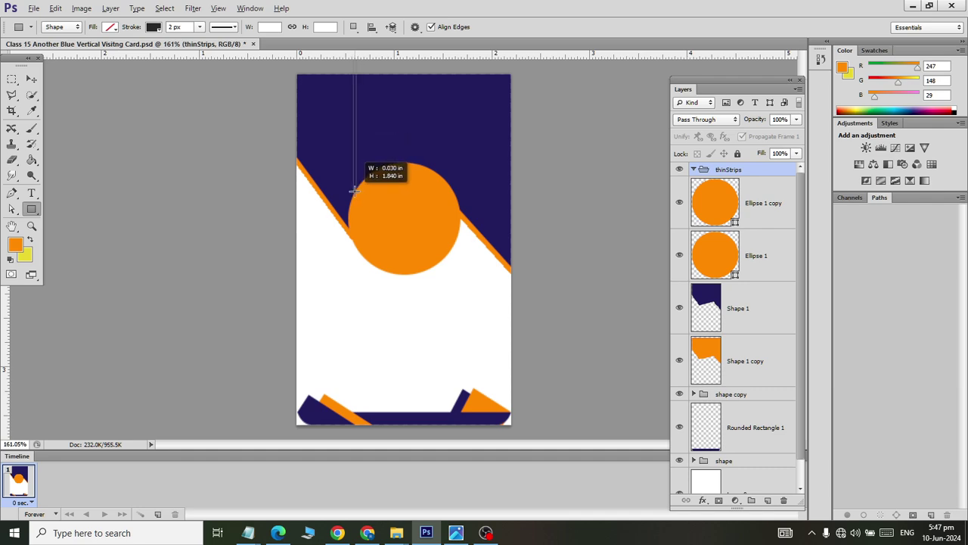
{"action": "left_click_drag", "start_coordinate": [354, 191], "coordinate": [354, 191]}
{"action": "scroll", "coordinate": [354, 160], "scroll_direction": "up", "scroll_amount": 2}
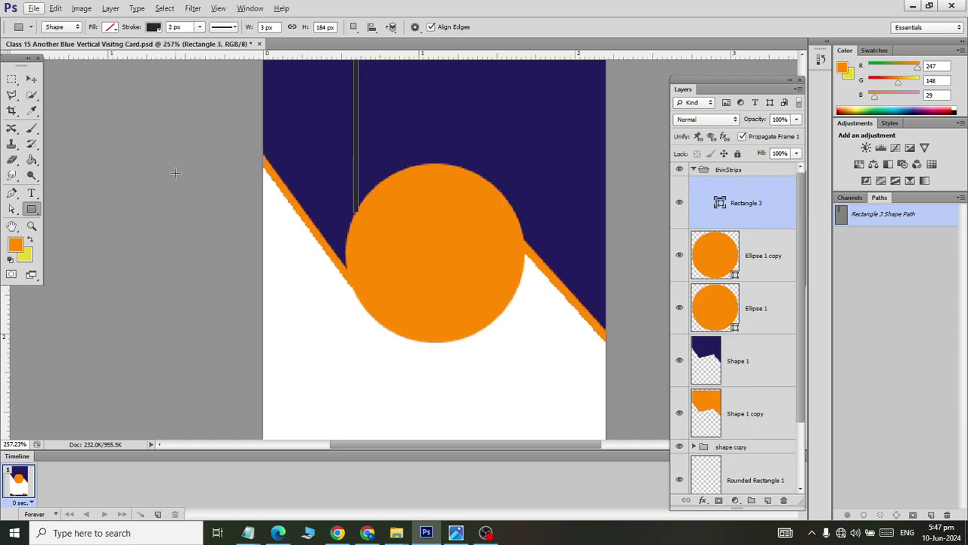
{"action": "key", "text": "alt+Tab"}
{"action": "key", "text": "alt+Tab"}
{"action": "scroll", "coordinate": [352, 91], "scroll_direction": "up", "scroll_amount": 1}
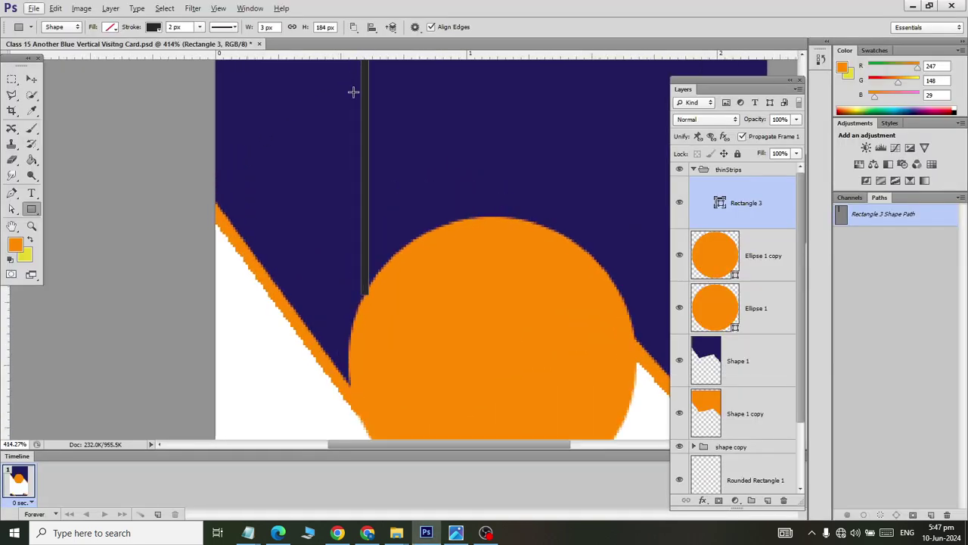
{"action": "scroll", "coordinate": [360, 121], "scroll_direction": "up", "scroll_amount": 1}
Widen the thin strip slightly with Free Transform.
{"action": "key", "text": "ctrl+t"}
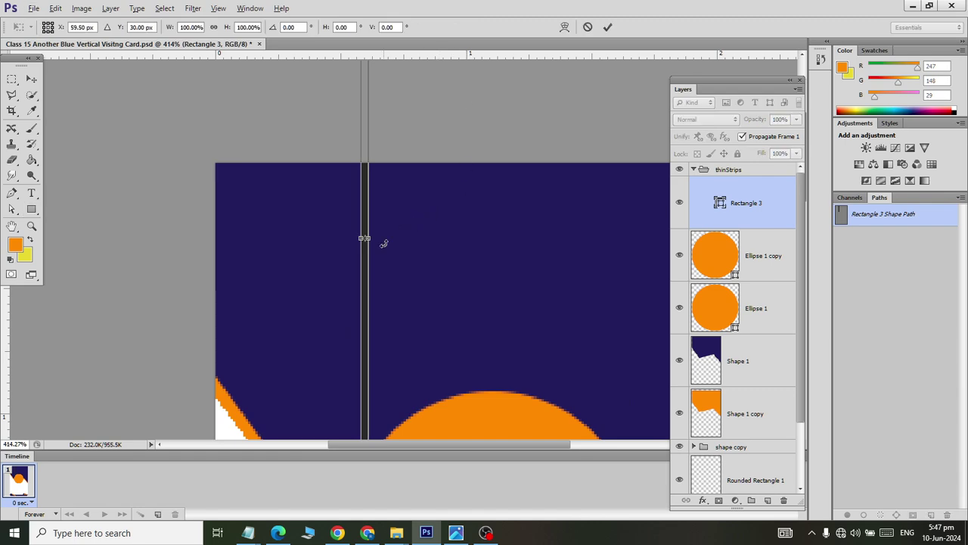
{"action": "left_click_drag", "start_coordinate": [368, 238], "coordinate": [371, 238]}
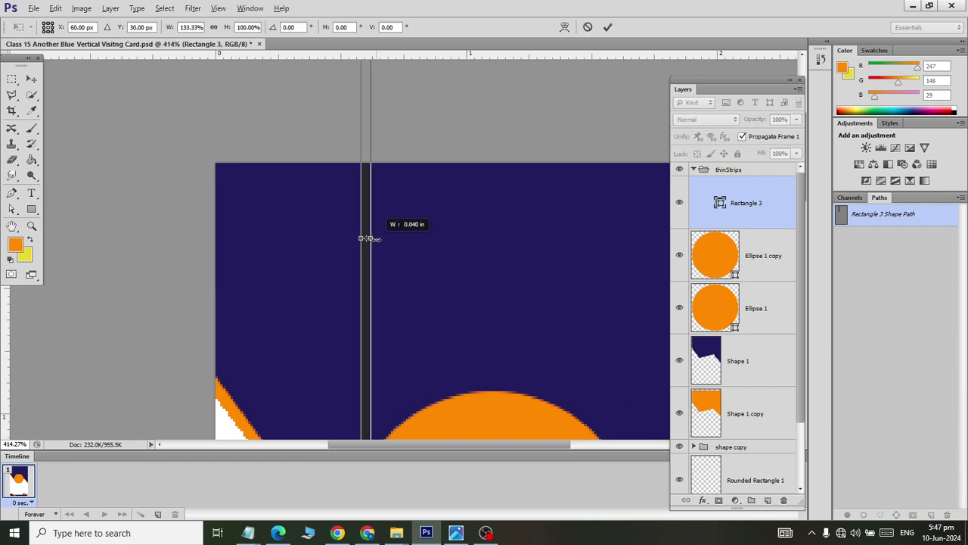
{"action": "left_click", "coordinate": [31, 78]}
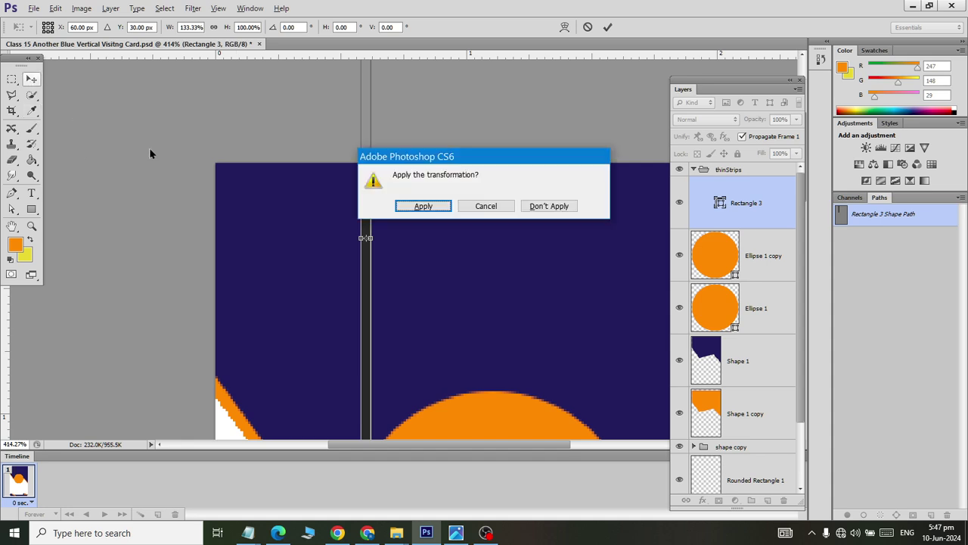
{"action": "left_click", "coordinate": [417, 205]}
{"action": "scroll", "coordinate": [413, 204], "scroll_direction": "down", "scroll_amount": 1}
{"action": "scroll", "coordinate": [414, 204], "scroll_direction": "down", "scroll_amount": 3}
Shorten the strip to about half height on the navy header and duplicate it.
{"action": "key", "text": "ctrl+t"}
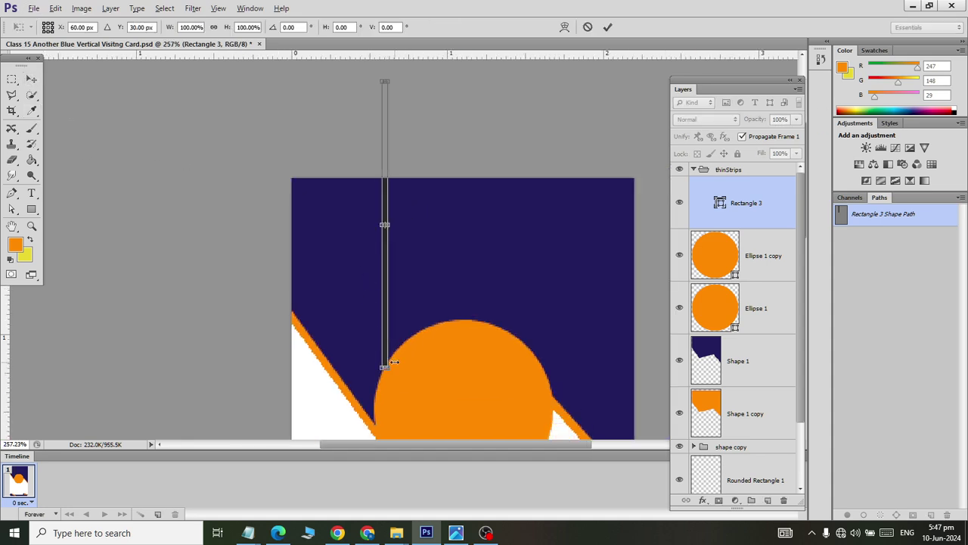
{"action": "scroll", "coordinate": [384, 368], "scroll_direction": "up", "scroll_amount": 3}
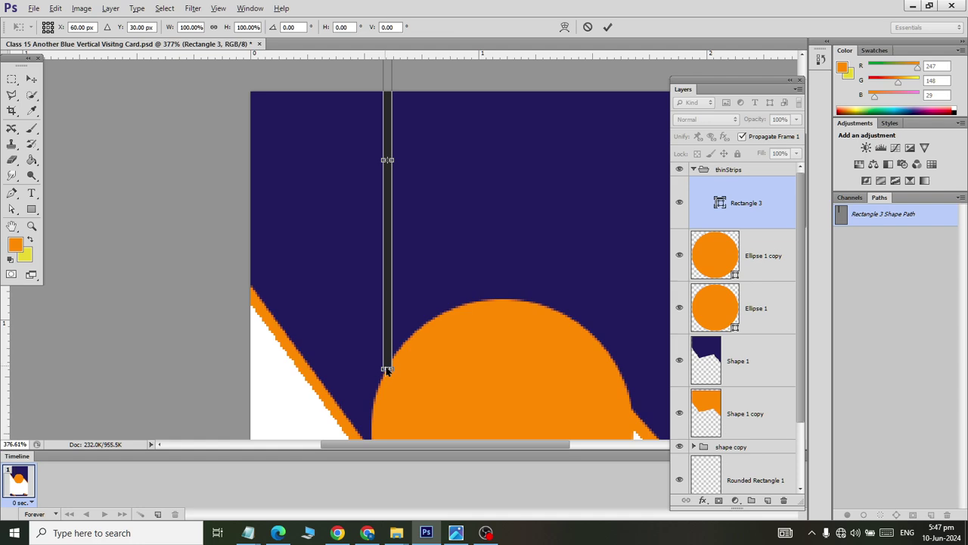
{"action": "left_click_drag", "start_coordinate": [386, 370], "coordinate": [384, 252]}
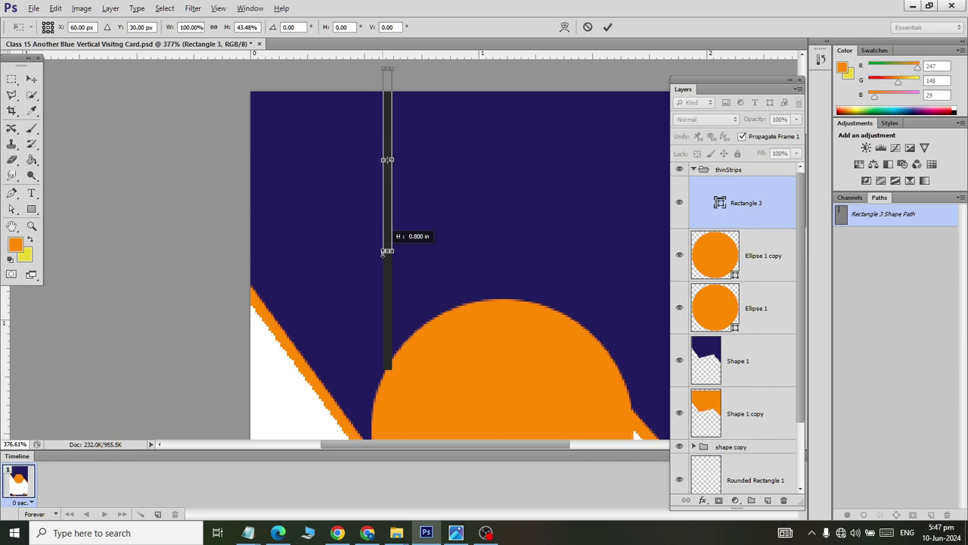
{"action": "left_click_drag", "start_coordinate": [383, 252], "coordinate": [384, 260]}
{"action": "left_click_drag", "start_coordinate": [386, 194], "coordinate": [376, 227]}
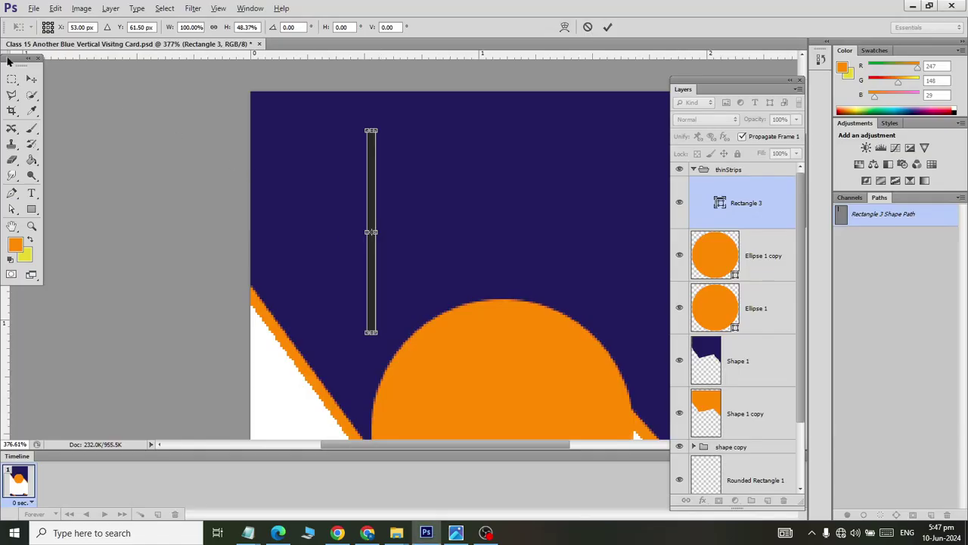
{"action": "left_click", "coordinate": [31, 78]}
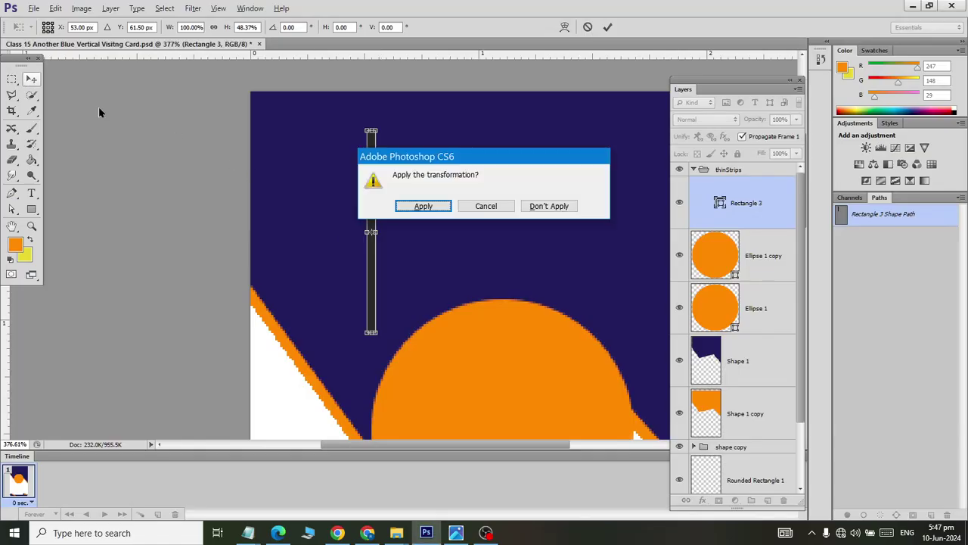
{"action": "left_click", "coordinate": [424, 205]}
{"action": "key", "text": "ctrl+j"}
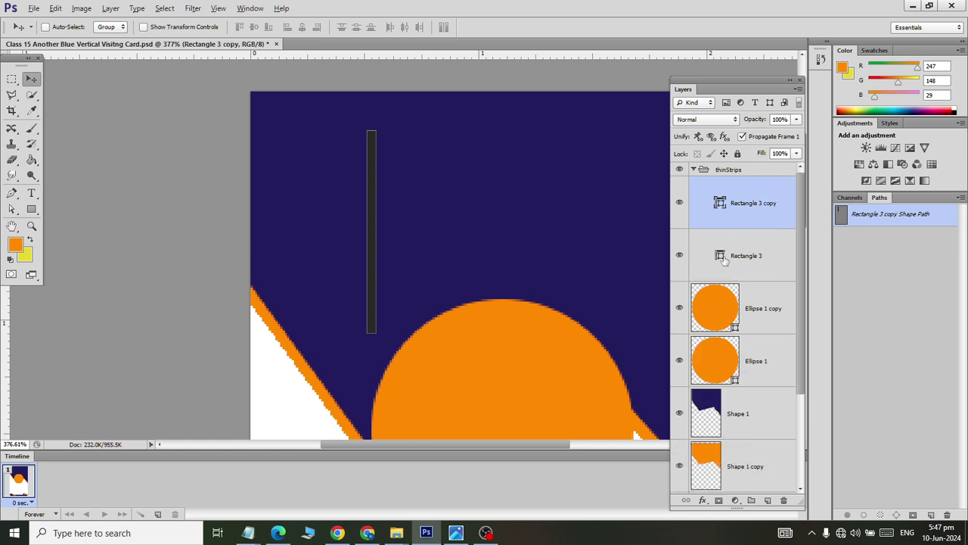
{"action": "left_click", "coordinate": [719, 258]}
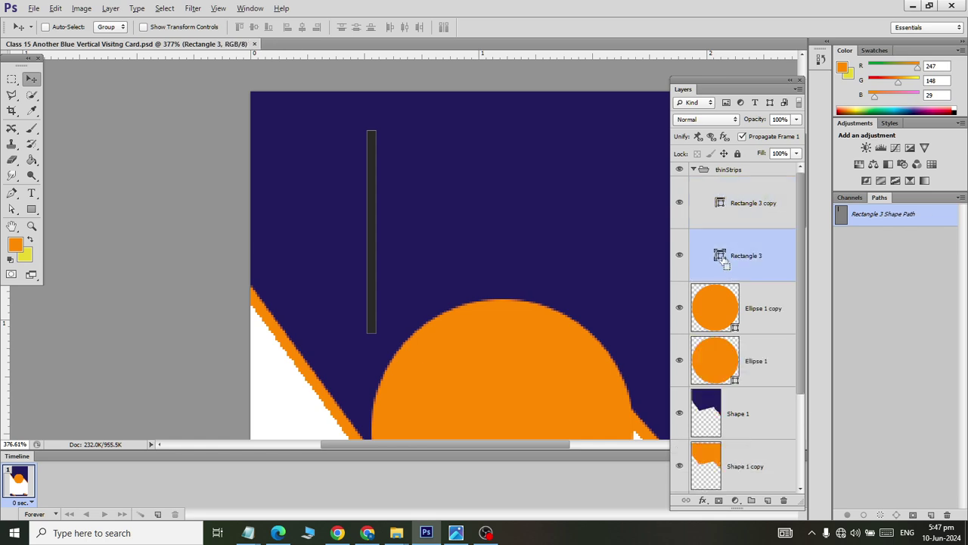
Give Rectangle 3 a Gradient Overlay with a navy stop, 71% scale and rotated angle.
{"action": "left_click", "coordinate": [703, 503]}
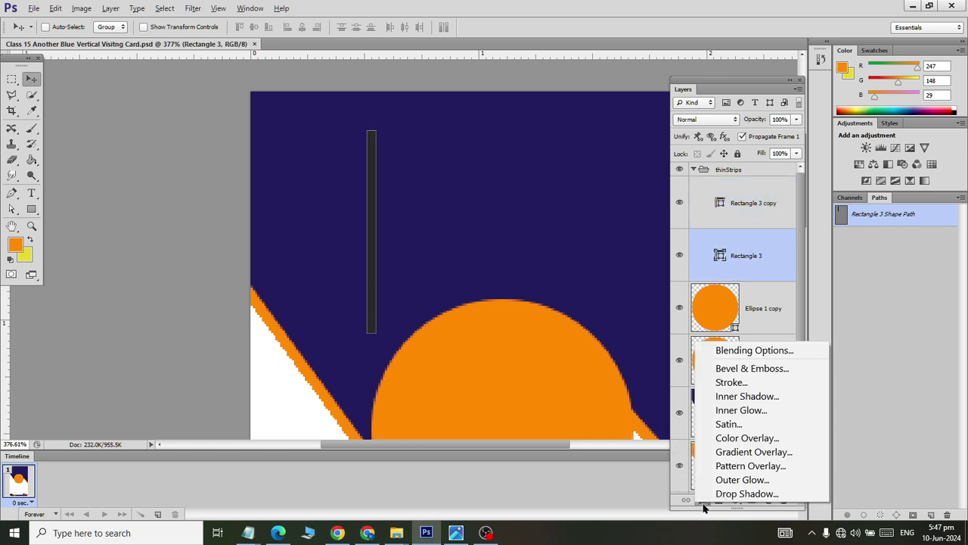
{"action": "left_click", "coordinate": [751, 350]}
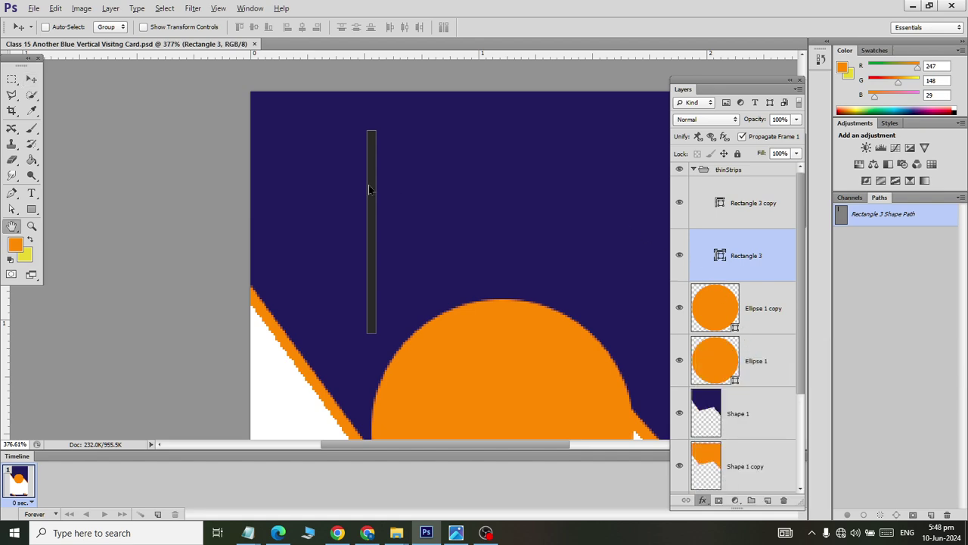
{"action": "left_click", "coordinate": [656, 318]}
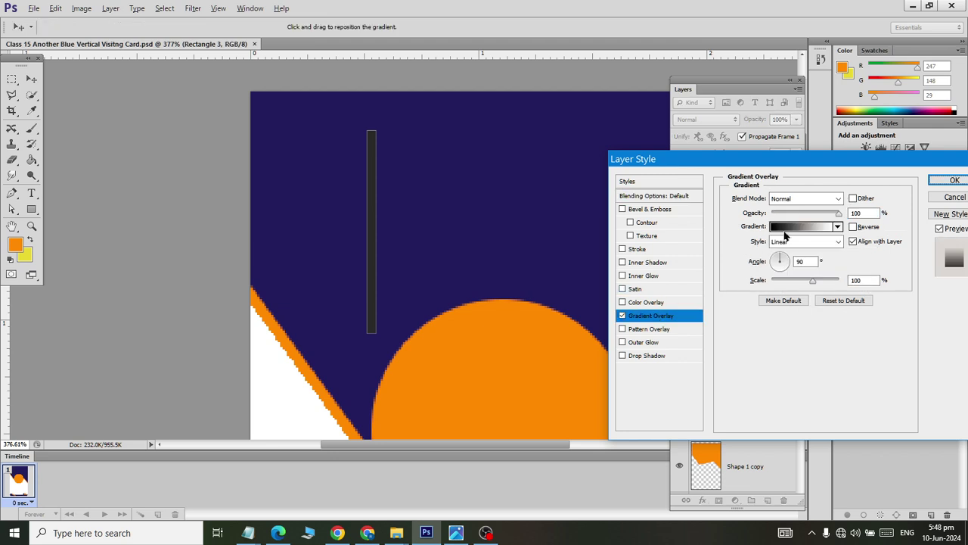
{"action": "left_click", "coordinate": [803, 226]}
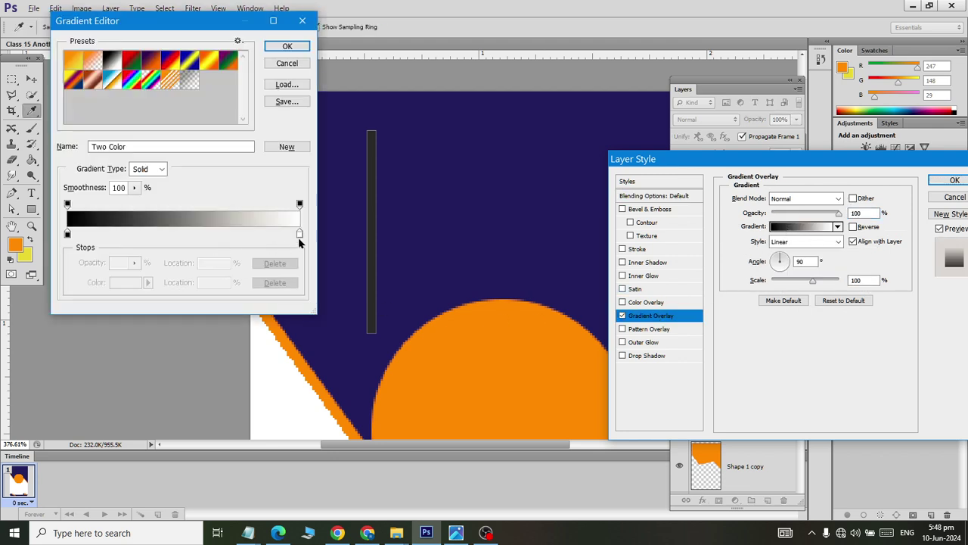
{"action": "left_click", "coordinate": [67, 234]}
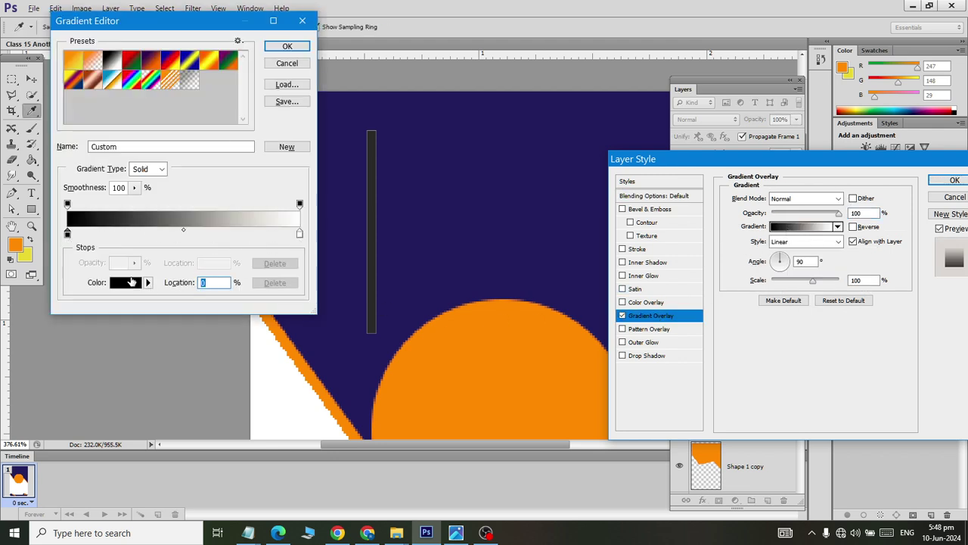
{"action": "left_click", "coordinate": [135, 282]}
{"action": "left_click", "coordinate": [489, 197]}
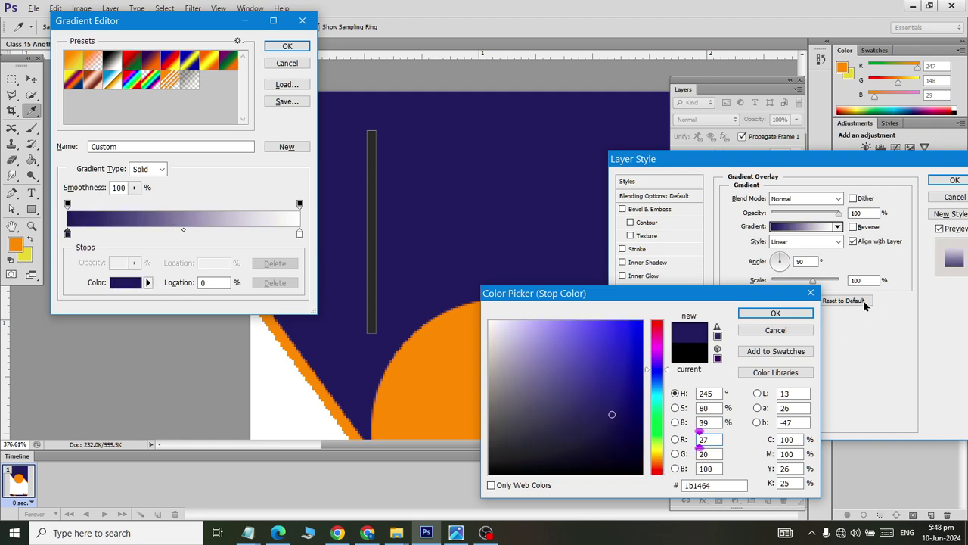
{"action": "left_click", "coordinate": [775, 312]}
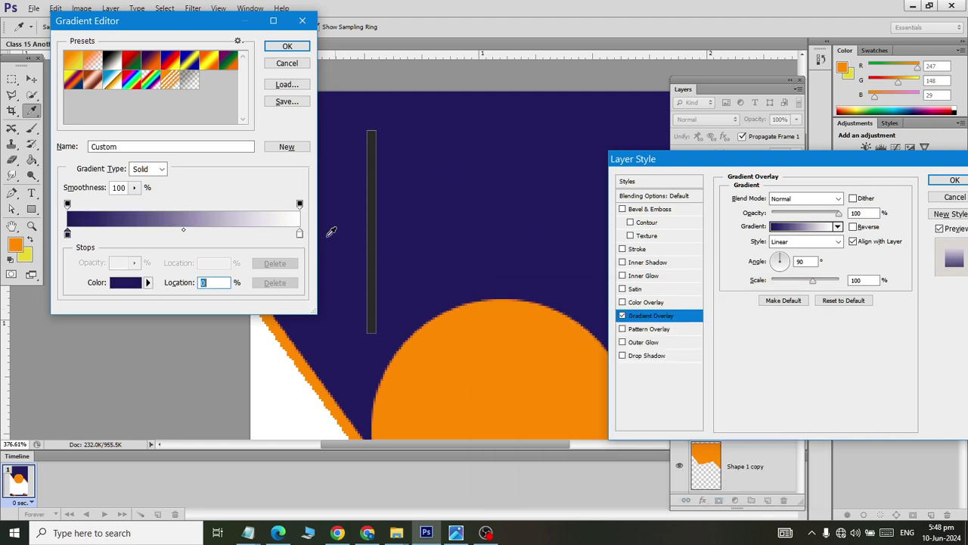
{"action": "left_click", "coordinate": [295, 63]}
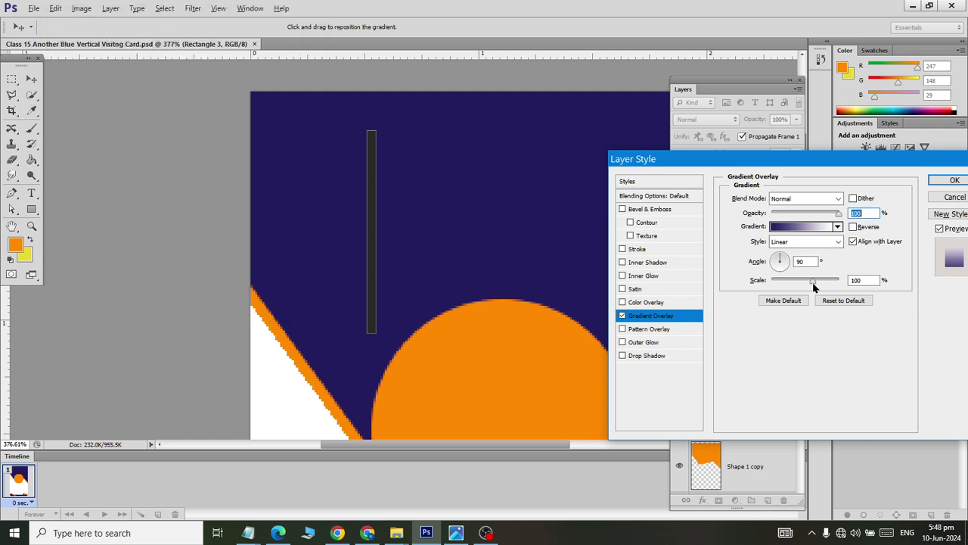
{"action": "left_click_drag", "start_coordinate": [813, 282], "coordinate": [794, 274]}
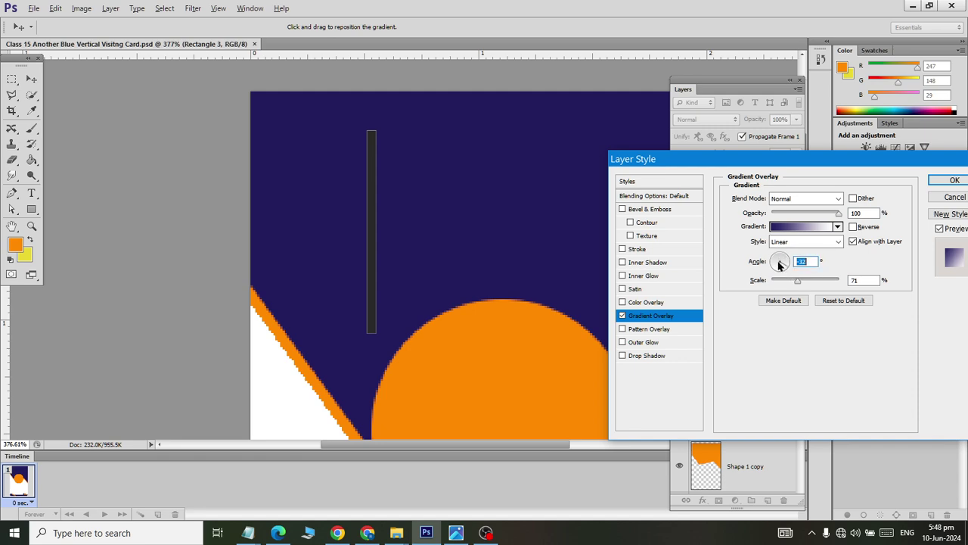
{"action": "left_click_drag", "start_coordinate": [784, 248], "coordinate": [779, 254]}
{"action": "left_click", "coordinate": [950, 181]}
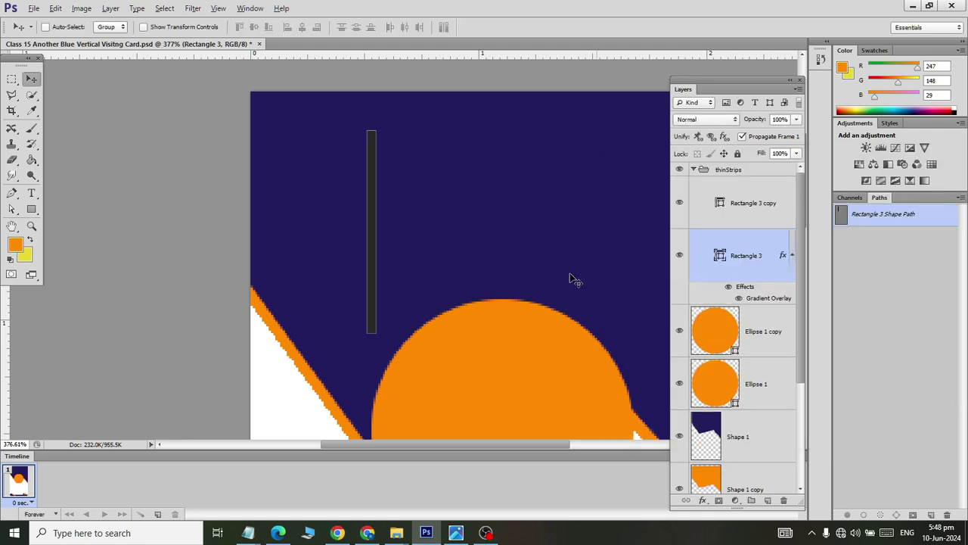
Move the dark Rectangle 3 copy strip right, above the orange circle.
{"action": "left_click", "coordinate": [679, 203]}
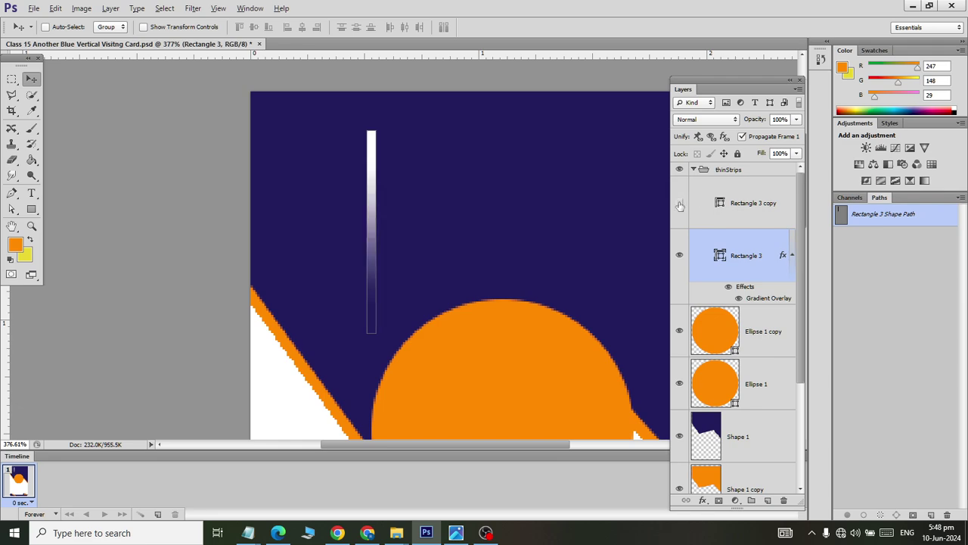
{"action": "left_click", "coordinate": [679, 203]}
{"action": "left_click", "coordinate": [745, 199]}
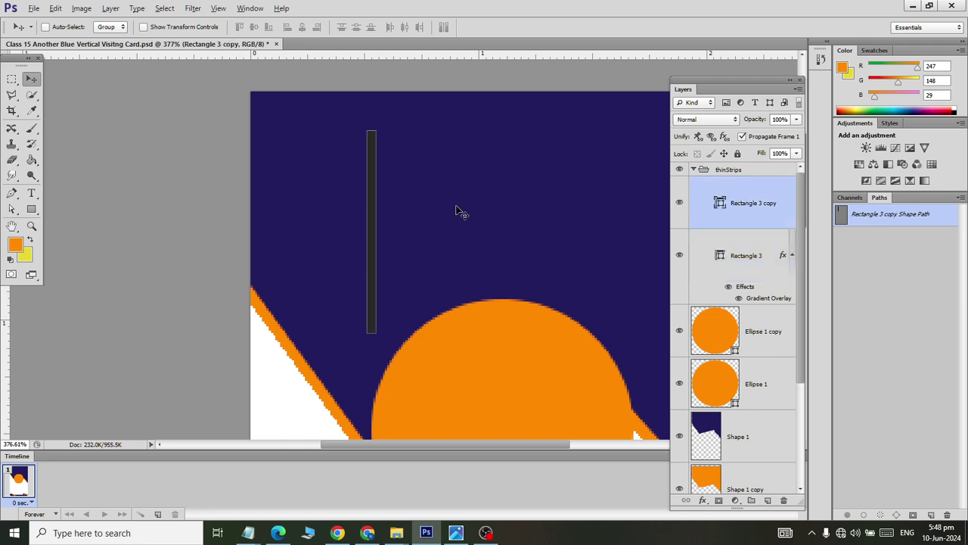
{"action": "left_click_drag", "start_coordinate": [386, 225], "coordinate": [490, 225]}
{"action": "left_click", "coordinate": [753, 256]}
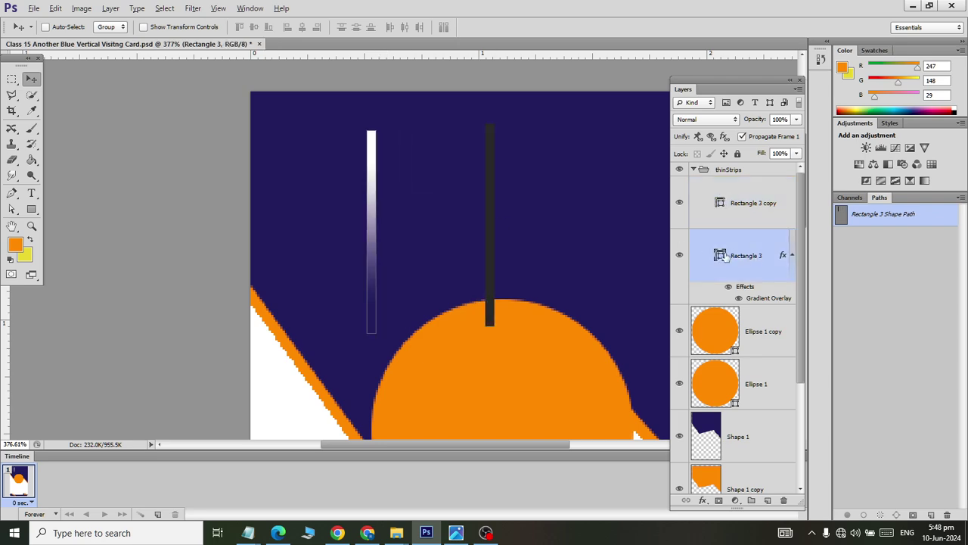
{"action": "key", "text": "alt+Tab"}
Set Rectangle 3's gradient scale to 55% and add a white stop at 28%.
{"action": "double_click", "coordinate": [746, 256]}
{"action": "double_click", "coordinate": [696, 273]}
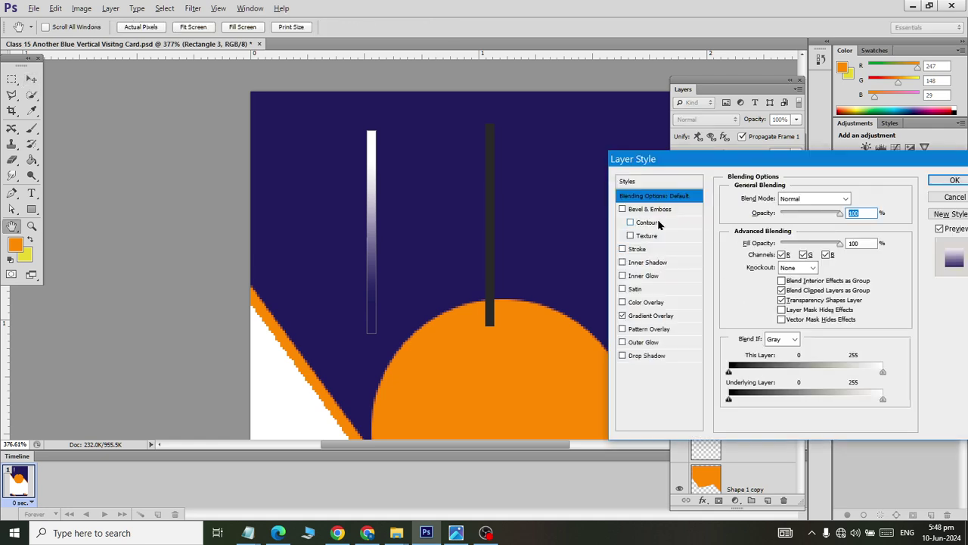
{"action": "left_click", "coordinate": [668, 318]}
{"action": "mouse_move", "coordinate": [803, 282]}
{"action": "left_mouse_down"}
{"action": "mouse_move", "coordinate": [824, 284]}
{"action": "mouse_move", "coordinate": [806, 299]}
{"action": "mouse_move", "coordinate": [815, 299]}
{"action": "mouse_move", "coordinate": [790, 299]}
{"action": "left_mouse_up"}
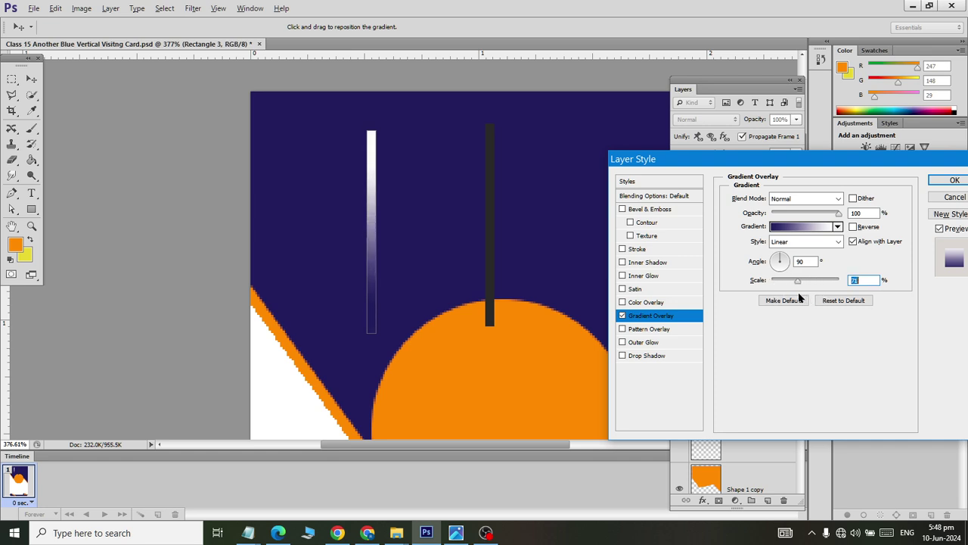
{"action": "left_click", "coordinate": [794, 227]}
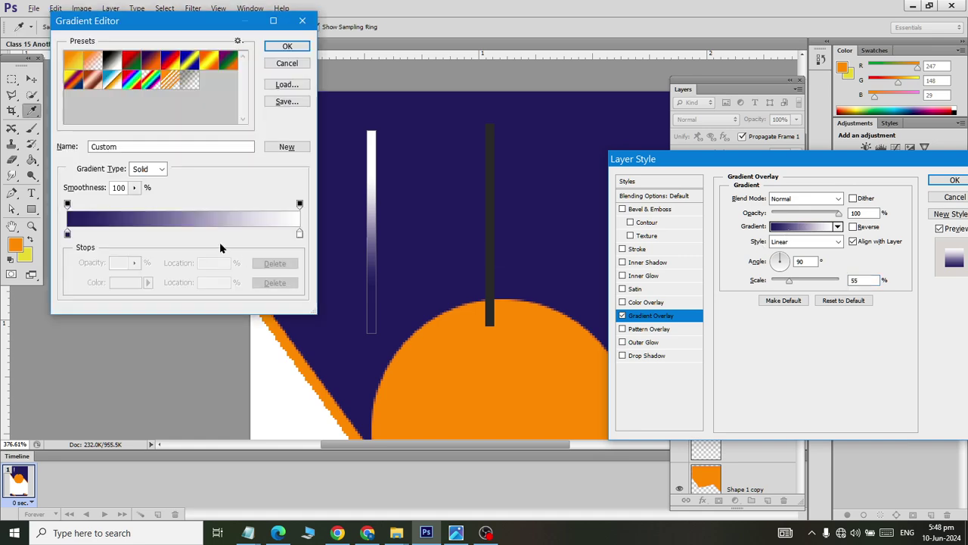
{"action": "left_click", "coordinate": [299, 235]}
{"action": "left_click_drag", "start_coordinate": [184, 236], "coordinate": [131, 234]}
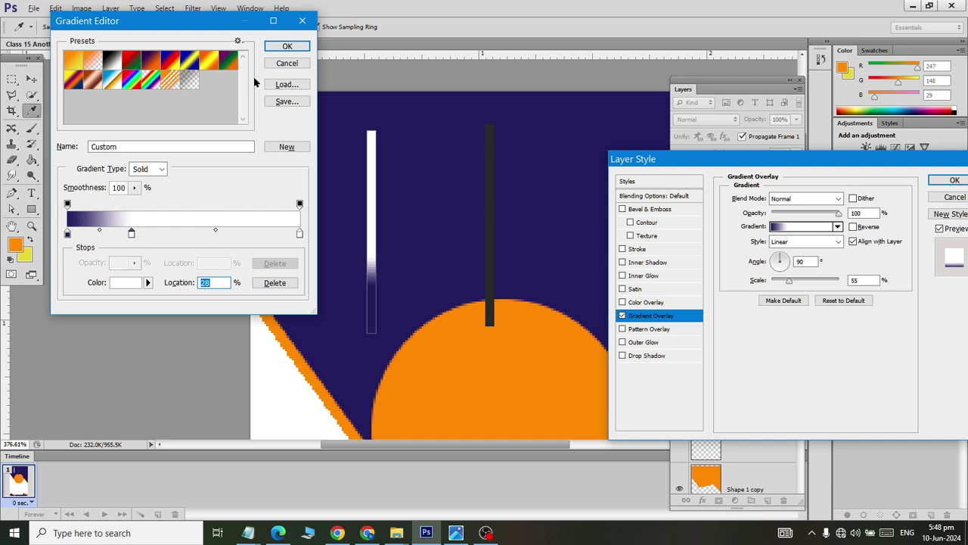
{"action": "left_click", "coordinate": [288, 46]}
Apply Rectangle 3's style and give Rectangle 3 copy a black-to-white Gradient Overlay.
{"action": "left_click", "coordinate": [953, 180]}
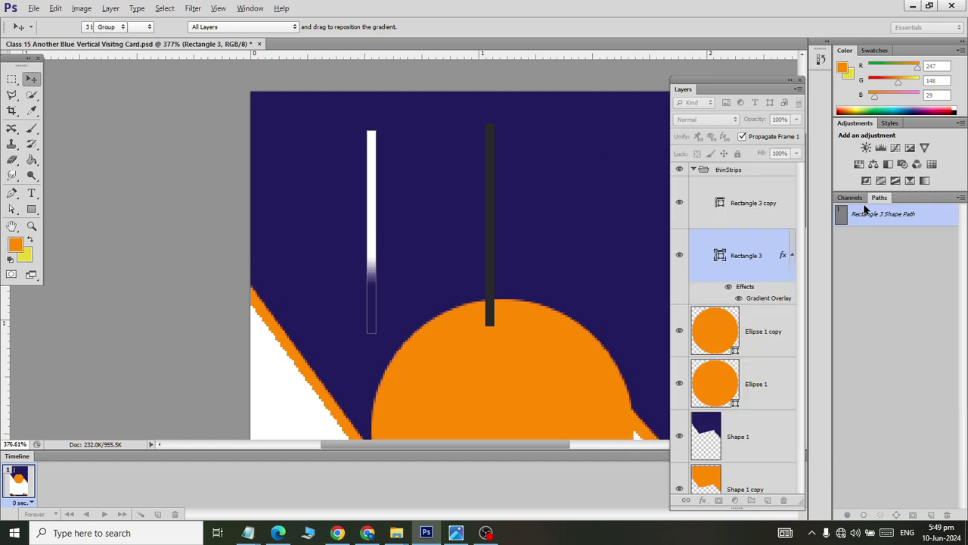
{"action": "left_click", "coordinate": [749, 214]}
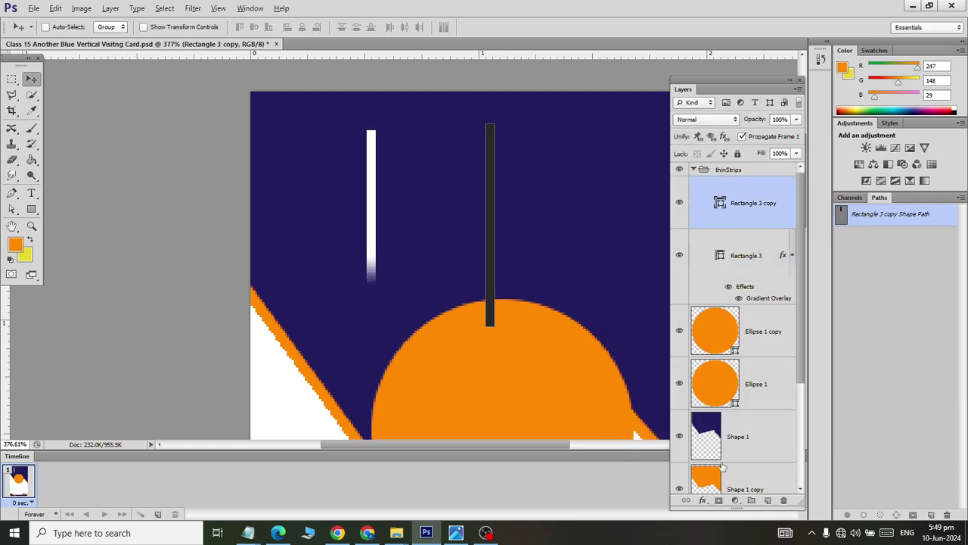
{"action": "left_click", "coordinate": [702, 500]}
{"action": "left_click", "coordinate": [739, 351]}
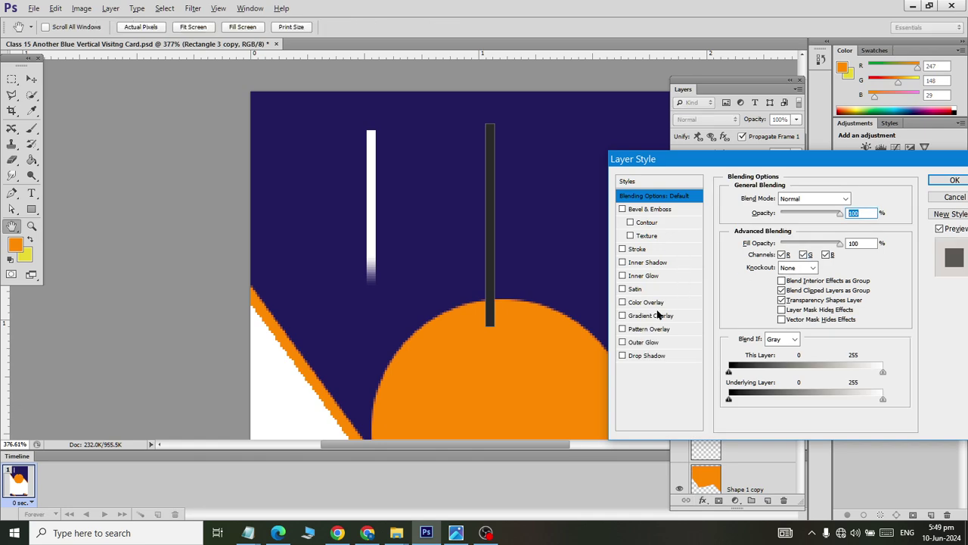
{"action": "left_click", "coordinate": [658, 314]}
{"action": "left_click", "coordinate": [838, 227]}
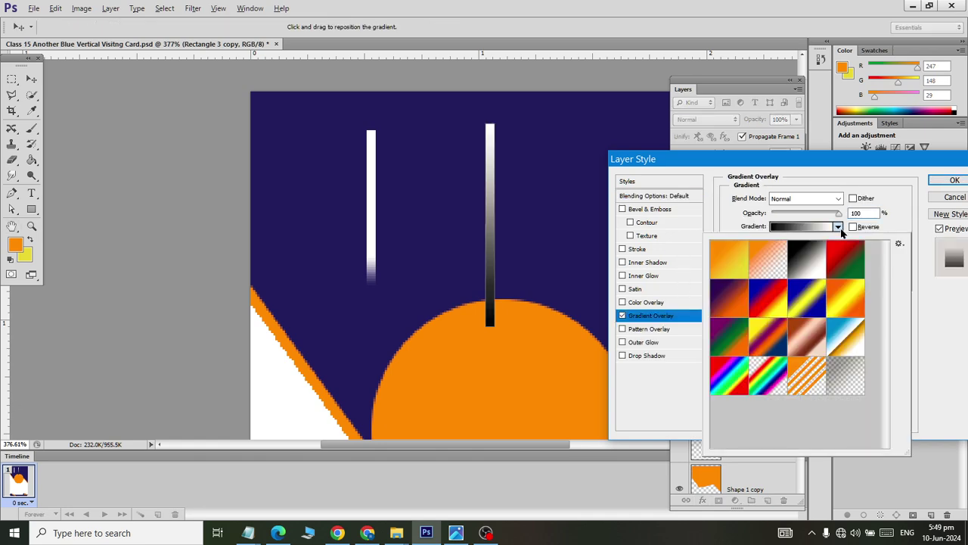
{"action": "double_click", "coordinate": [803, 271]}
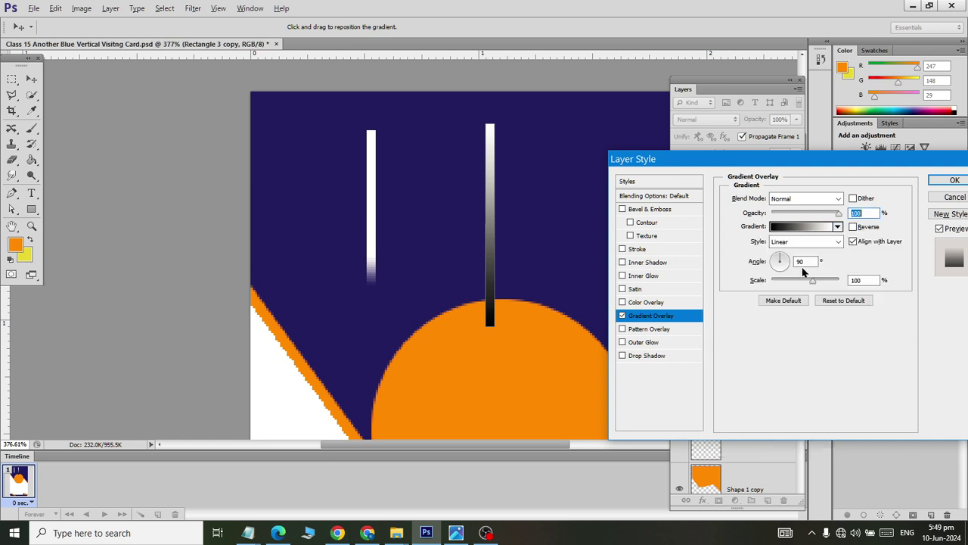
Change the copy's dark gradient stop to the card's sampled orange.
{"action": "left_click", "coordinate": [782, 230]}
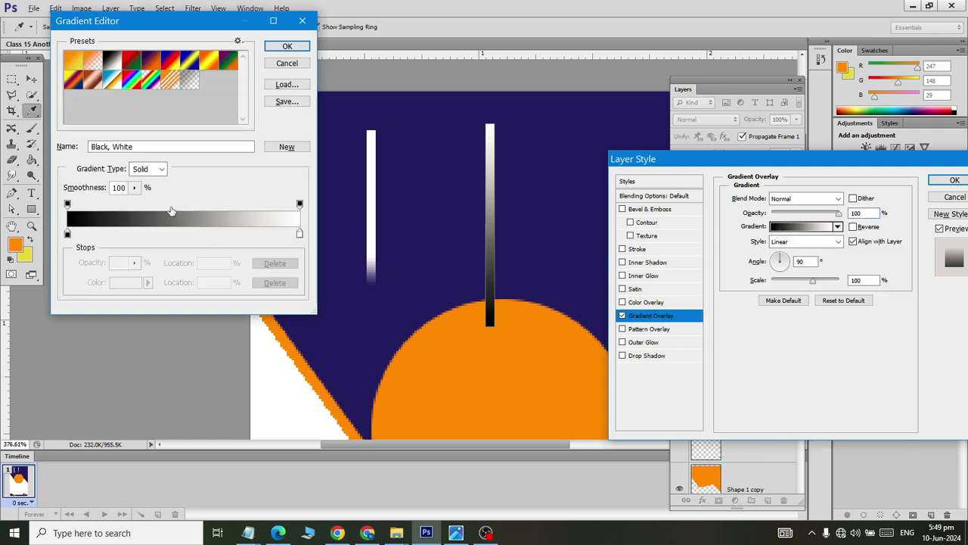
{"action": "key", "text": "alt+Tab"}
{"action": "key", "text": "alt+Tab"}
{"action": "left_click", "coordinate": [68, 234]}
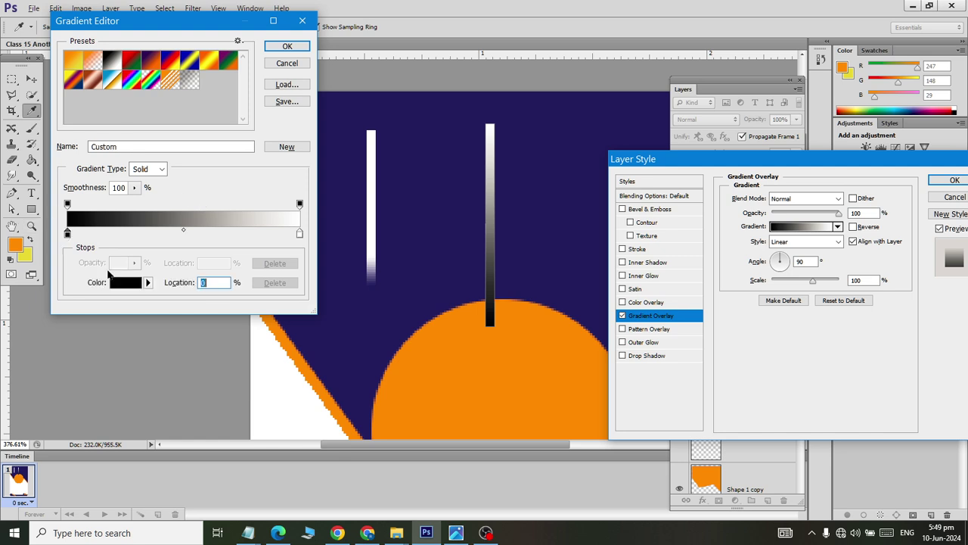
{"action": "left_click", "coordinate": [121, 284]}
{"action": "left_click", "coordinate": [455, 369]}
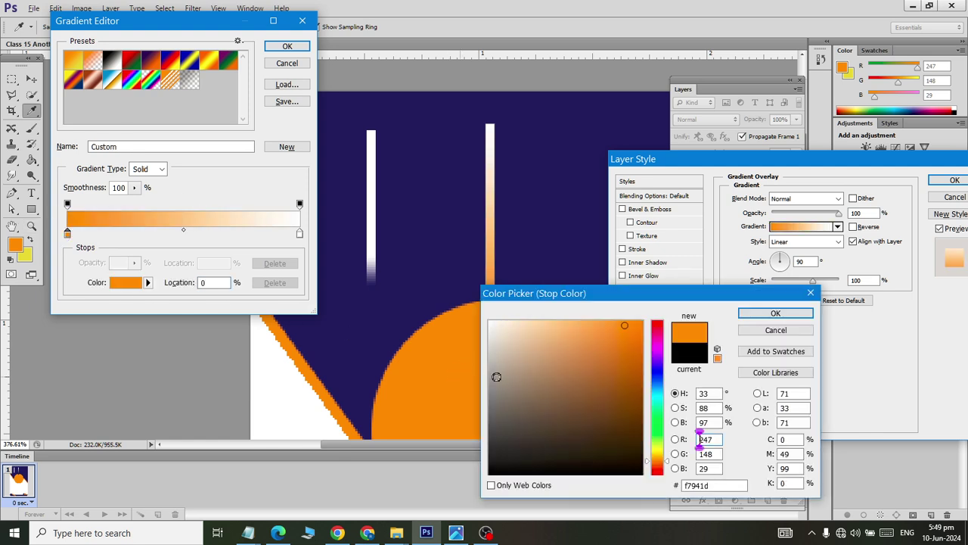
{"action": "left_click", "coordinate": [775, 313]}
{"action": "left_click", "coordinate": [286, 46]}
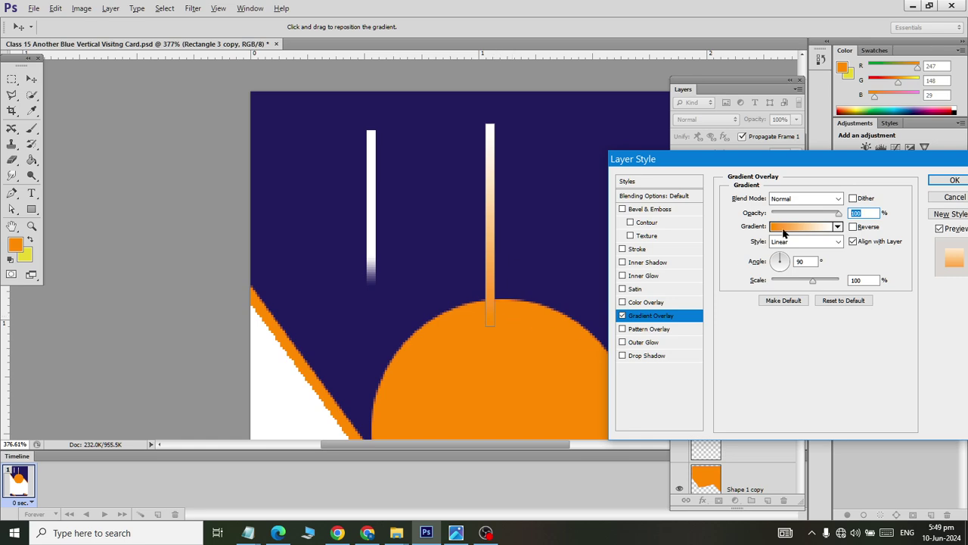
Compress the gradient scale to 37 and shift its midpoint to 85%.
{"action": "left_click_drag", "start_coordinate": [813, 284], "coordinate": [781, 299]}
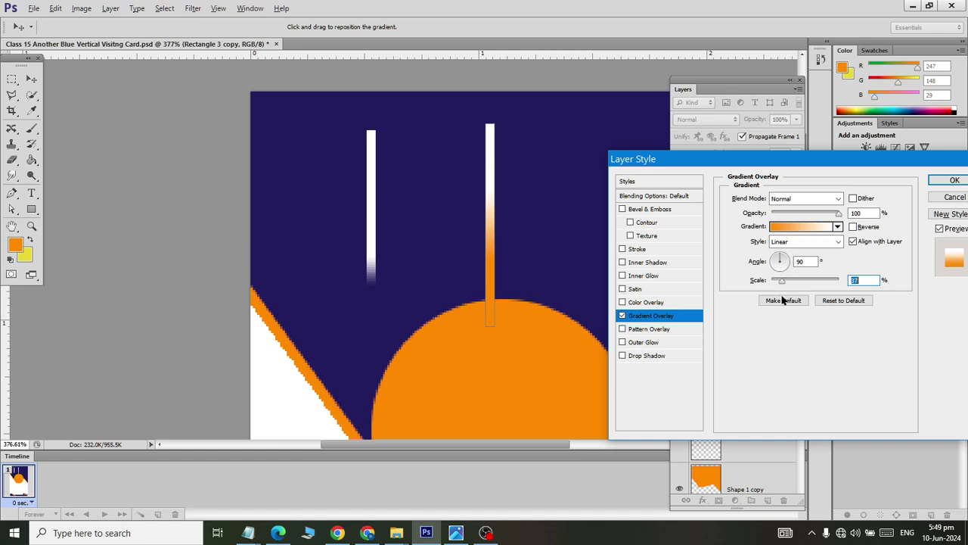
{"action": "left_click", "coordinate": [795, 229]}
{"action": "left_click", "coordinate": [796, 229]}
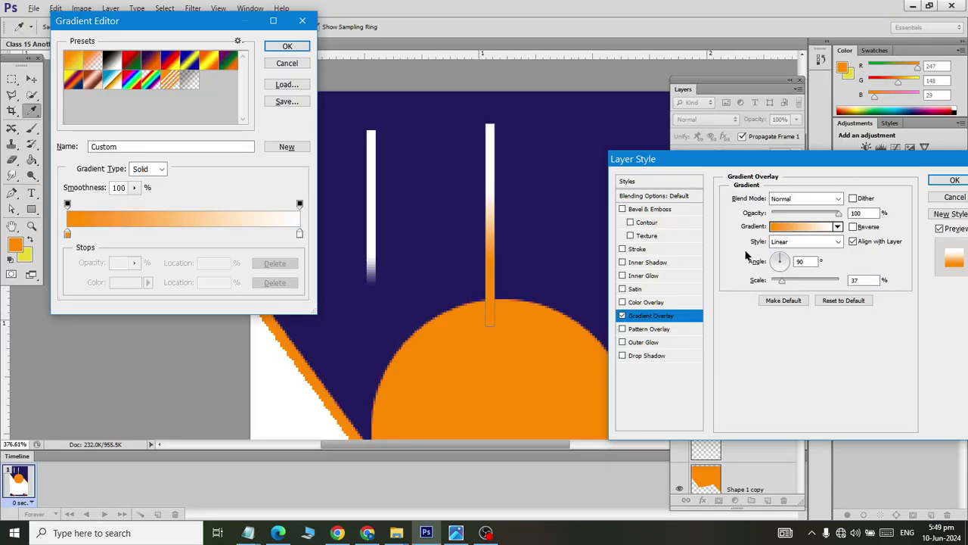
{"action": "left_click", "coordinate": [66, 234]}
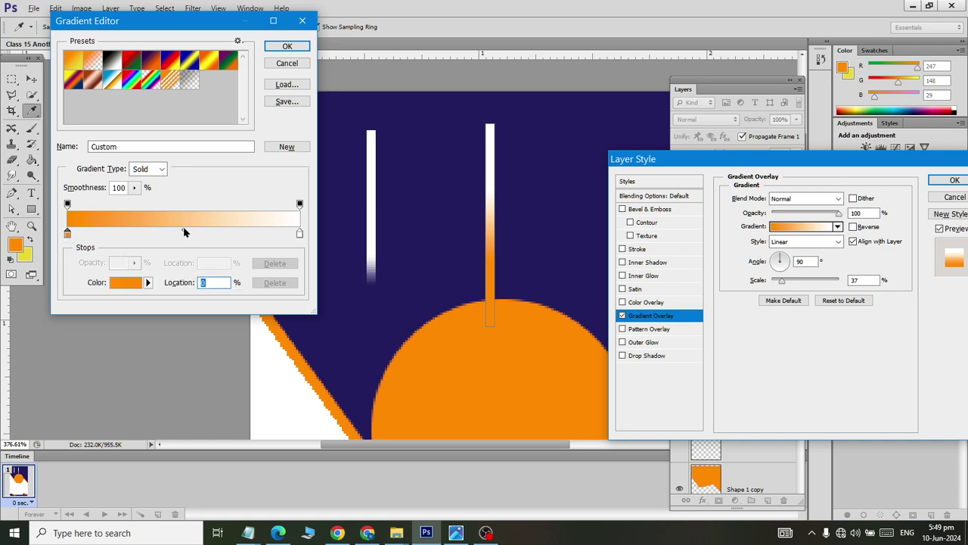
{"action": "left_click_drag", "start_coordinate": [183, 230], "coordinate": [264, 230]}
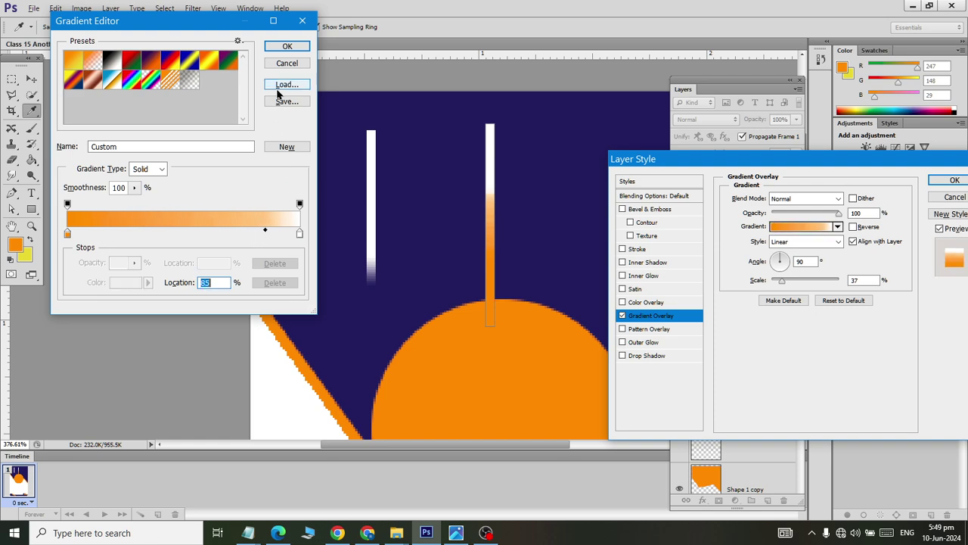
{"action": "left_click", "coordinate": [286, 46]}
Set the copy's gradient scale to about 71 and apply the overlay.
{"action": "key", "text": "alt+Tab"}
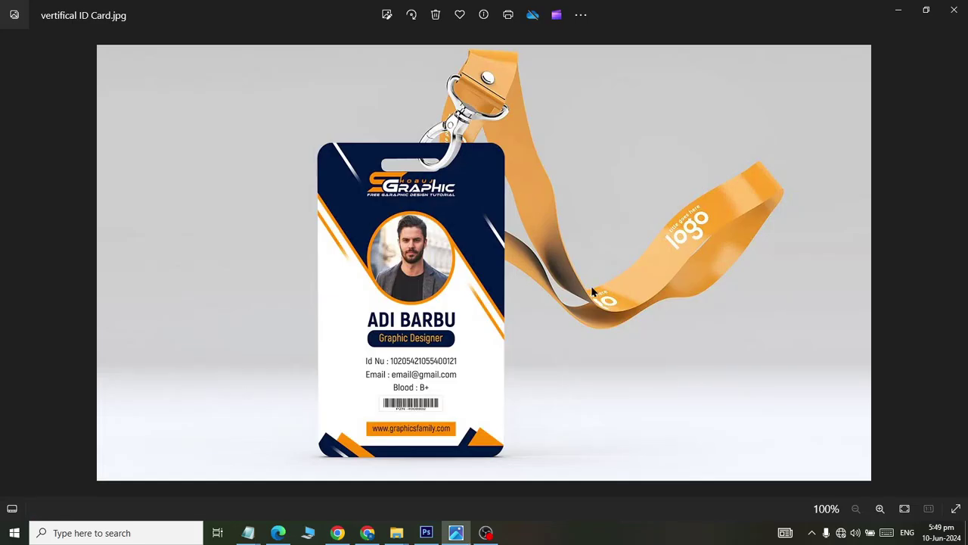
{"action": "key", "text": "alt+Tab"}
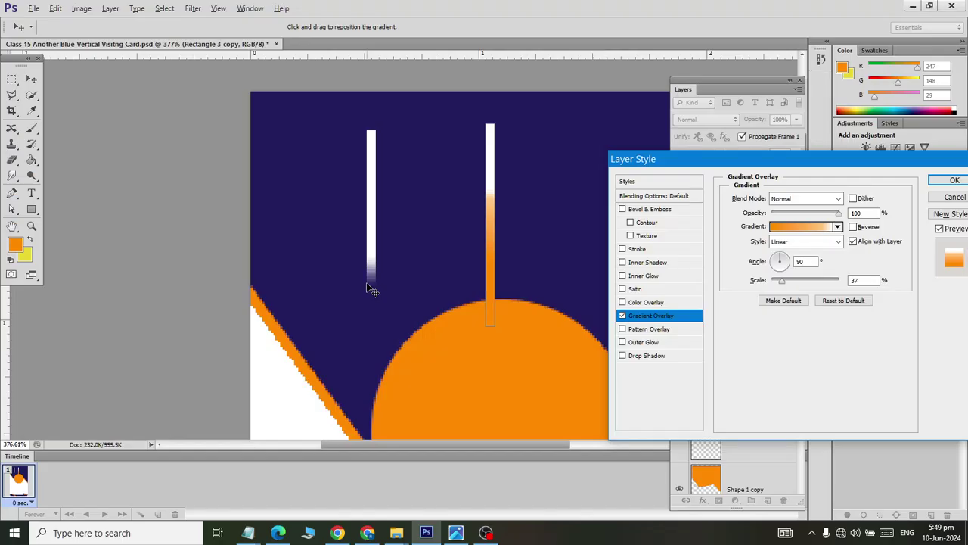
{"action": "left_click", "coordinate": [786, 278]}
{"action": "left_click_drag", "start_coordinate": [791, 280], "coordinate": [799, 281]}
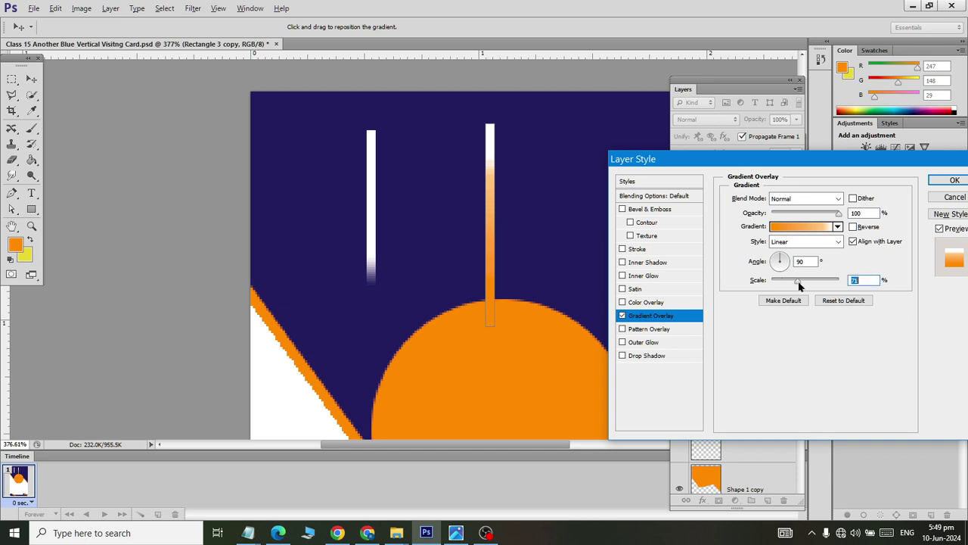
{"action": "left_click", "coordinate": [952, 197]}
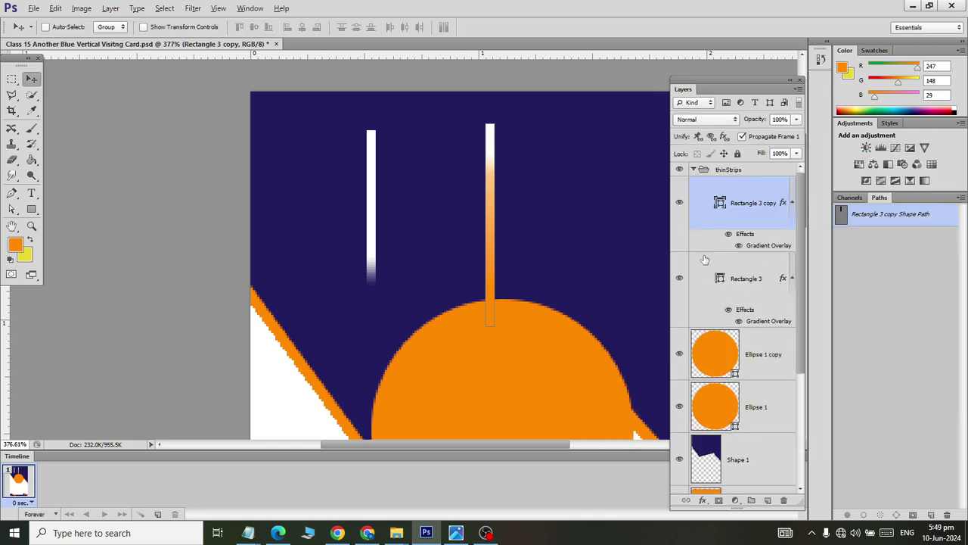
Drag Rectangle 3 up and left to the card's top edge, nudging it slightly right.
{"action": "scroll", "coordinate": [431, 204], "scroll_direction": "down", "scroll_amount": 4}
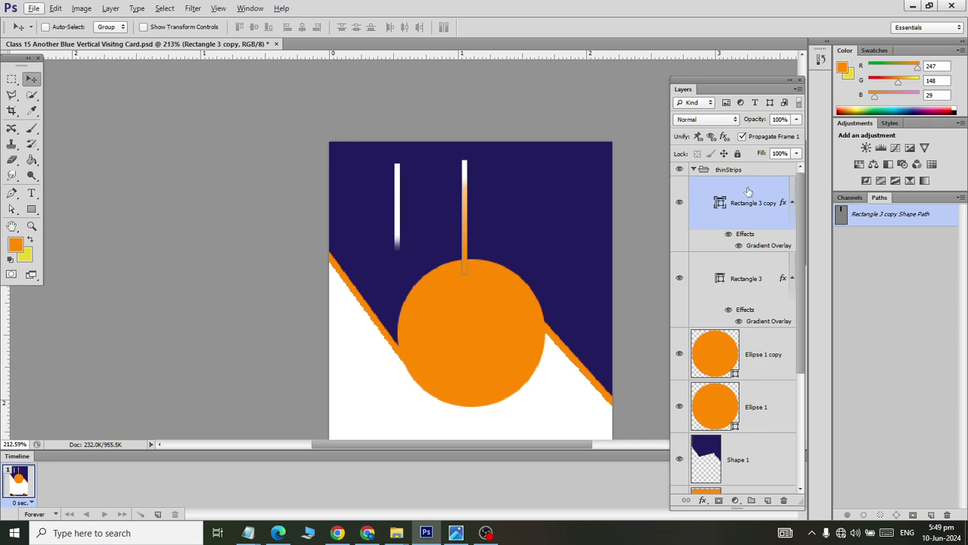
{"action": "key", "text": "alt+Tab"}
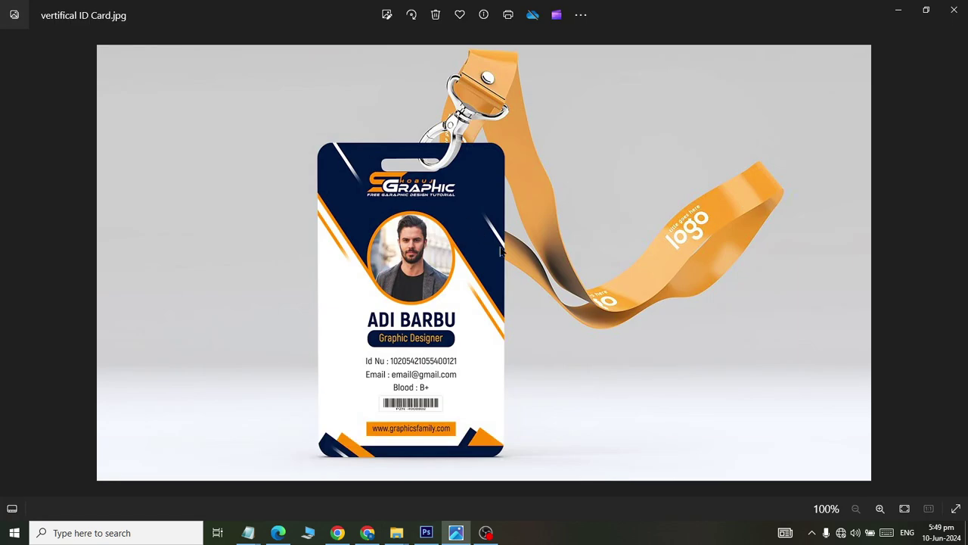
{"action": "key", "text": "alt+Tab"}
{"action": "key", "text": "alt+Tab"}
{"action": "key", "text": "alt+Tab"}
{"action": "left_click", "coordinate": [741, 284]}
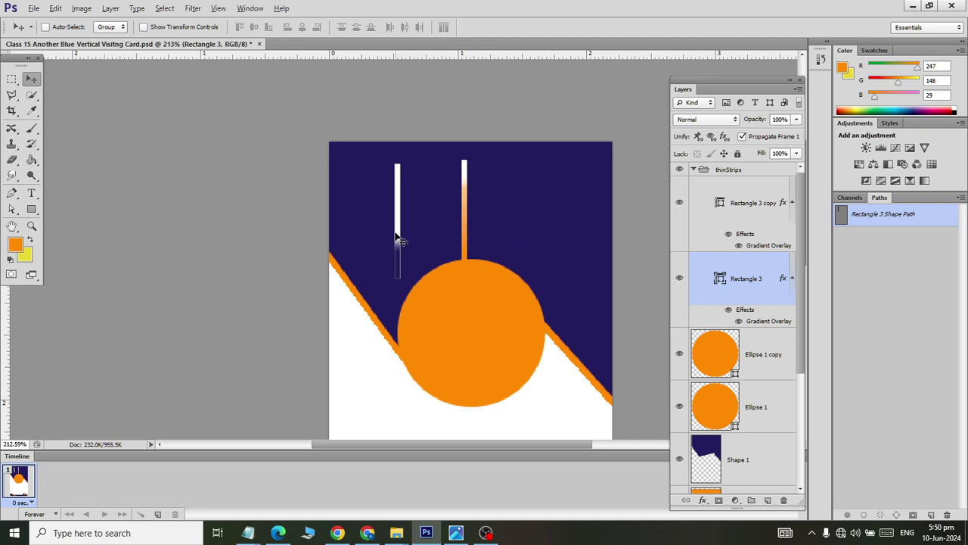
{"action": "left_click_drag", "start_coordinate": [393, 239], "coordinate": [343, 208]}
{"action": "key", "text": "alt+Tab"}
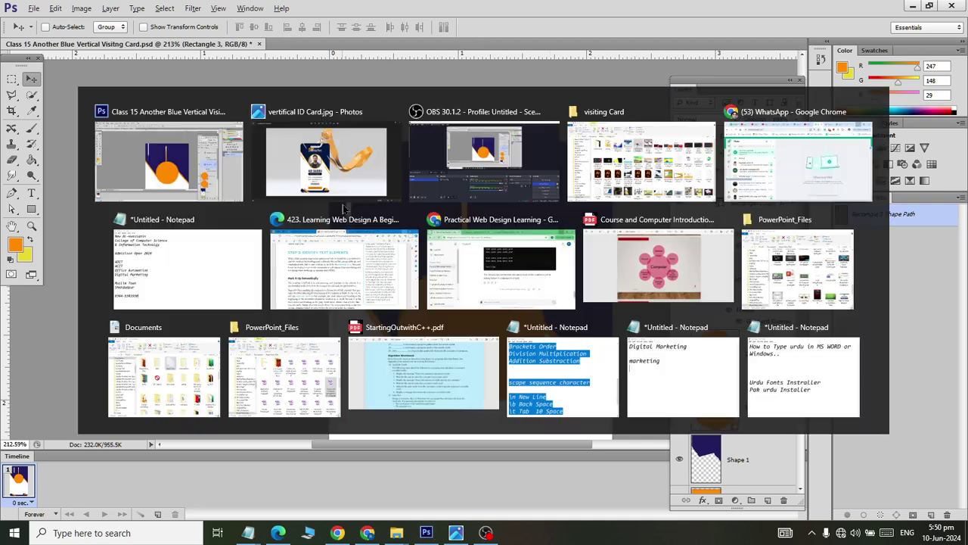
{"action": "key", "text": "alt+Tab"}
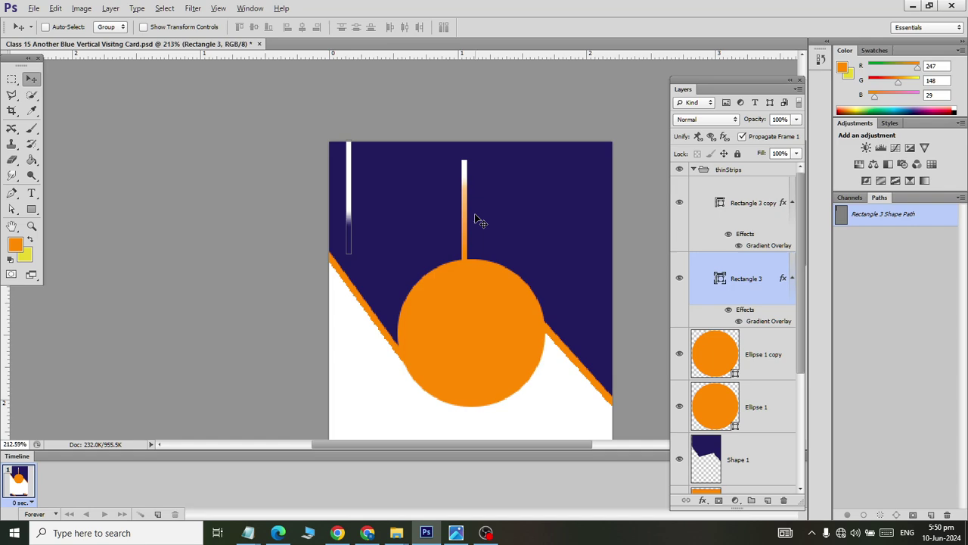
{"action": "key", "text": "Right"}
{"action": "key", "text": "Right"}
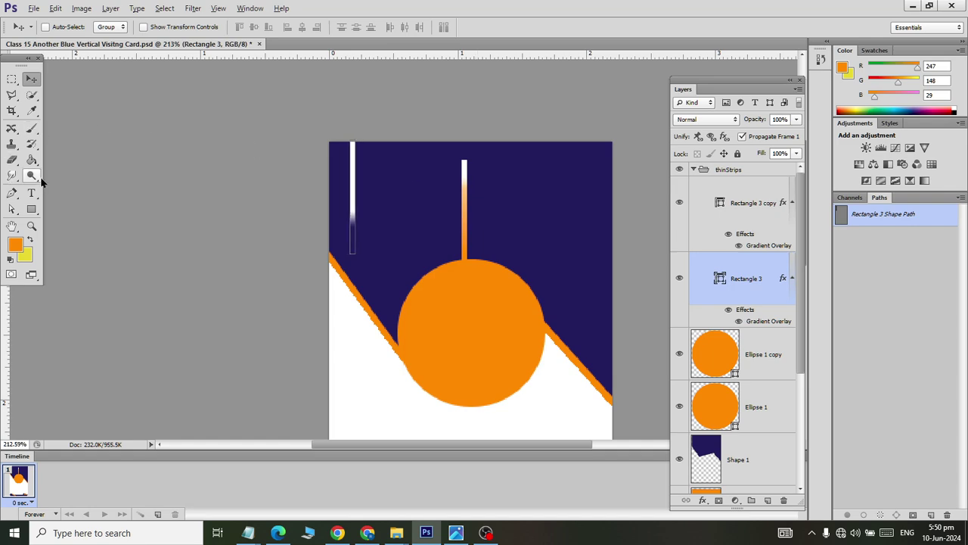
{"action": "key", "text": "ctrl+t"}
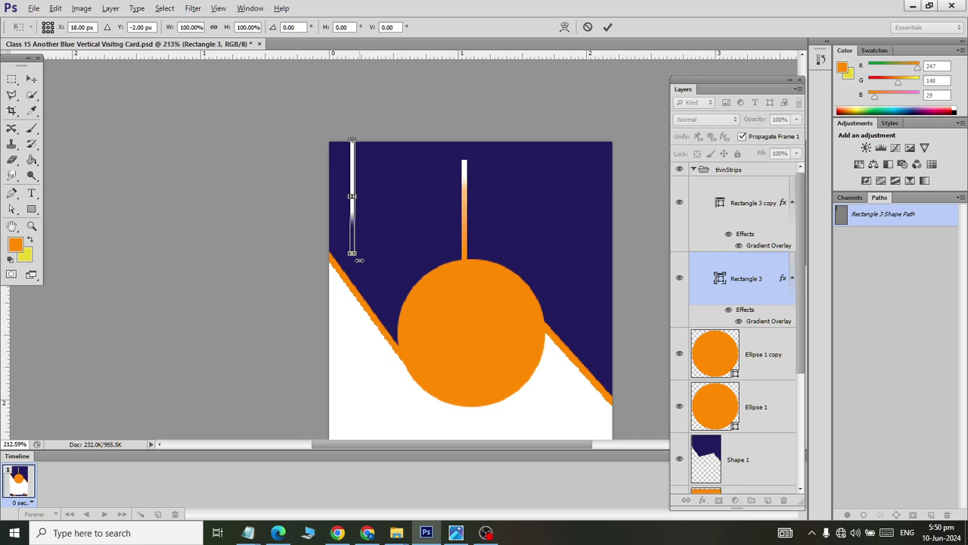
Rotate Rectangle 3 to -45° and fit it into the card's top-left corner.
{"action": "left_click_drag", "start_coordinate": [363, 265], "coordinate": [463, 239]}
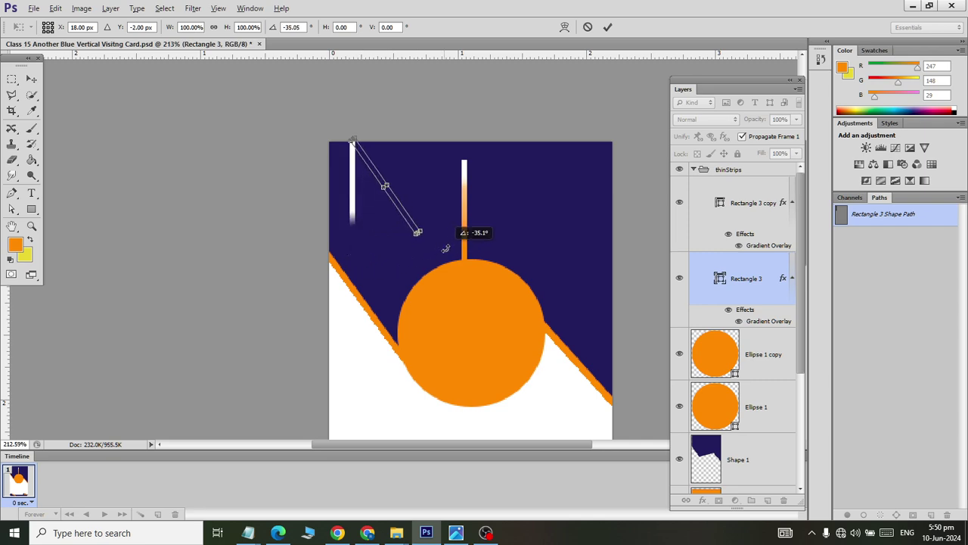
{"action": "type", "text": "-45"}
{"action": "key", "text": "Return"}
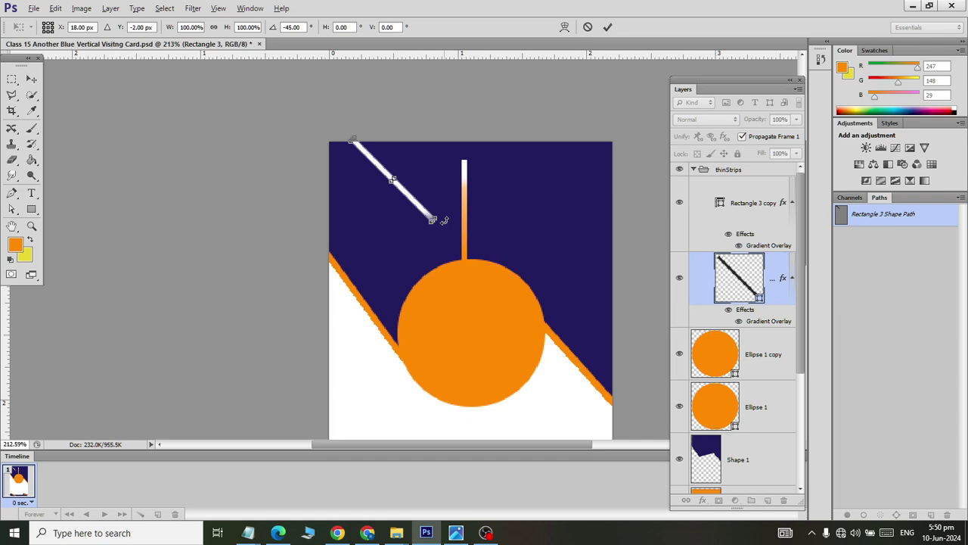
{"action": "left_click_drag", "start_coordinate": [444, 220], "coordinate": [450, 266]}
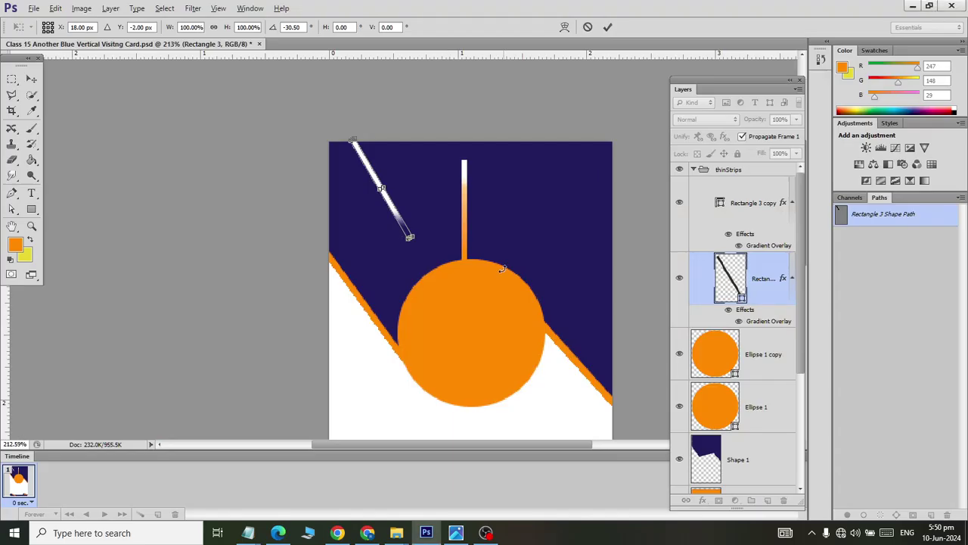
{"action": "left_click_drag", "start_coordinate": [420, 245], "coordinate": [425, 246]}
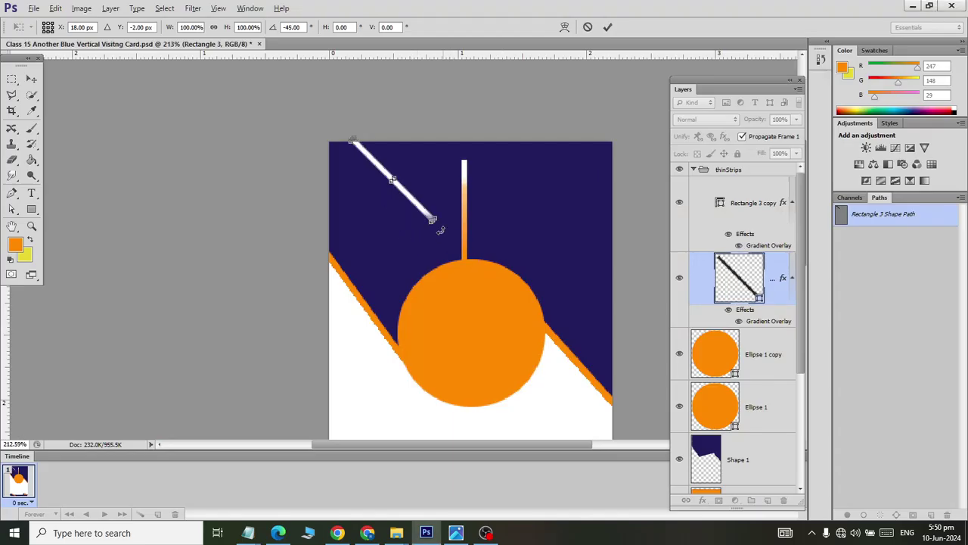
{"action": "left_click_drag", "start_coordinate": [419, 213], "coordinate": [405, 211]}
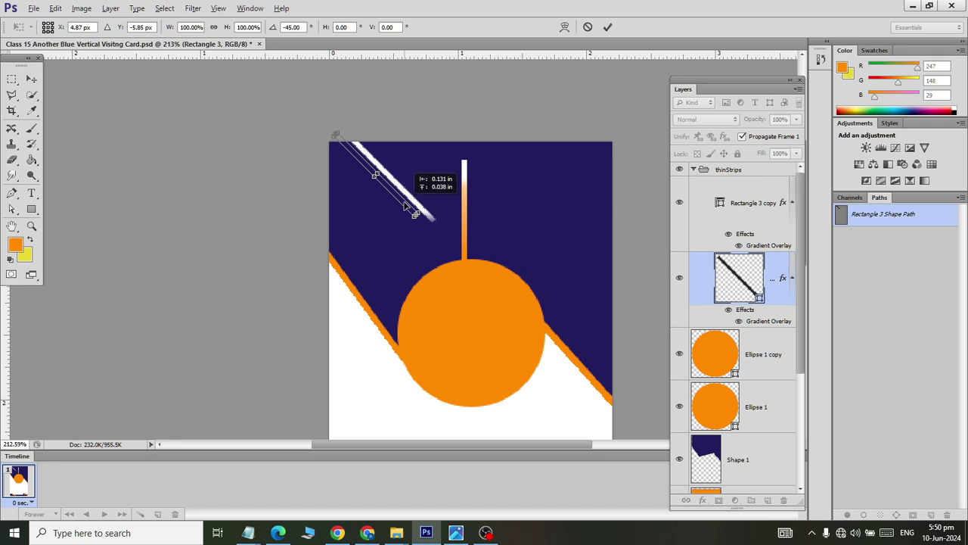
{"action": "left_click_drag", "start_coordinate": [403, 205], "coordinate": [385, 201]}
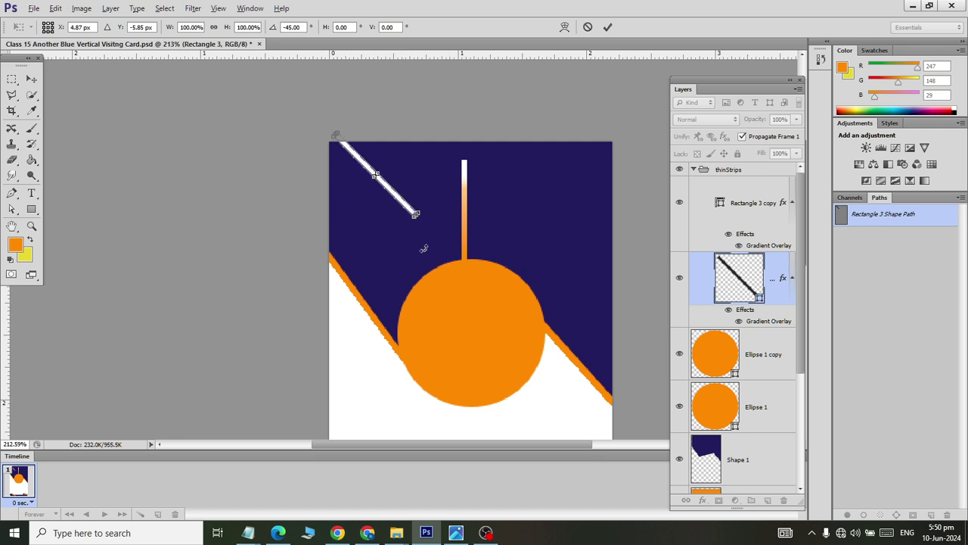
{"action": "left_click", "coordinate": [31, 79]}
{"action": "left_click", "coordinate": [388, 203]}
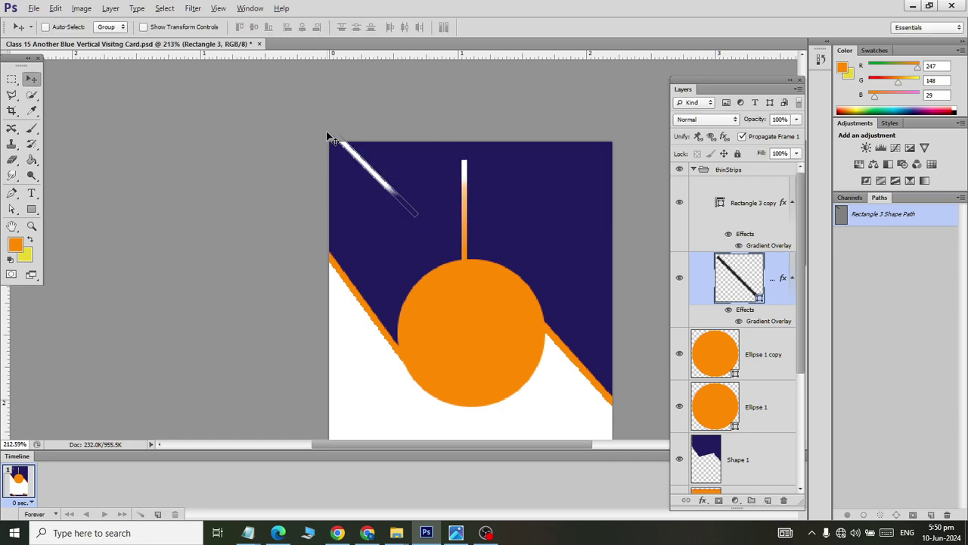
Duplicate the white diagonal strip and place the copy at the card's upper-right edge.
{"action": "key", "text": "alt+Tab"}
{"action": "key", "text": "alt+Tab"}
{"action": "key", "text": "ctrl+j"}
{"action": "mouse_move", "coordinate": [391, 188]}
{"action": "left_mouse_down"}
{"action": "mouse_move", "coordinate": [413, 217]}
{"action": "mouse_move", "coordinate": [608, 288]}
{"action": "mouse_move", "coordinate": [598, 245]}
{"action": "left_mouse_up"}
{"action": "key", "text": "alt+Tab"}
{"action": "key", "text": "alt+Tab"}
{"action": "key", "text": "alt+Tab"}
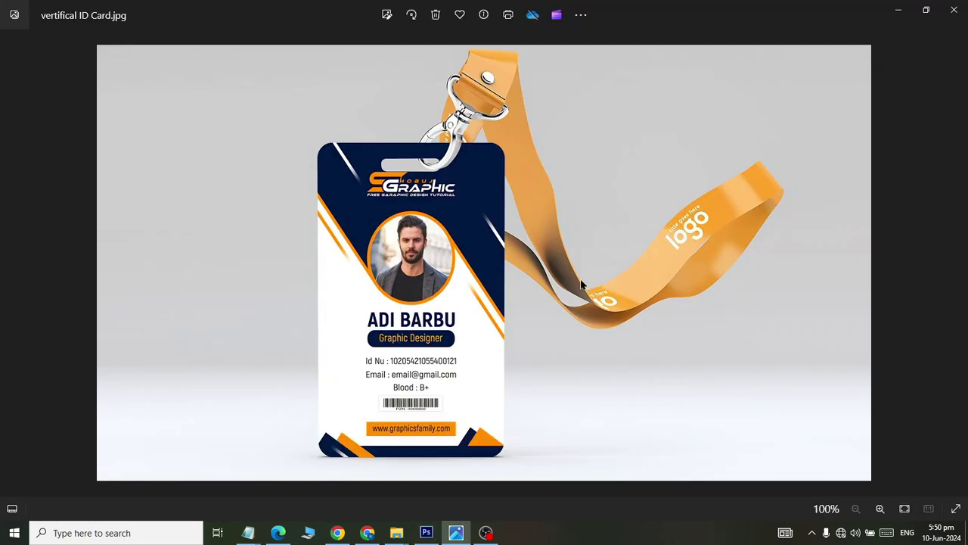
{"action": "key", "text": "alt+Tab"}
Flip the copied strip vertically with Edit > Transform Path > Flip Vertical.
{"action": "left_click", "coordinate": [61, 11]}
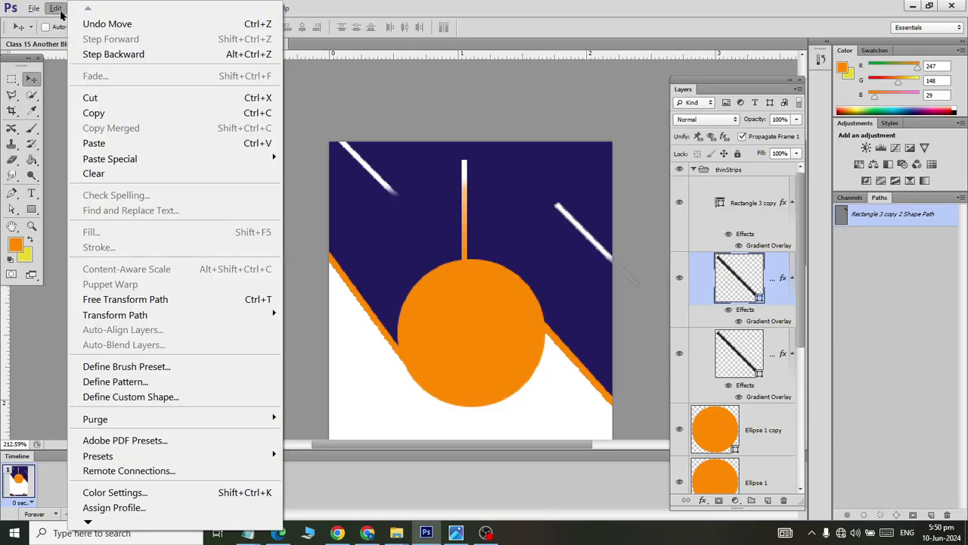
{"action": "mouse_move", "coordinate": [115, 315]}
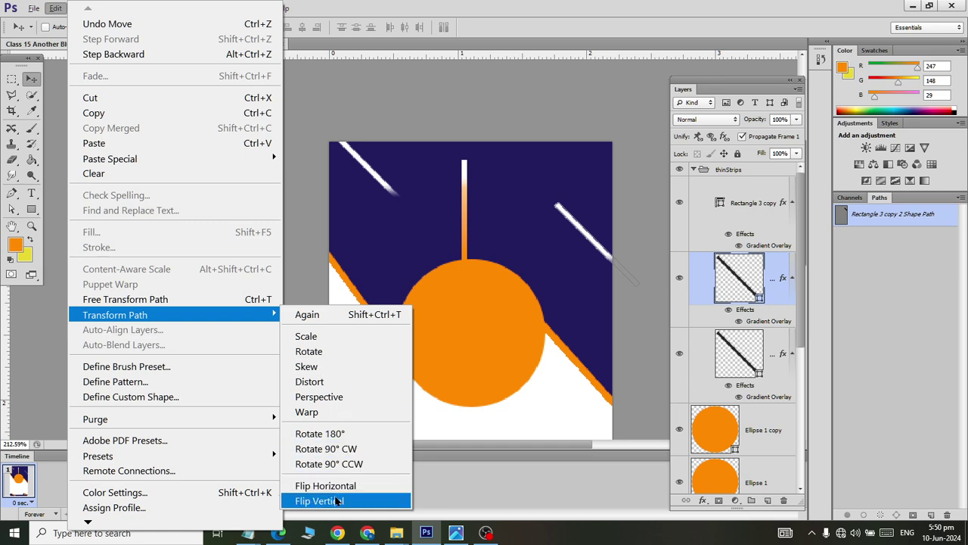
{"action": "left_click", "coordinate": [329, 500]}
{"action": "left_click", "coordinate": [58, 9]}
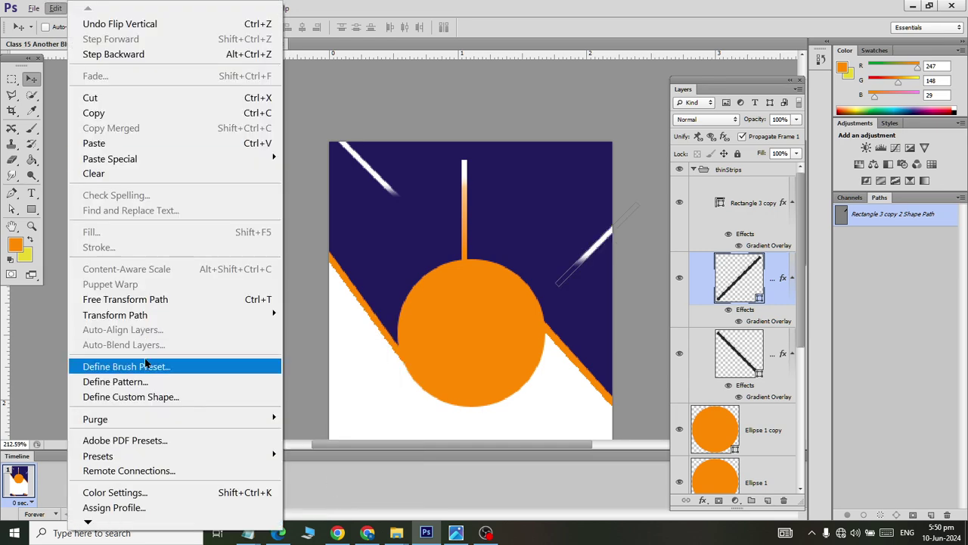
{"action": "left_click", "coordinate": [327, 496]}
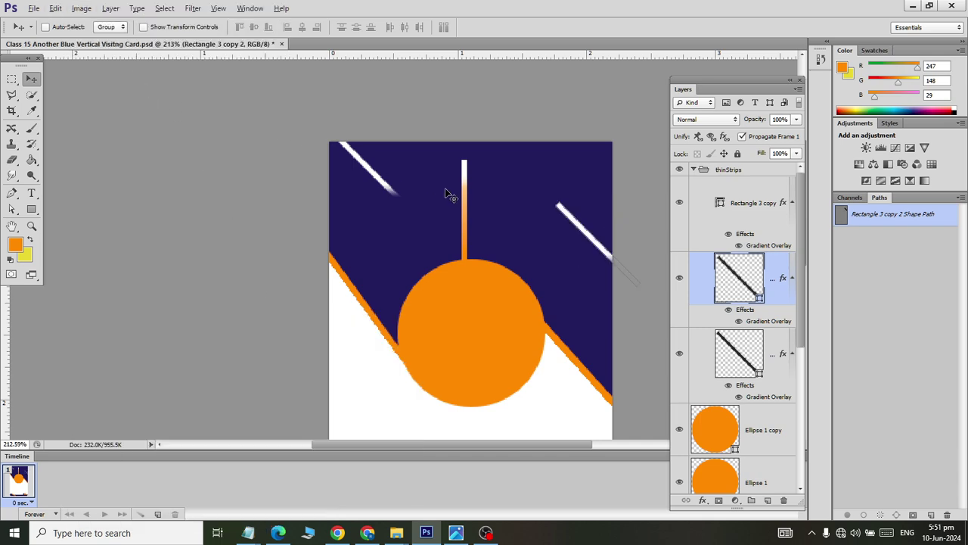
{"action": "key", "text": "alt+Tab"}
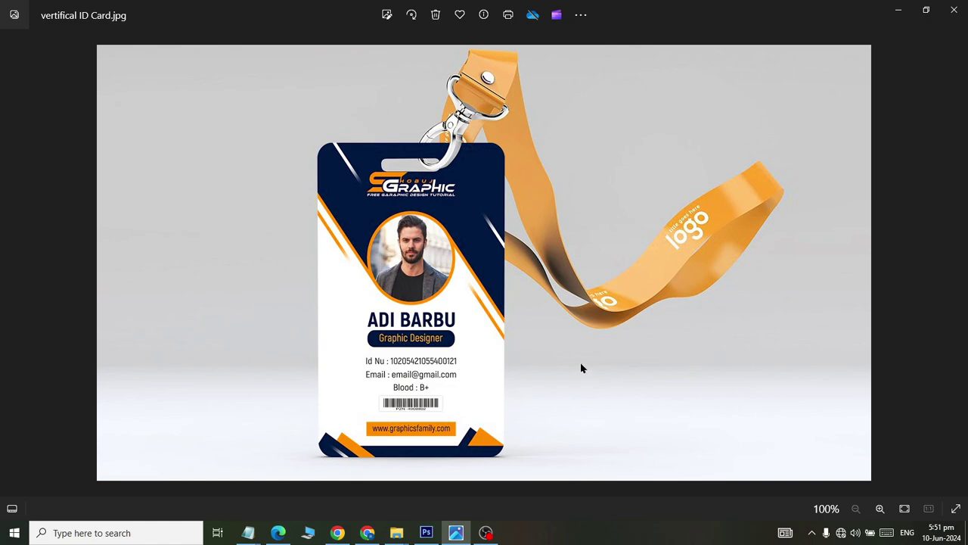
{"action": "key", "text": "alt+Tab"}
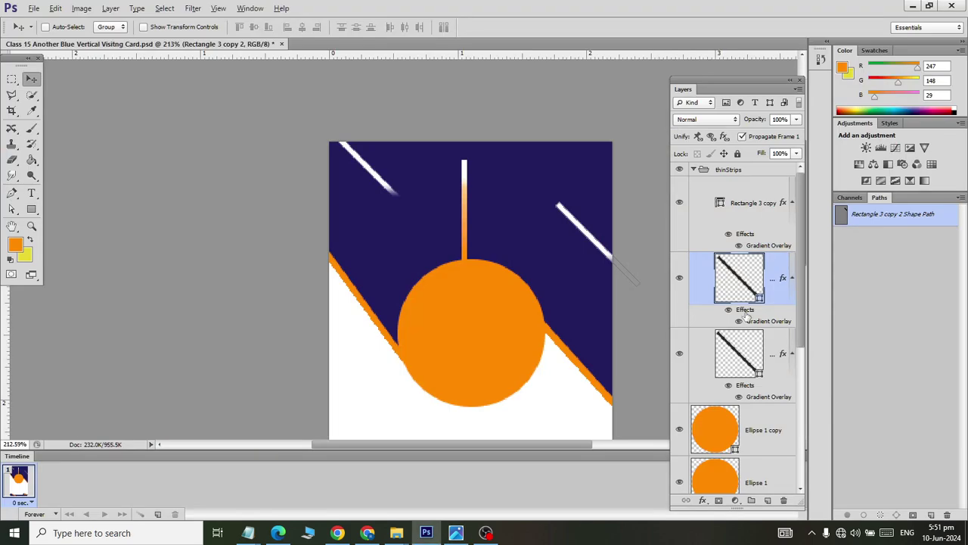
Reverse the right strip's Gradient Overlay direction.
{"action": "double_click", "coordinate": [745, 313]}
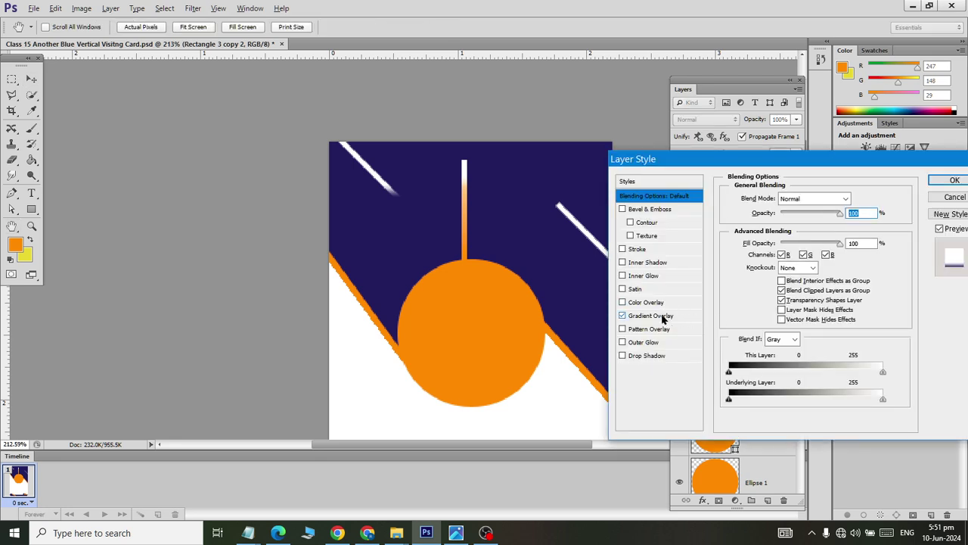
{"action": "left_click", "coordinate": [659, 317]}
{"action": "left_click", "coordinate": [865, 227]}
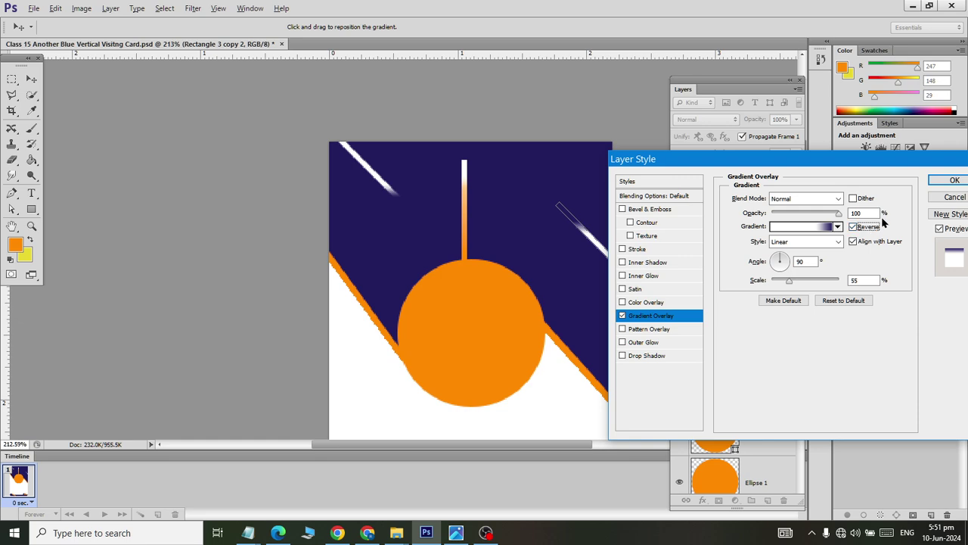
{"action": "left_click", "coordinate": [952, 180]}
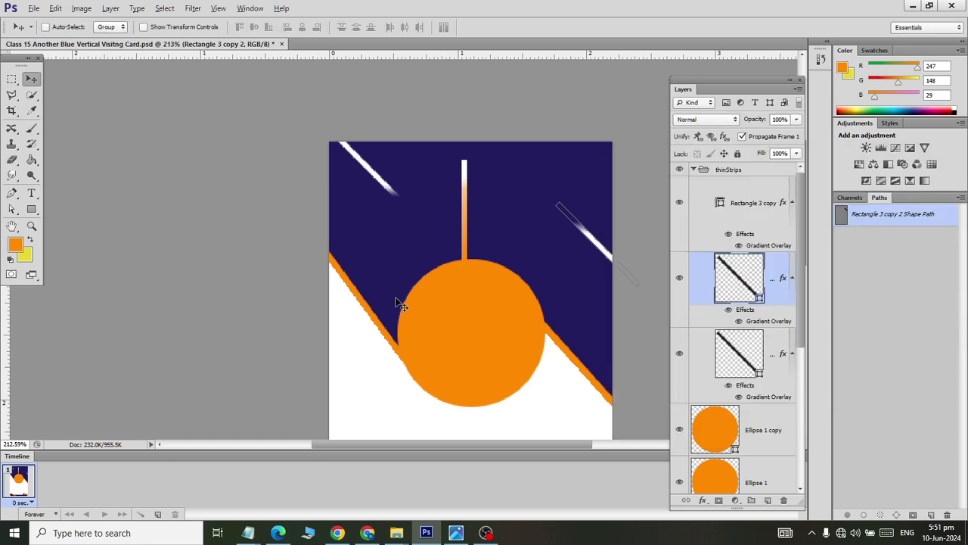
{"action": "left_click", "coordinate": [749, 206]}
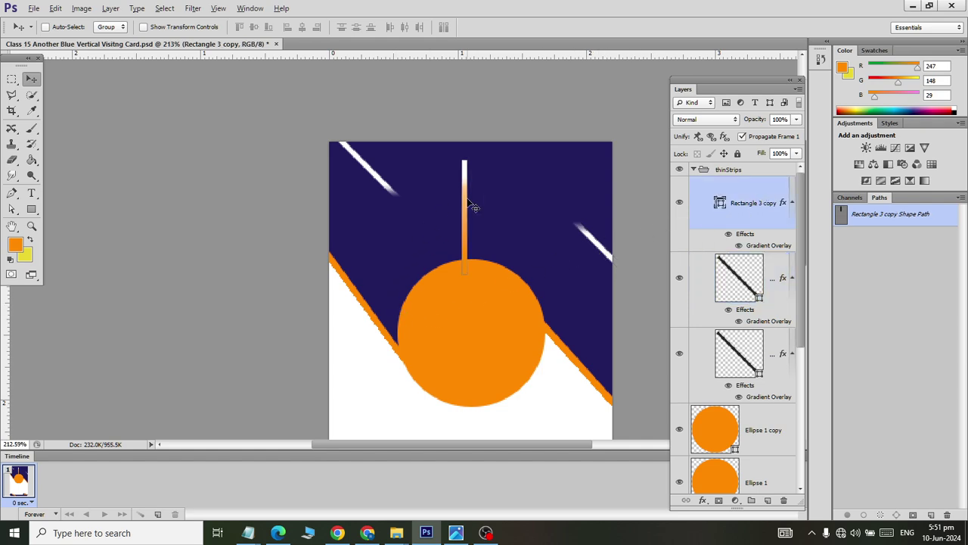
Move Rectangle 3 copy left and rotate it -35.21° about its top-left corner.
{"action": "left_click_drag", "start_coordinate": [472, 207], "coordinate": [471, 210]}
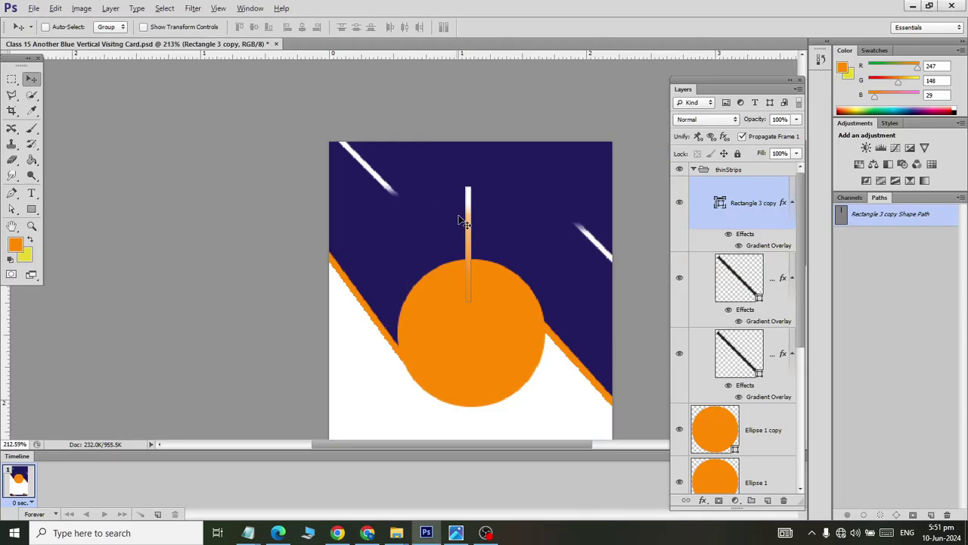
{"action": "mouse_move", "coordinate": [461, 218]}
{"action": "left_mouse_down"}
{"action": "mouse_move", "coordinate": [346, 341]}
{"action": "mouse_move", "coordinate": [330, 328]}
{"action": "left_mouse_up"}
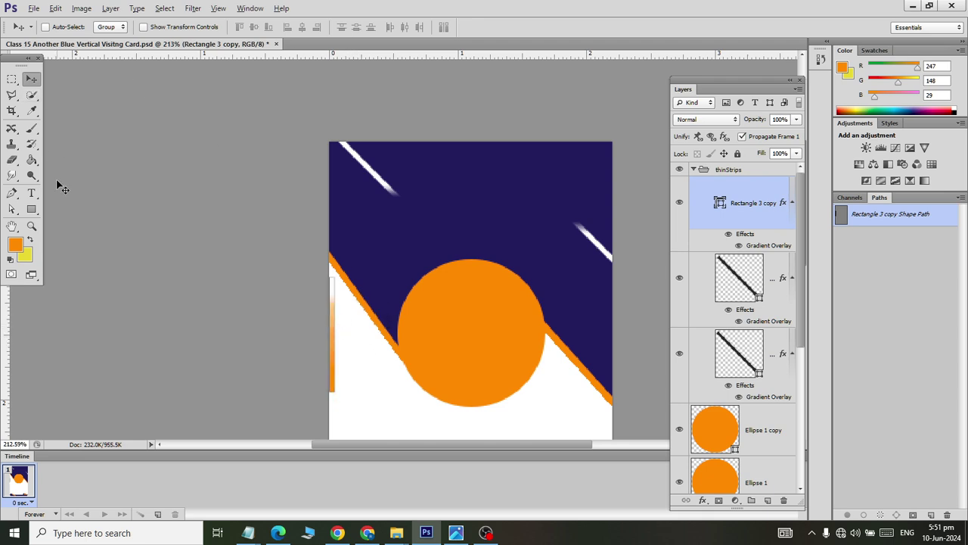
{"action": "key", "text": "ctrl+t"}
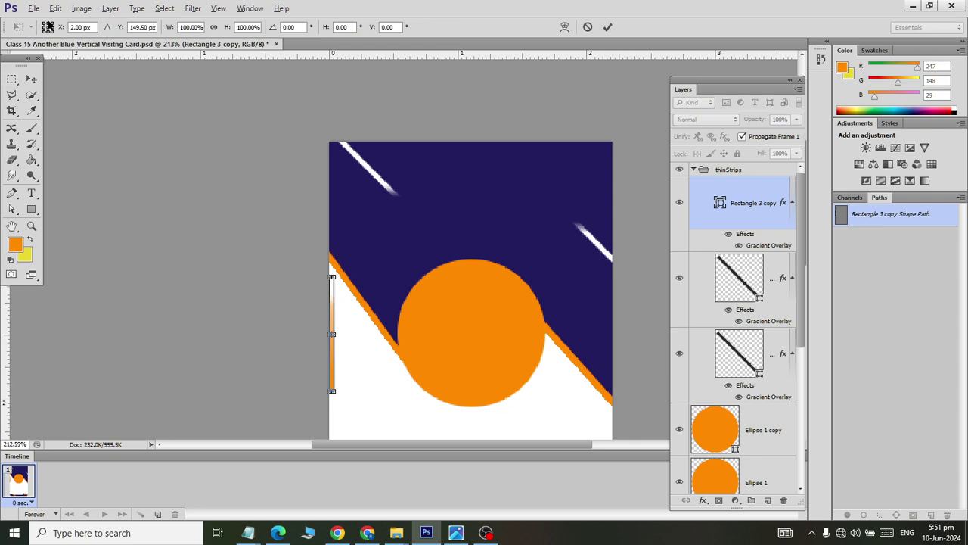
{"action": "left_click", "coordinate": [46, 27]}
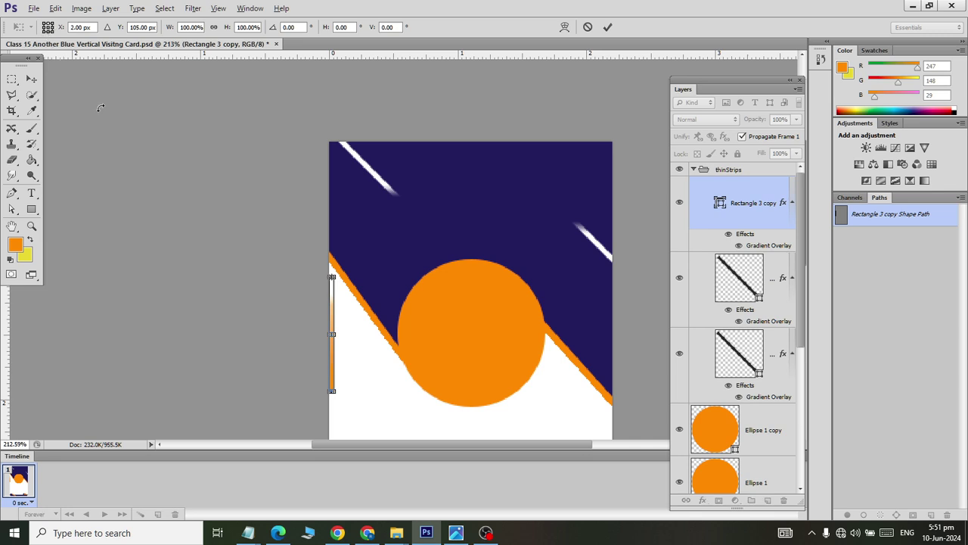
{"action": "left_click_drag", "start_coordinate": [344, 426], "coordinate": [421, 388]}
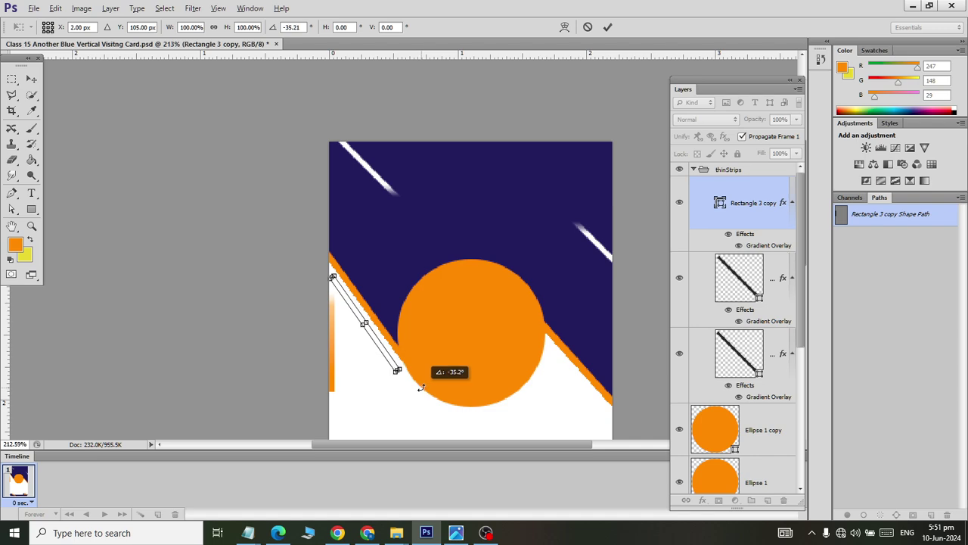
{"action": "key", "text": "alt+Tab"}
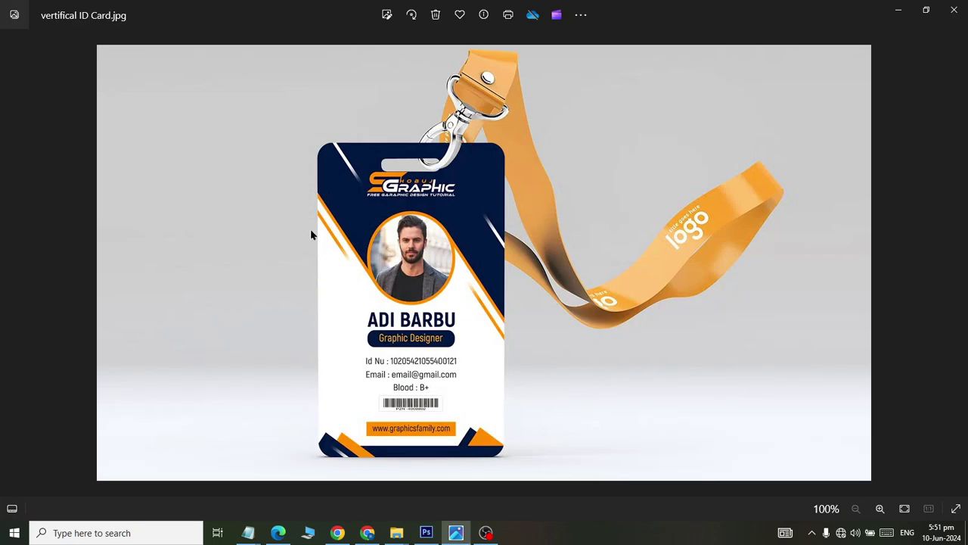
{"action": "key", "text": "alt+Tab"}
{"action": "left_click_drag", "start_coordinate": [380, 347], "coordinate": [356, 317]}
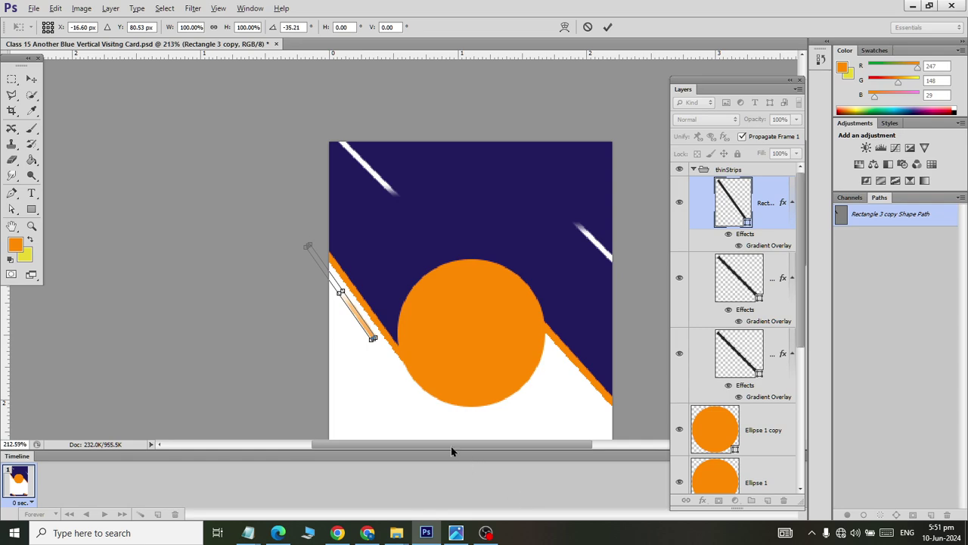
{"action": "left_click", "coordinate": [31, 79]}
{"action": "left_click", "coordinate": [424, 210]}
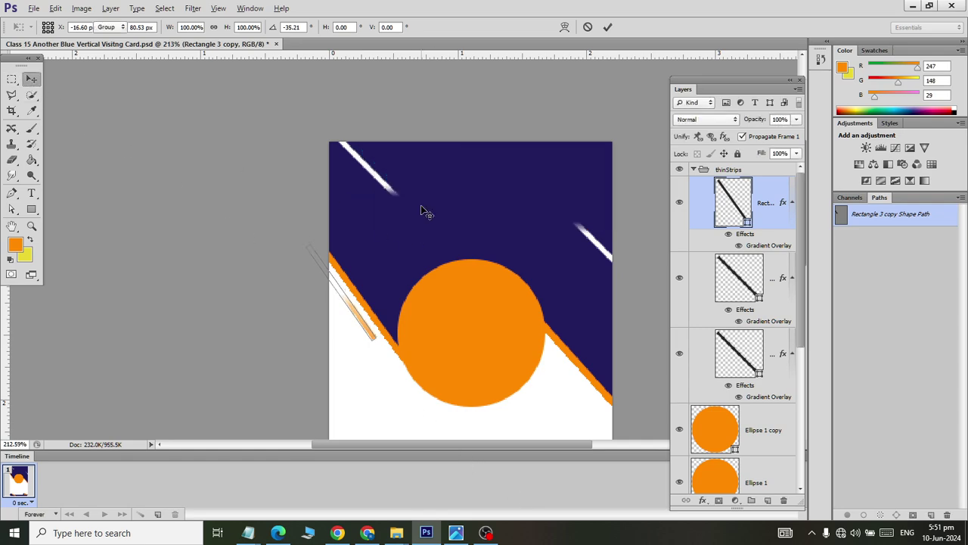
{"action": "key", "text": "alt+Tab"}
{"action": "key", "text": "alt+Tab"}
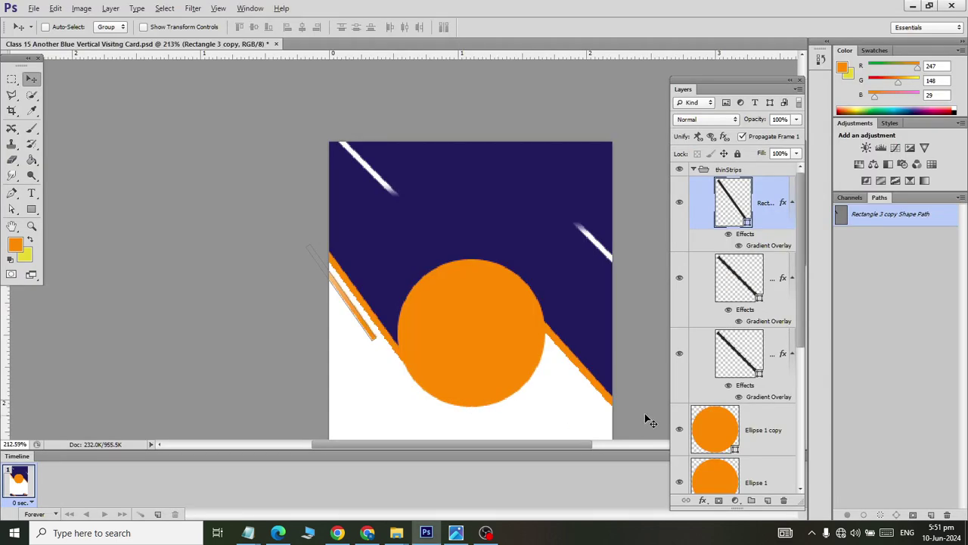
Reverse the Gradient Overlay direction on the existing thin orange stripe.
{"action": "double_click", "coordinate": [746, 235]}
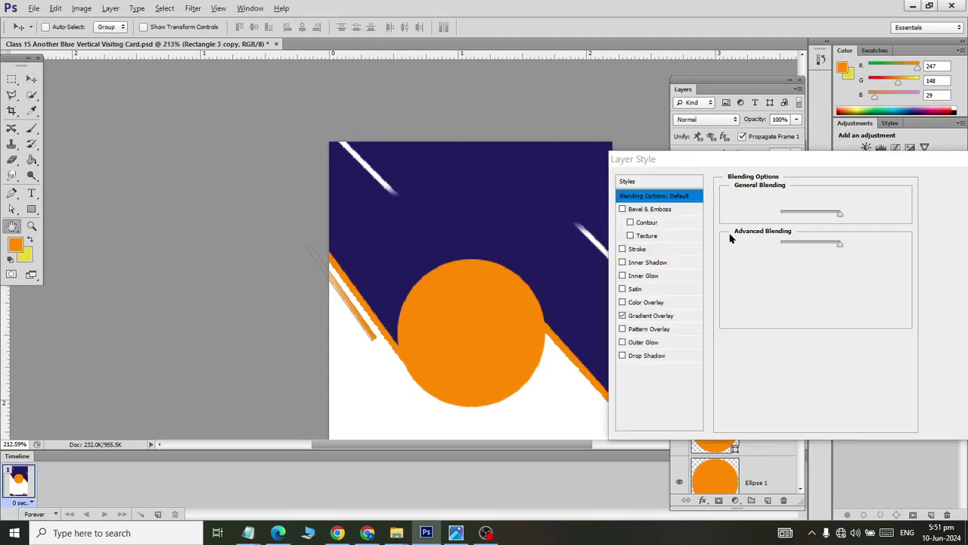
{"action": "left_click", "coordinate": [649, 317]}
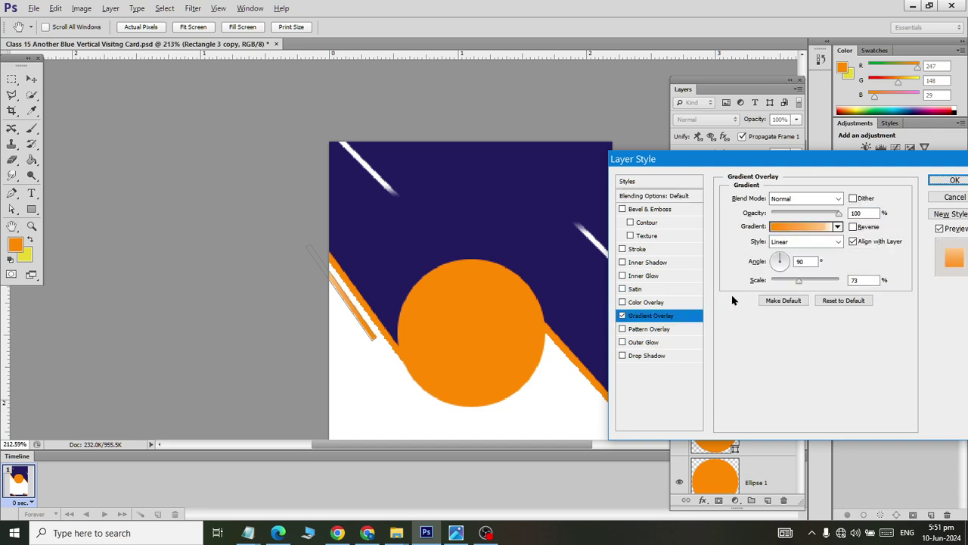
{"action": "left_click", "coordinate": [854, 227]}
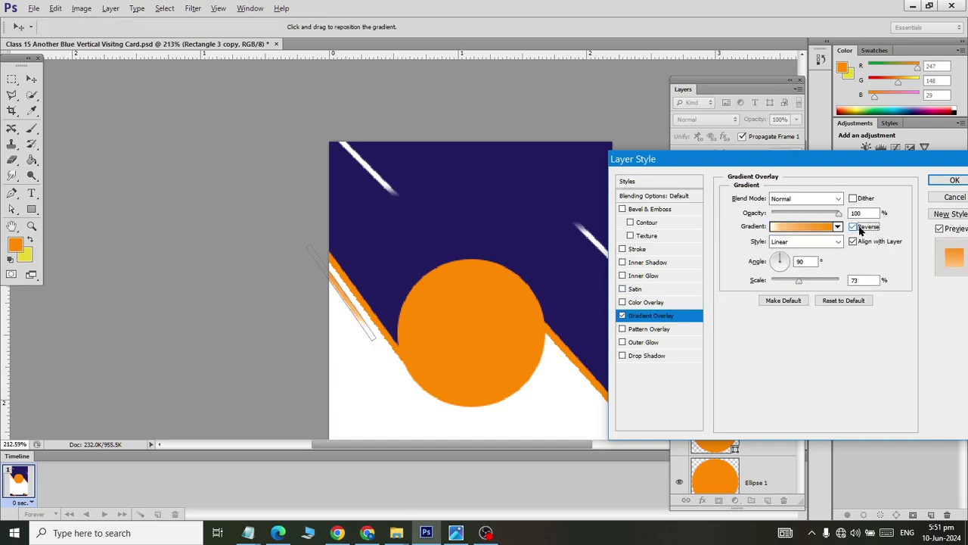
{"action": "left_click", "coordinate": [953, 180]}
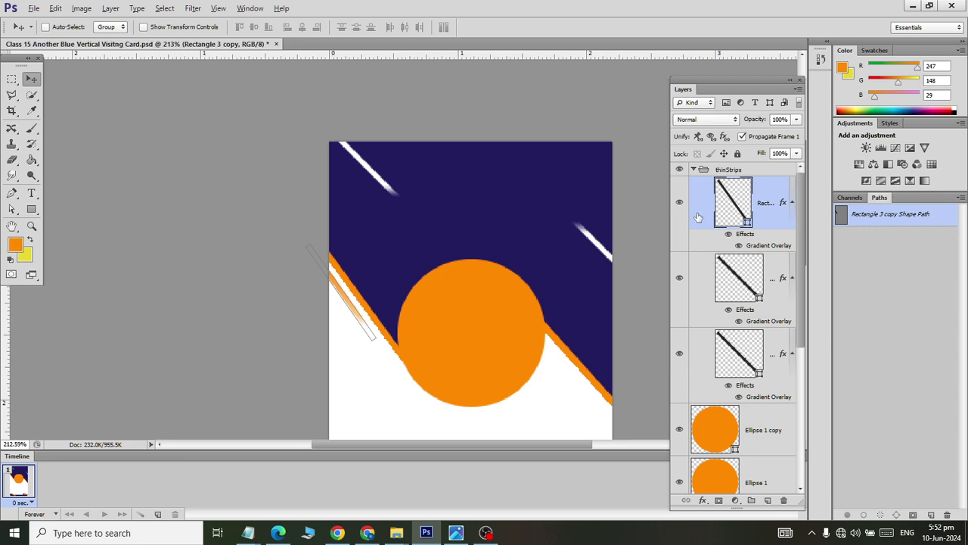
Duplicate the thin orange stripe and move the copy to the card's lower right.
{"action": "key", "text": "ctrl+j"}
{"action": "left_click_drag", "start_coordinate": [352, 324], "coordinate": [600, 426]}
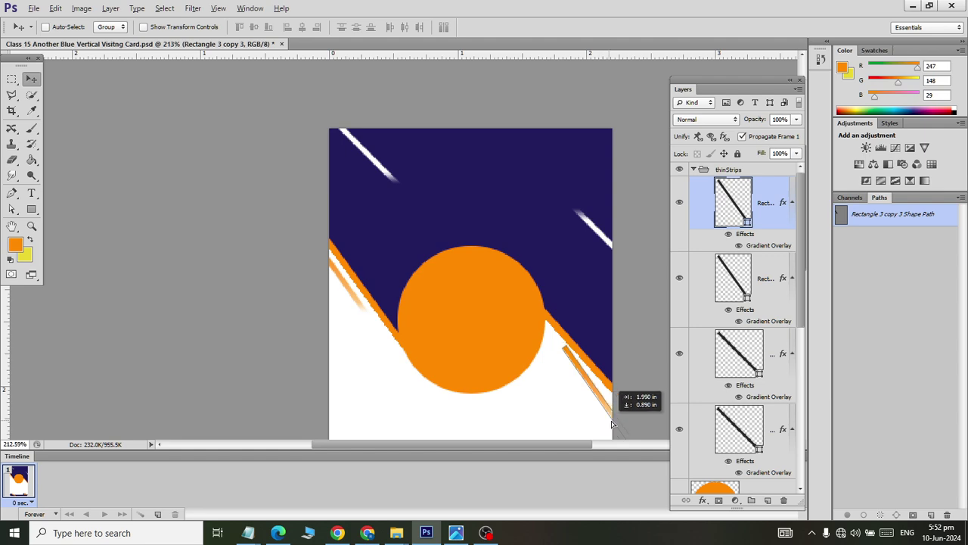
{"action": "left_click_drag", "start_coordinate": [600, 426], "coordinate": [614, 428]}
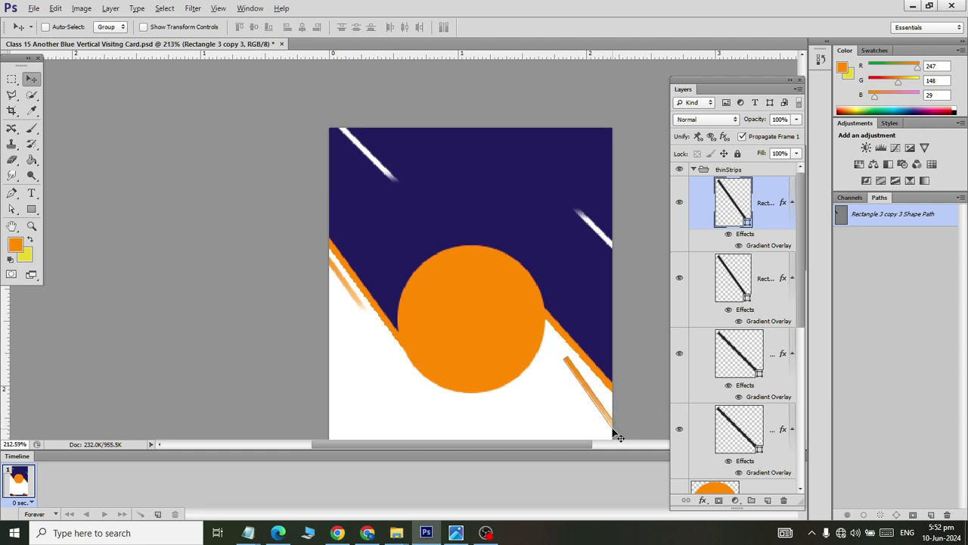
{"action": "key", "text": "alt+Tab"}
{"action": "key", "text": "alt+Tab"}
{"action": "left_click_drag", "start_coordinate": [594, 403], "coordinate": [597, 408]}
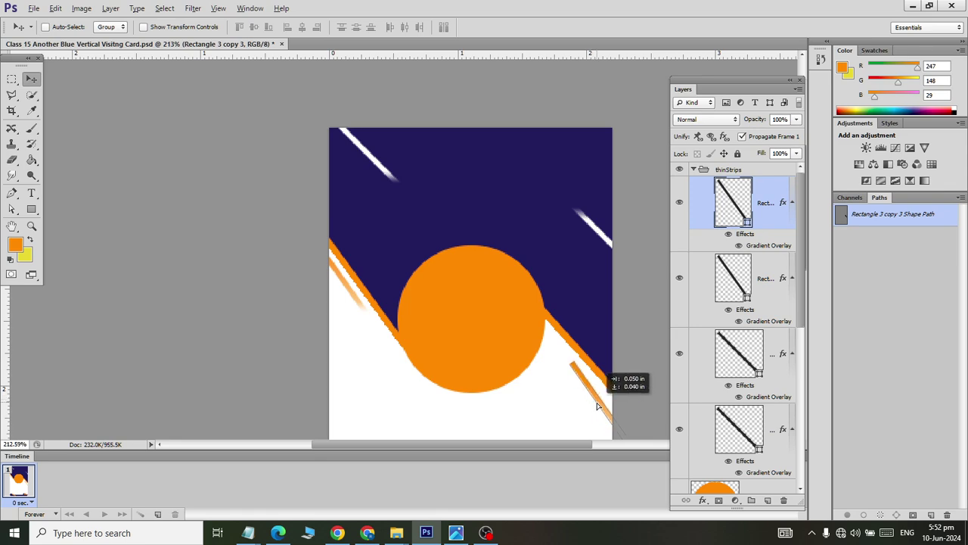
Rotate the copied stripe about -7.7° to match the orange band's edge.
{"action": "key", "text": "ctrl+t"}
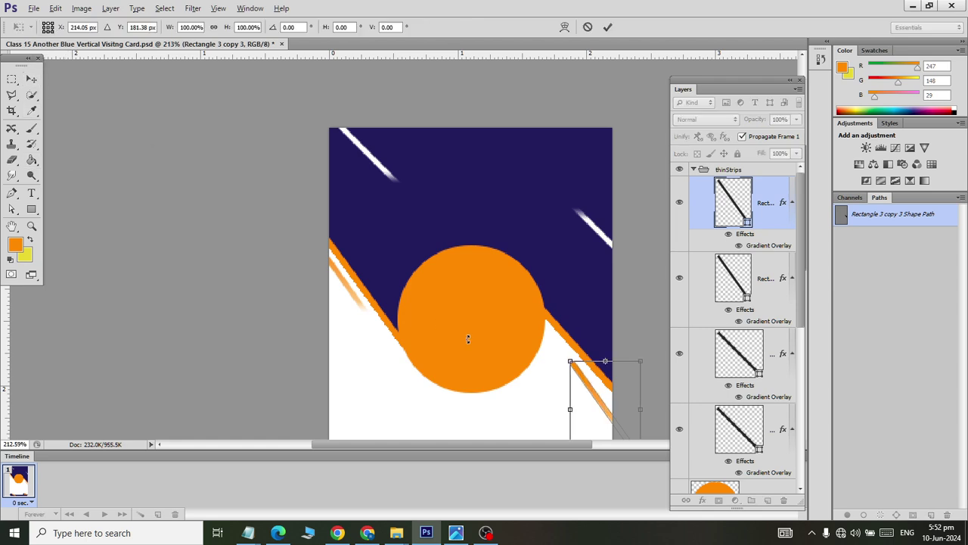
{"action": "scroll", "coordinate": [568, 379], "scroll_direction": "down", "scroll_amount": 1}
{"action": "scroll", "coordinate": [605, 397], "scroll_direction": "down", "scroll_amount": 2}
{"action": "left_click_drag", "start_coordinate": [650, 415], "coordinate": [659, 403]}
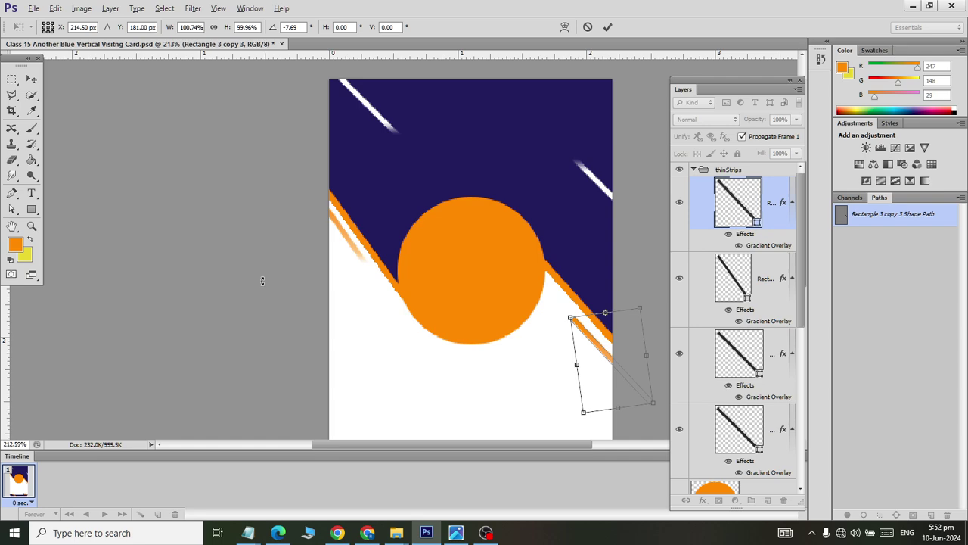
{"action": "left_click", "coordinate": [32, 78]}
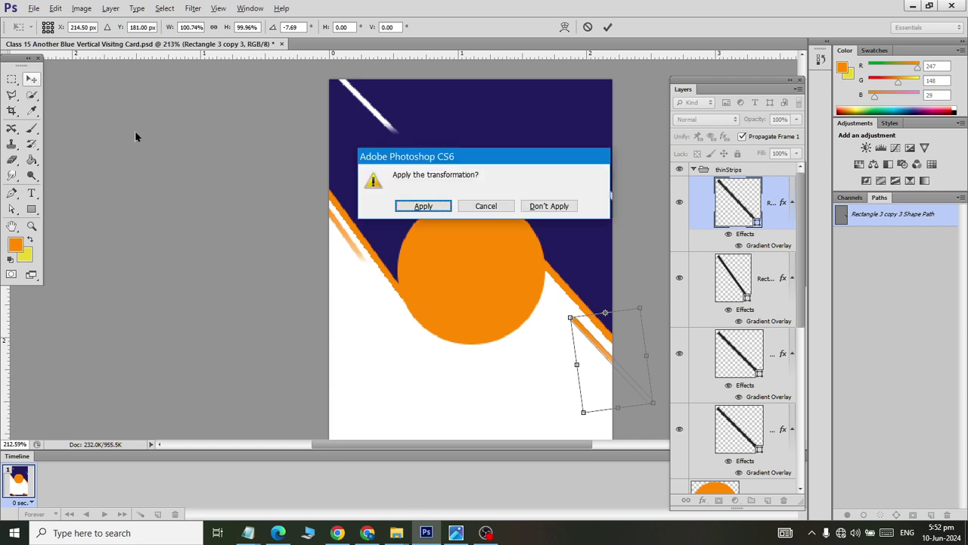
{"action": "left_click", "coordinate": [423, 206]}
{"action": "key", "text": "alt+Tab"}
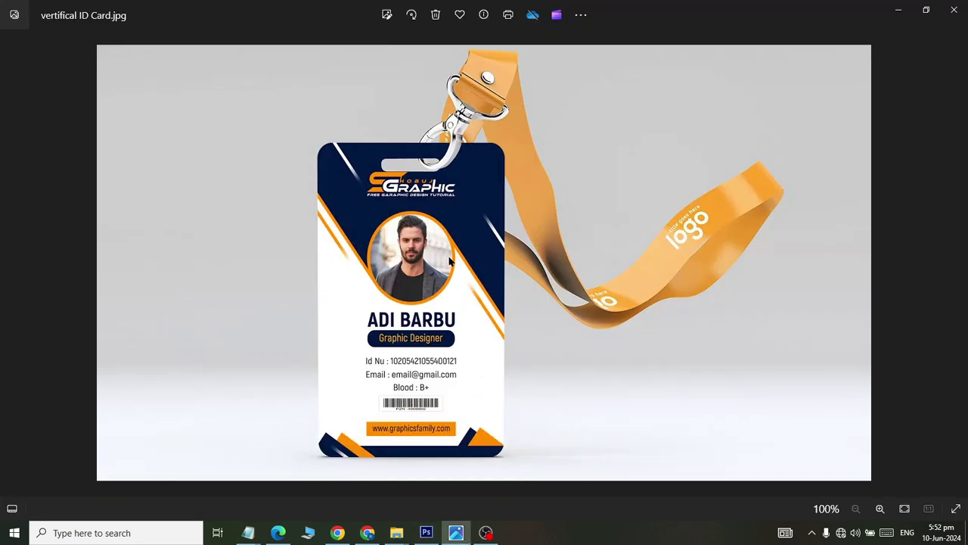
{"action": "key", "text": "alt+Tab"}
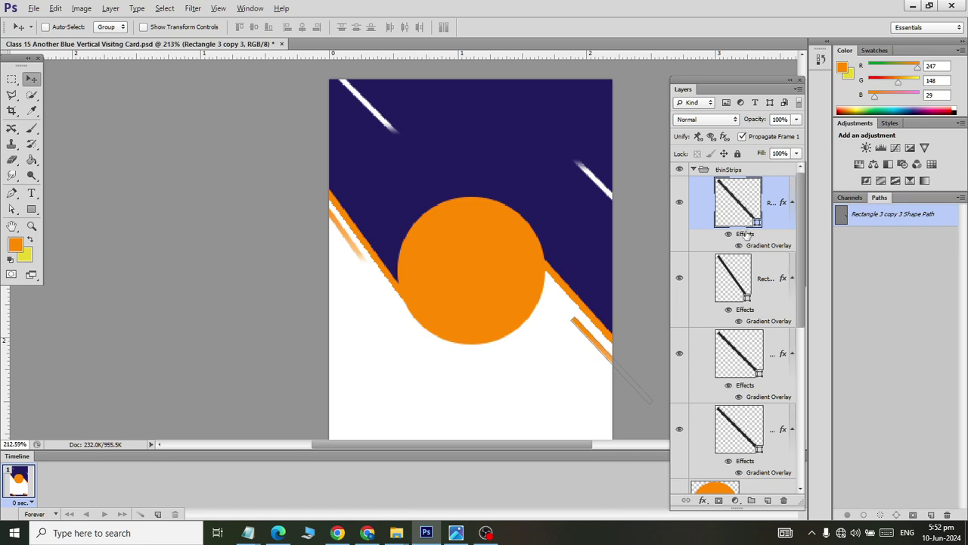
Check Reverse in the copied stripe's Gradient Overlay style.
{"action": "double_click", "coordinate": [745, 234]}
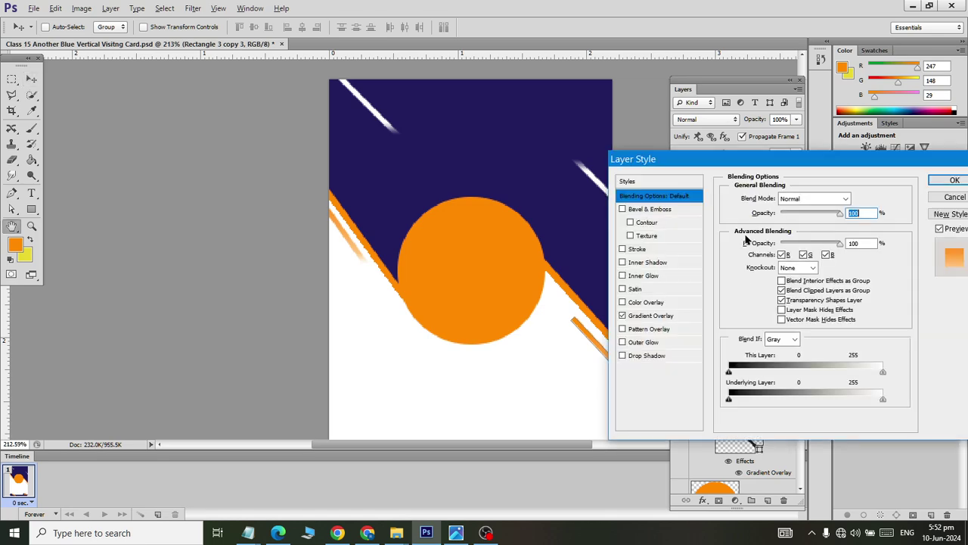
{"action": "left_click", "coordinate": [655, 316]}
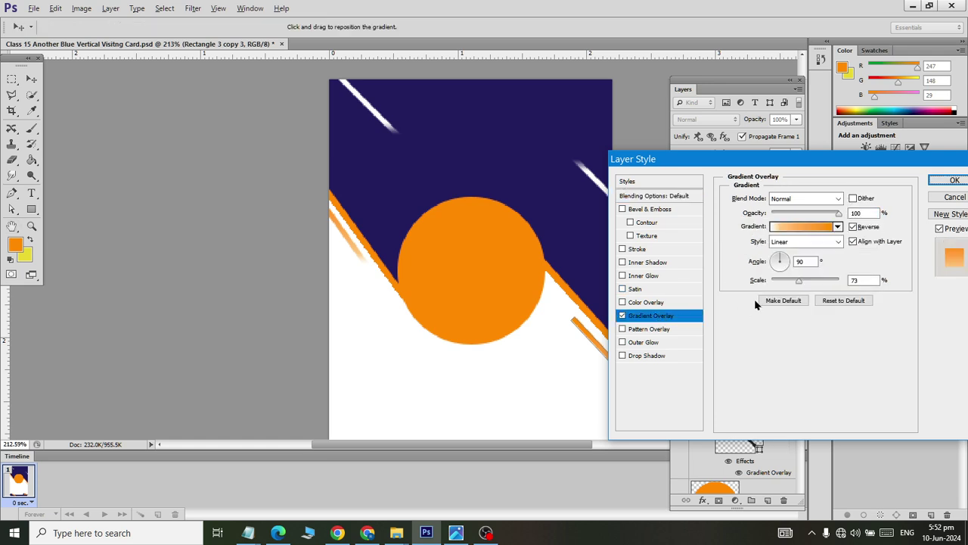
{"action": "left_click", "coordinate": [853, 226]}
{"action": "left_click", "coordinate": [951, 181]}
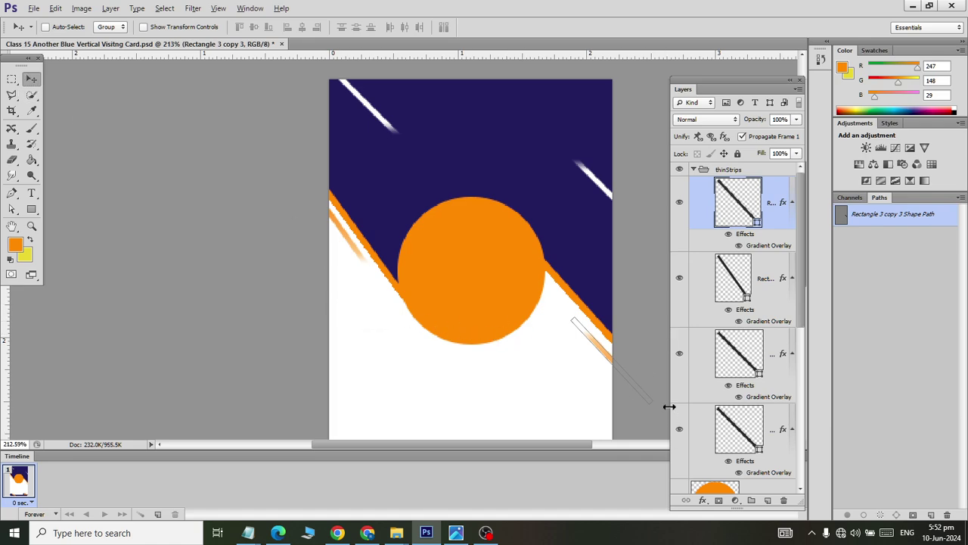
Drag both thin orange strips about 0.12 in up-left toward the orange band.
{"action": "left_click", "coordinate": [745, 438]}
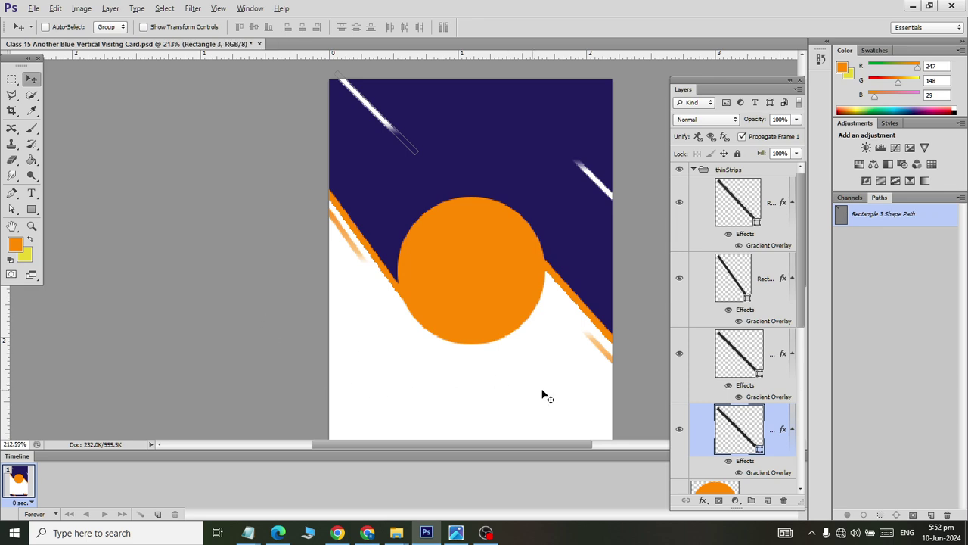
{"action": "left_click_drag", "start_coordinate": [605, 354], "coordinate": [593, 343]}
{"action": "left_click", "coordinate": [738, 223]}
{"action": "left_click_drag", "start_coordinate": [616, 366], "coordinate": [591, 337]}
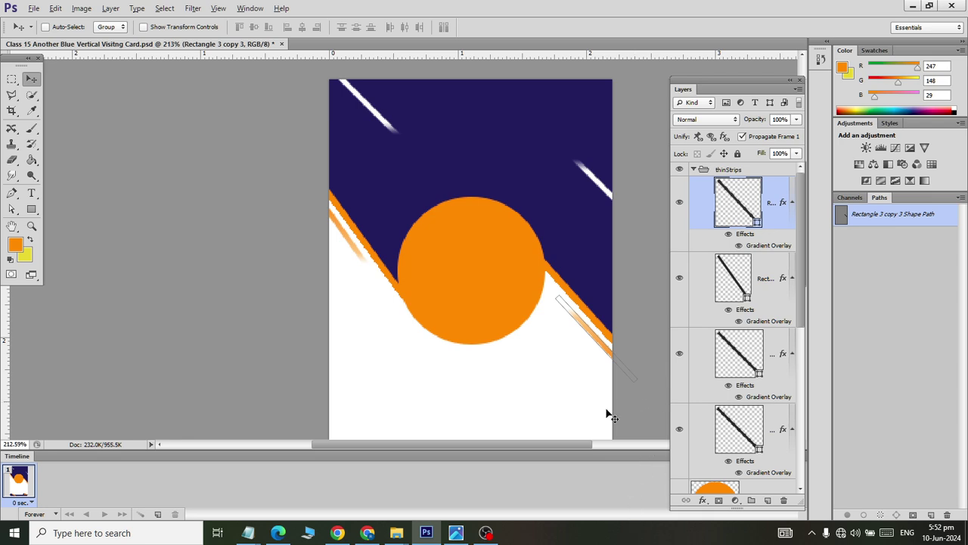
Select the Ellipse 1 copy circle layer and zoom out.
{"action": "scroll", "coordinate": [739, 259], "scroll_direction": "down", "scroll_amount": 3}
{"action": "left_click", "coordinate": [726, 359]}
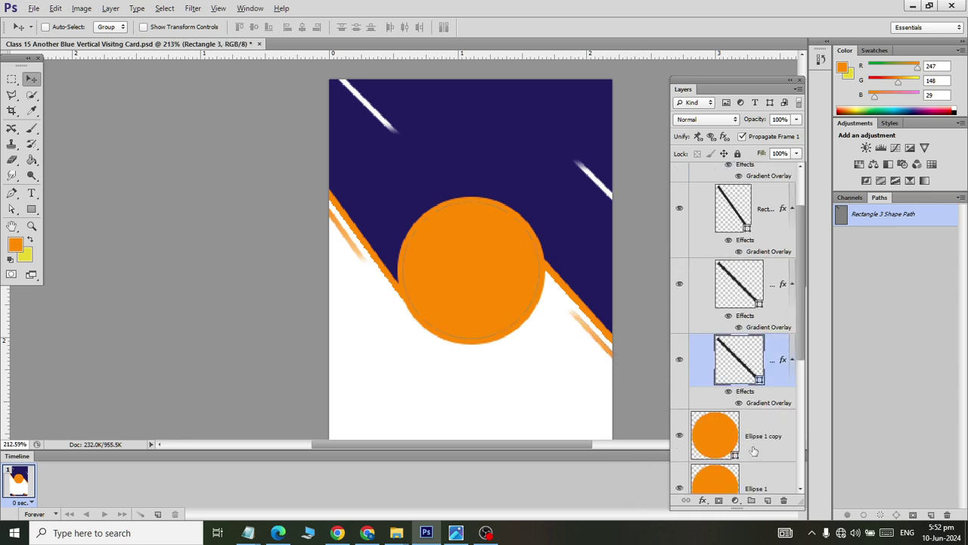
{"action": "left_click", "coordinate": [715, 435]}
{"action": "scroll", "coordinate": [529, 386], "scroll_direction": "down", "scroll_amount": 3, "text": "alt"}
{"action": "scroll", "coordinate": [520, 333], "scroll_direction": "down", "scroll_amount": 1, "text": "alt"}
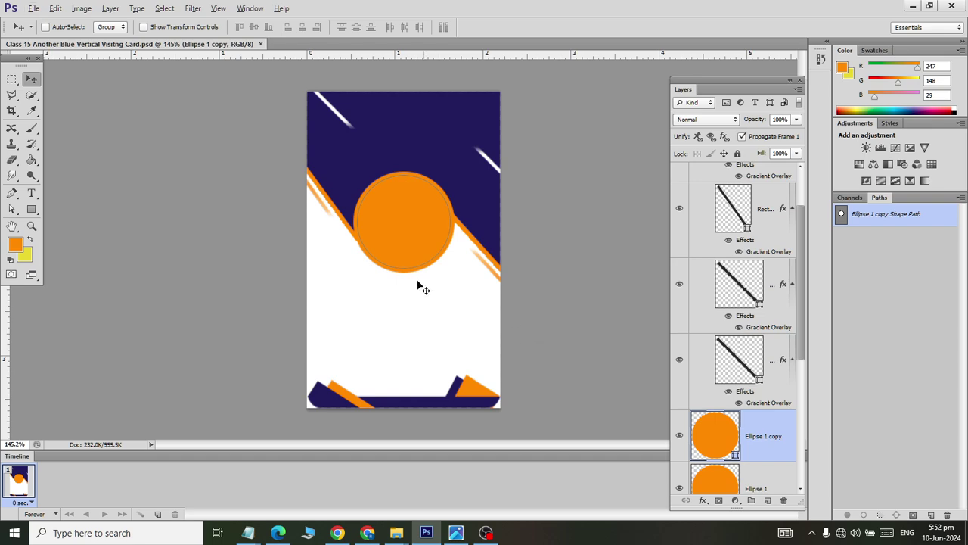
Open the suited man's portrait JPG from Libraries > Documents > latest.
{"action": "key", "text": "alt+Tab"}
{"action": "key", "text": "alt+Tab"}
{"action": "key", "text": "ctrl+o"}
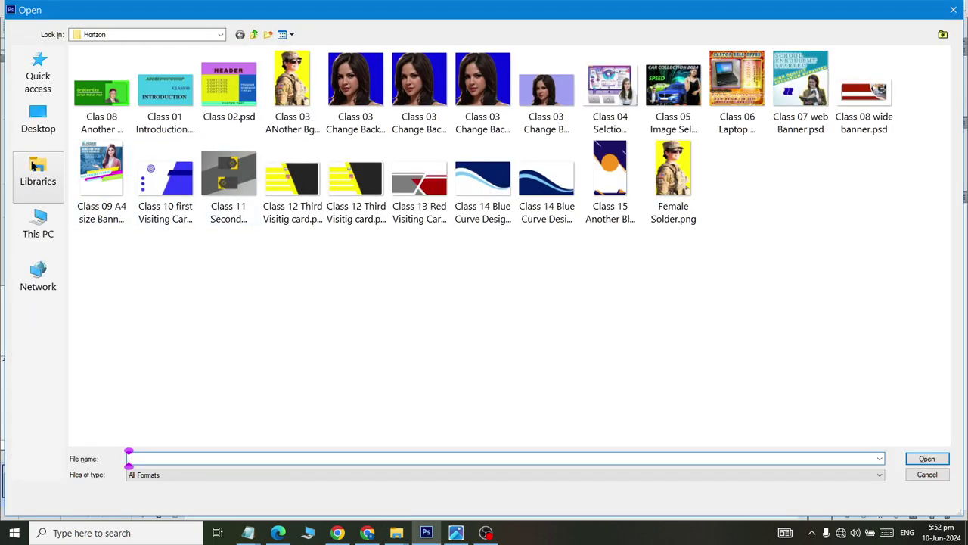
{"action": "left_click", "coordinate": [34, 166]}
{"action": "double_click", "coordinate": [291, 67]}
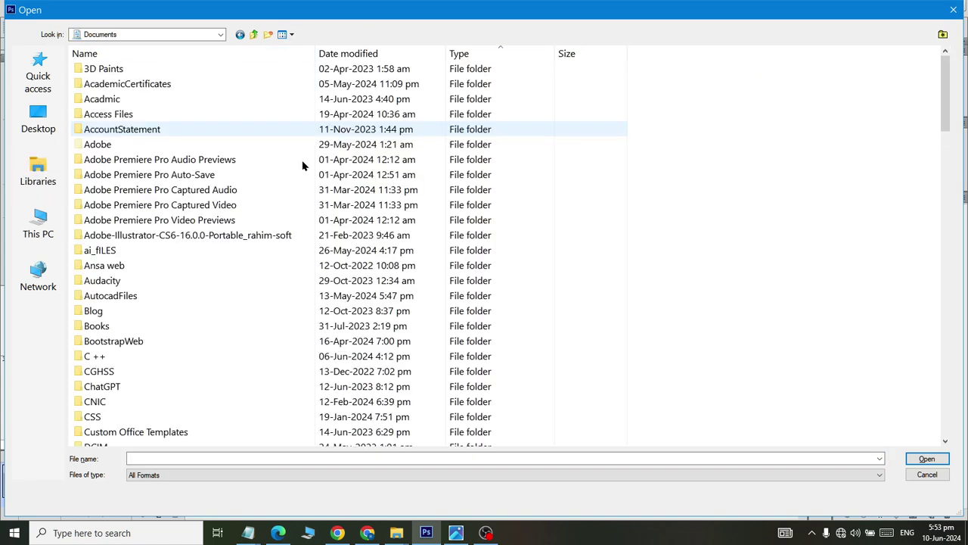
{"action": "type", "text": "latest"}
{"action": "key", "text": "Return"}
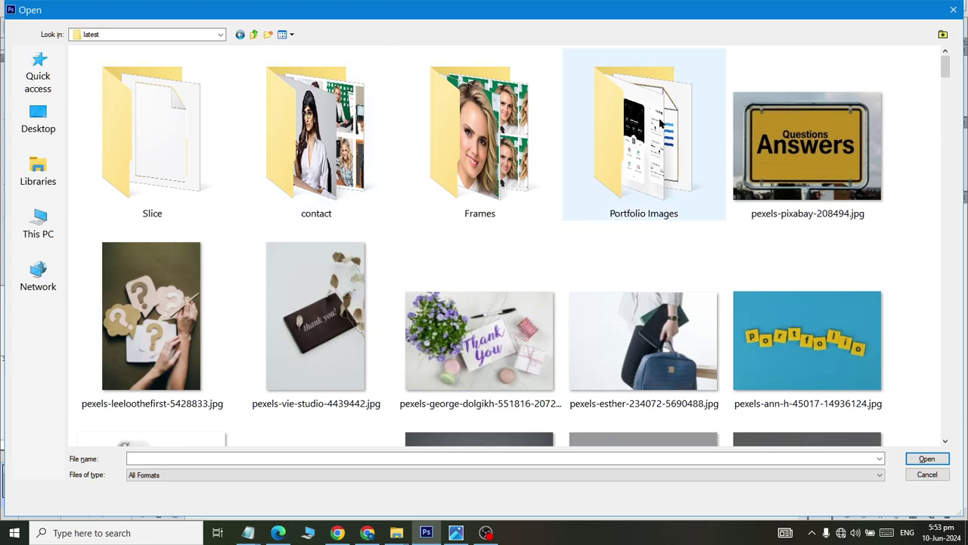
{"action": "scroll", "coordinate": [661, 151], "scroll_direction": "down", "scroll_amount": 5}
{"action": "scroll", "coordinate": [661, 152], "scroll_direction": "down", "scroll_amount": 3}
{"action": "scroll", "coordinate": [661, 157], "scroll_direction": "down", "scroll_amount": 3}
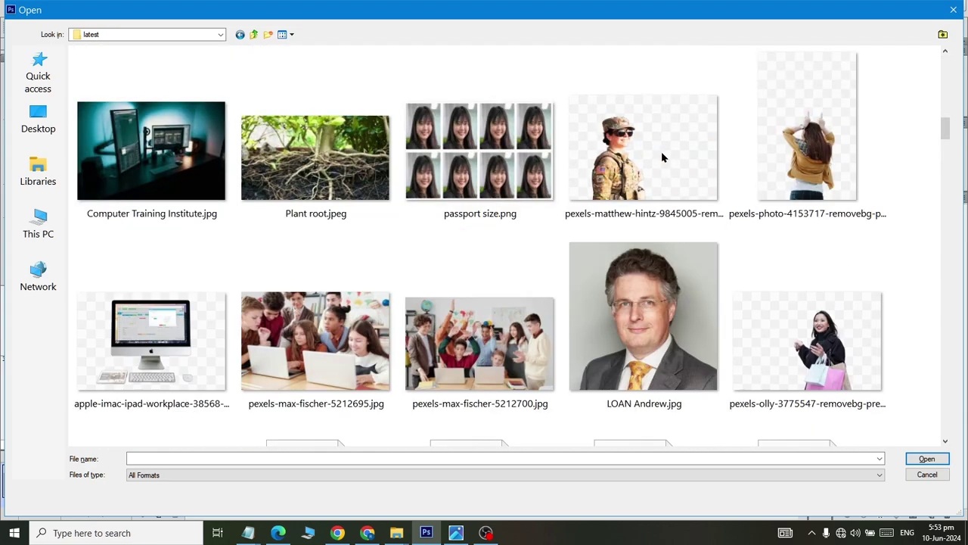
{"action": "scroll", "coordinate": [661, 166], "scroll_direction": "down", "scroll_amount": 3}
{"action": "scroll", "coordinate": [651, 264], "scroll_direction": "up", "scroll_amount": 6}
{"action": "scroll", "coordinate": [647, 333], "scroll_direction": "down", "scroll_amount": 6}
{"action": "scroll", "coordinate": [652, 306], "scroll_direction": "up", "scroll_amount": 3}
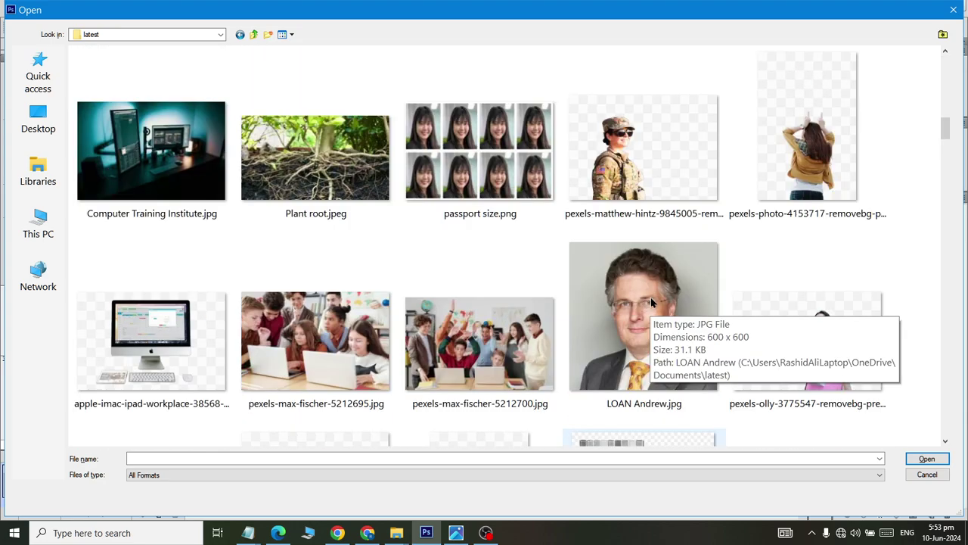
{"action": "double_click", "coordinate": [651, 297]}
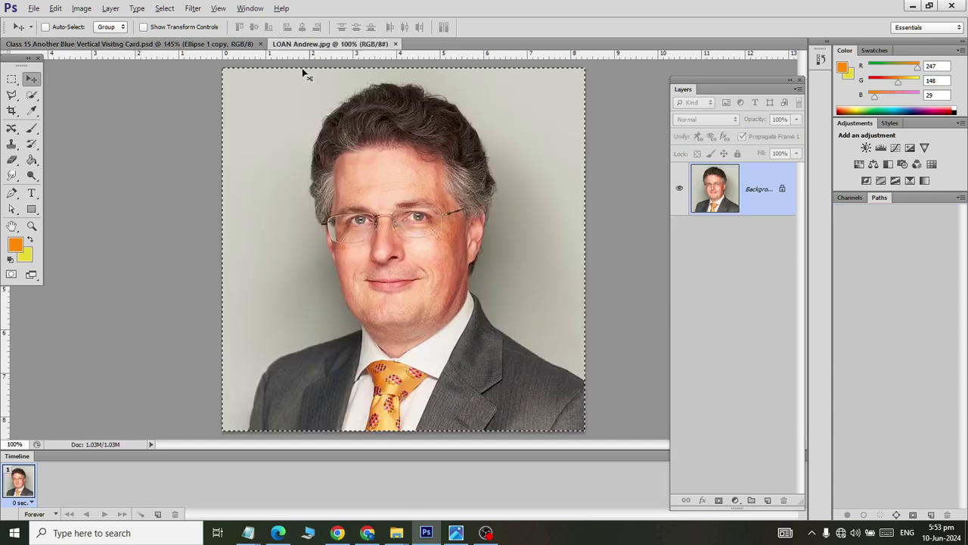
Paste the portrait into the ID card, scale it to 17.5% and place it over the circle.
{"action": "left_click", "coordinate": [168, 44]}
{"action": "scroll", "coordinate": [752, 378], "scroll_direction": "down", "scroll_amount": 2}
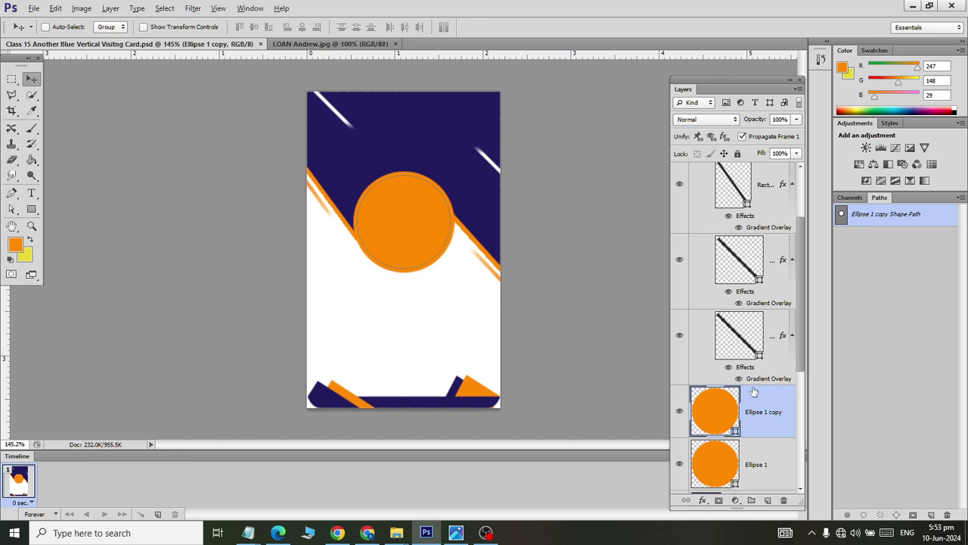
{"action": "scroll", "coordinate": [760, 412], "scroll_direction": "down", "scroll_amount": 1}
{"action": "left_click", "coordinate": [761, 430]}
{"action": "key", "text": "ctrl+v"}
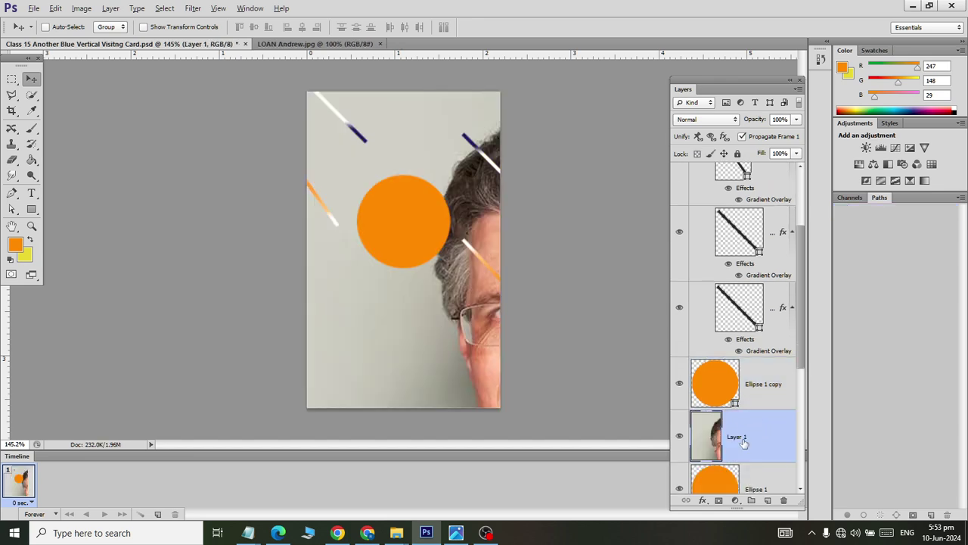
{"action": "key", "text": "ctrl+t"}
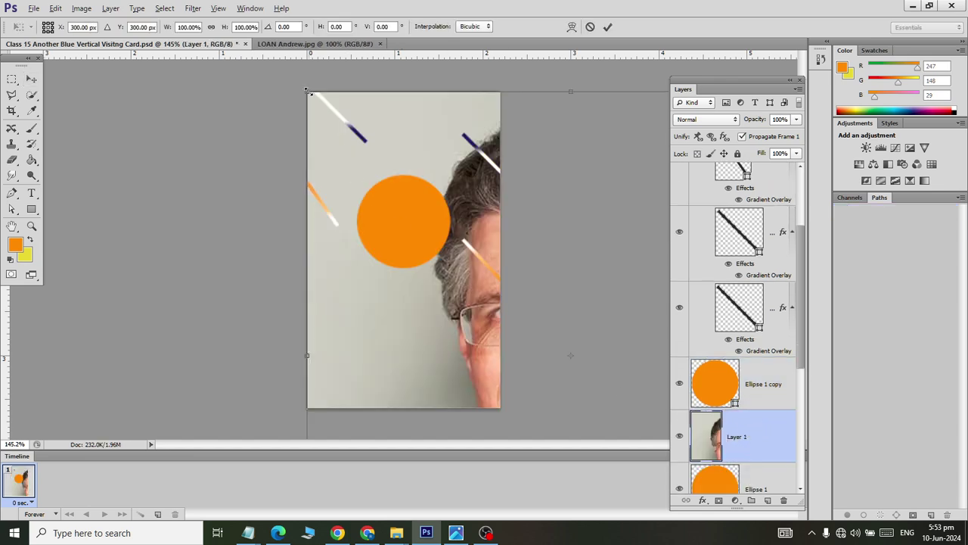
{"action": "left_click_drag", "start_coordinate": [307, 90], "coordinate": [511, 324]}
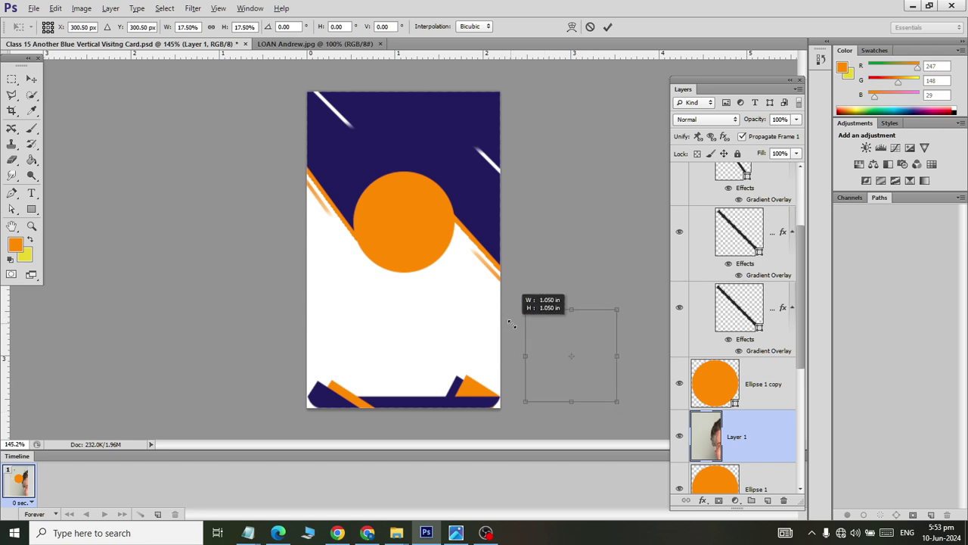
{"action": "left_click_drag", "start_coordinate": [591, 376], "coordinate": [423, 239]}
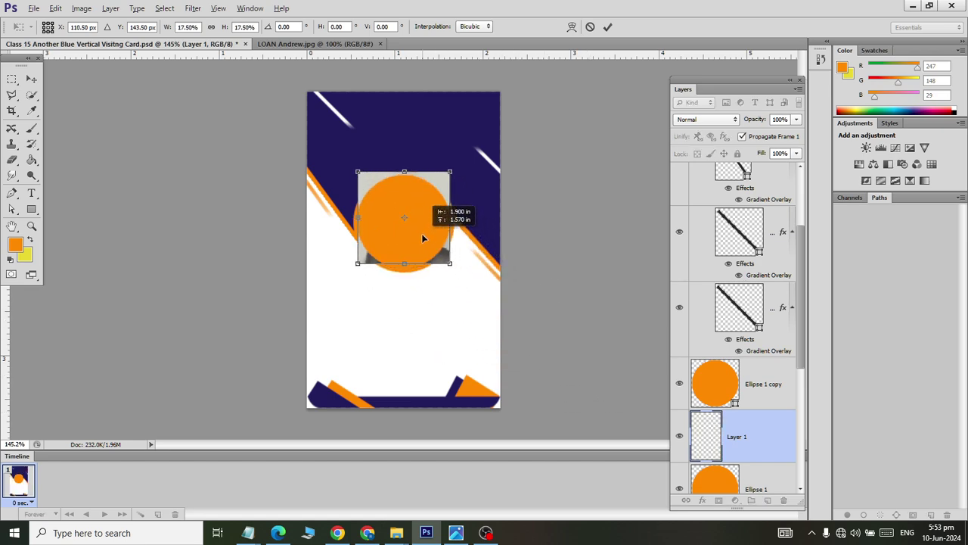
{"action": "left_click", "coordinate": [32, 80]}
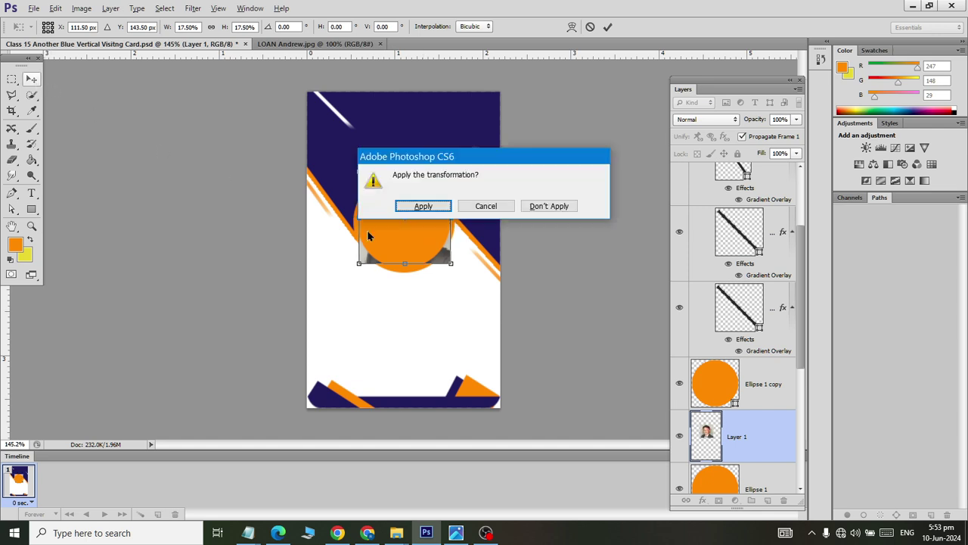
{"action": "left_click", "coordinate": [407, 211]}
Try clipping the Ellipse 1 copy layer, undo it, and toggle the circle copy's visibility.
{"action": "left_click", "coordinate": [764, 395]}
{"action": "right_click", "coordinate": [764, 395]}
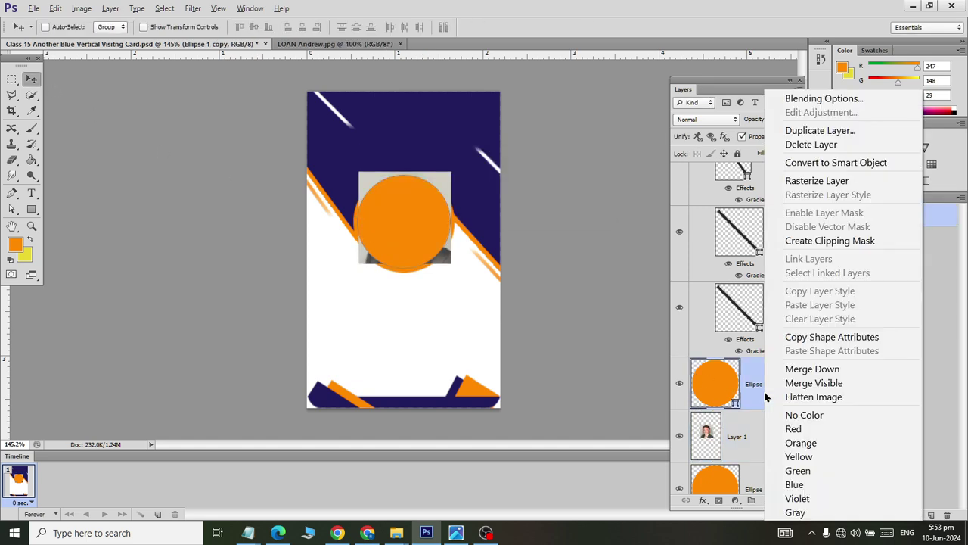
{"action": "left_click", "coordinate": [827, 242]}
{"action": "key", "text": "ctrl+z"}
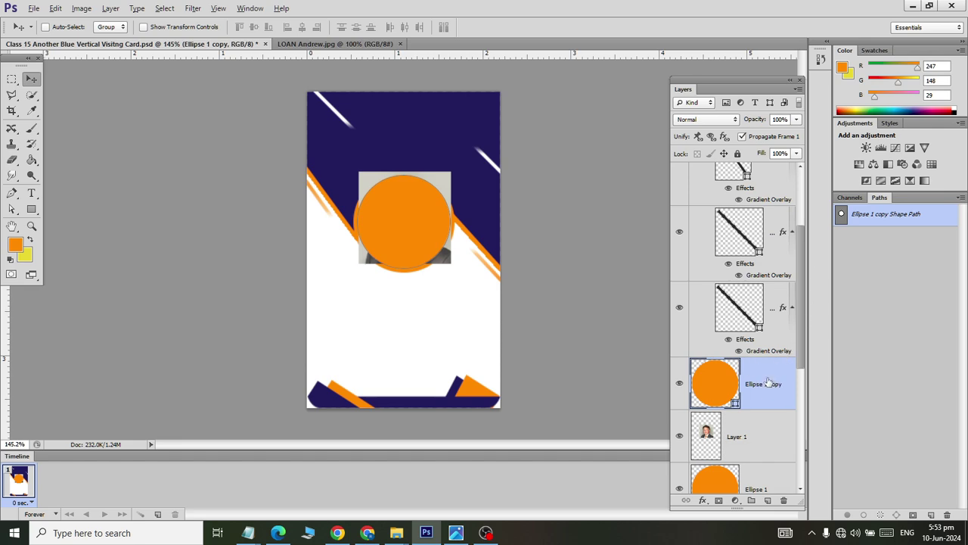
{"action": "left_click", "coordinate": [750, 436]}
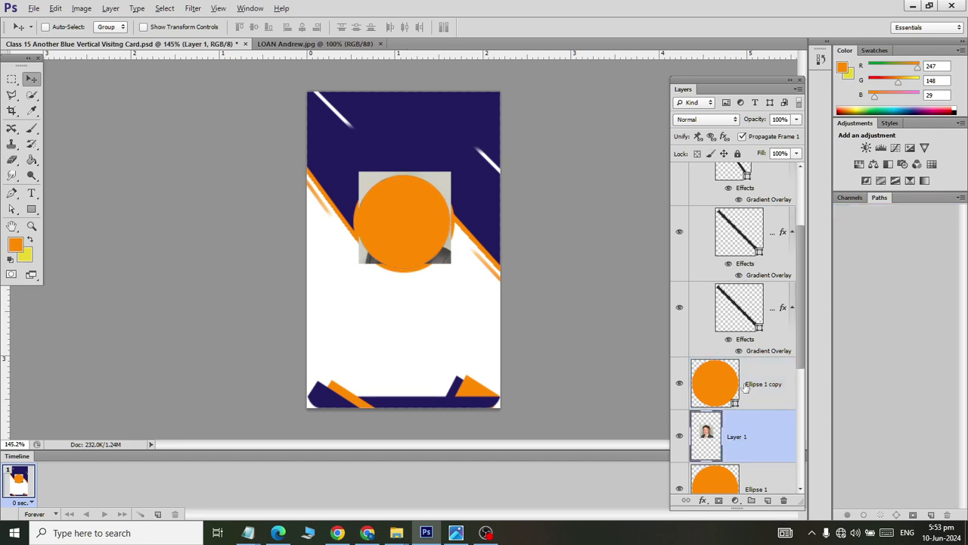
{"action": "left_click", "coordinate": [746, 386]}
{"action": "left_click", "coordinate": [680, 385]}
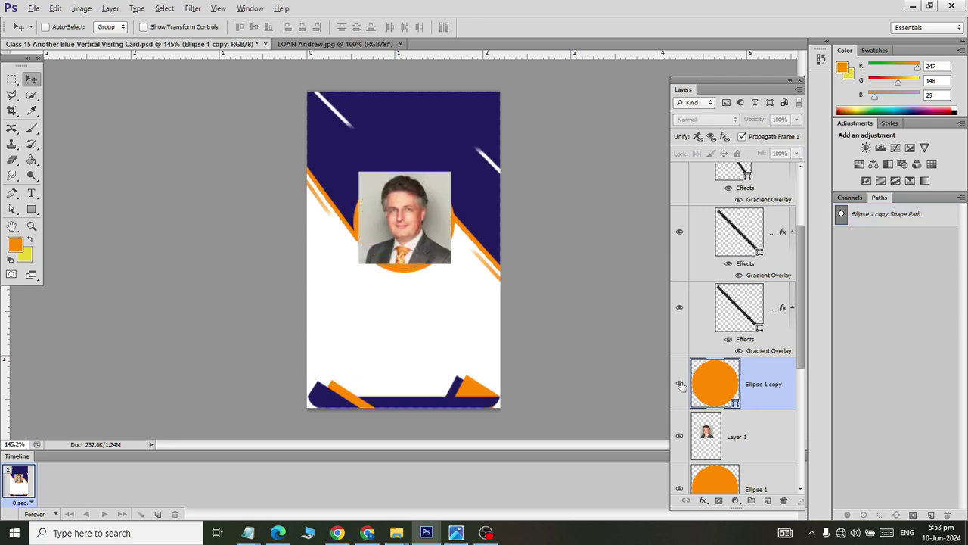
{"action": "left_click", "coordinate": [680, 384]}
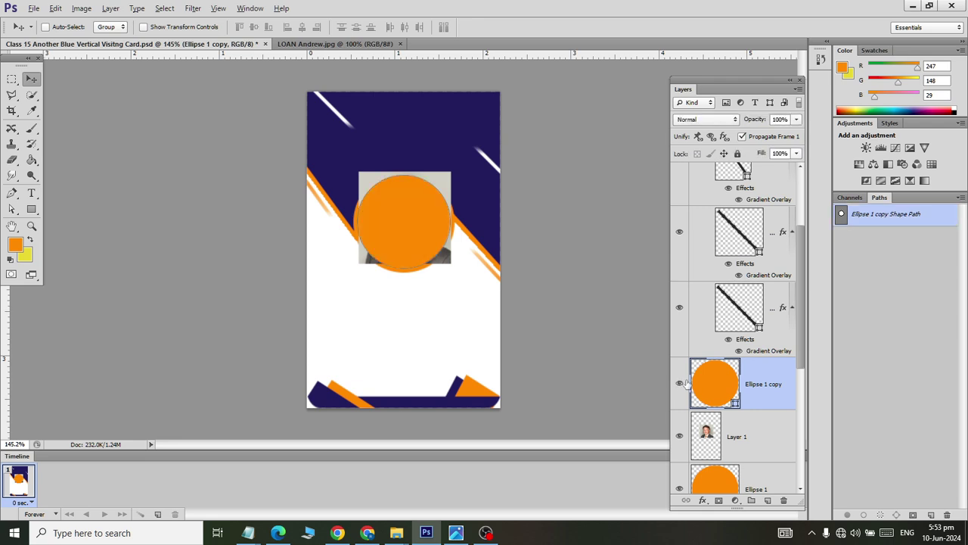
Move Layer 1 above Ellipse 1 copy and clip the portrait into the circle.
{"action": "right_click", "coordinate": [765, 383]}
{"action": "left_click", "coordinate": [817, 242]}
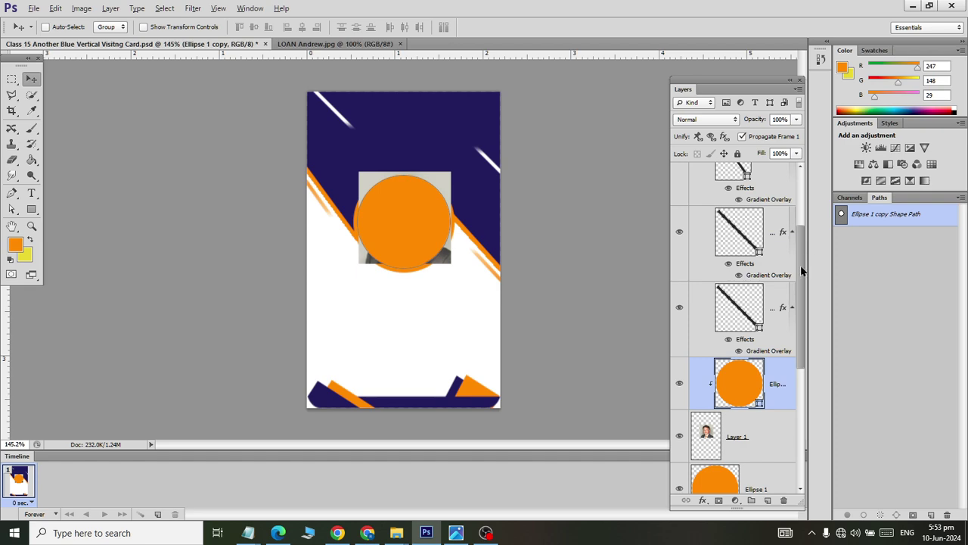
{"action": "left_click_drag", "start_coordinate": [737, 436], "coordinate": [738, 356]}
{"action": "right_click", "coordinate": [772, 386]}
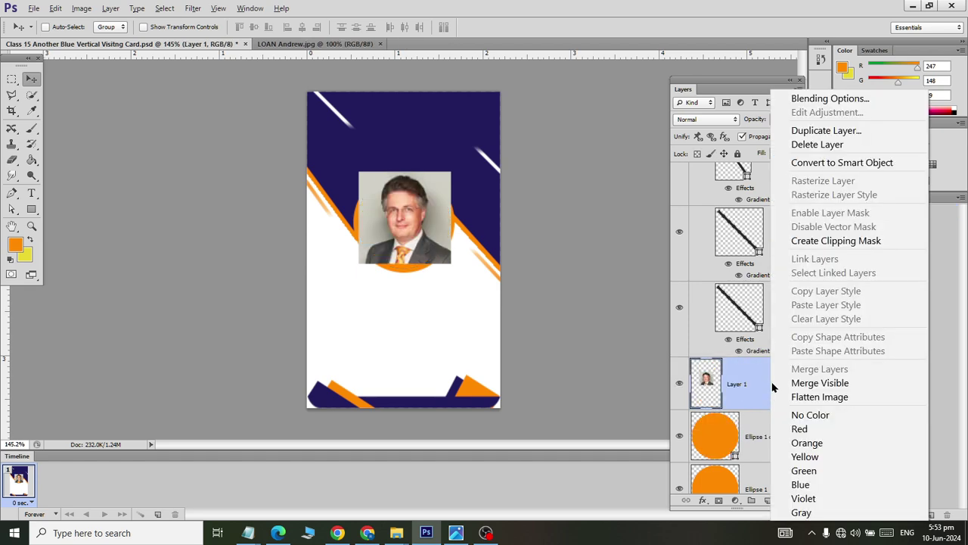
{"action": "left_click", "coordinate": [832, 240]}
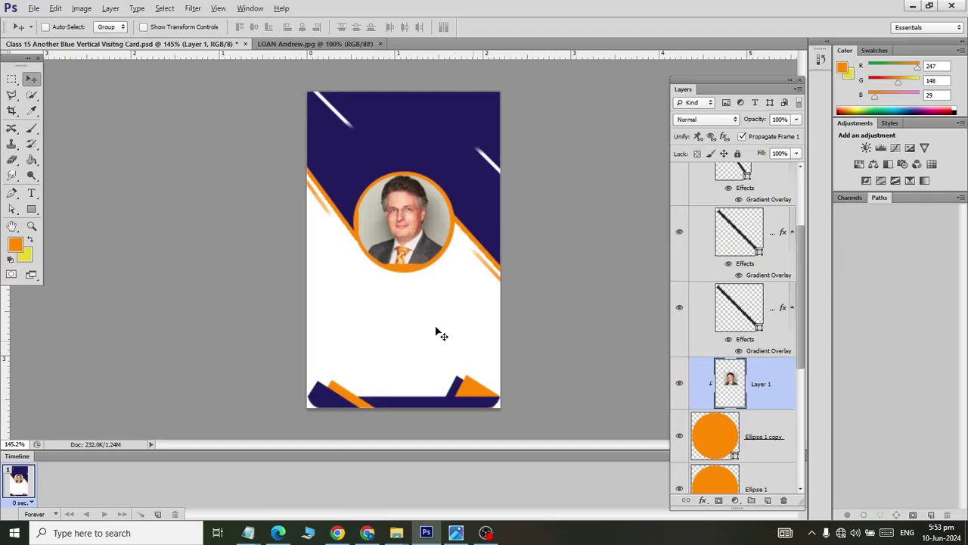
Enlarge the clipped portrait to about 110% and apply the transform.
{"action": "key", "text": "ctrl+t"}
{"action": "left_click_drag", "start_coordinate": [452, 264], "coordinate": [455, 269]}
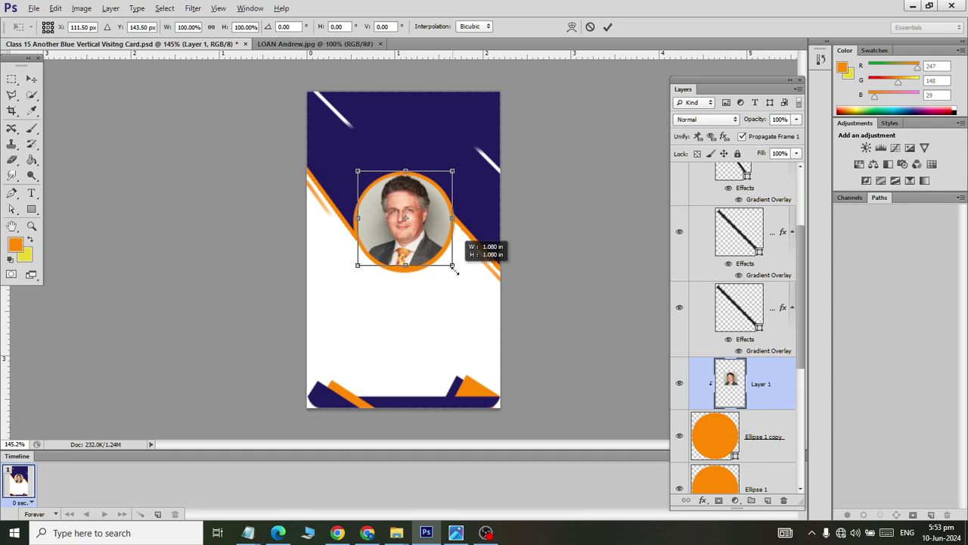
{"action": "left_click", "coordinate": [37, 80]}
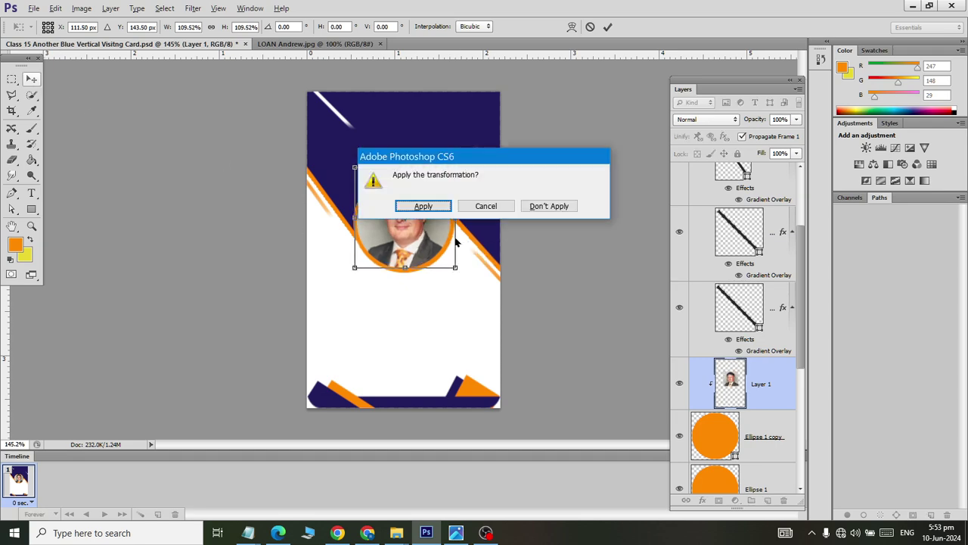
{"action": "left_click", "coordinate": [424, 206]}
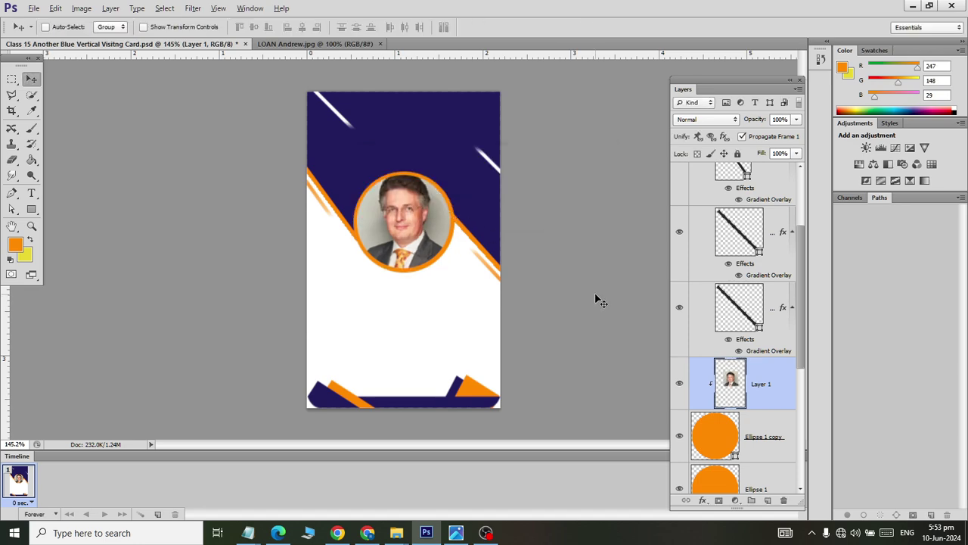
{"action": "key", "text": "alt+Tab"}
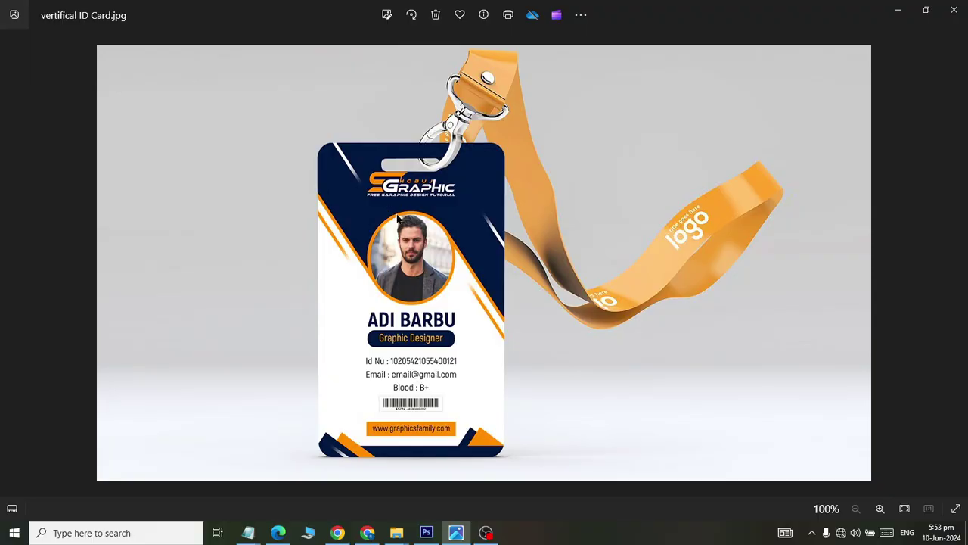
{"action": "key", "text": "alt+Tab"}
{"action": "key", "text": "alt+Tab"}
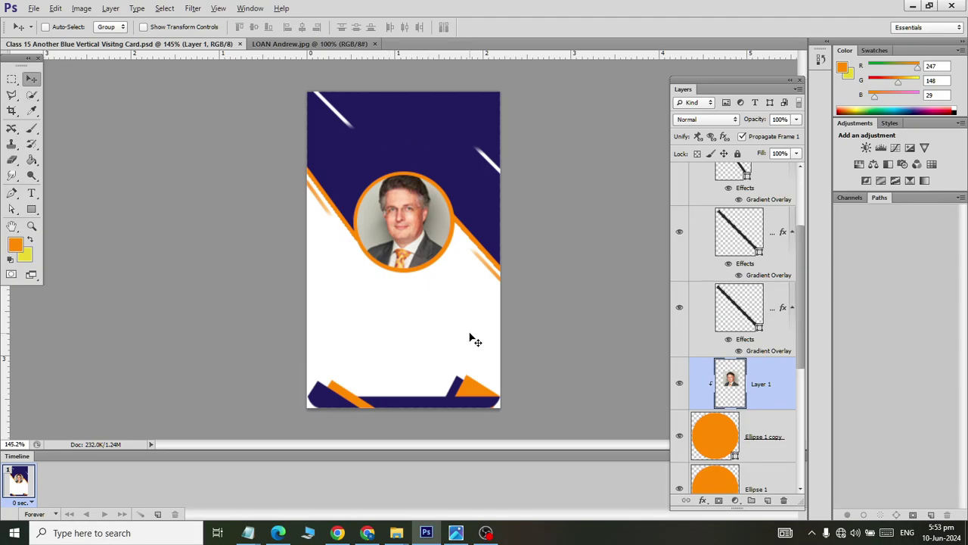
Draw a small rounded-rectangle slot near the card's top with the Rounded Rectangle Tool.
{"action": "scroll", "coordinate": [749, 404], "scroll_direction": "up", "scroll_amount": 1}
{"action": "scroll", "coordinate": [749, 403], "scroll_direction": "up", "scroll_amount": 1}
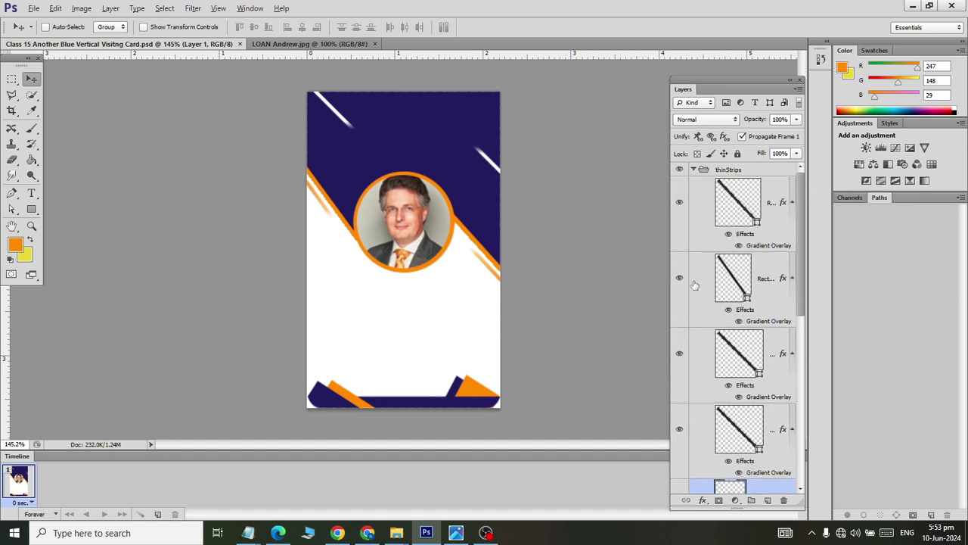
{"action": "left_click", "coordinate": [725, 193]}
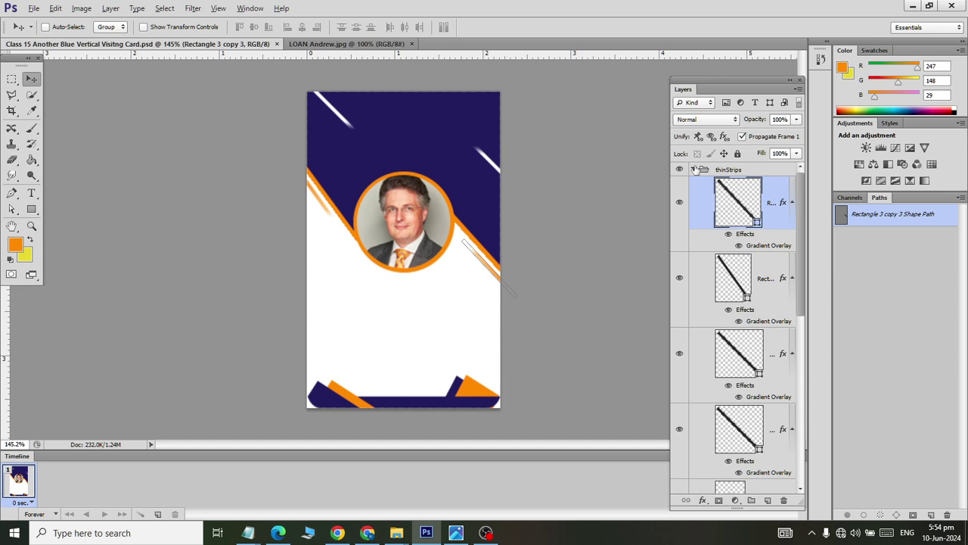
{"action": "left_click", "coordinate": [694, 169]}
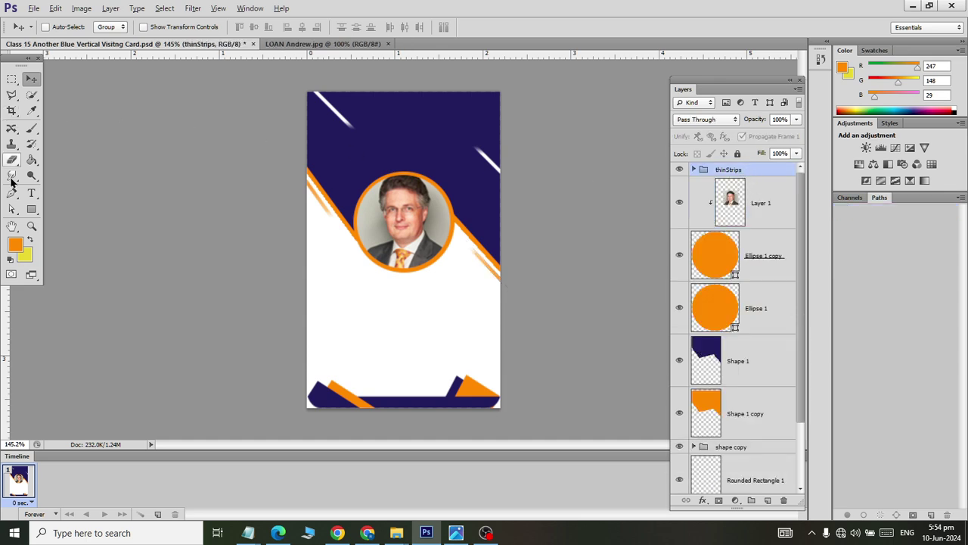
{"action": "left_click", "coordinate": [31, 209]}
{"action": "right_click", "coordinate": [31, 208]}
{"action": "left_click", "coordinate": [82, 218]}
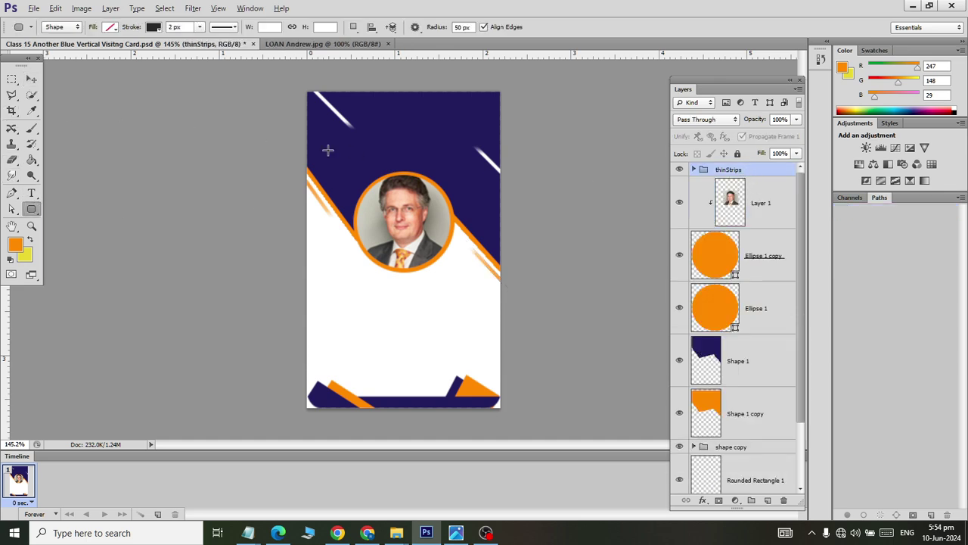
{"action": "left_click_drag", "start_coordinate": [378, 103], "coordinate": [445, 118]}
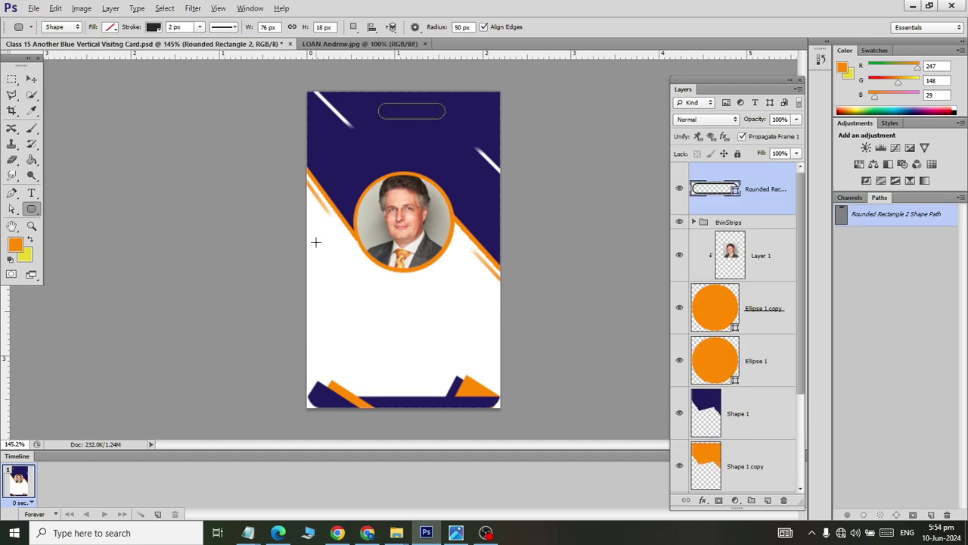
Give the slot a white fill and no stroke.
{"action": "left_click", "coordinate": [110, 27]}
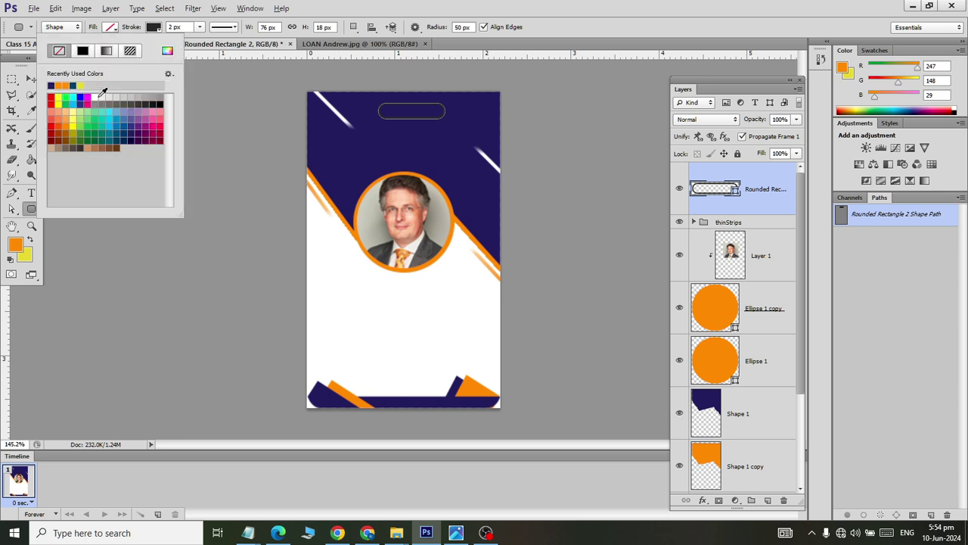
{"action": "left_click", "coordinate": [96, 98]}
{"action": "left_click", "coordinate": [151, 28]}
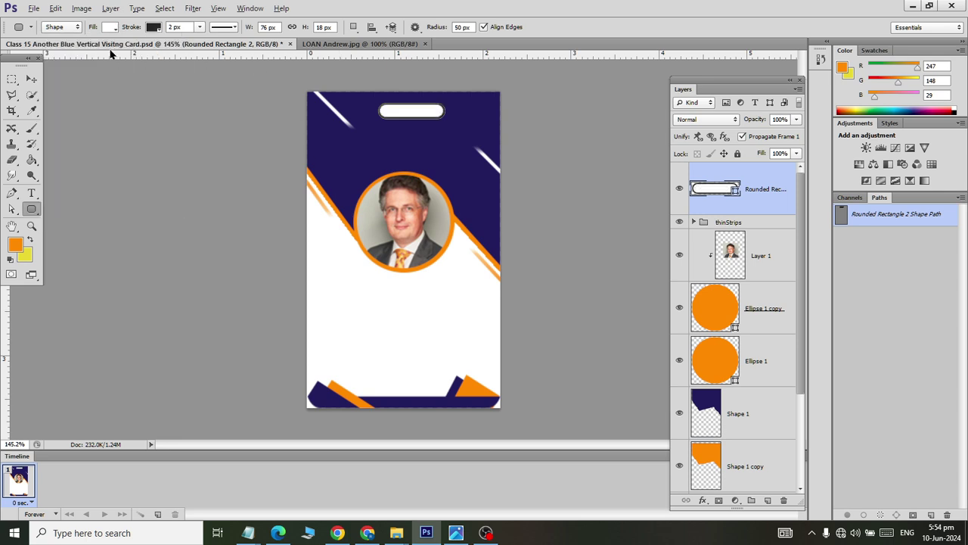
{"action": "left_click", "coordinate": [154, 28]}
{"action": "left_click", "coordinate": [103, 50]}
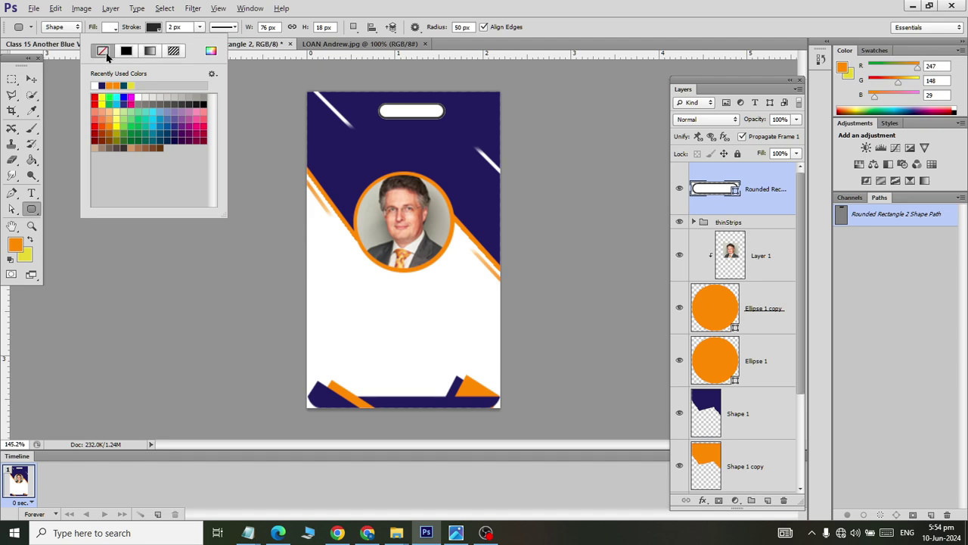
Top-align the slot with Layer 0, nudge it down, save, and view the reference mockup.
{"action": "left_click", "coordinate": [31, 79]}
{"action": "scroll", "coordinate": [741, 217], "scroll_direction": "down", "scroll_amount": 3}
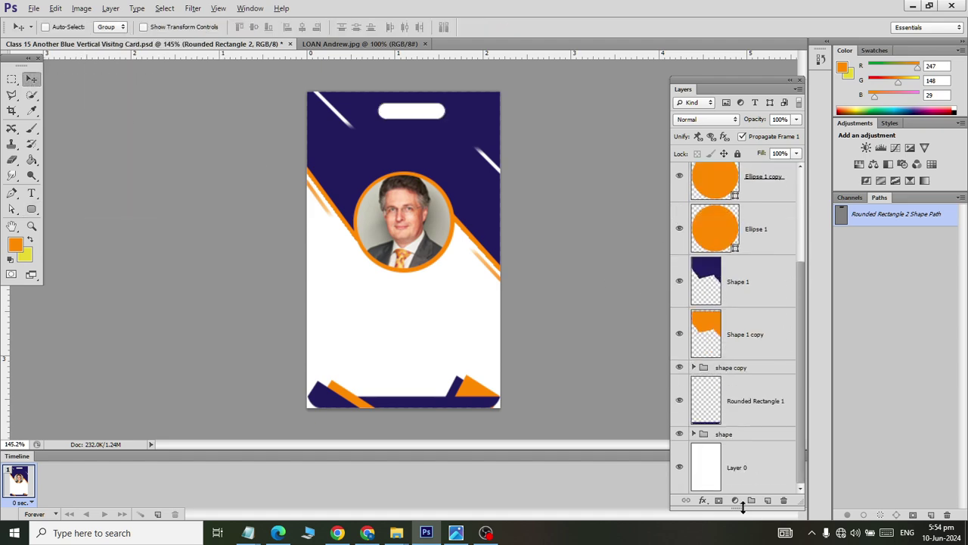
{"action": "left_click", "coordinate": [732, 474], "text": "ctrl"}
{"action": "left_click", "coordinate": [254, 27]}
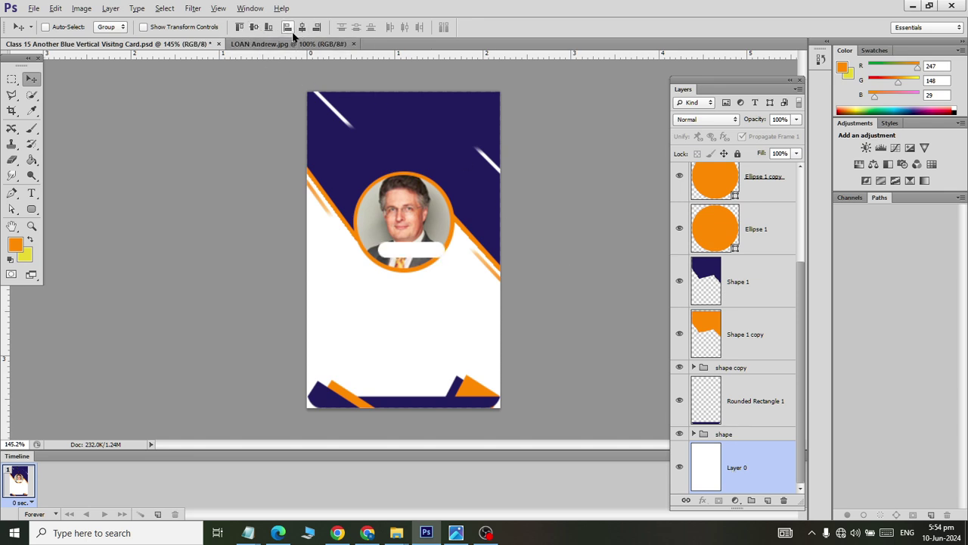
{"action": "left_click", "coordinate": [239, 27]}
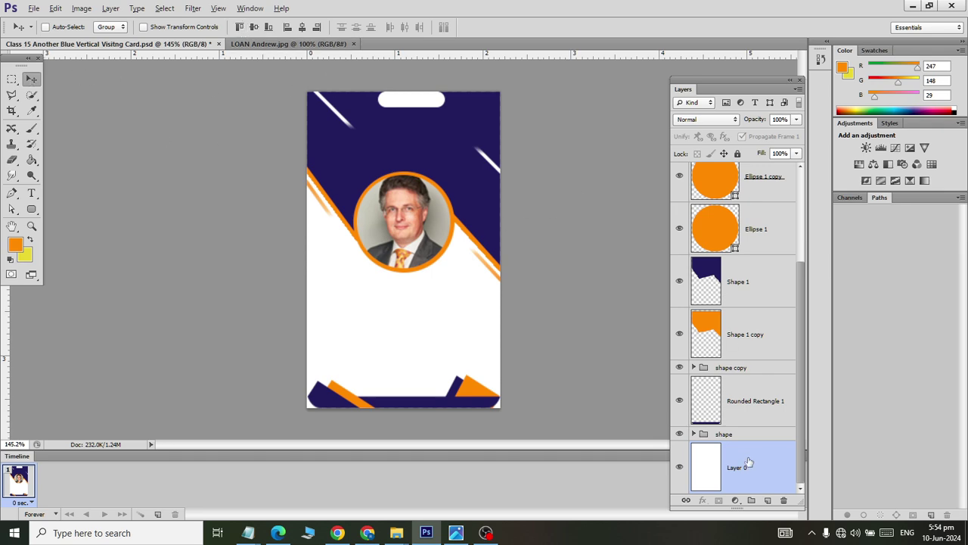
{"action": "scroll", "coordinate": [748, 454], "scroll_direction": "up", "scroll_amount": 3}
{"action": "left_click", "coordinate": [740, 183]}
{"action": "key", "text": "Down"}
{"action": "key", "text": "Down"}
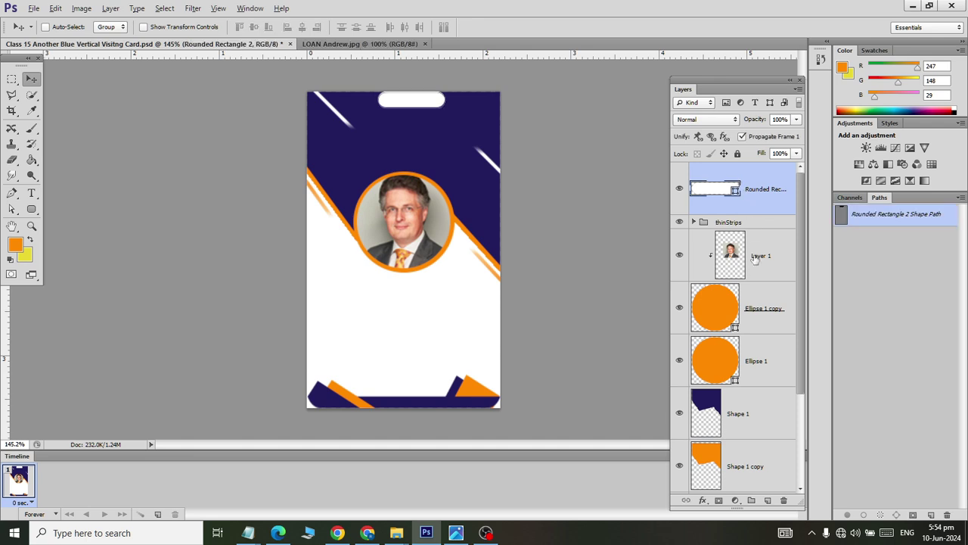
{"action": "key", "text": "Down"}
{"action": "key", "text": "Down"}
{"action": "key", "text": "Down"}
{"action": "key", "text": "Down"}
{"action": "key", "text": "Down"}
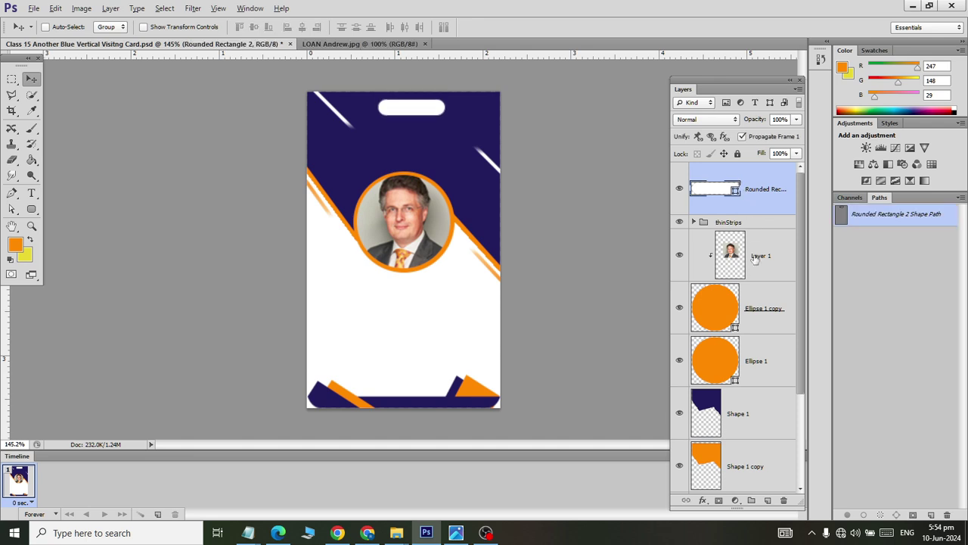
{"action": "key", "text": "Down"}
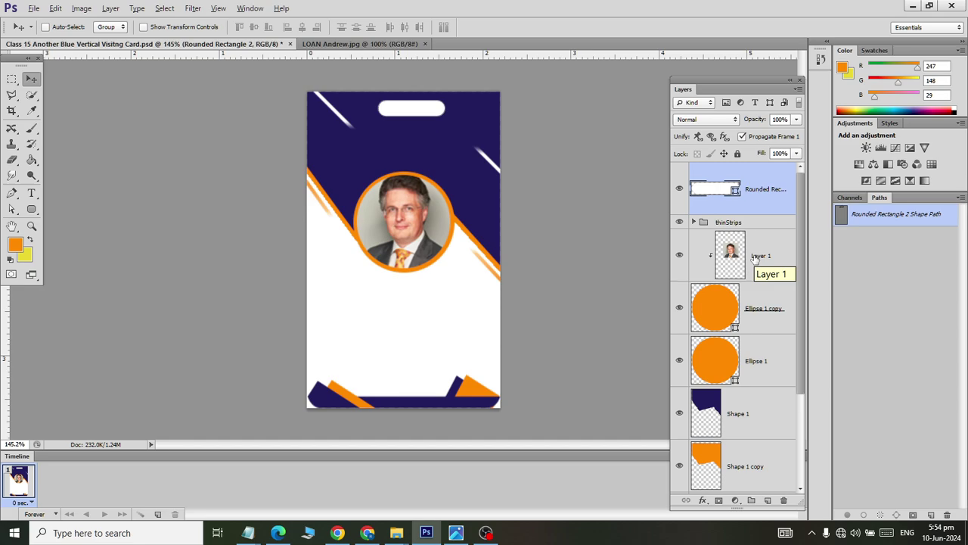
{"action": "key", "text": "ctrl+s"}
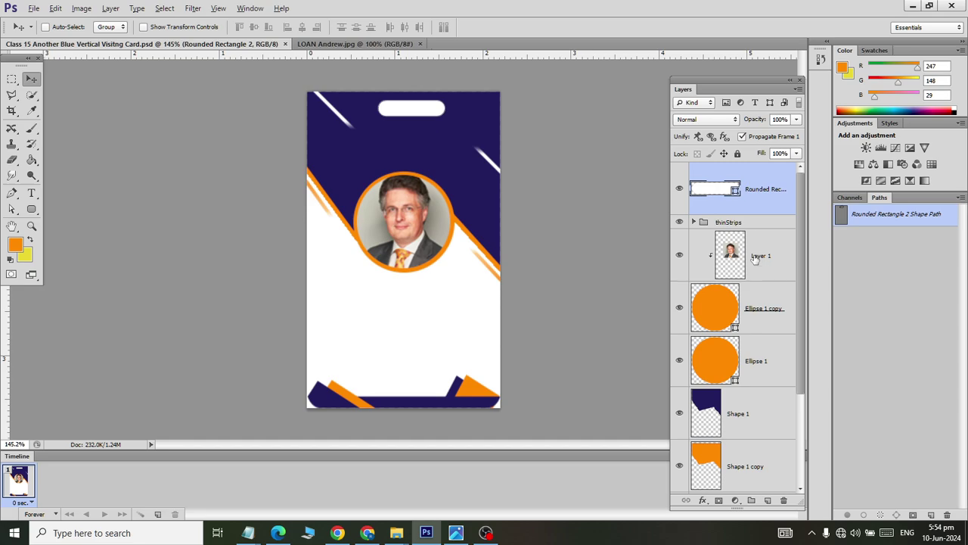
{"action": "key", "text": "alt+Tab"}
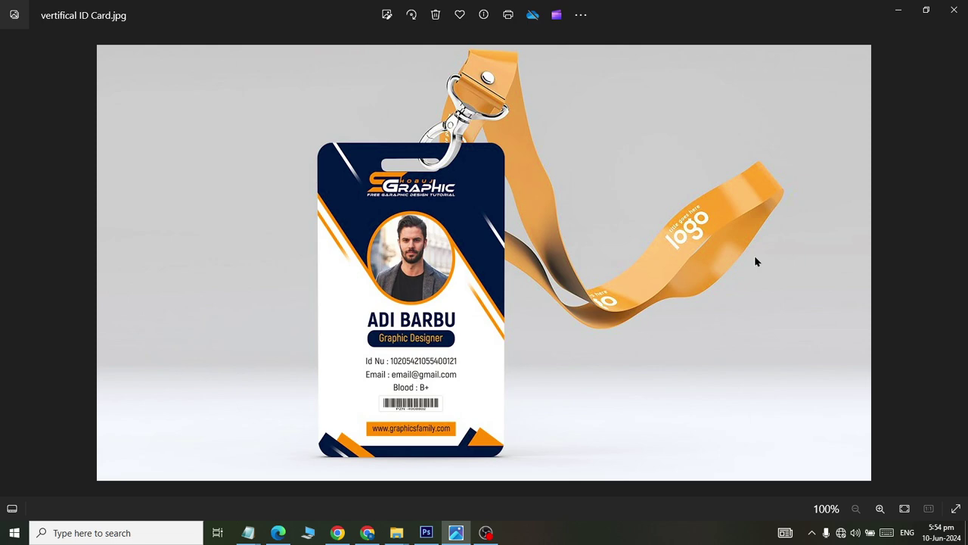